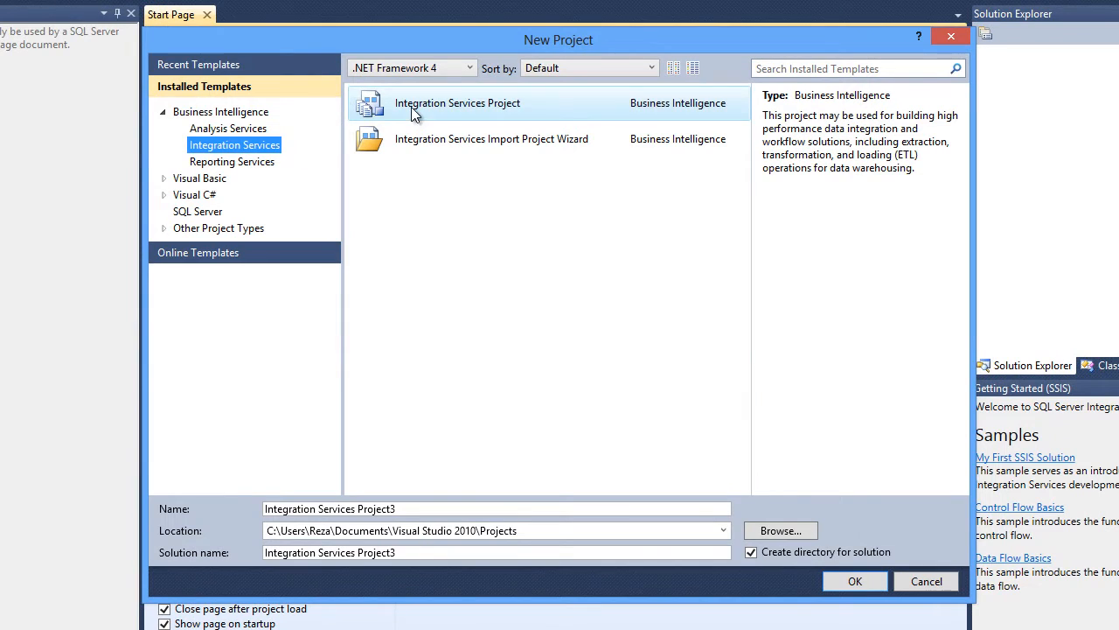
# - Choose the Integration Services Project template and browse the project location to E:\Data\RADACAD\SQL Server 2012 Integration Services\02 - Control Flow Tasks
pyautogui.click(412, 110)
pyautogui.click(775, 533)
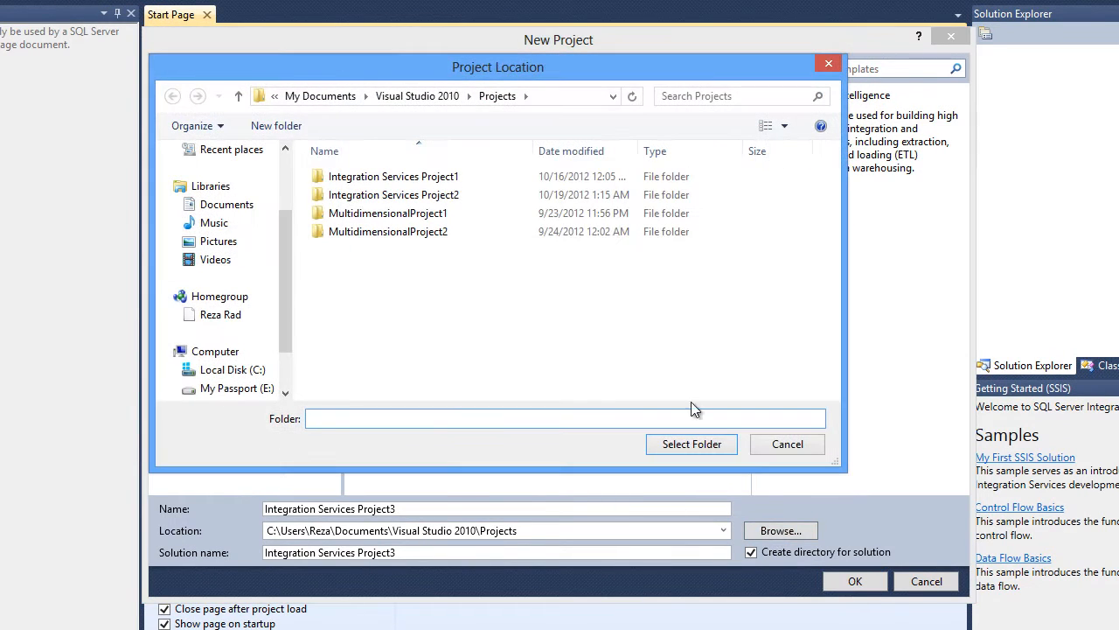
pyautogui.scroll(-1, 262, 367)
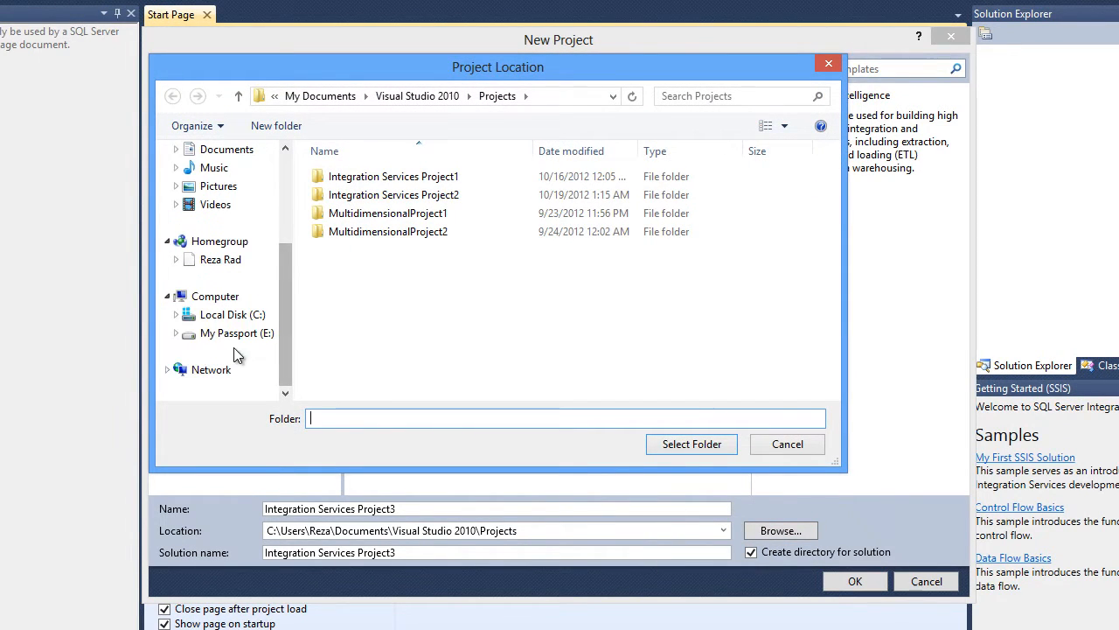
pyautogui.click(232, 333)
pyautogui.click(326, 179)
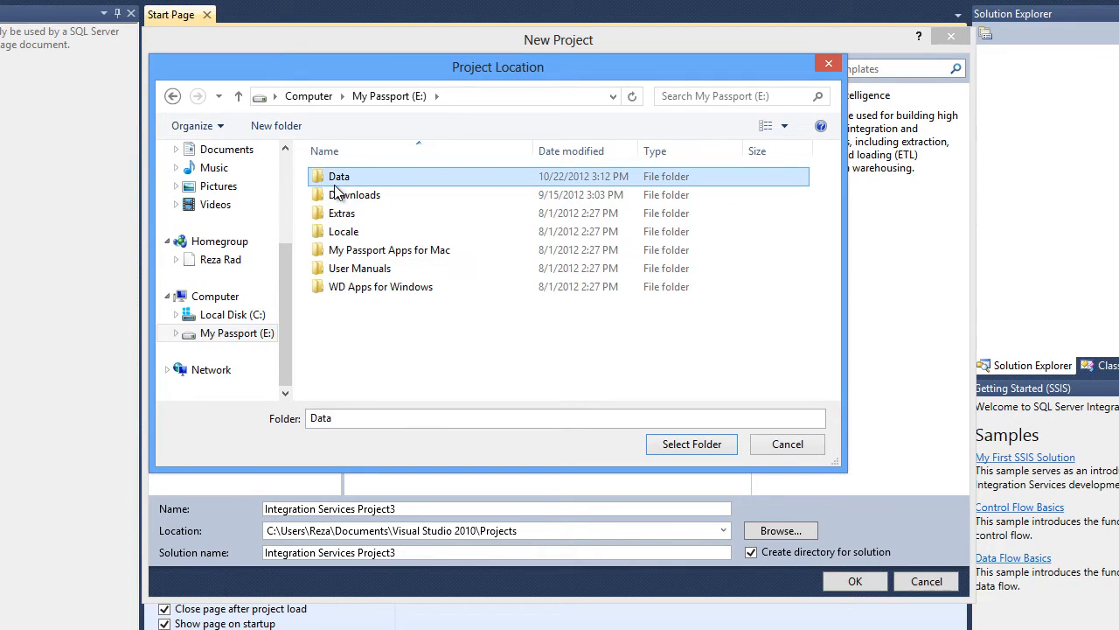
pyautogui.doubleClick(323, 181)
pyautogui.click(335, 308)
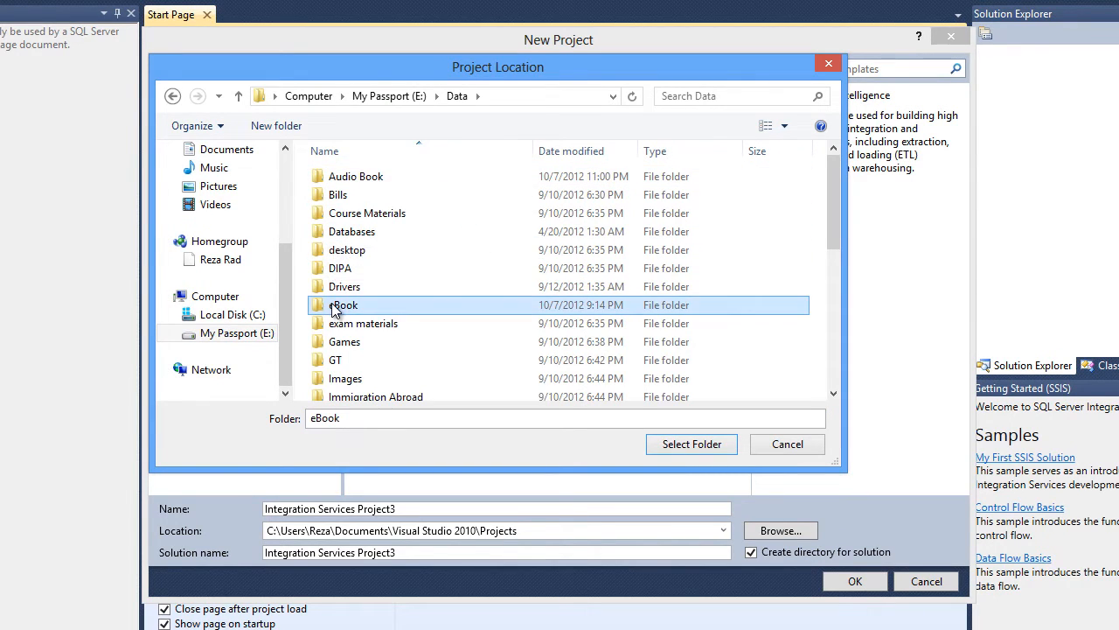
pyautogui.press('r')
pyautogui.press('Return')
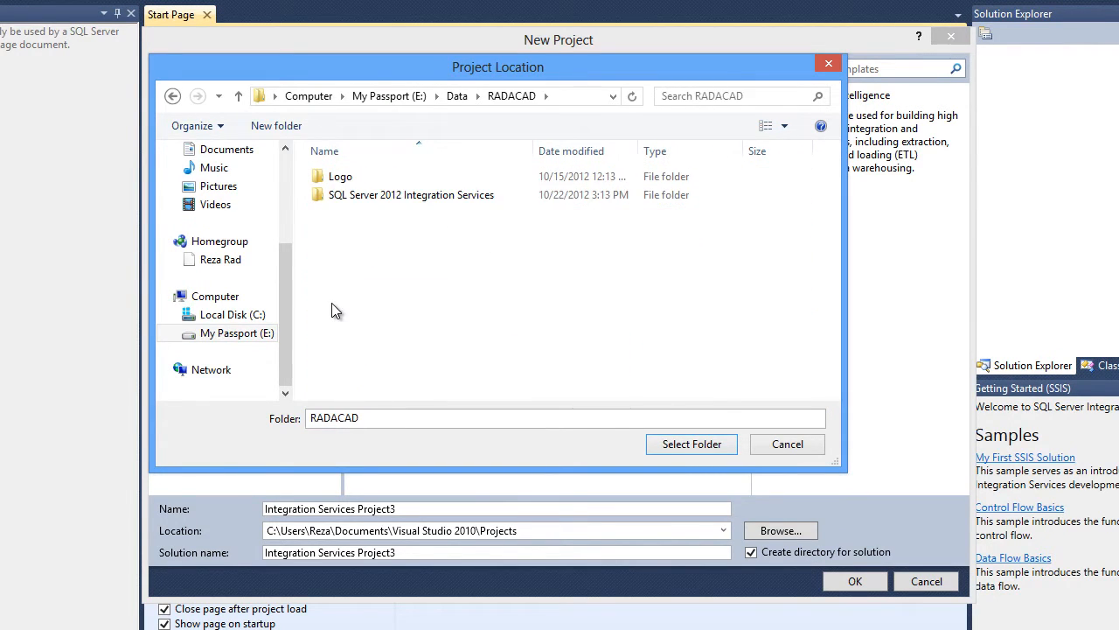
pyautogui.press('s')
pyautogui.press('Return')
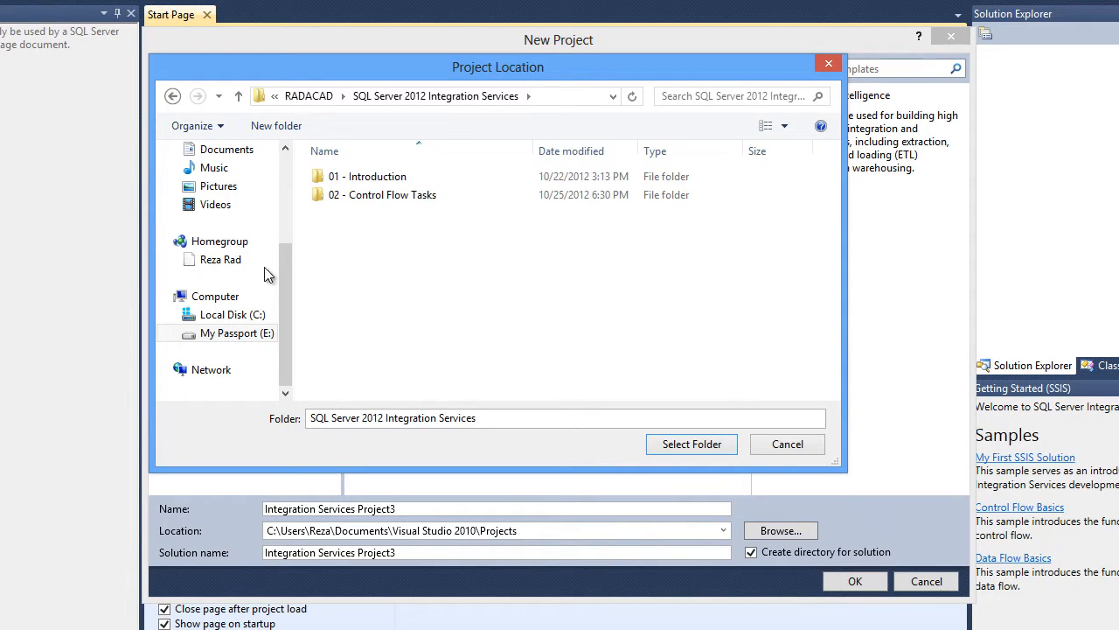
pyautogui.doubleClick(385, 194)
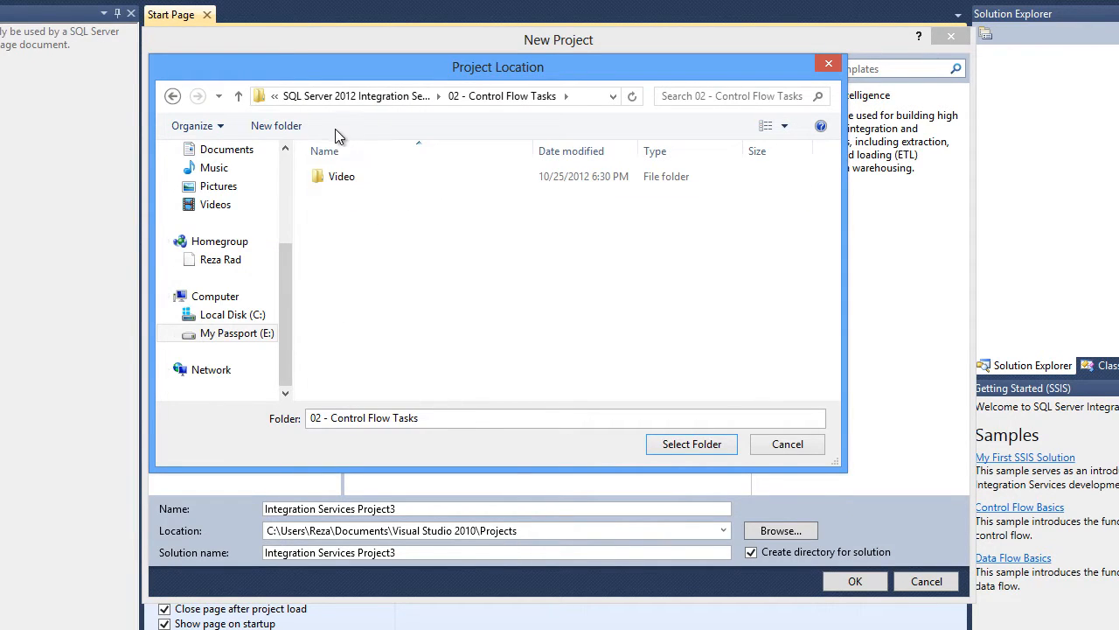
# - Create a new folder named Samples there and select it as the project location
pyautogui.click(277, 125)
pyautogui.write('Samples')
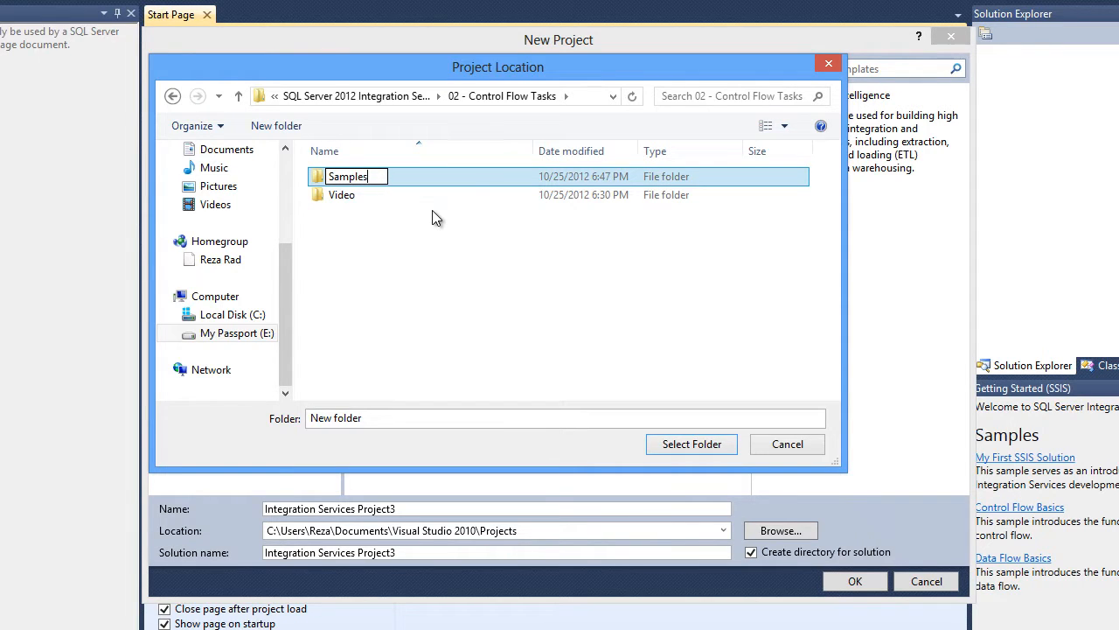
pyautogui.press('Return')
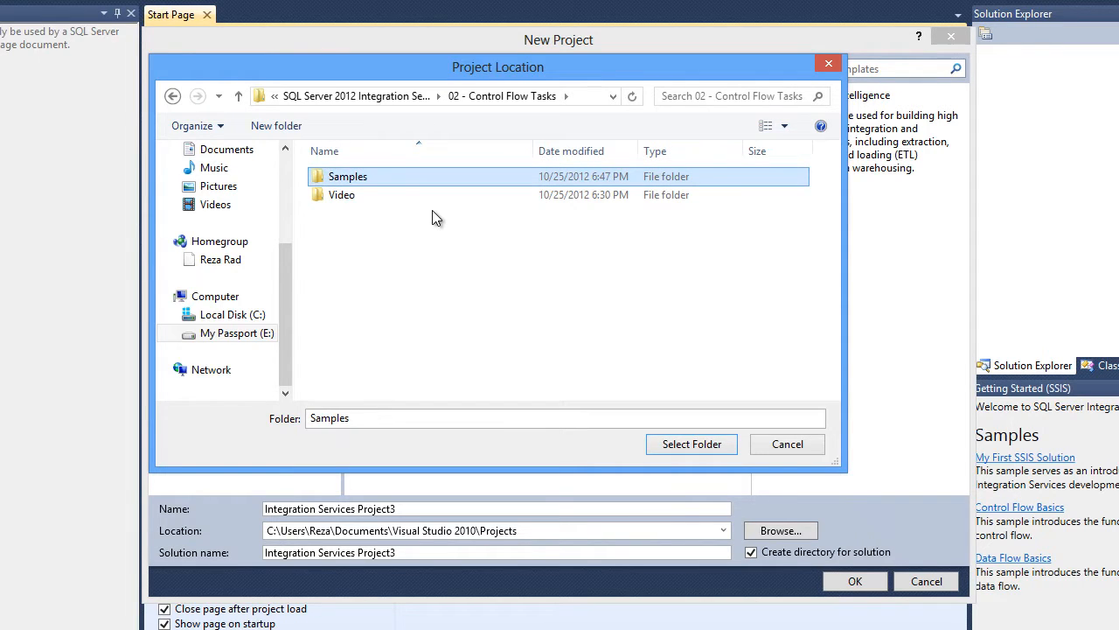
pyautogui.click(677, 446)
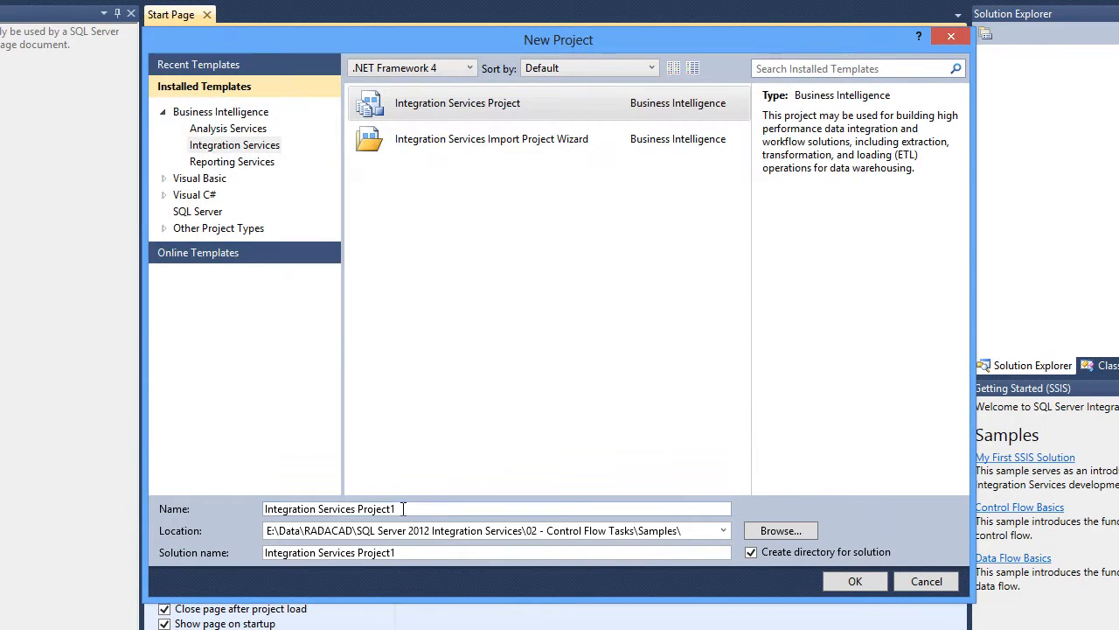
# - Name the project Execute SQL Task and create it
pyautogui.moveTo(402, 509); pyautogui.dragTo(195, 515)
pyautogui.write('Control')
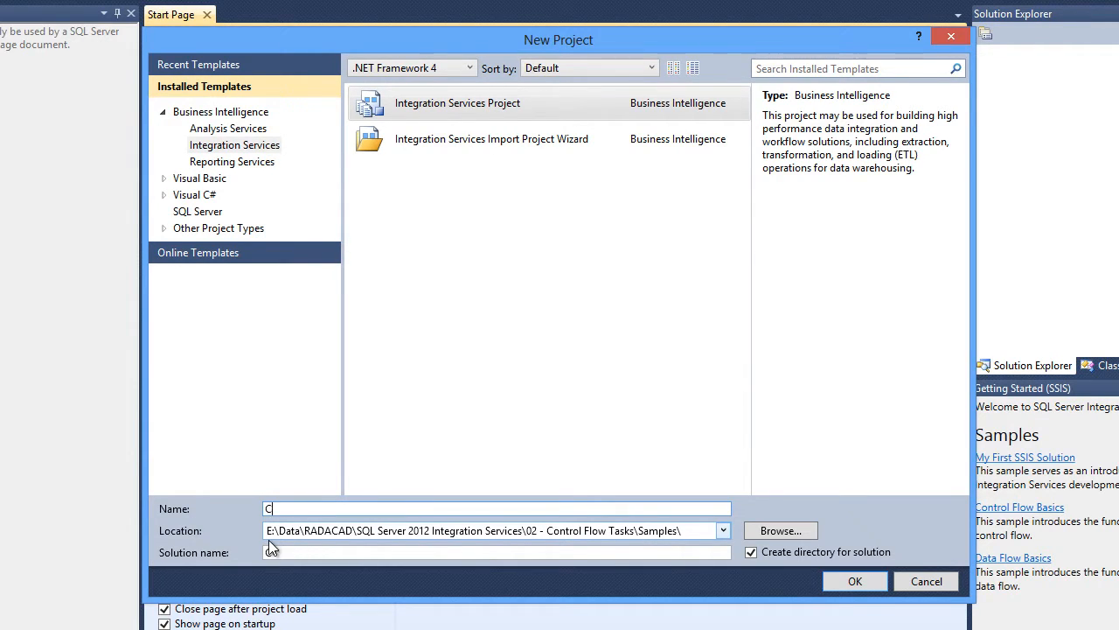
pyautogui.press('BackSpace')
pyautogui.write('Execute SQL Task')
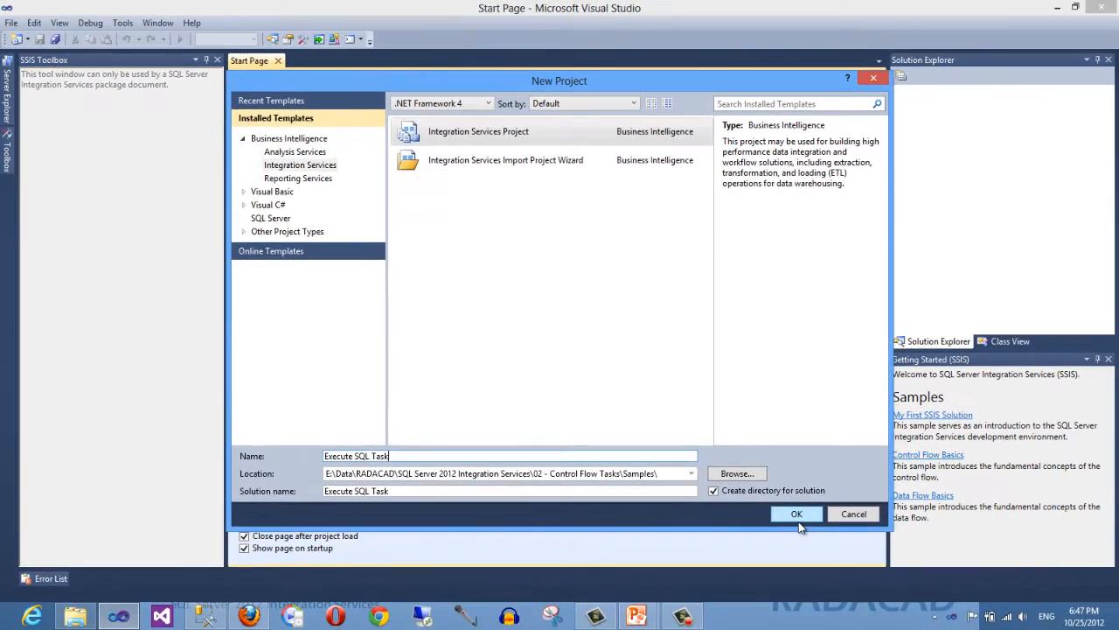
pyautogui.click(856, 585)
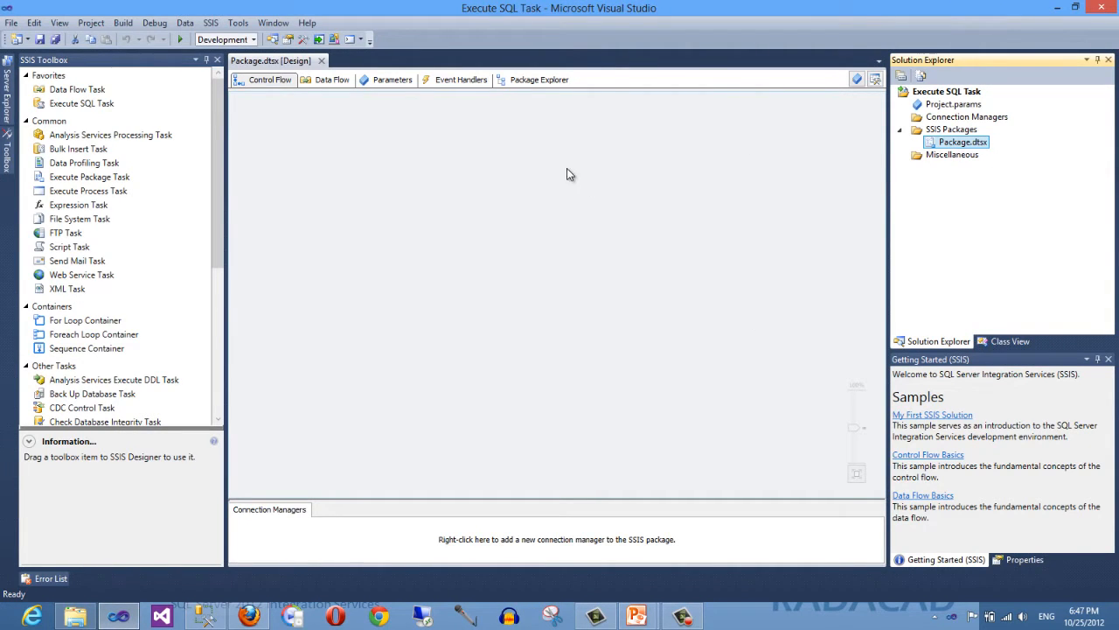
# - Add an Execute SQL Task from the toolbox to the control flow canvas
pyautogui.click(416, 218)
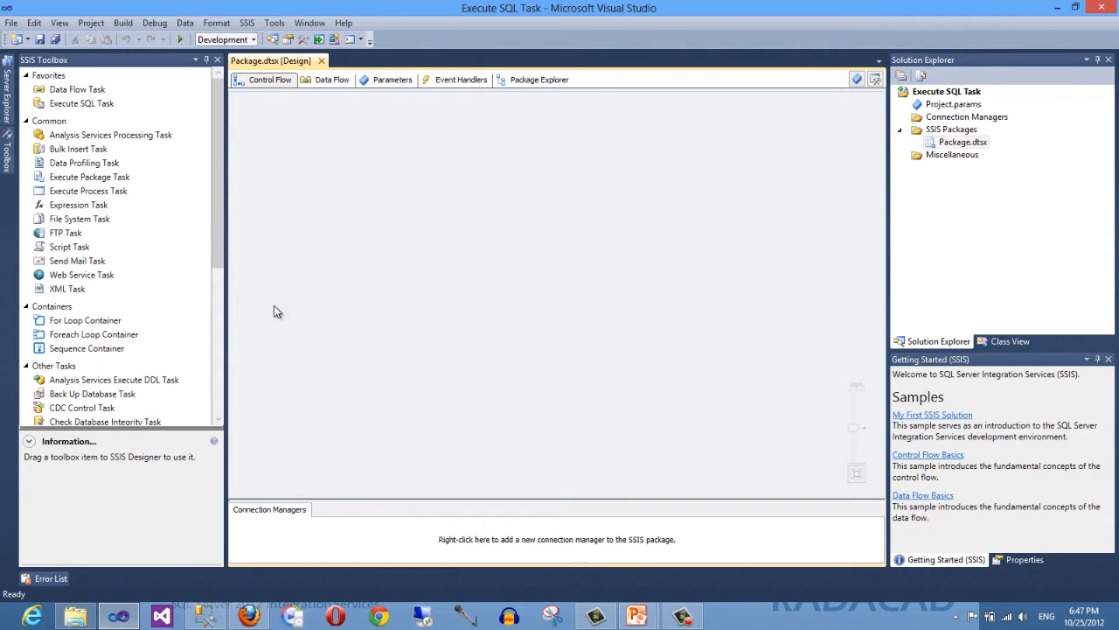
pyautogui.click(59, 91)
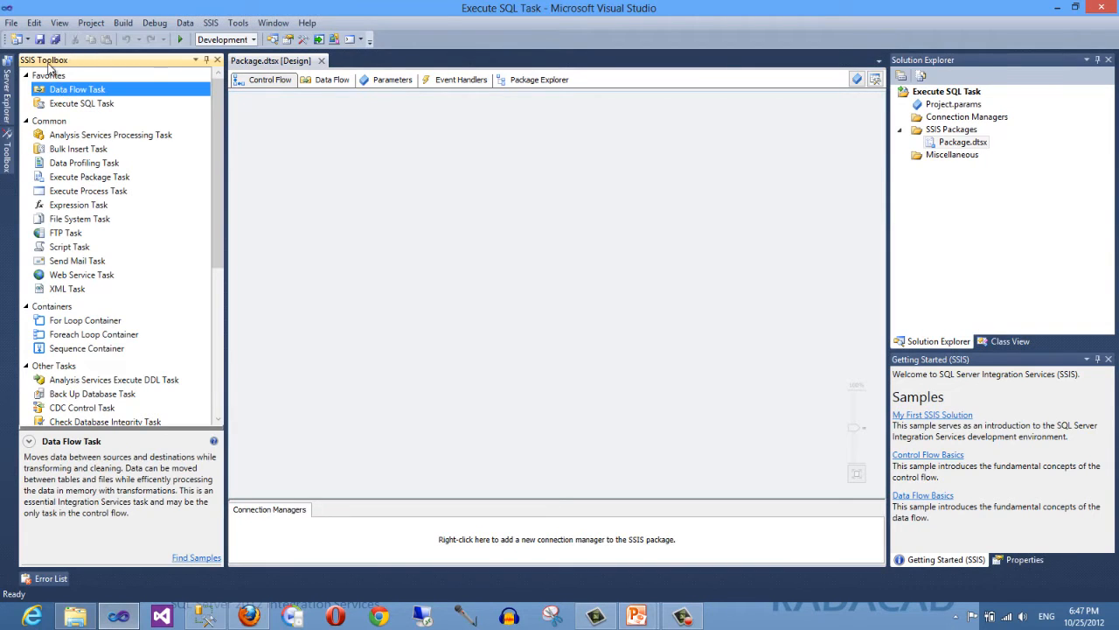
pyautogui.click(60, 107)
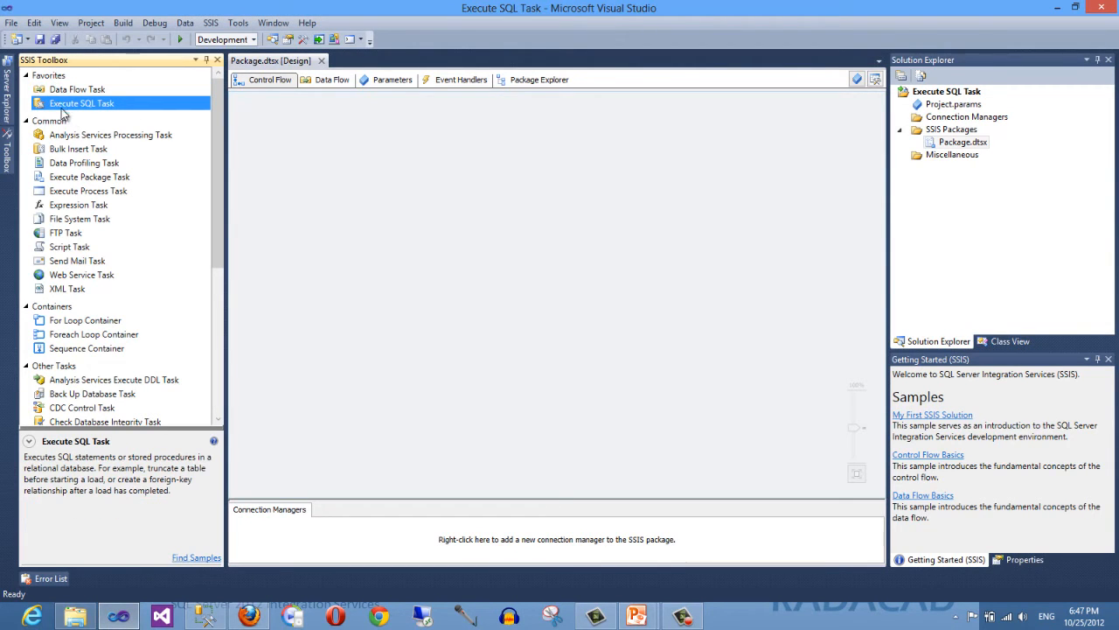
pyautogui.moveTo(52, 107); pyautogui.dragTo(447, 257)
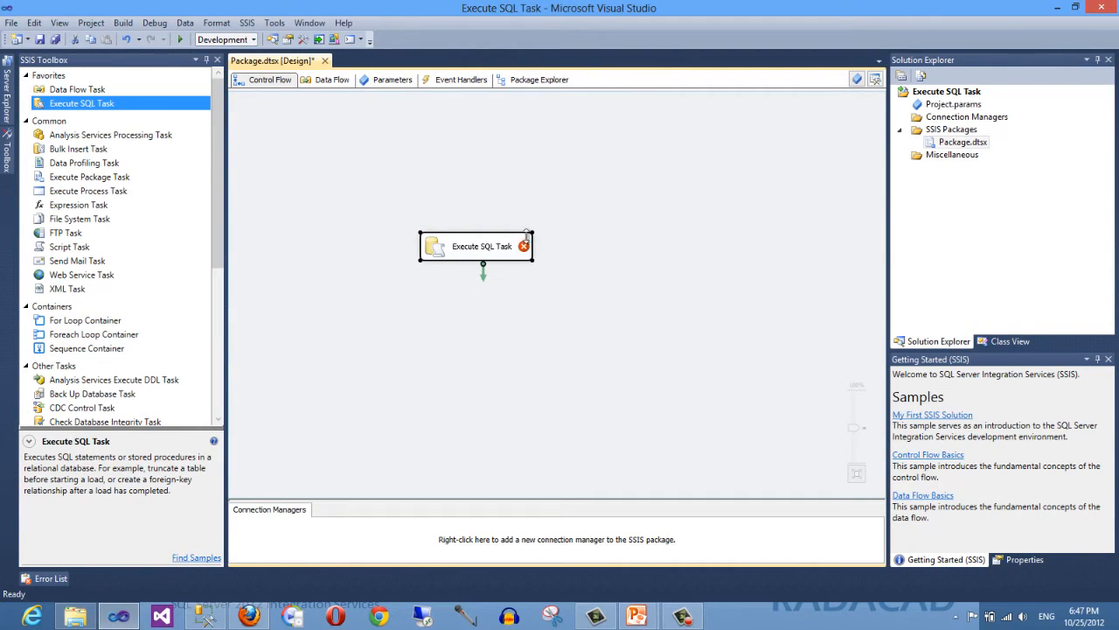
# - Open the Execute SQL Task editor to review its properties, then close it without changes
pyautogui.moveTo(525, 247)
pyautogui.doubleClick(469, 250)
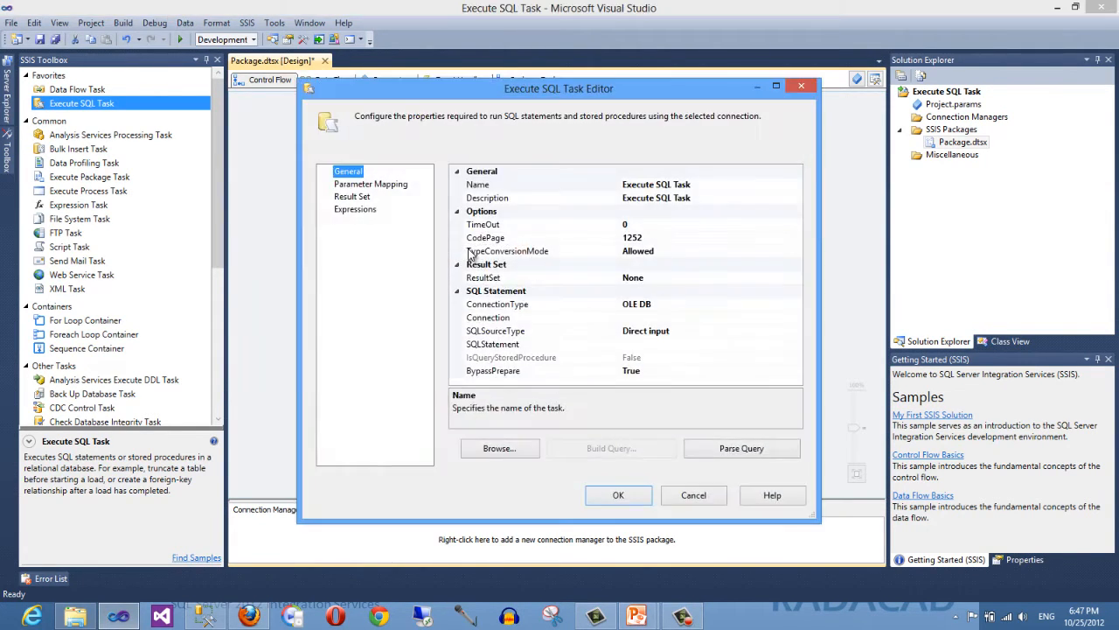
pyautogui.click(686, 495)
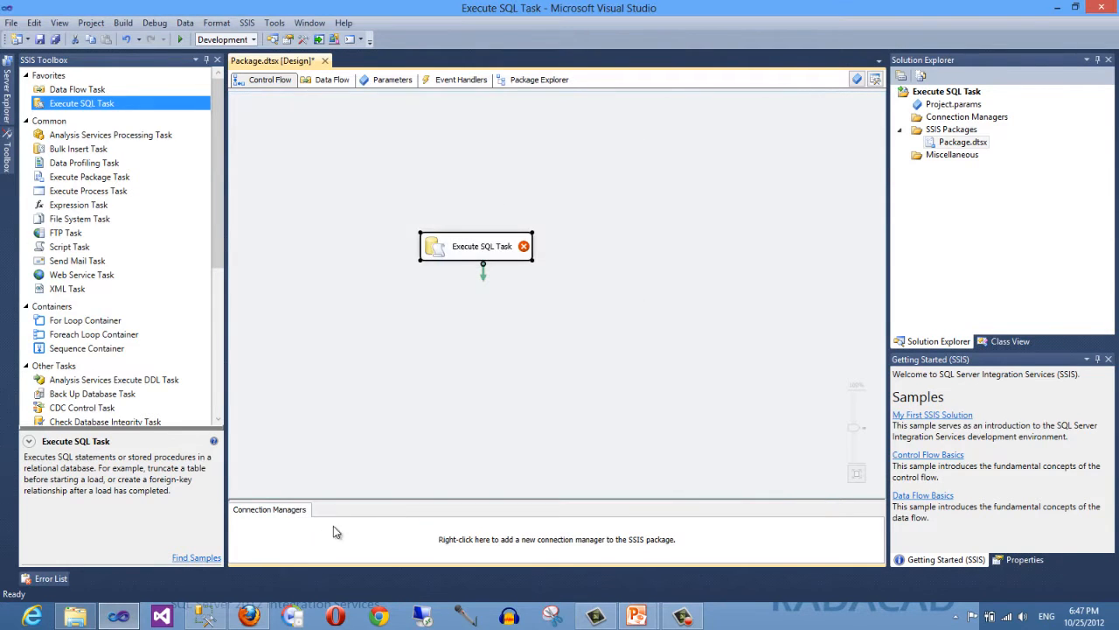
# - Start a new project-level connection manager from the Connection Managers folder
pyautogui.rightClick(294, 541)
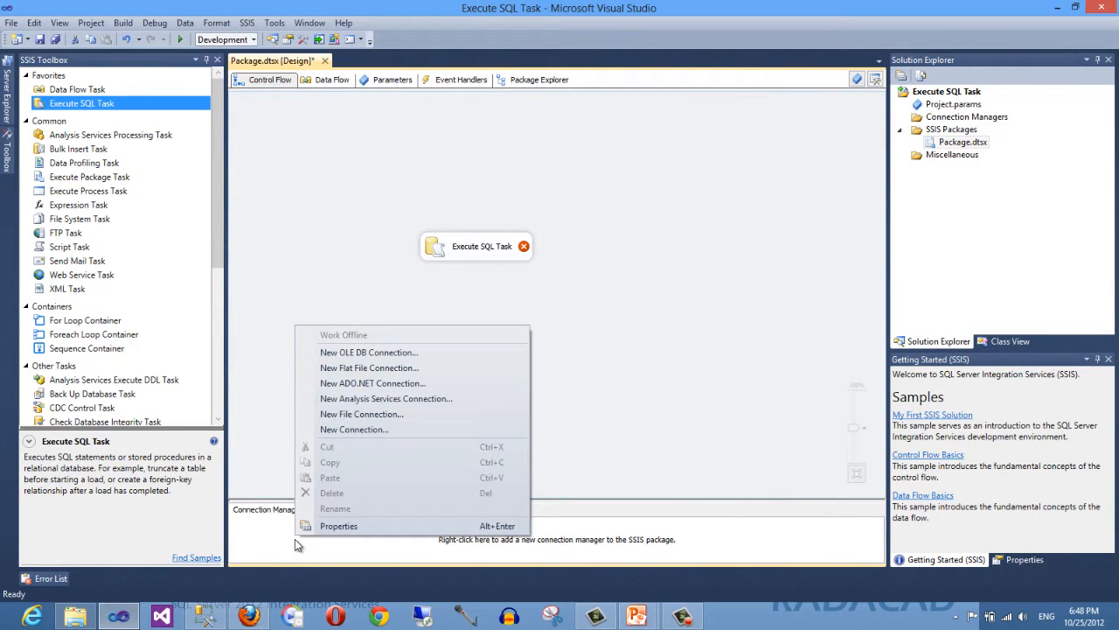
pyautogui.click(586, 335)
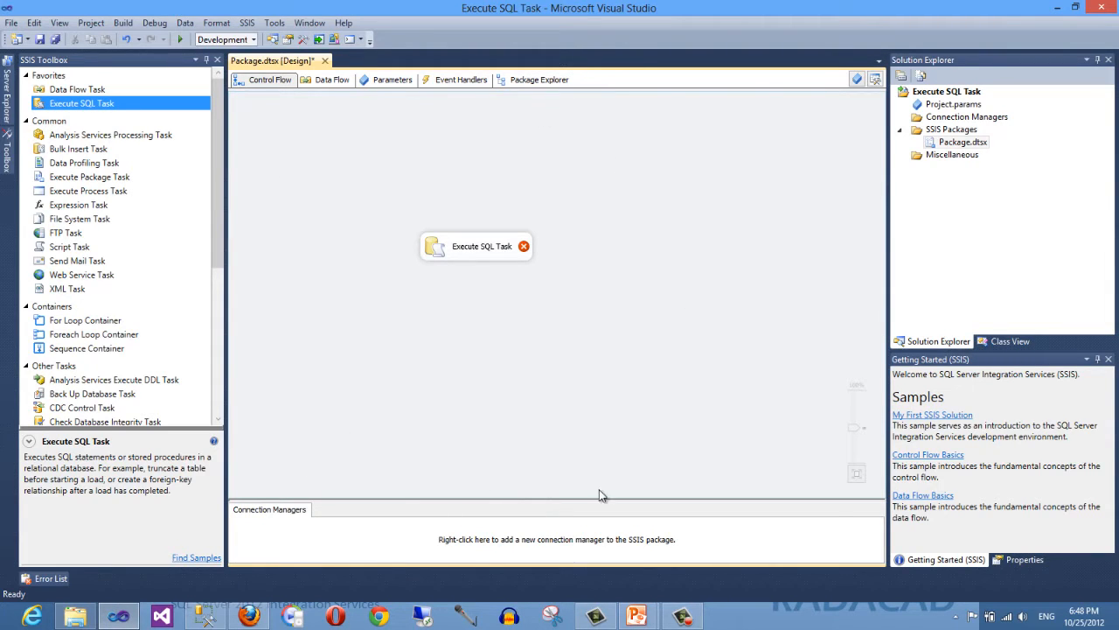
pyautogui.click(967, 118)
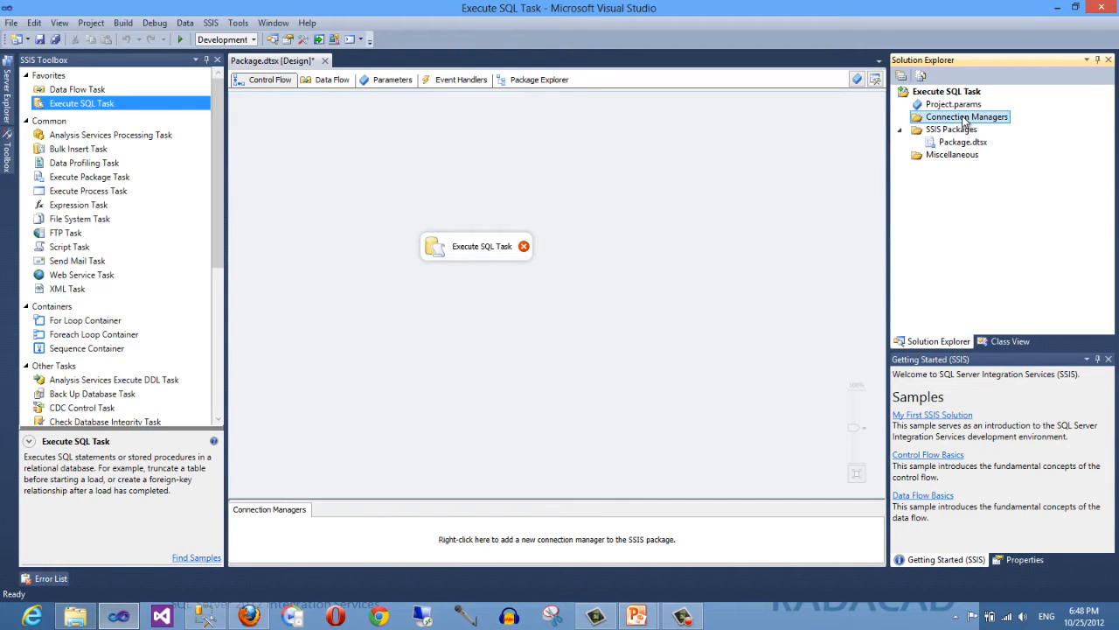
pyautogui.rightClick(960, 120)
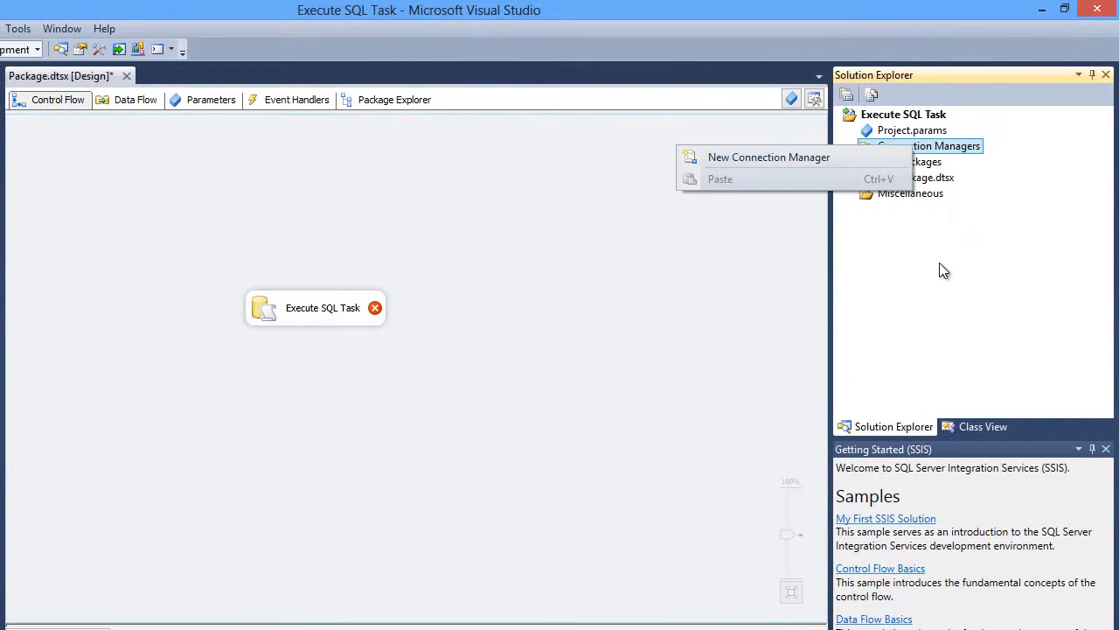
pyautogui.click(975, 211)
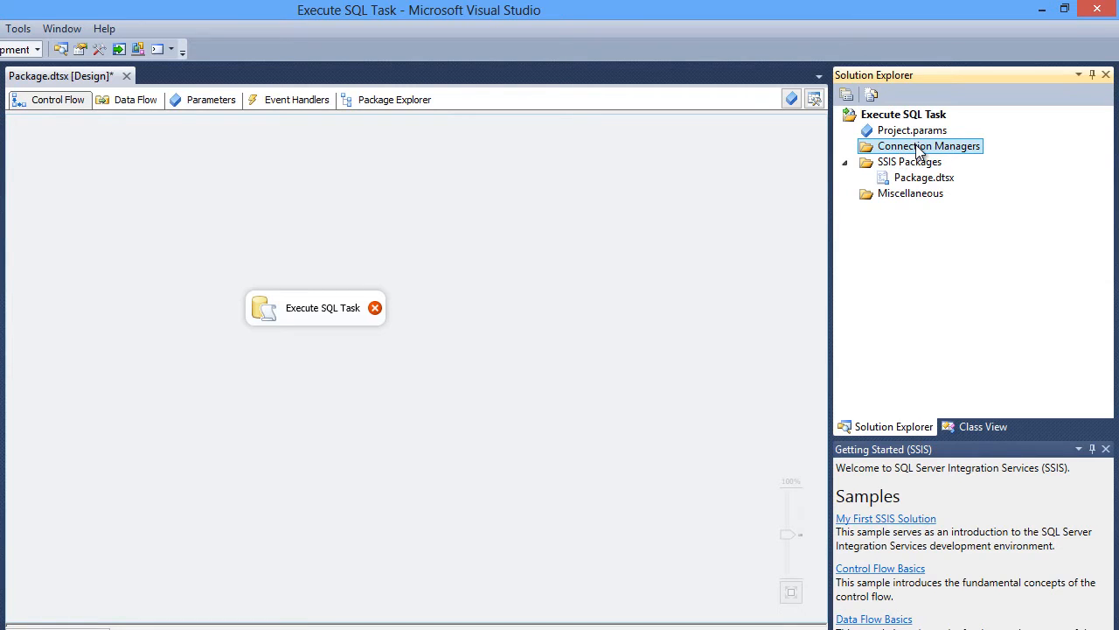
pyautogui.rightClick(911, 154)
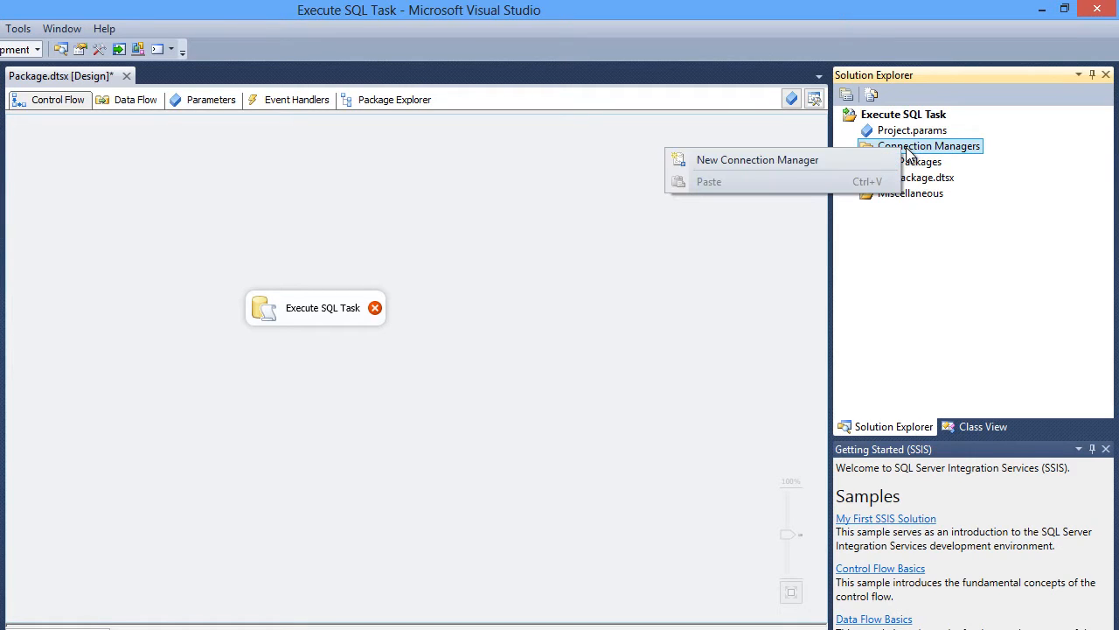
pyautogui.click(826, 161)
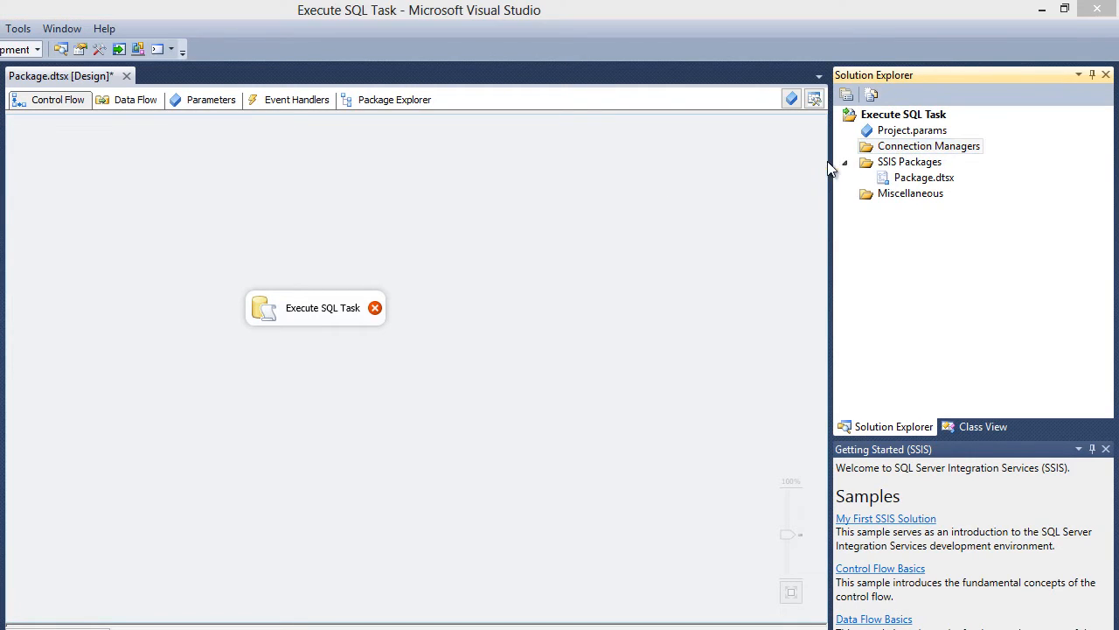
# - Choose the OLEDB connection manager type and add it
pyautogui.click(297, 362)
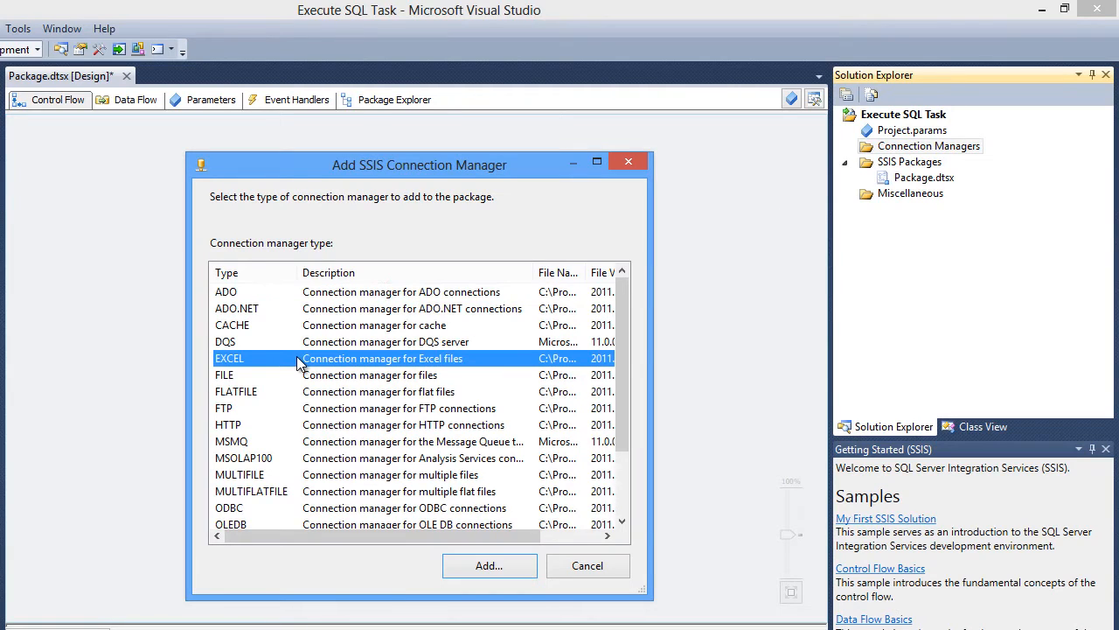
pyautogui.write('ol')
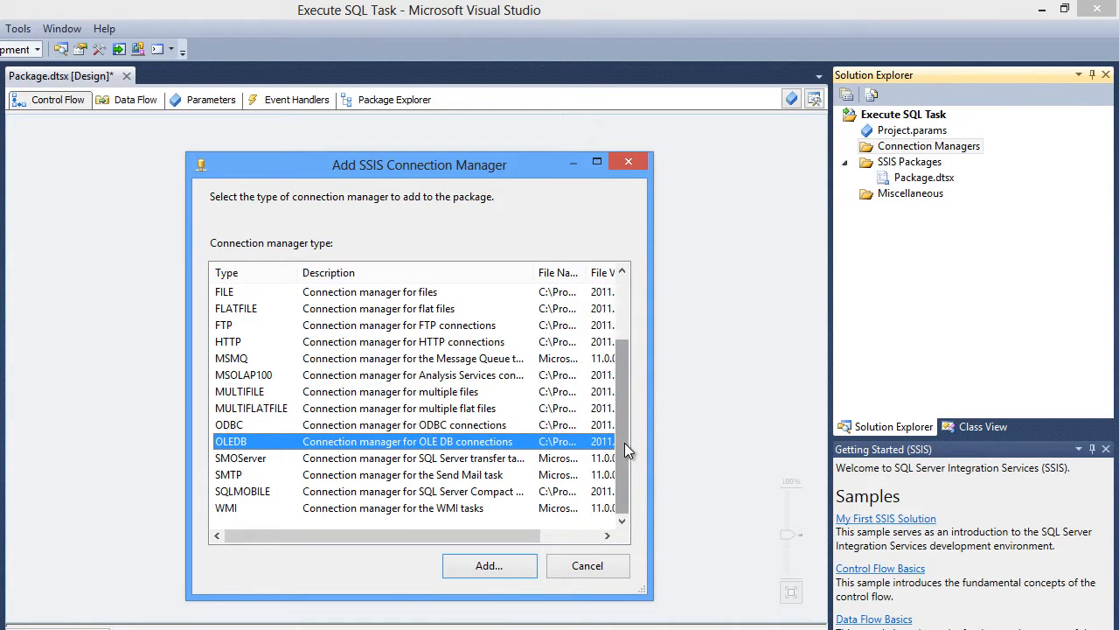
pyautogui.moveTo(625, 443); pyautogui.dragTo(622, 487)
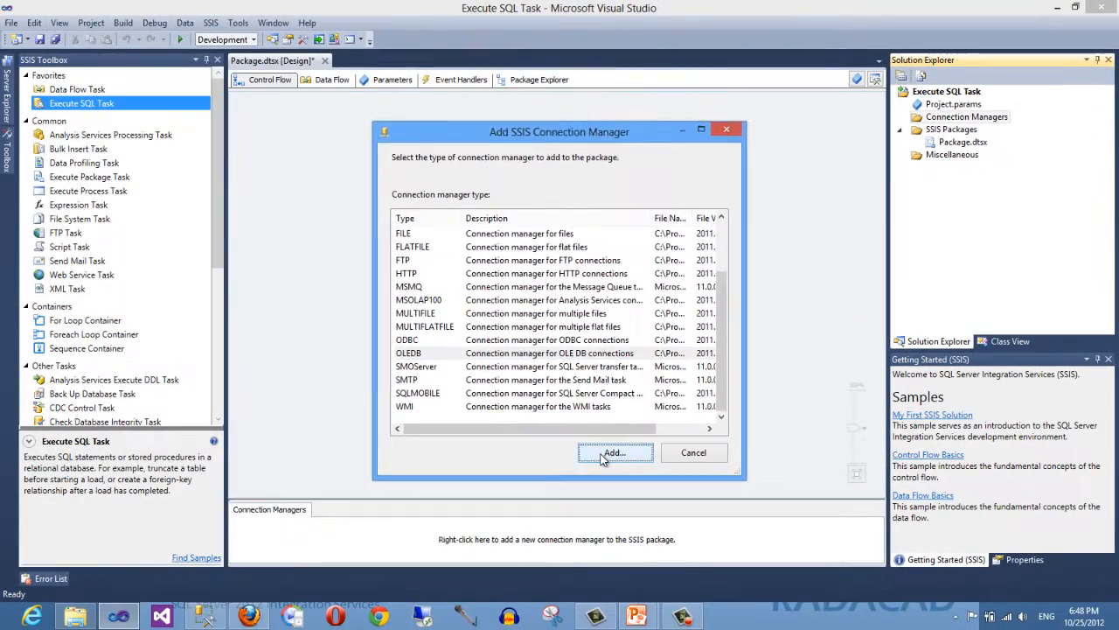
pyautogui.click(516, 539)
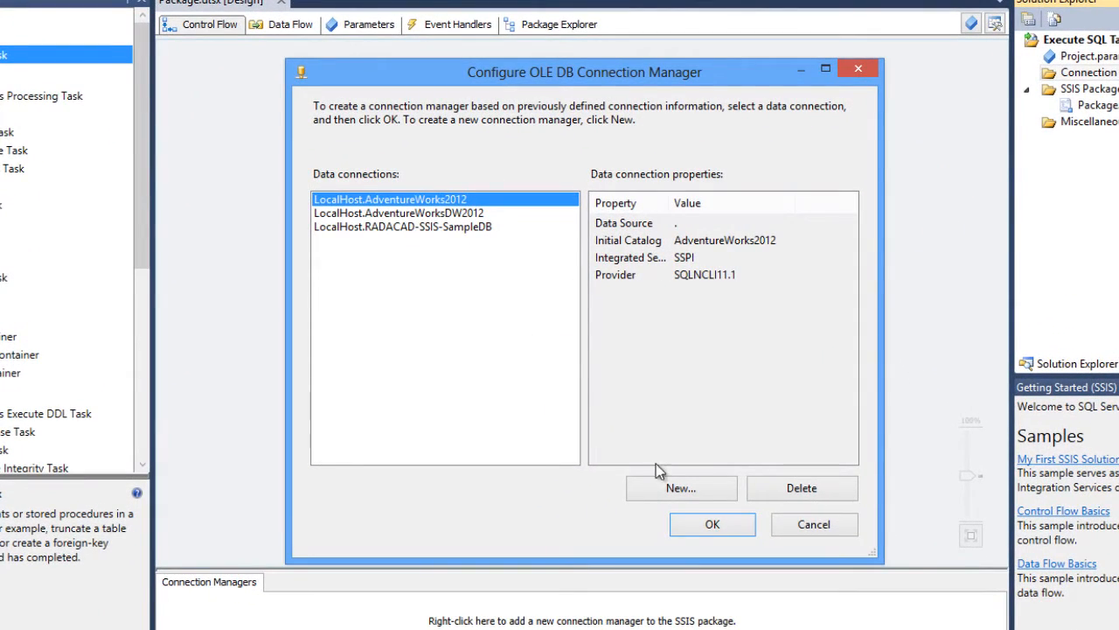
# - Start a new data connection and browse the OLE DB providers, keeping SQL Server Native Client 11.0
pyautogui.click(681, 490)
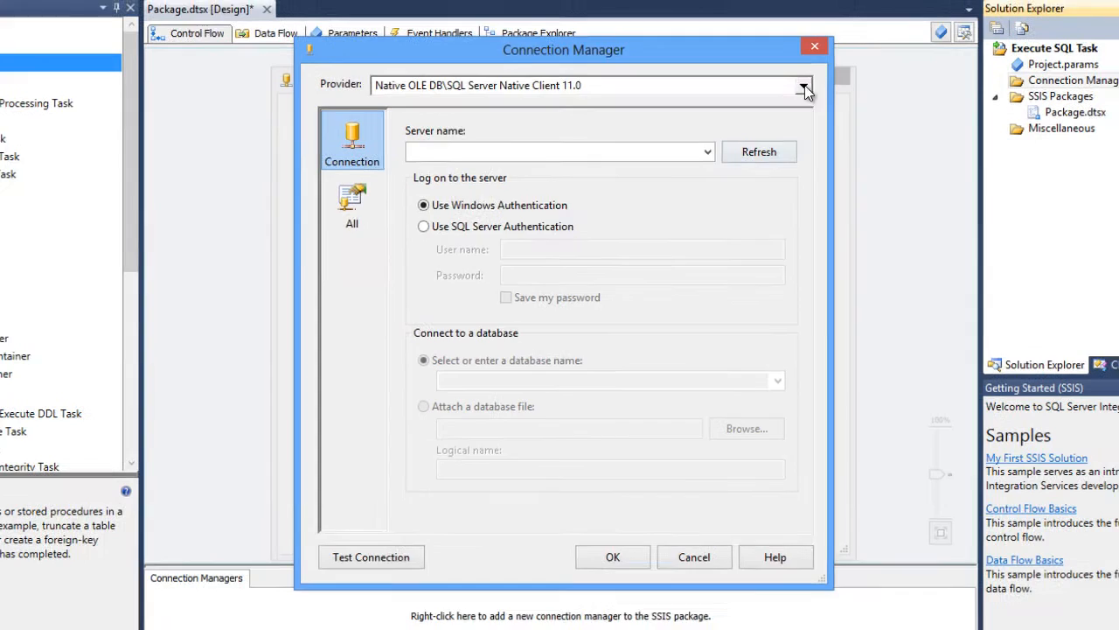
pyautogui.click(802, 86)
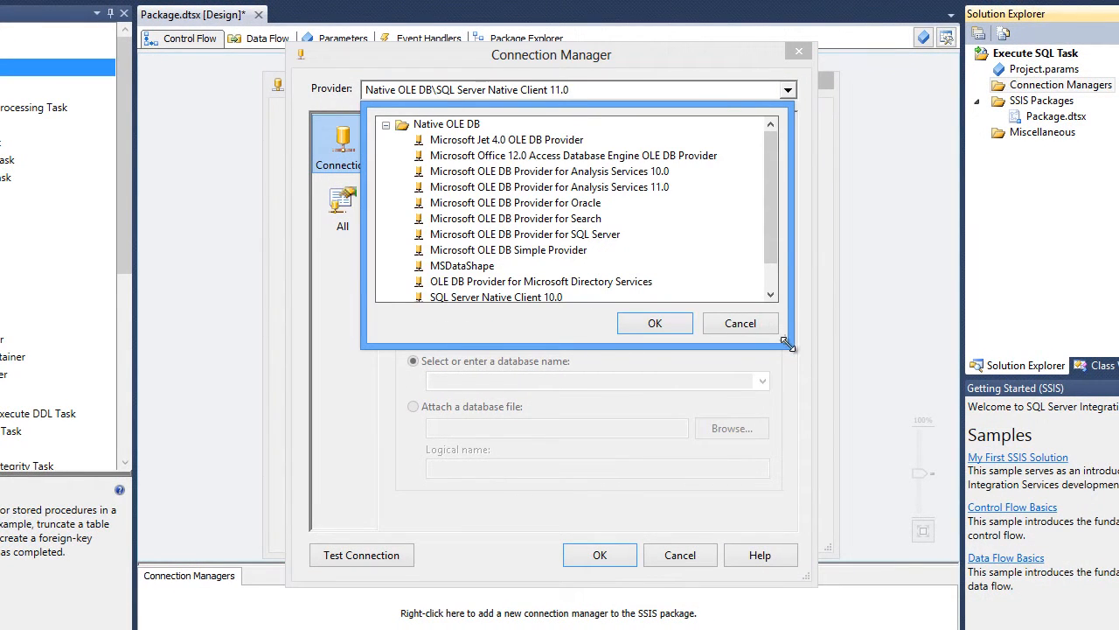
pyautogui.moveTo(786, 343); pyautogui.dragTo(871, 484)
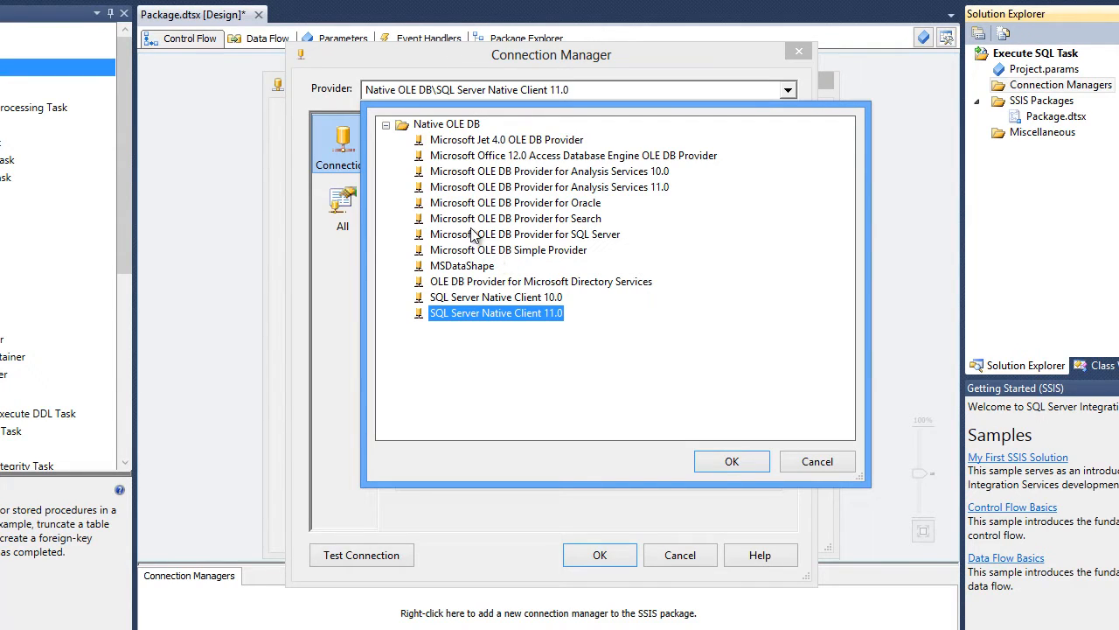
pyautogui.click(558, 209)
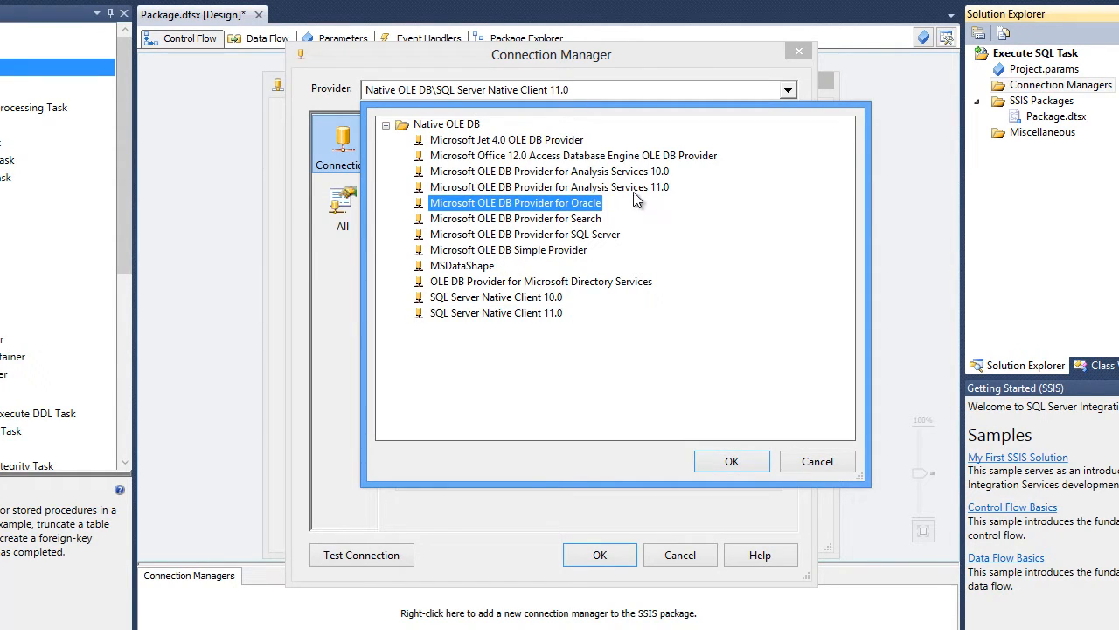
pyautogui.click(541, 188)
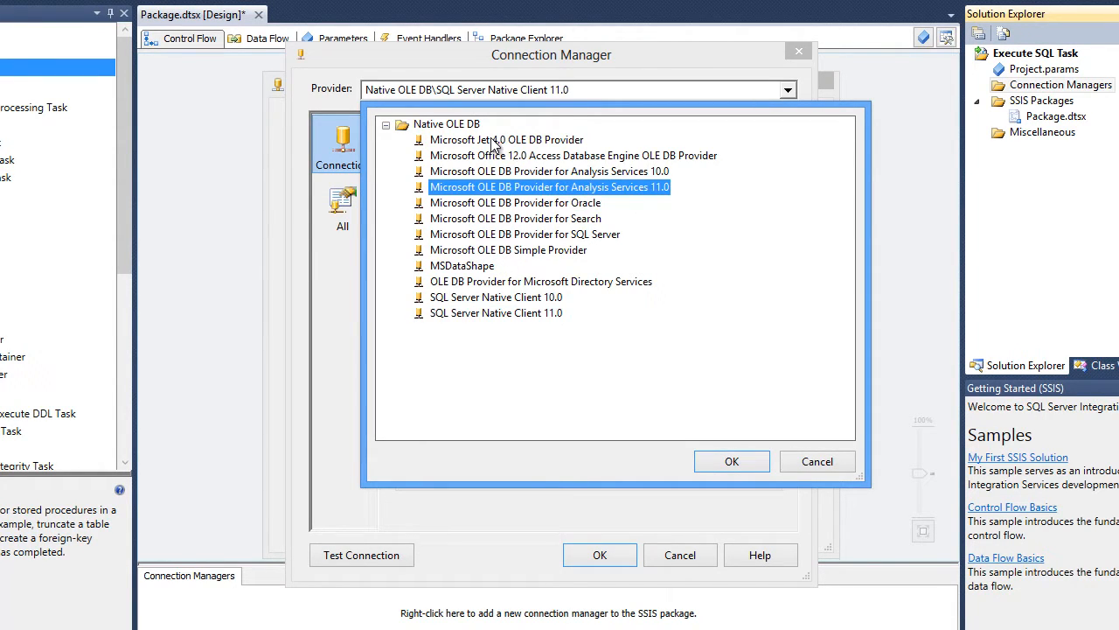
pyautogui.click(494, 142)
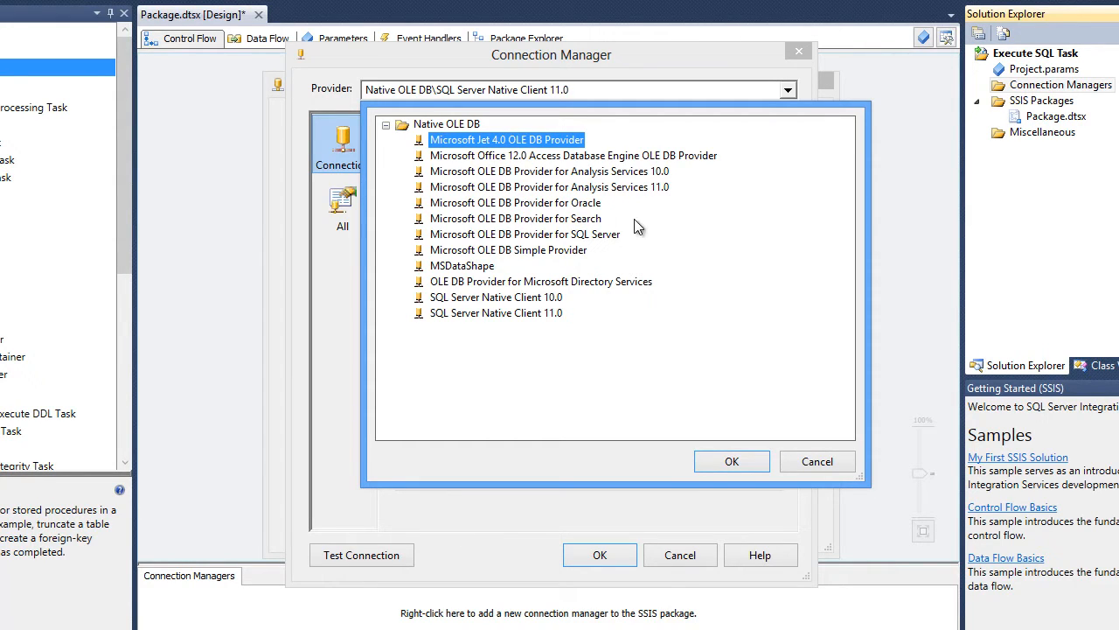
pyautogui.click(505, 283)
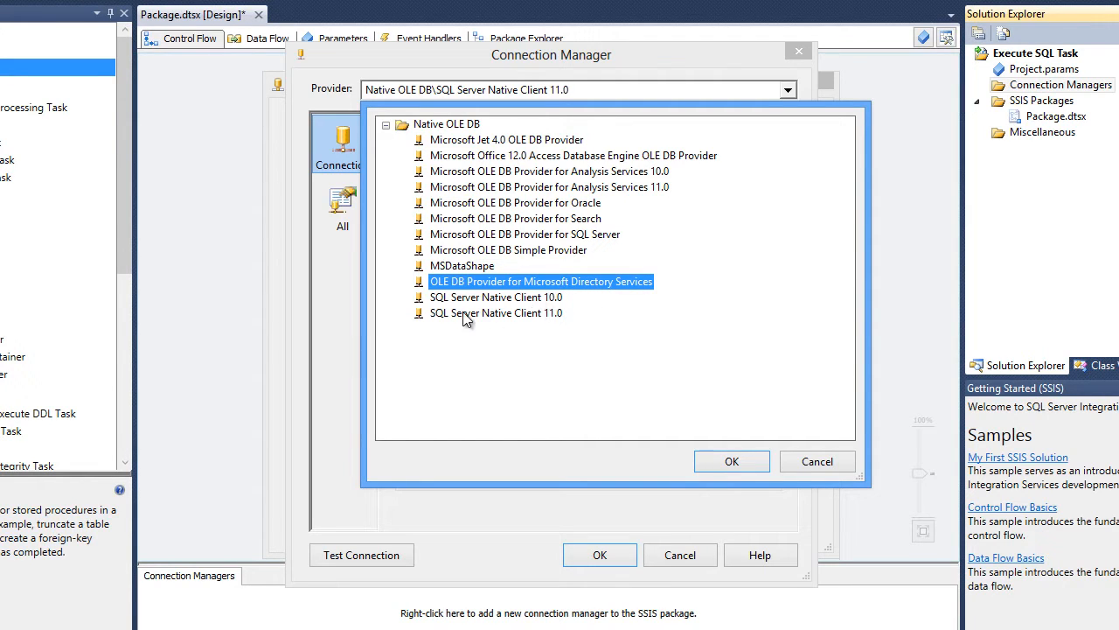
pyautogui.click(505, 313)
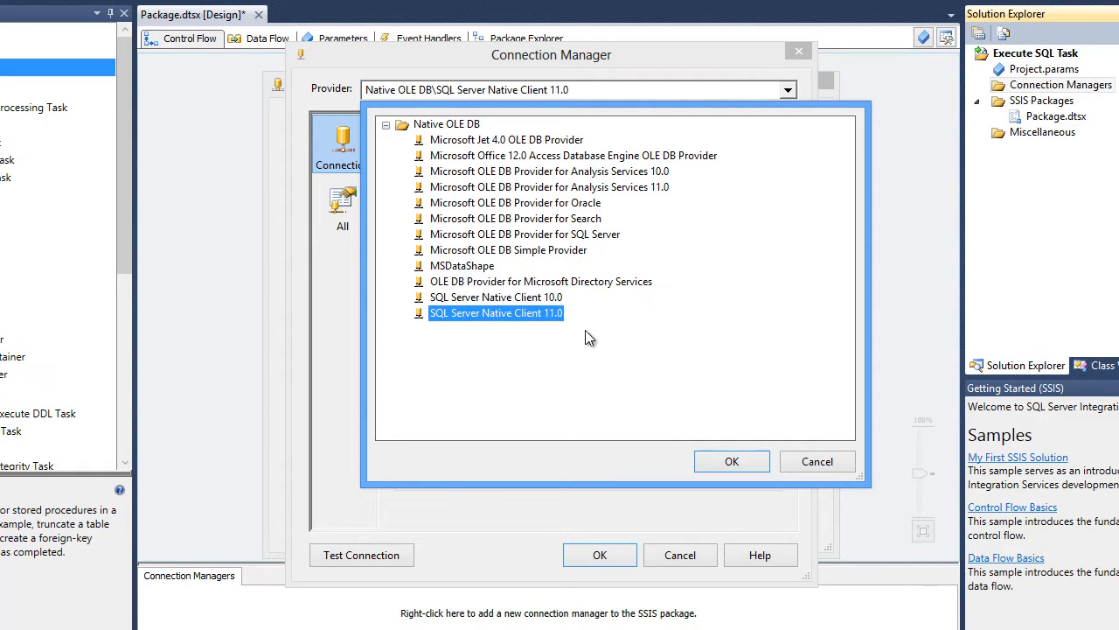
pyautogui.click(733, 462)
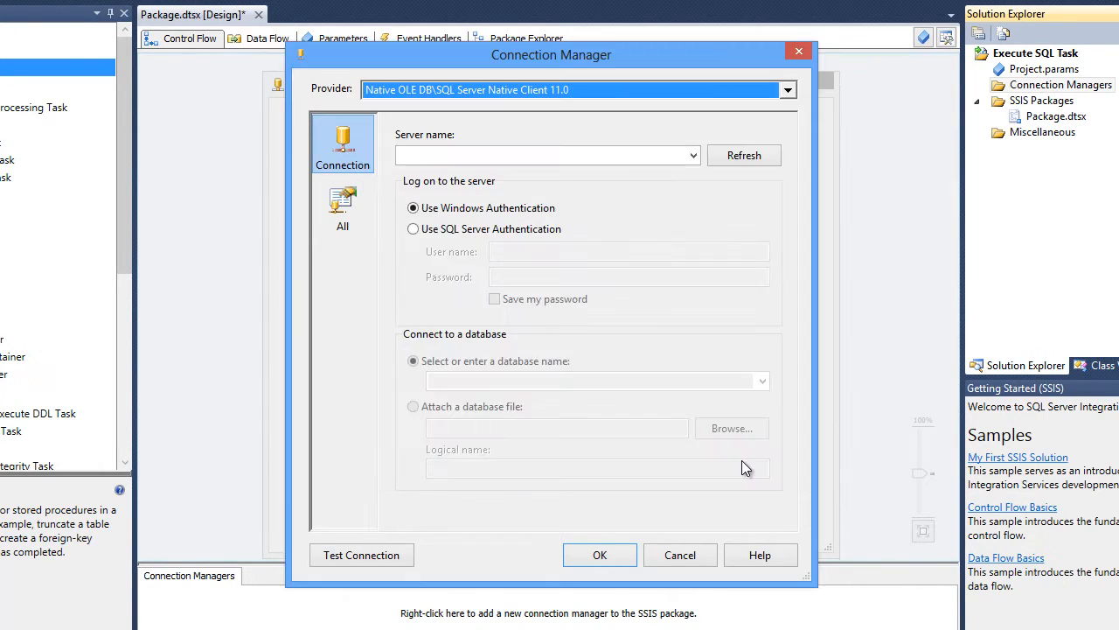
# - Set the server name to . with Windows Authentication, select the RADACAD-SSIS-SampleDB database, and test the connection
pyautogui.click(577, 155)
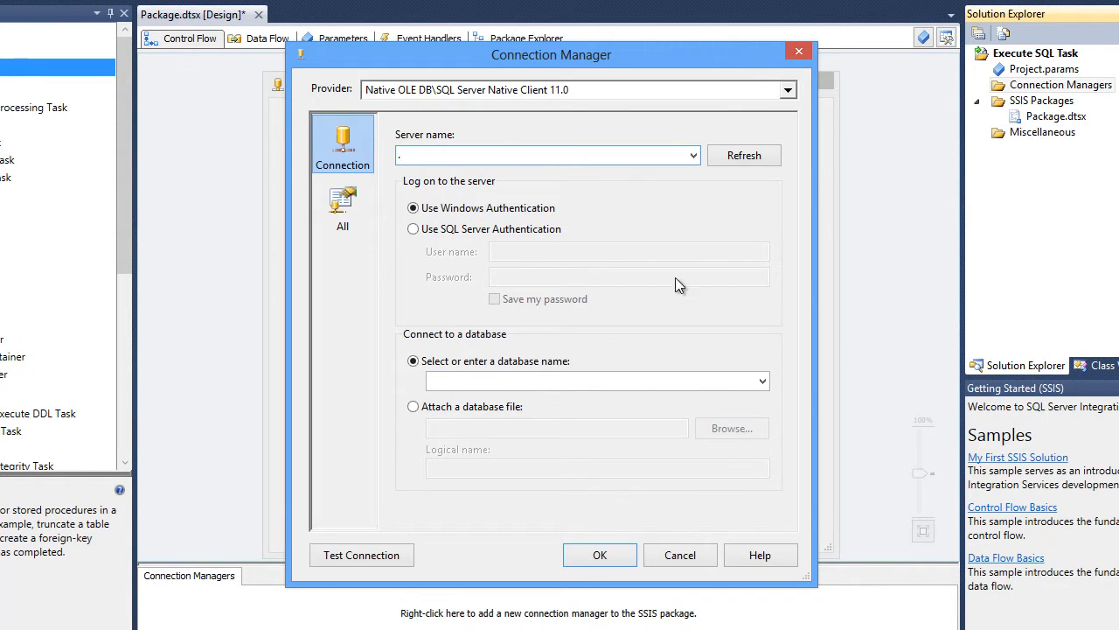
pyautogui.click(434, 230)
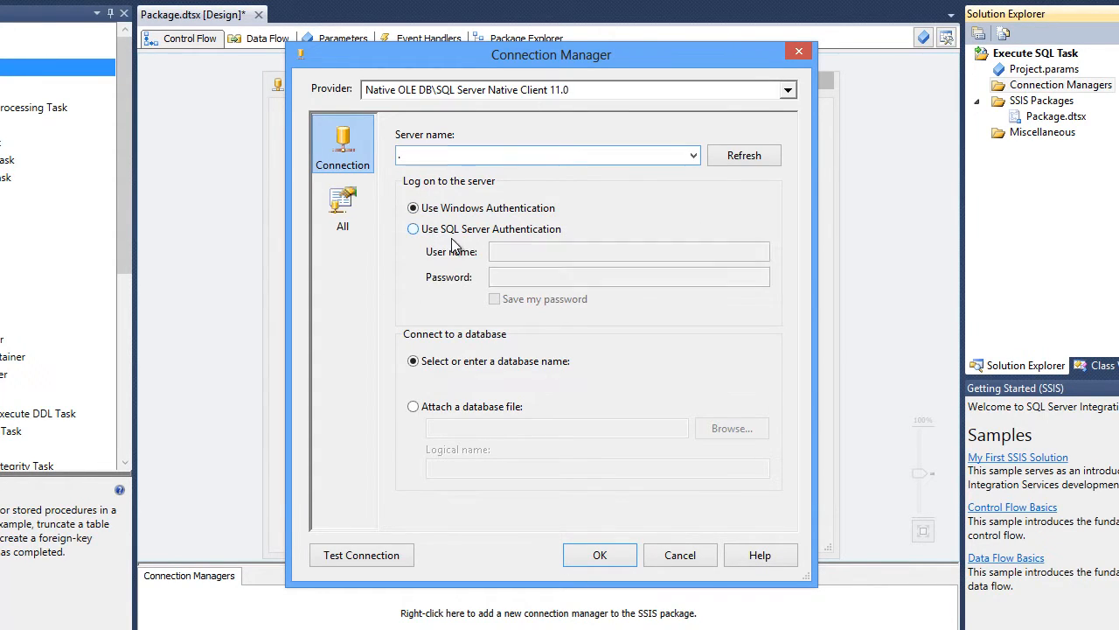
pyautogui.click(488, 211)
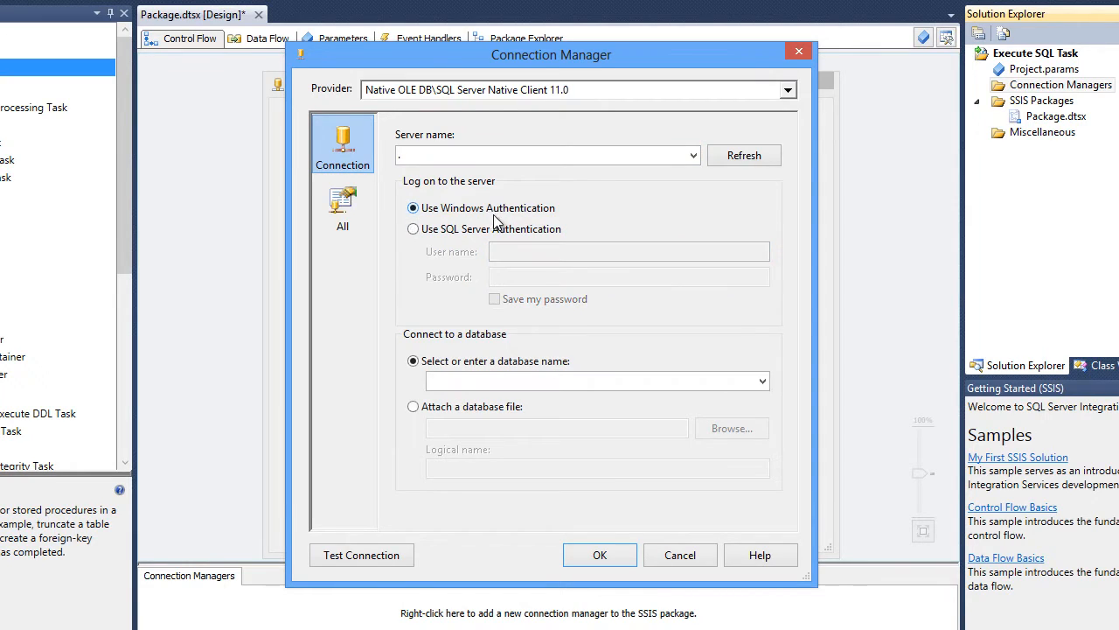
pyautogui.click(764, 382)
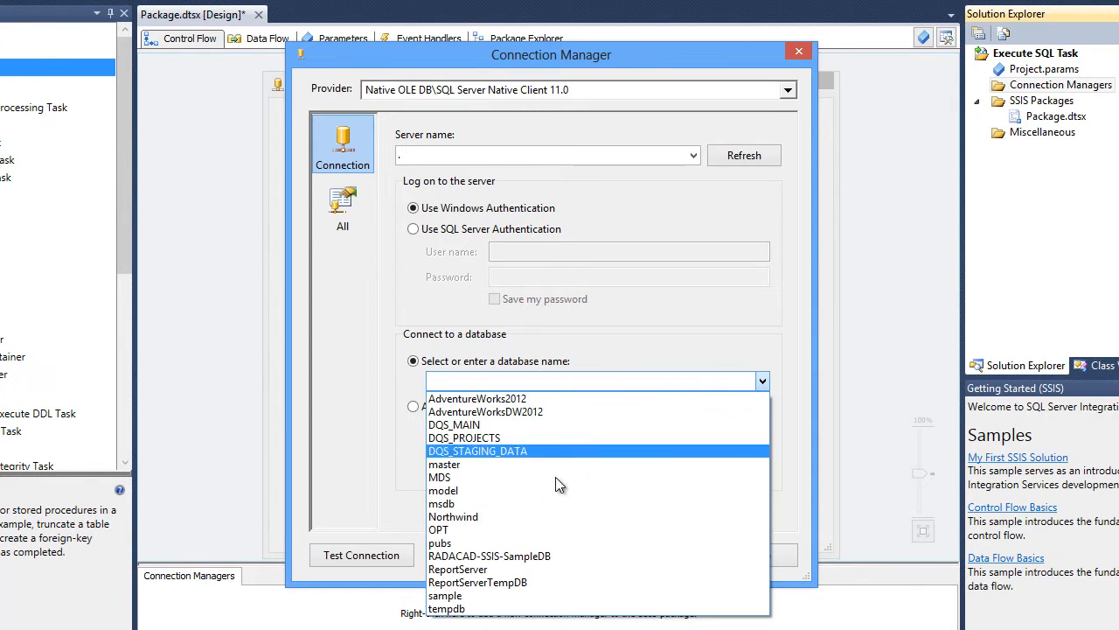
pyautogui.click(494, 556)
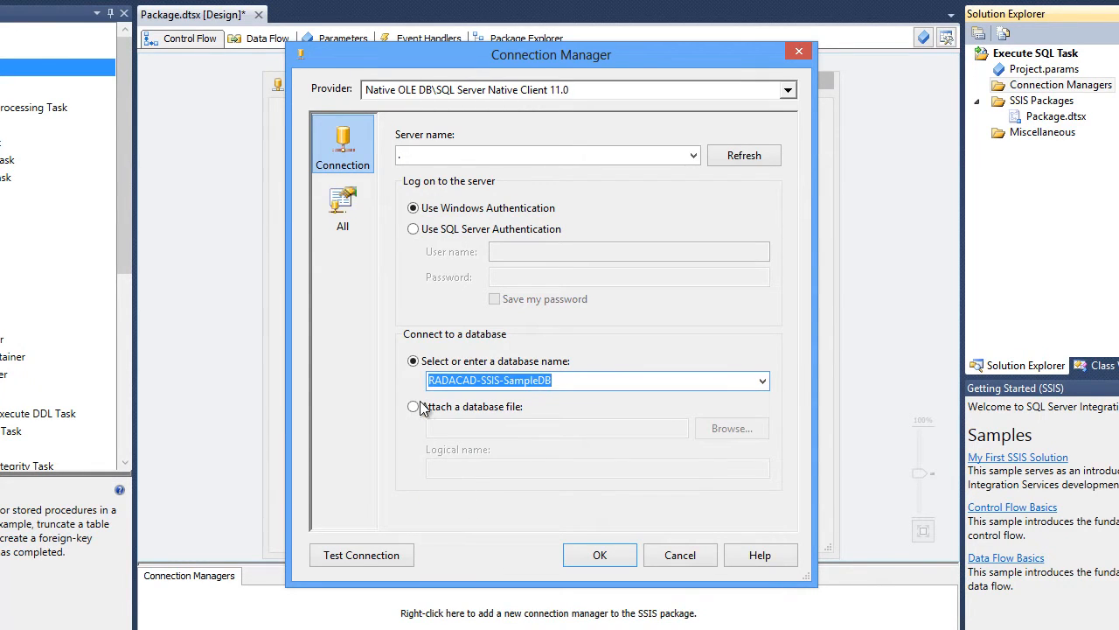
pyautogui.click(585, 383)
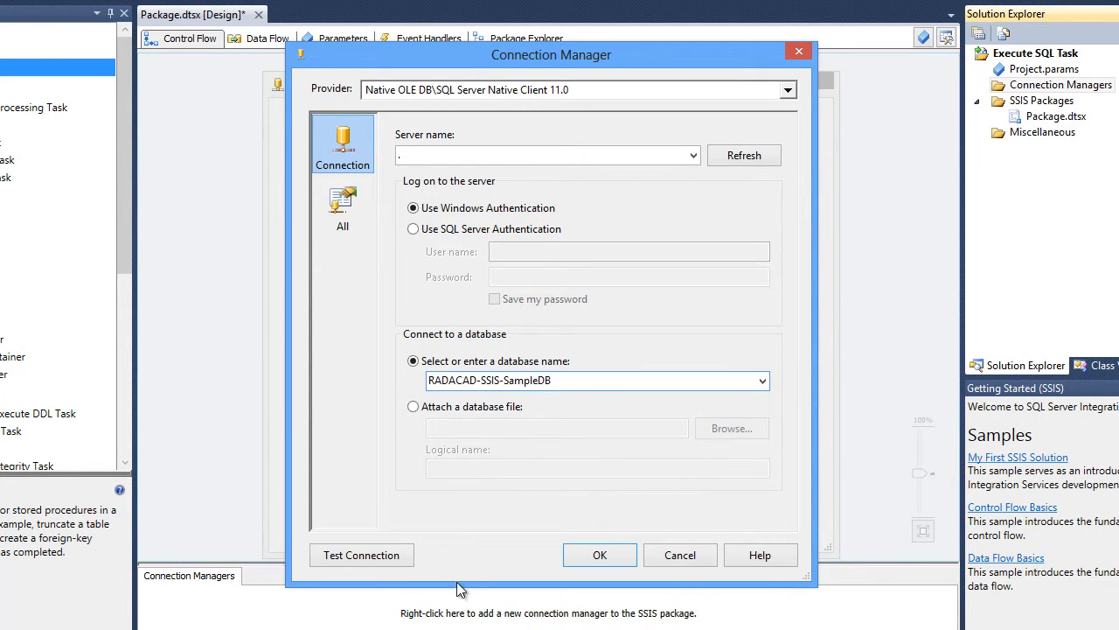
pyautogui.click(365, 555)
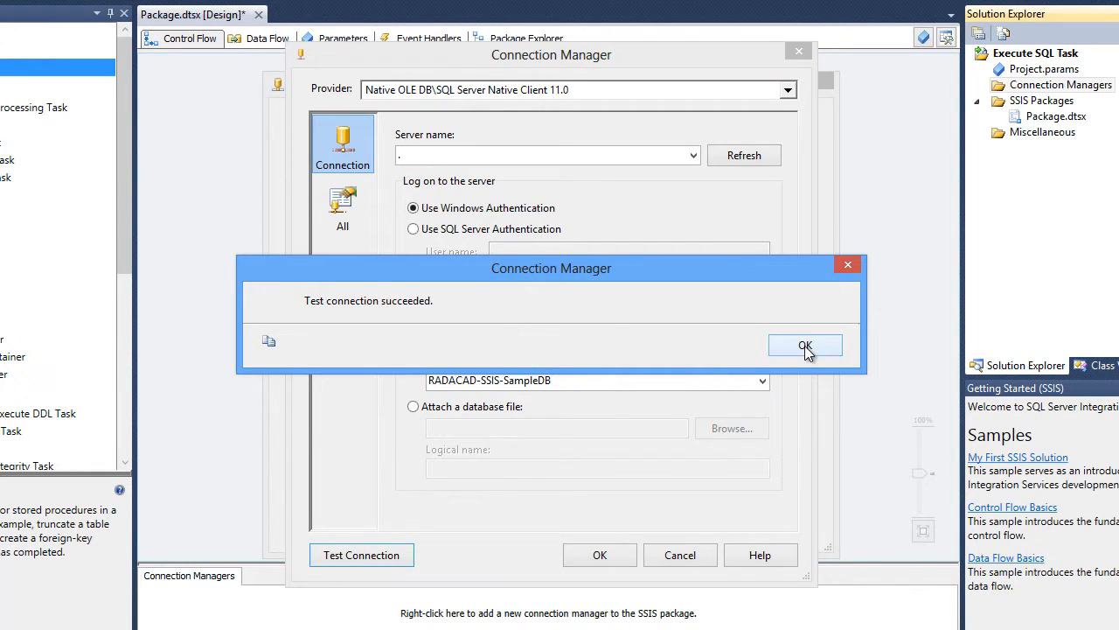
pyautogui.click(805, 345)
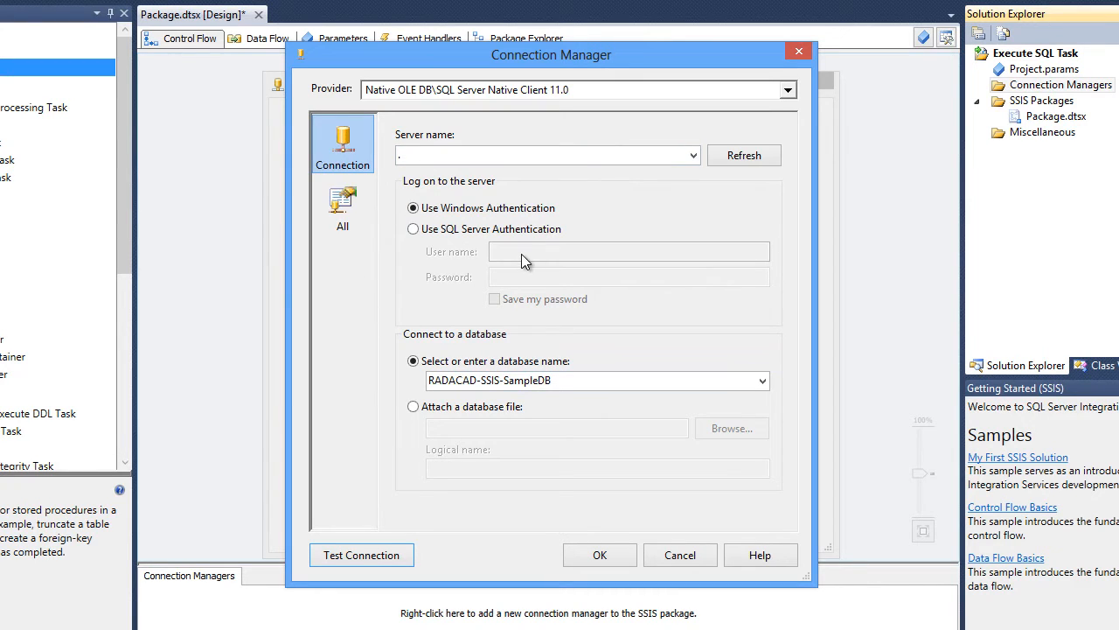
# - Review all the connection's properties, then confirm the new RADACAD-SSIS-SampleDB connection manager
pyautogui.click(345, 210)
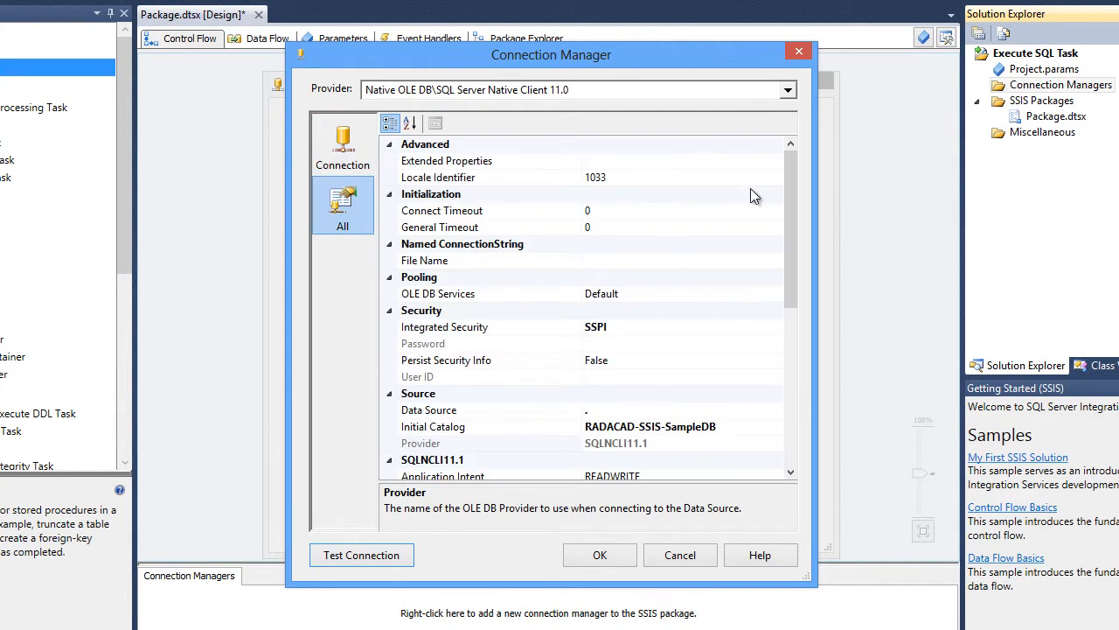
pyautogui.click(437, 211)
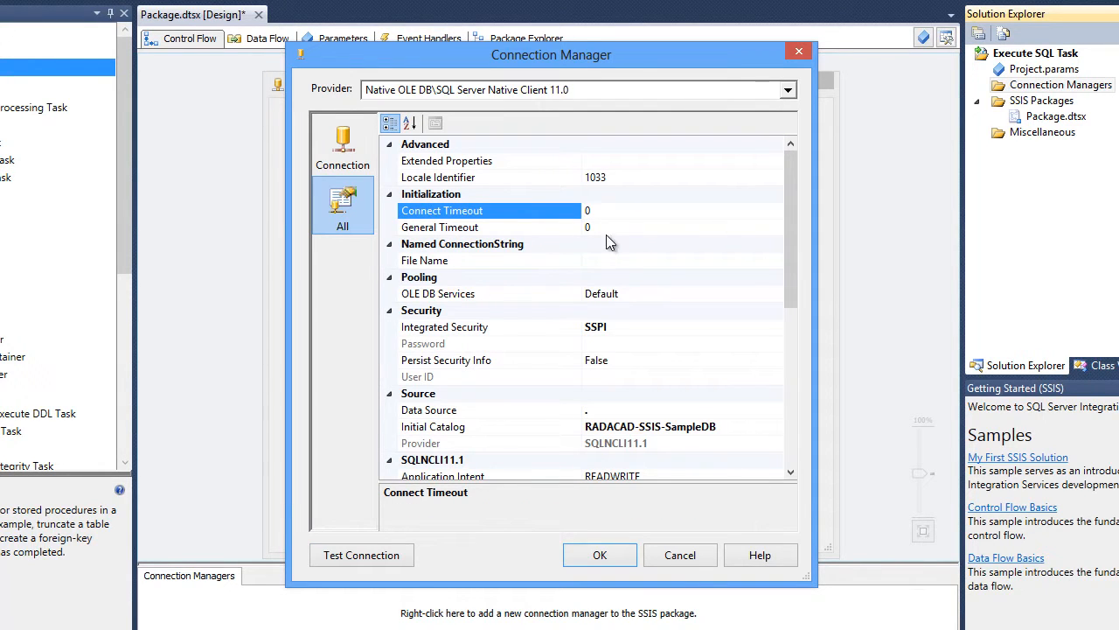
pyautogui.moveTo(788, 201); pyautogui.dragTo(790, 164)
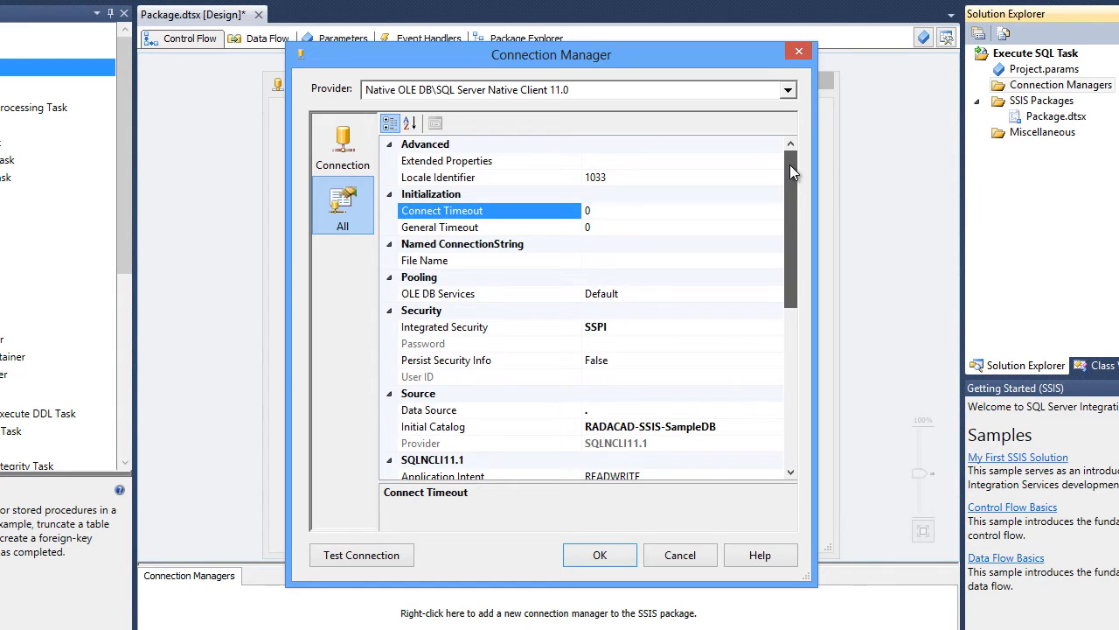
pyautogui.click(341, 151)
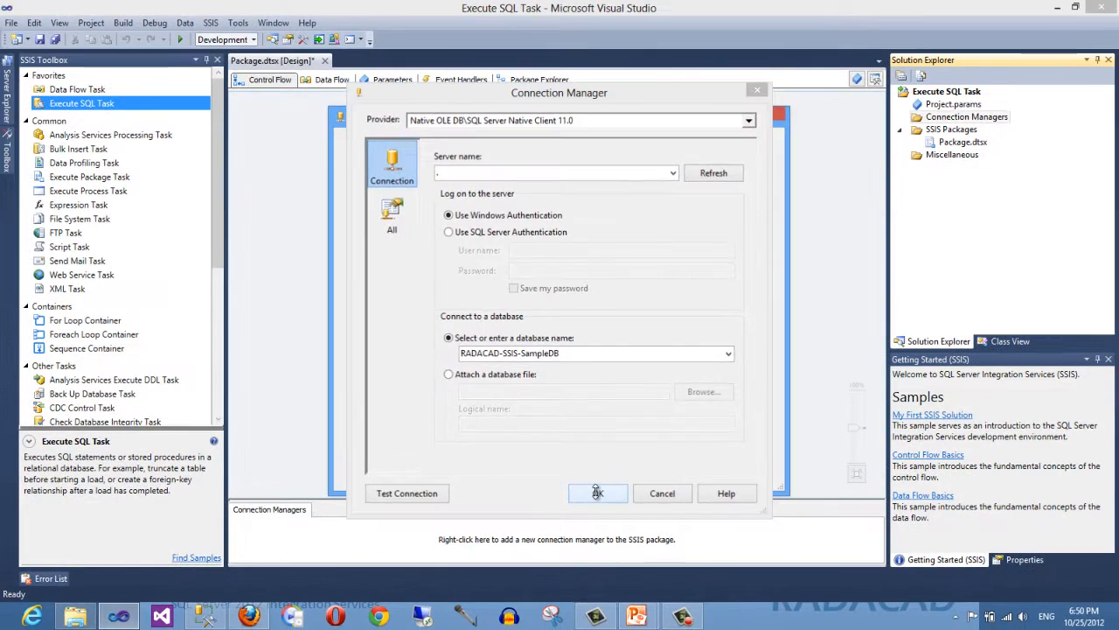
pyautogui.click(599, 555)
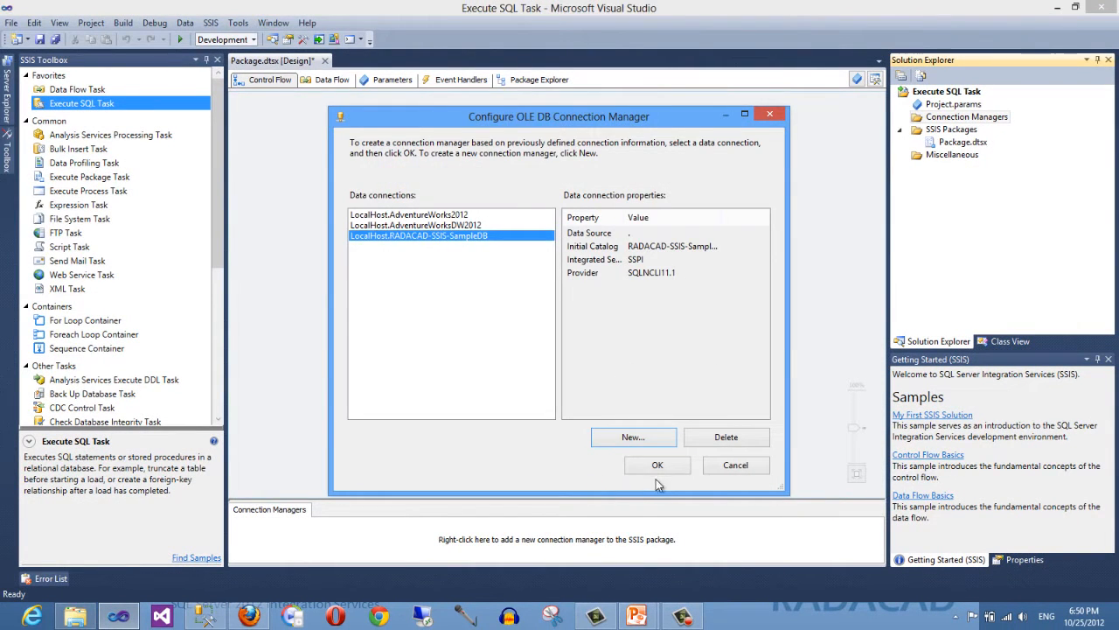
pyautogui.click(655, 464)
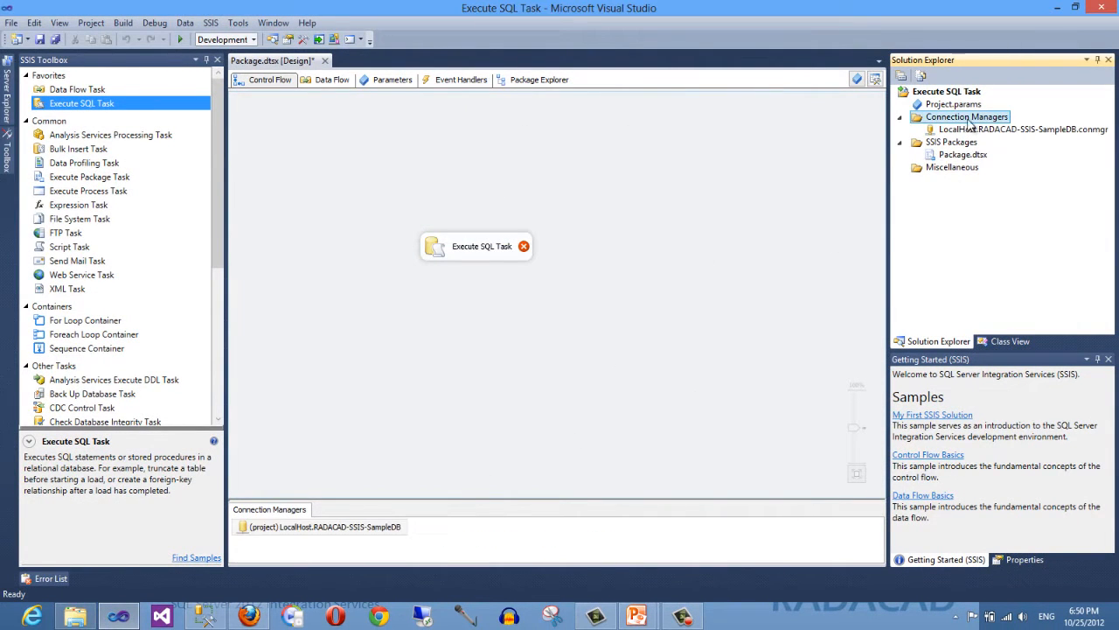
# - Rename the project connection manager to SampleDB
pyautogui.click(1032, 129)
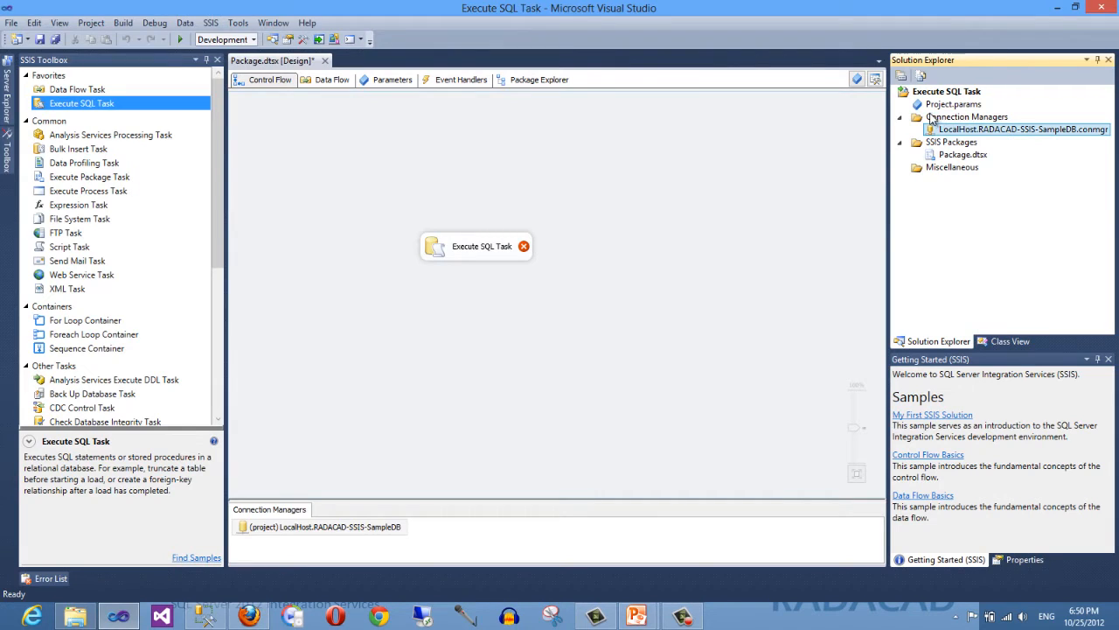
pyautogui.click(993, 130)
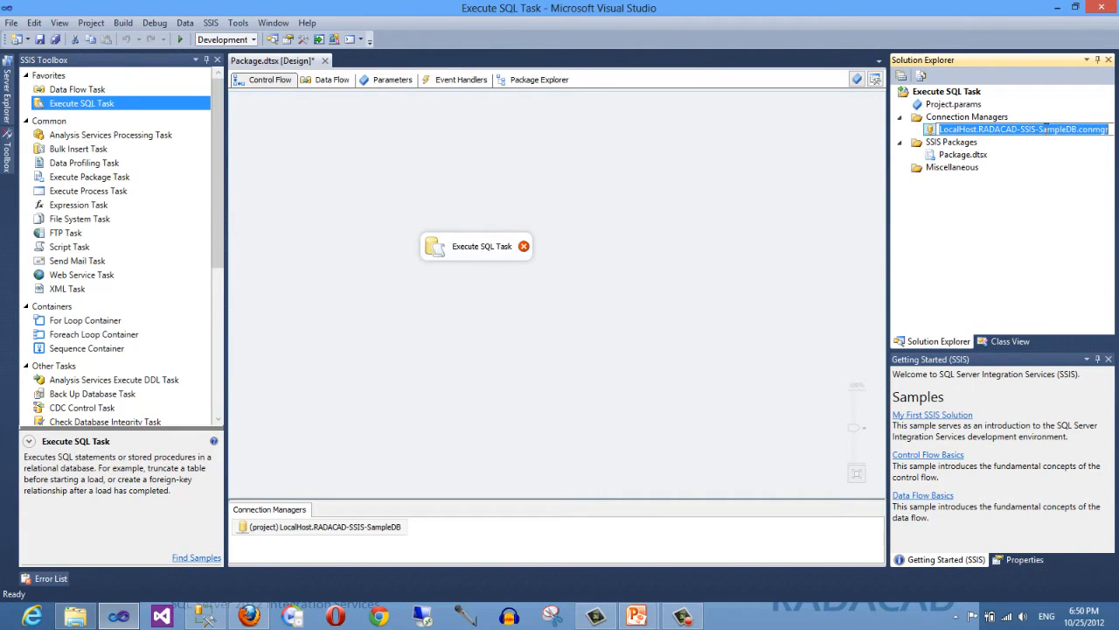
pyautogui.moveTo(1038, 130); pyautogui.dragTo(939, 129)
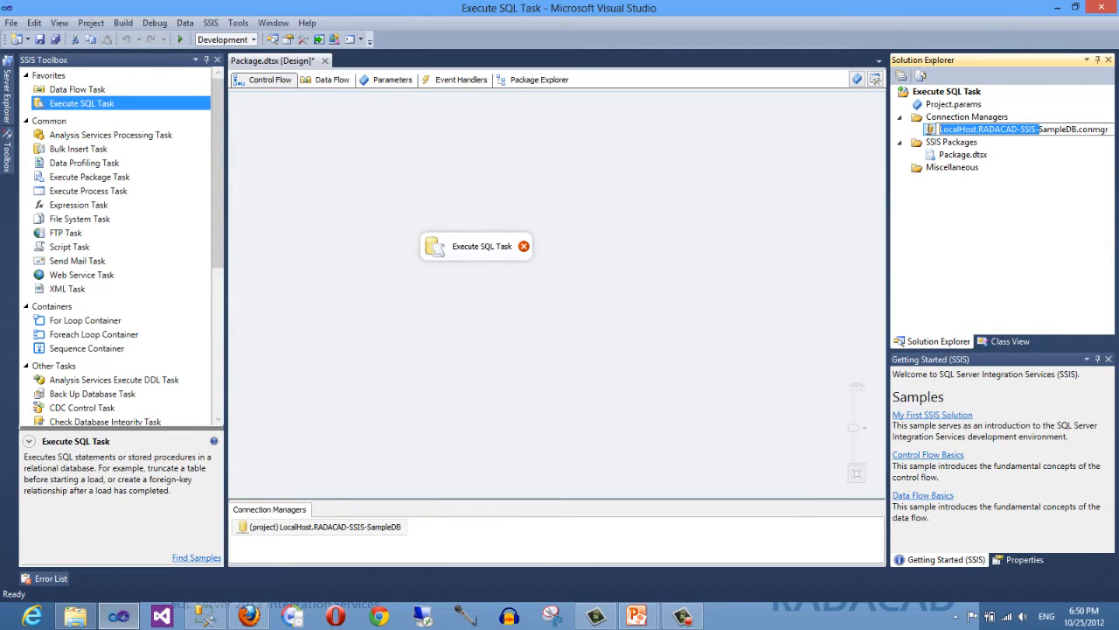
pyautogui.press('Delete')
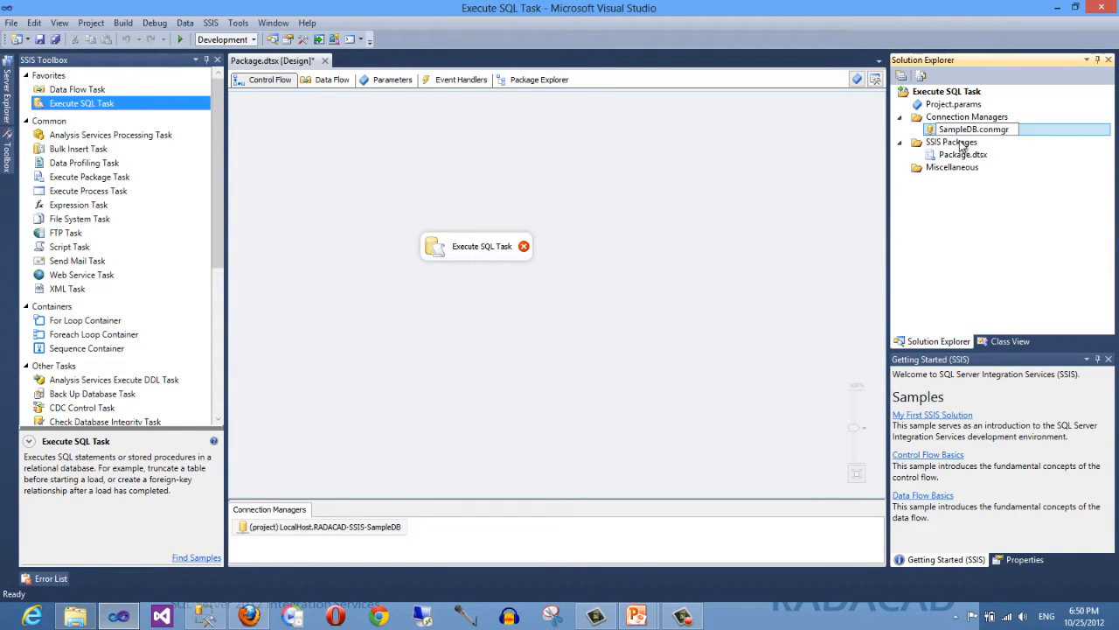
pyautogui.press('Return')
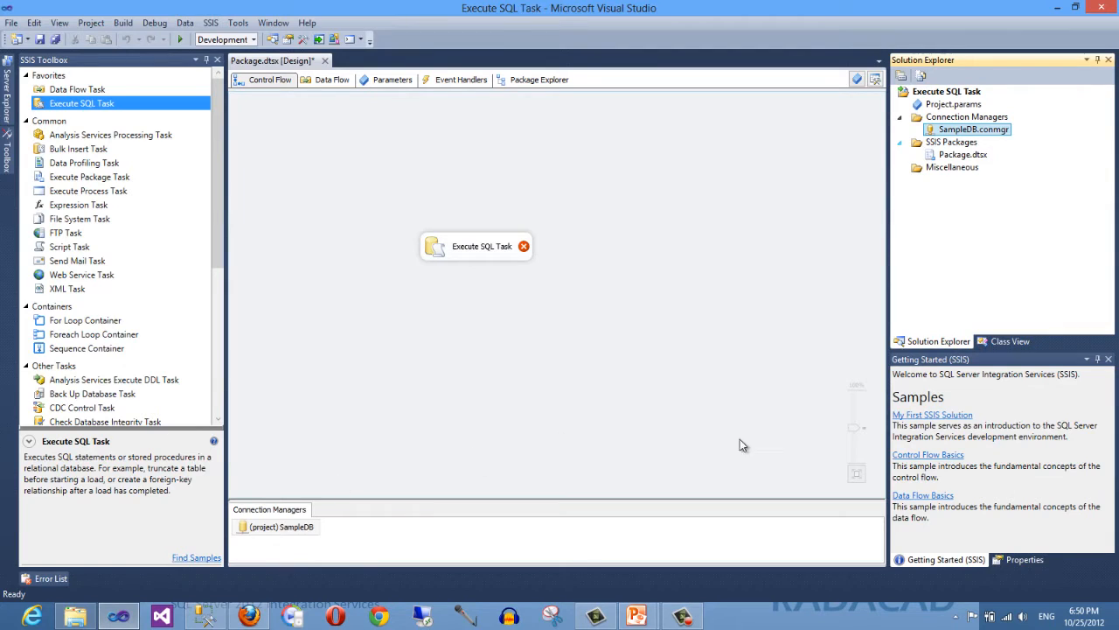
# - Inspect the error indicator on the Execute SQL Task in the control flow
pyautogui.click(269, 539)
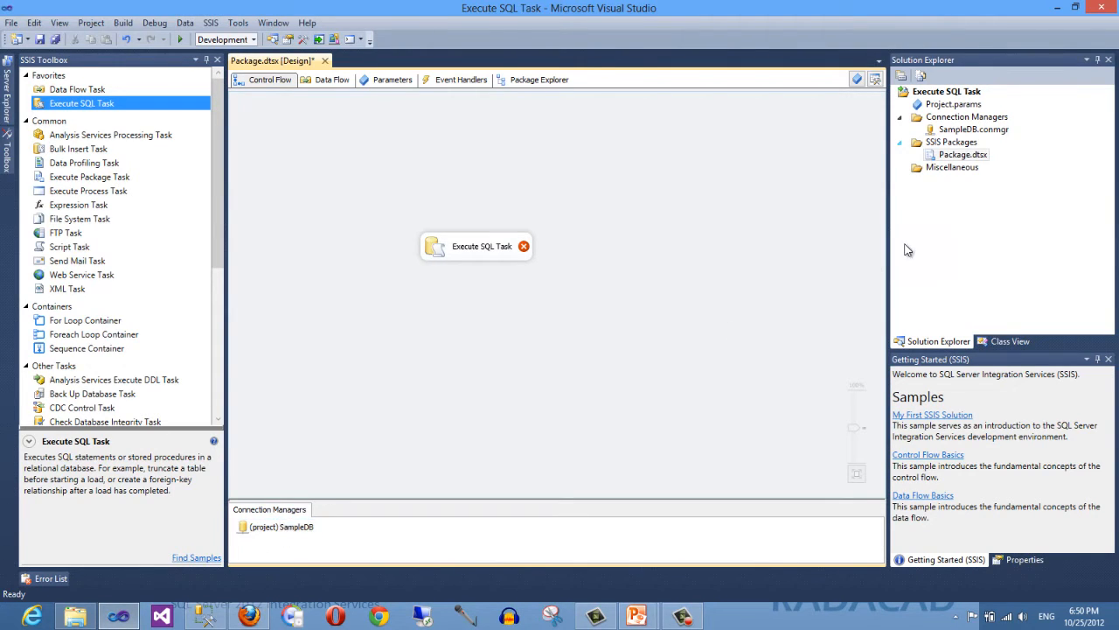
pyautogui.click(456, 257)
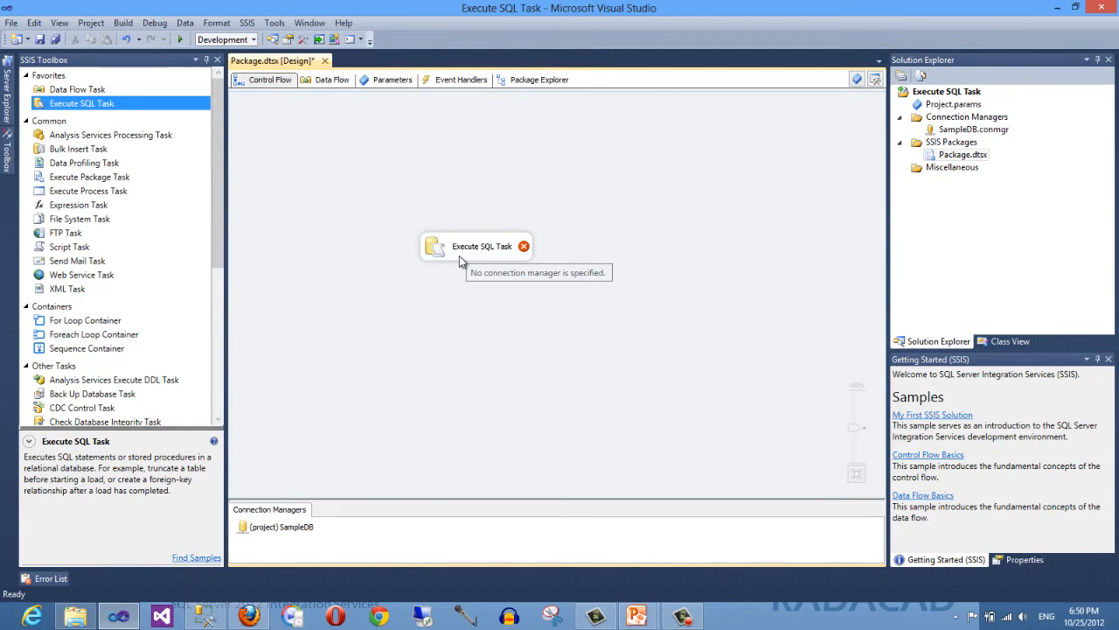
pyautogui.click(450, 258)
pyautogui.click(436, 331)
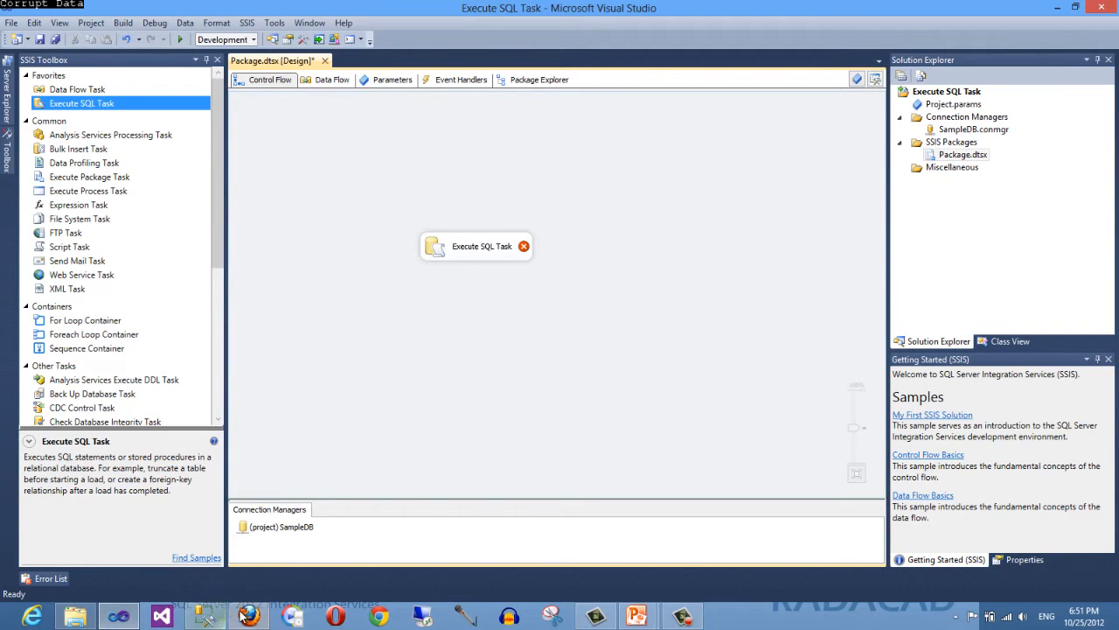
# - Switch to SQL Server Management Studio to examine the Employee table in RADACAD-SSIS-SampleDB, then return to Visual Studio
pyautogui.click(207, 617)
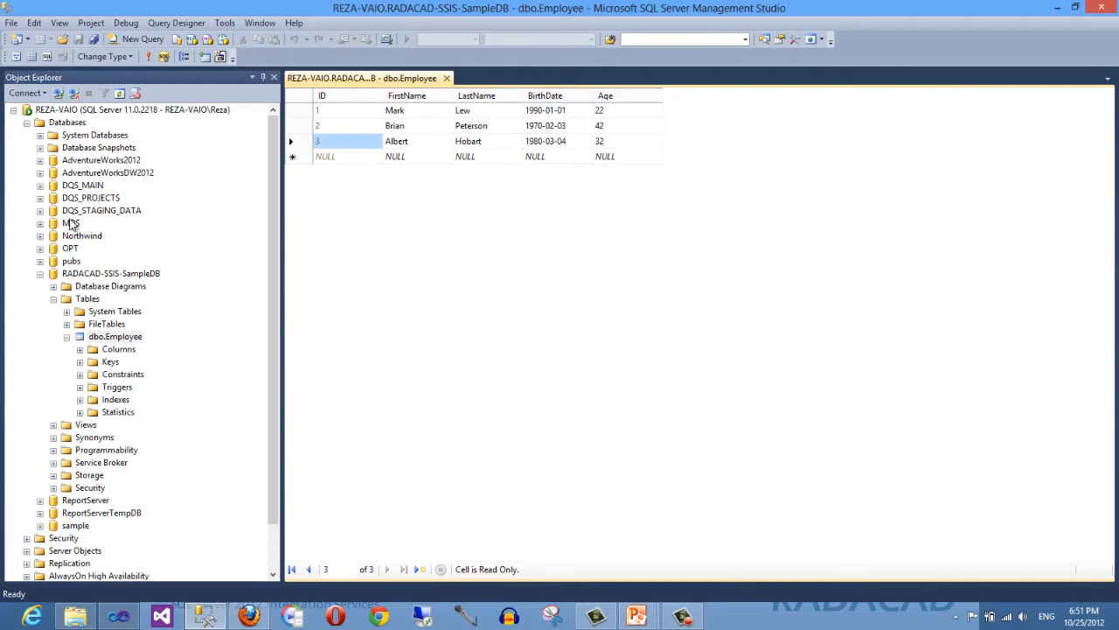
pyautogui.click(83, 274)
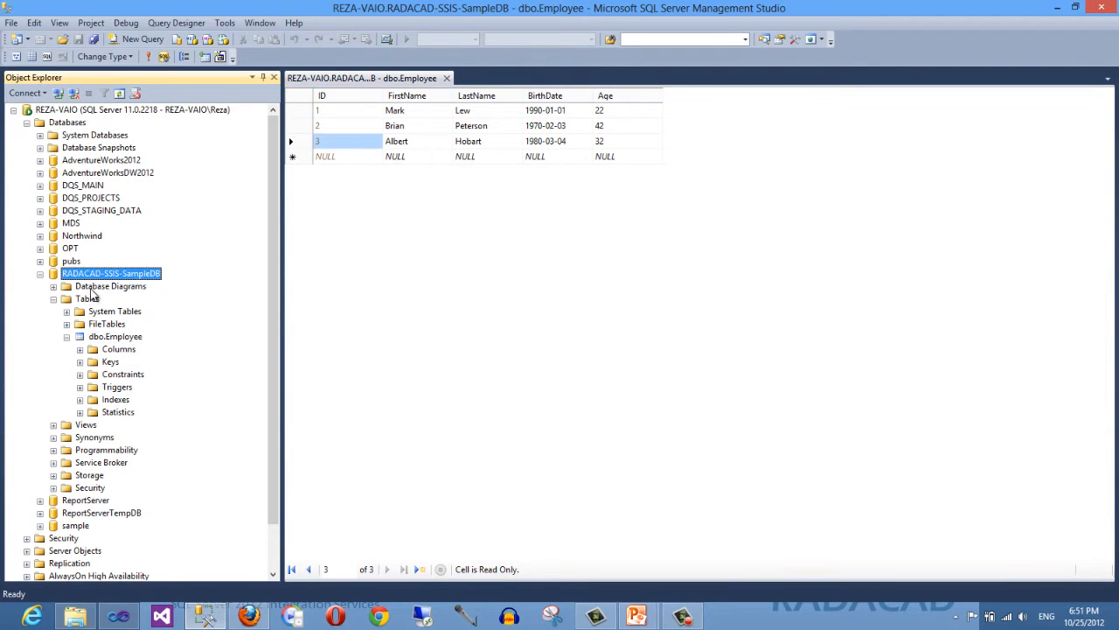
pyautogui.click(105, 337)
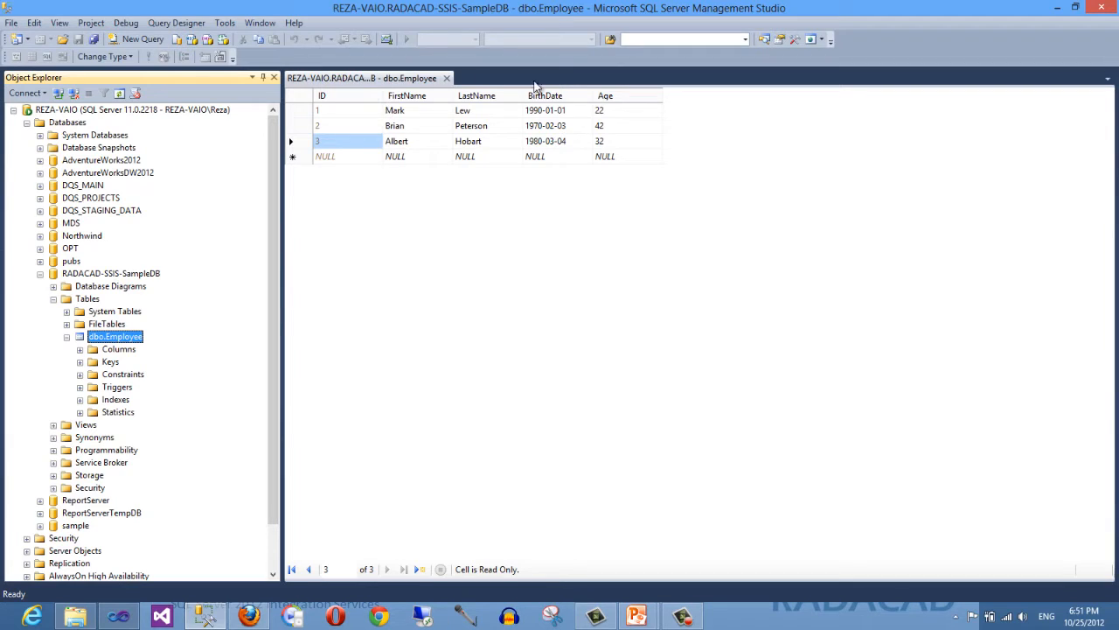
pyautogui.click(350, 82)
pyautogui.click(149, 57)
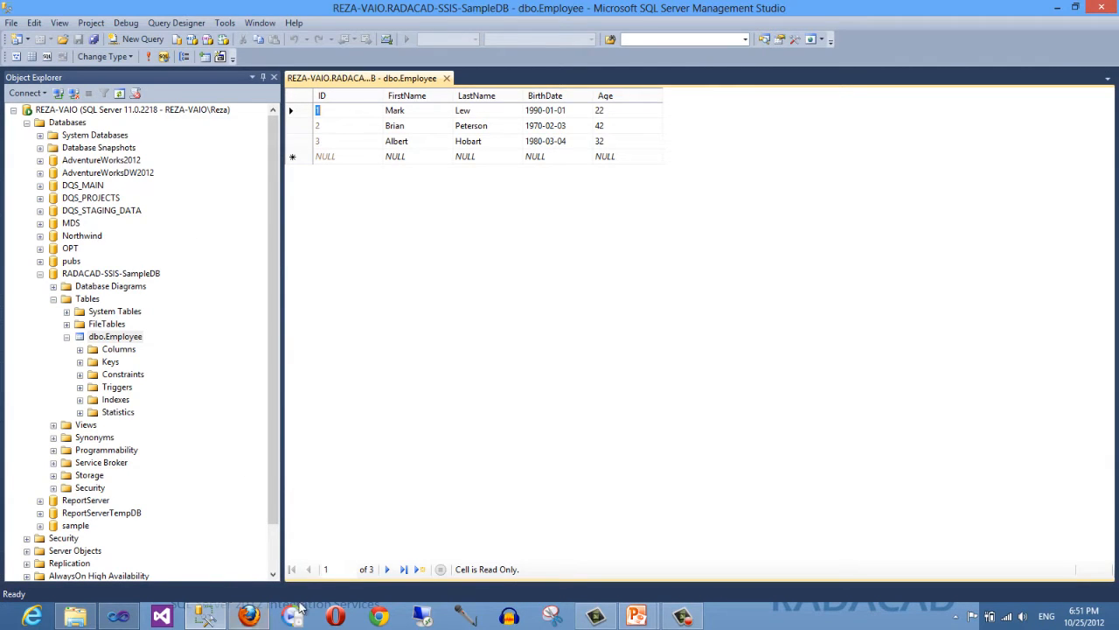
pyautogui.click(118, 617)
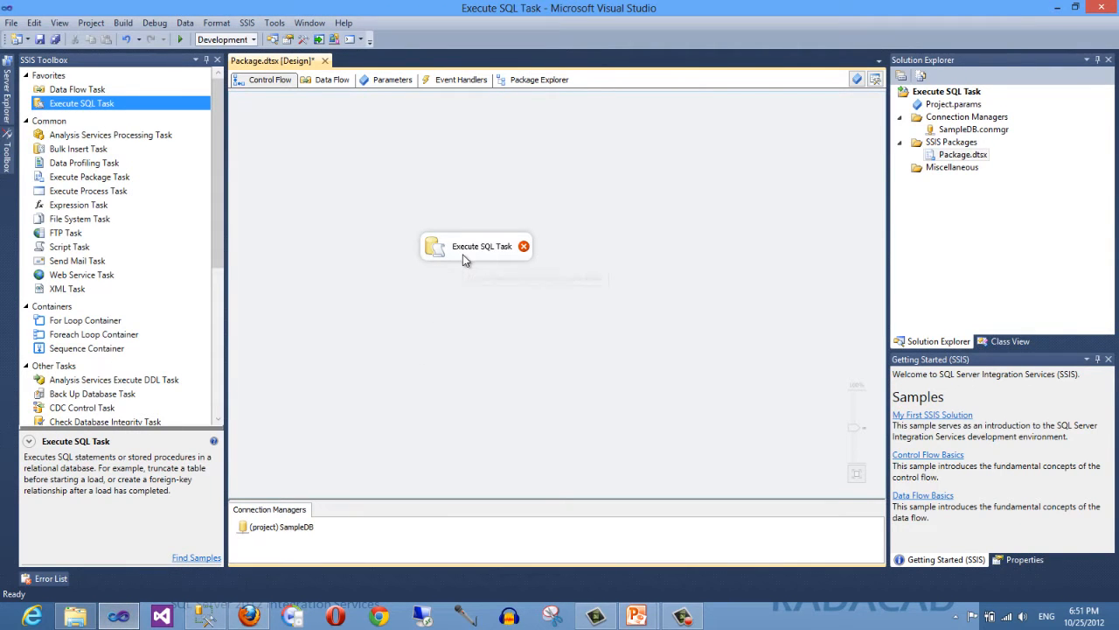
# - Open the Execute SQL Task editor and rename the task to Insert Employee
pyautogui.moveTo(461, 255)
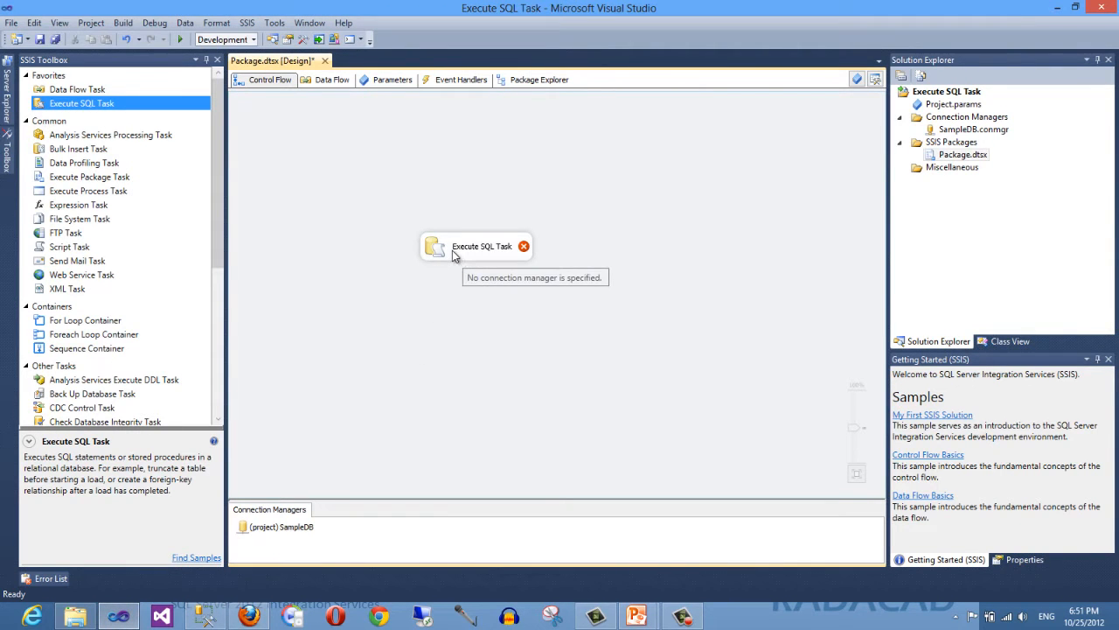
pyautogui.doubleClick(454, 256)
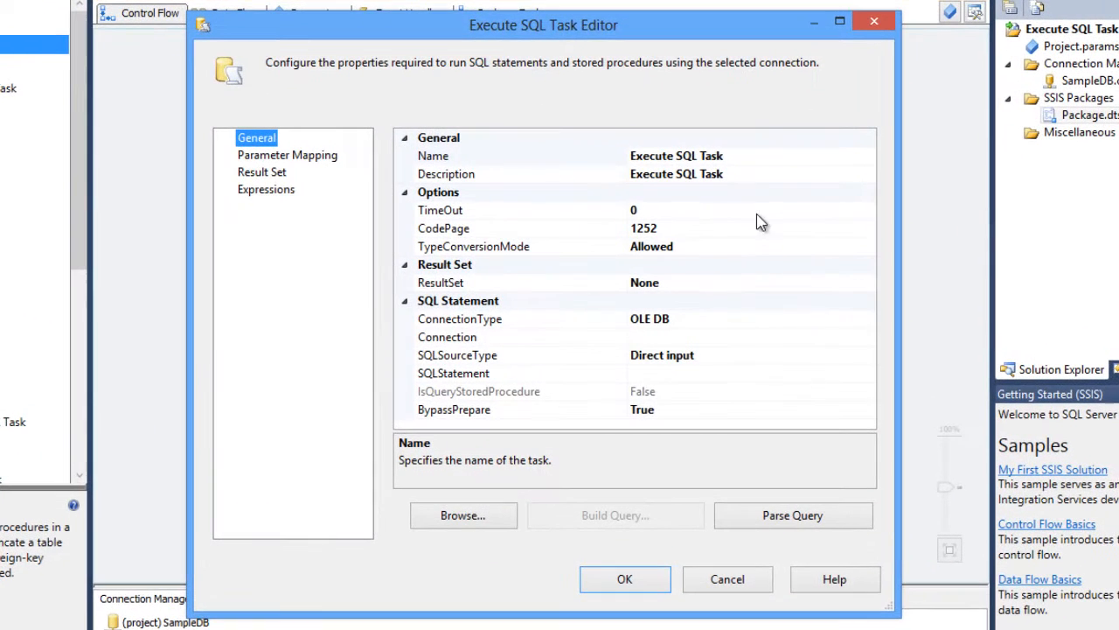
pyautogui.click(739, 157)
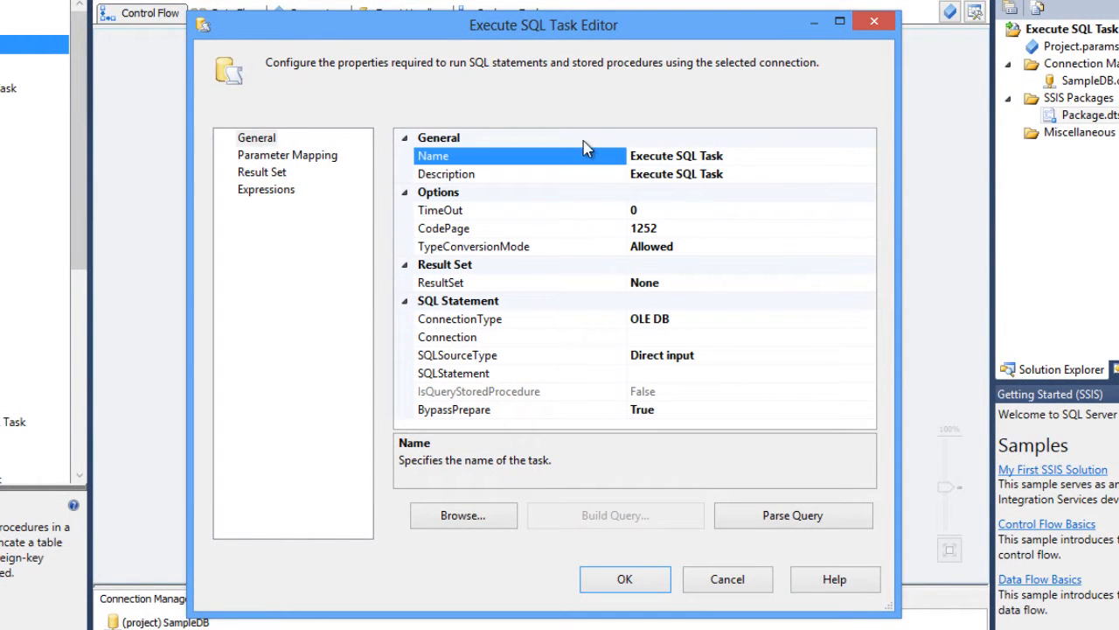
pyautogui.doubleClick(737, 159)
pyautogui.click(649, 159)
pyautogui.click(750, 174)
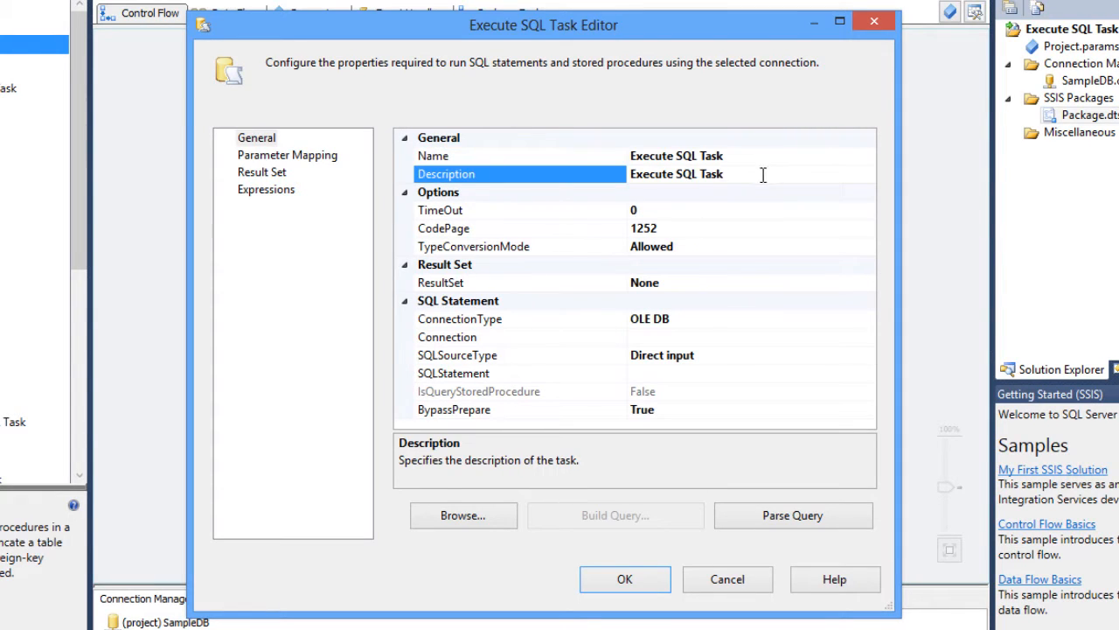
pyautogui.moveTo(763, 175); pyautogui.dragTo(641, 178)
pyautogui.click(743, 175)
pyautogui.click(773, 156)
pyautogui.moveTo(776, 155); pyautogui.dragTo(613, 148)
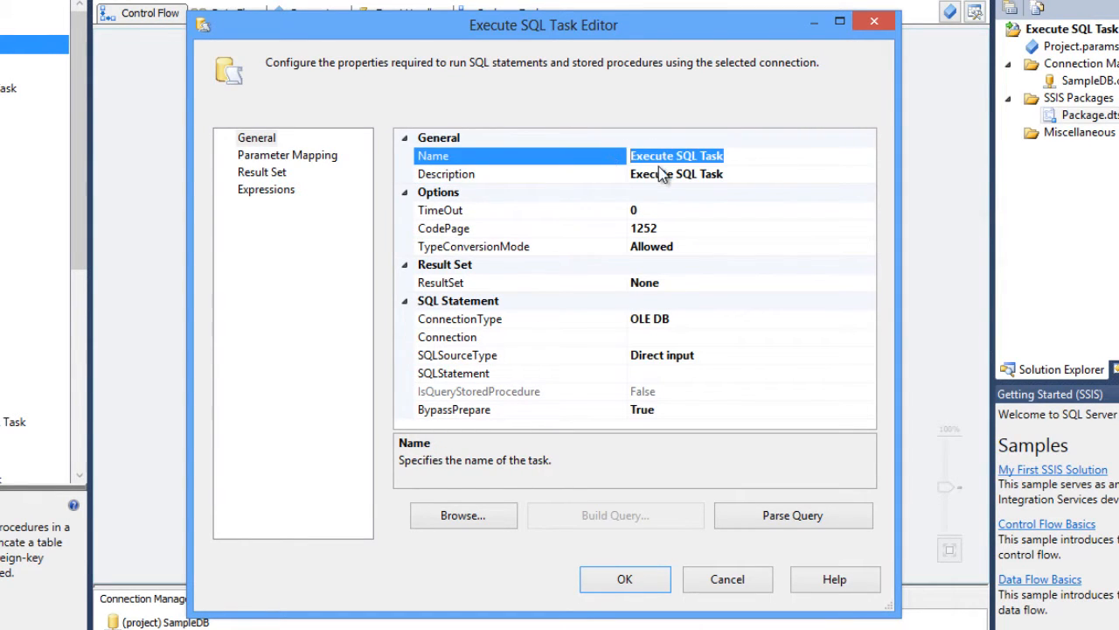
pyautogui.press('BackSpace')
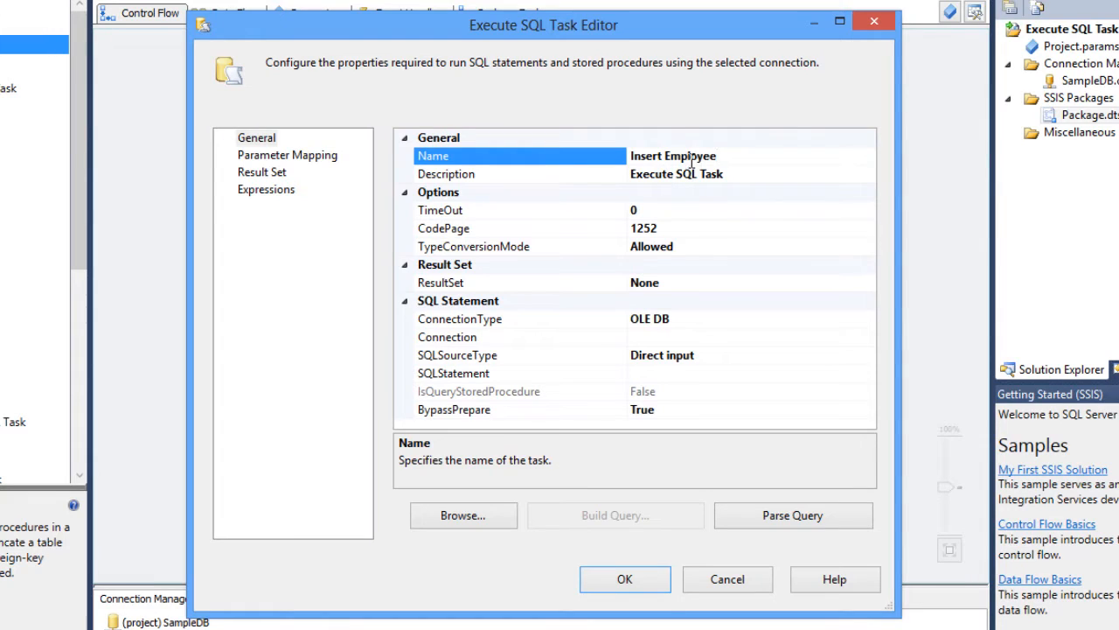
# - Set the task's description to "Insert a new employee"
pyautogui.click(774, 174)
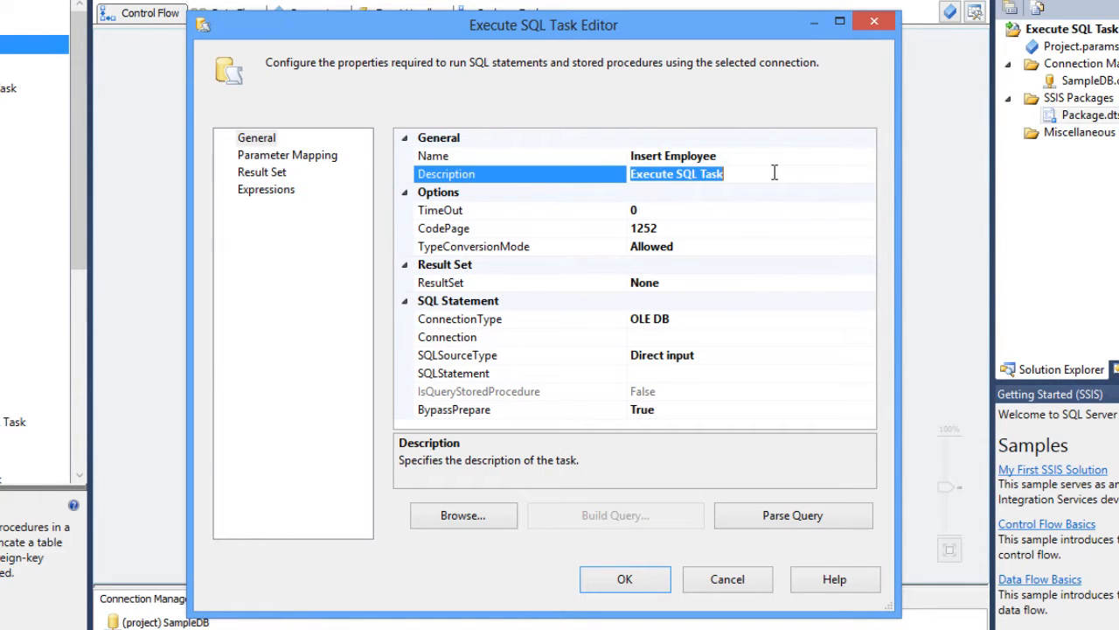
pyautogui.write('Insert a new employee')
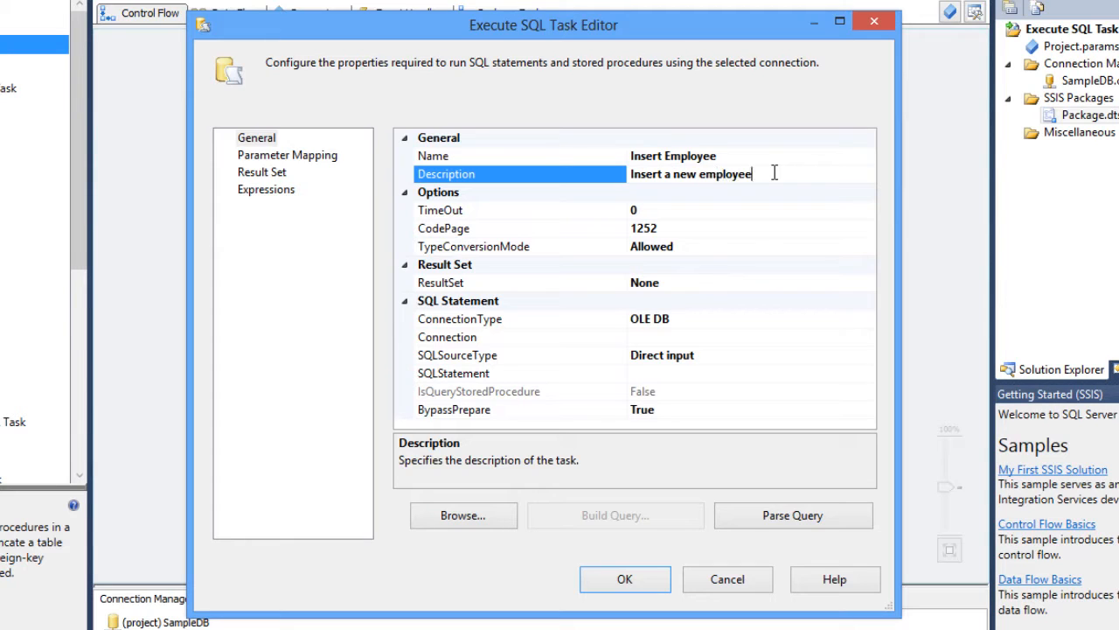
pyautogui.click(651, 212)
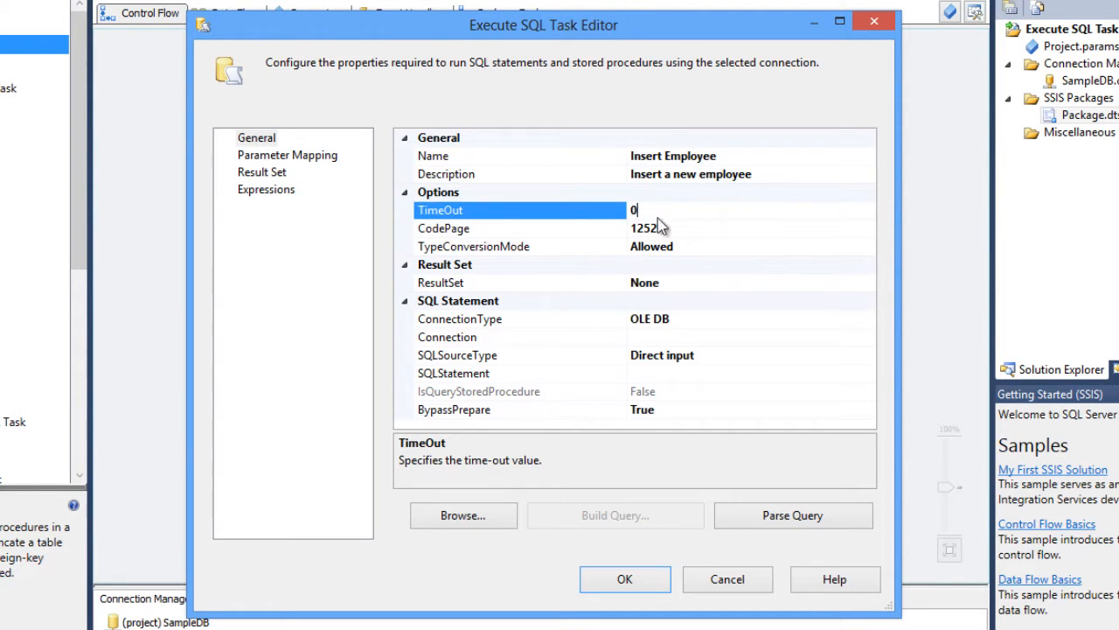
pyautogui.click(675, 229)
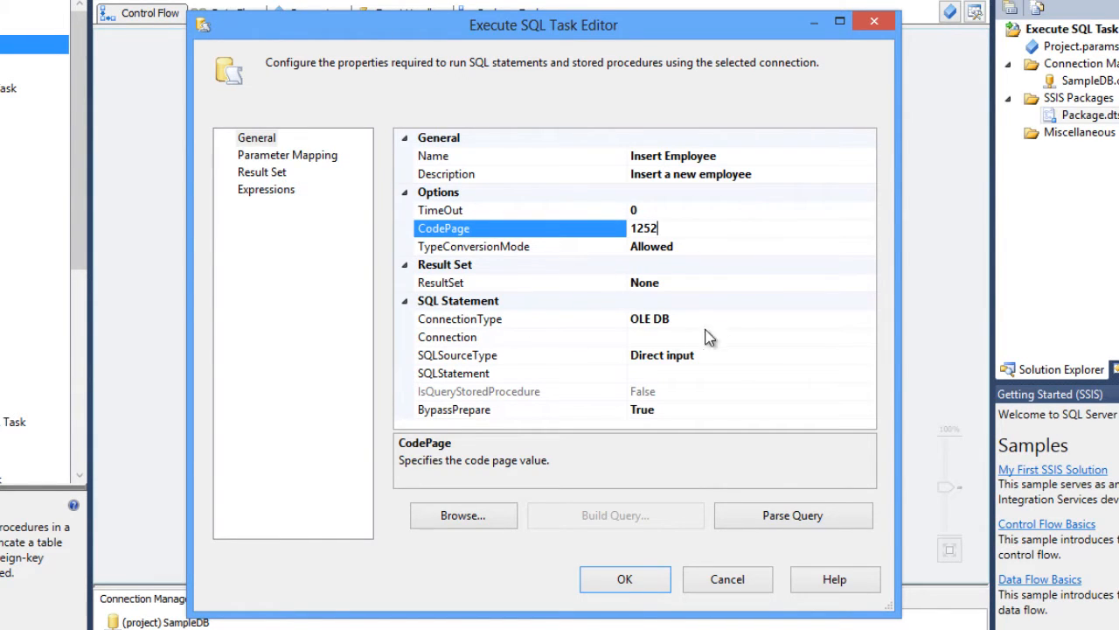
# - Set the task's connection to the SampleDB connection manager under the OLE DB connection type
pyautogui.click(747, 320)
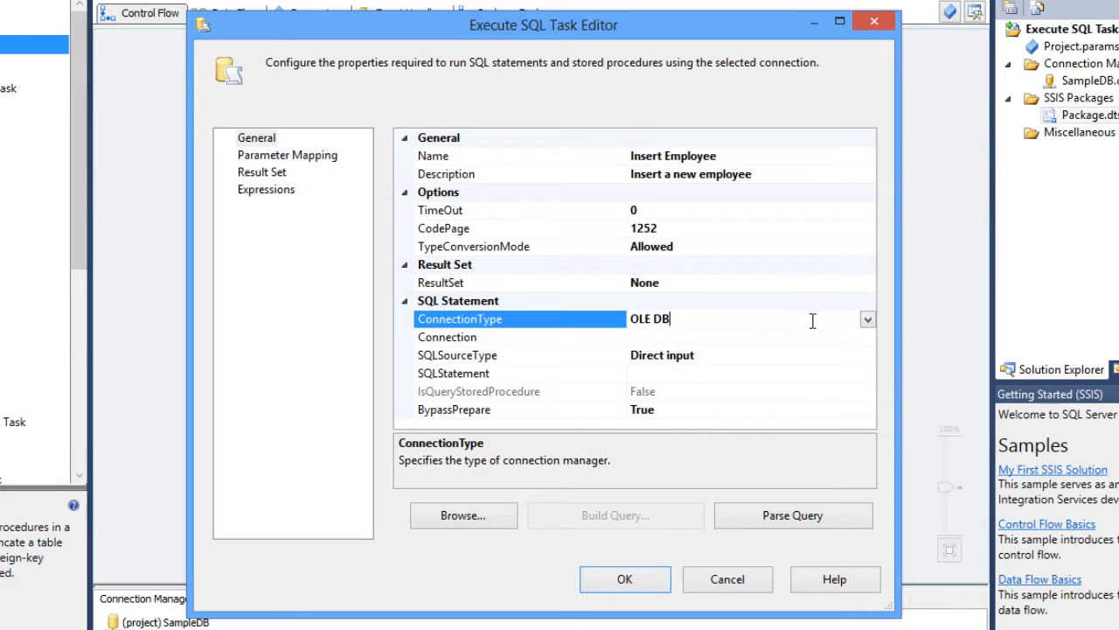
pyautogui.click(868, 321)
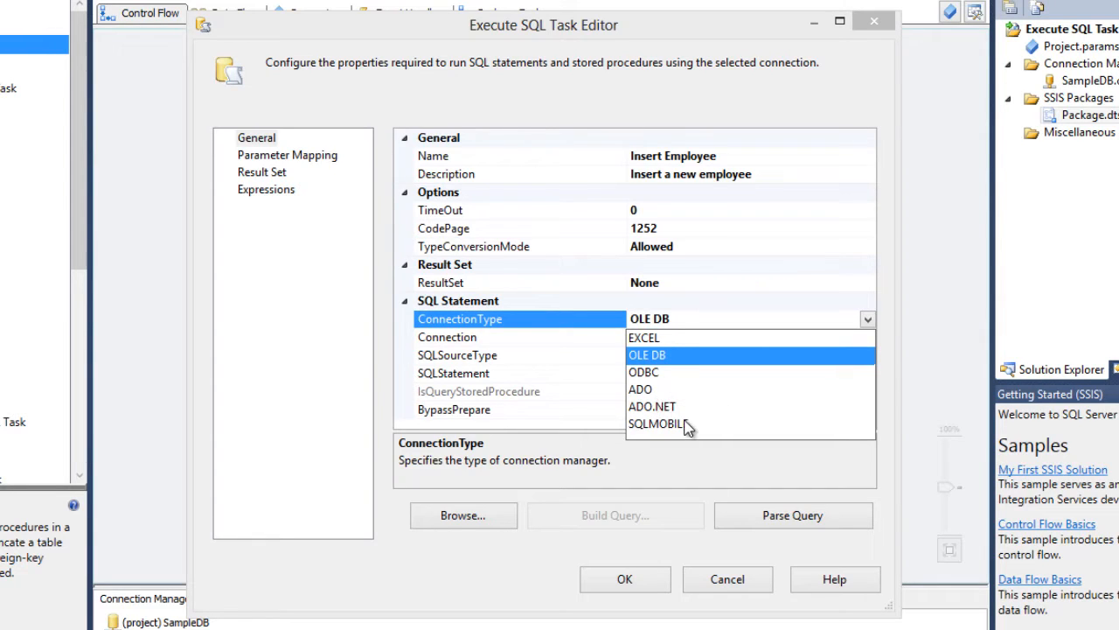
pyautogui.click(890, 271)
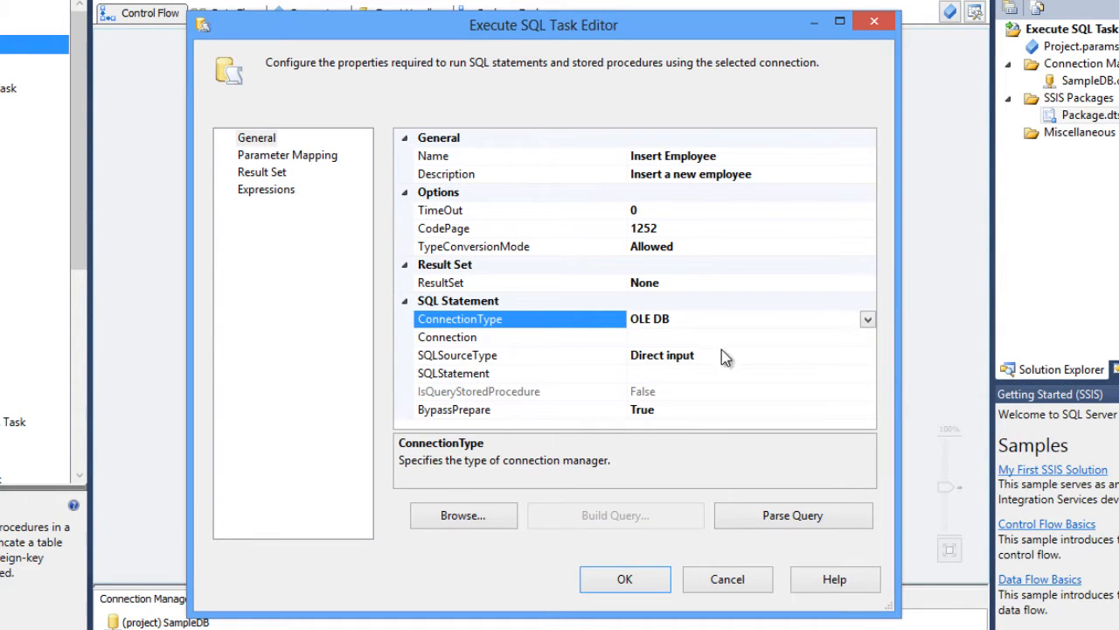
pyautogui.click(661, 337)
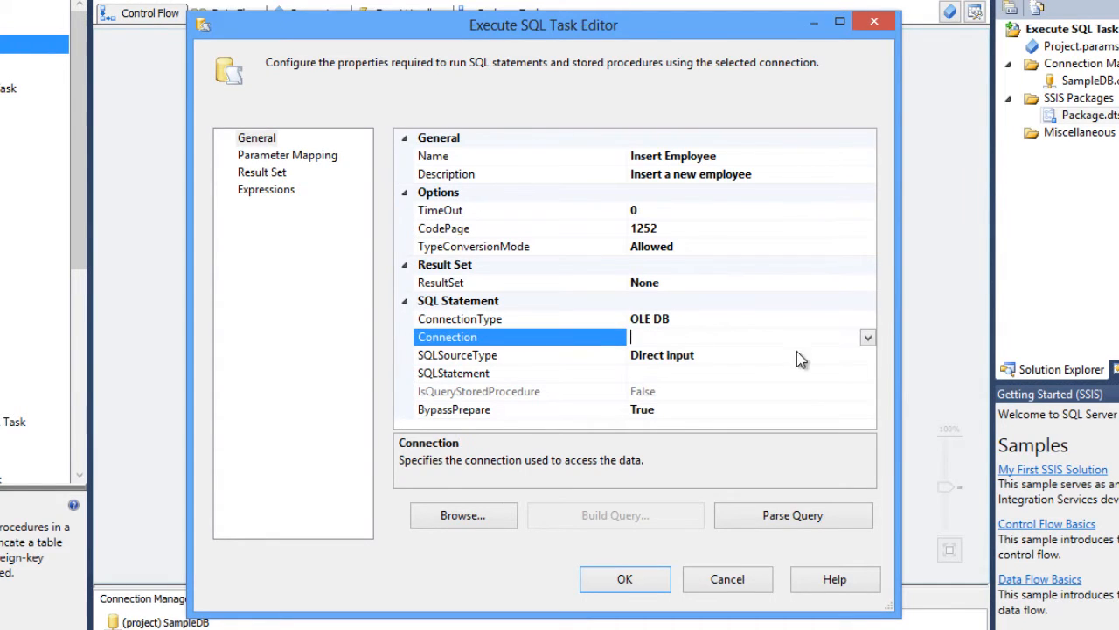
pyautogui.click(867, 337)
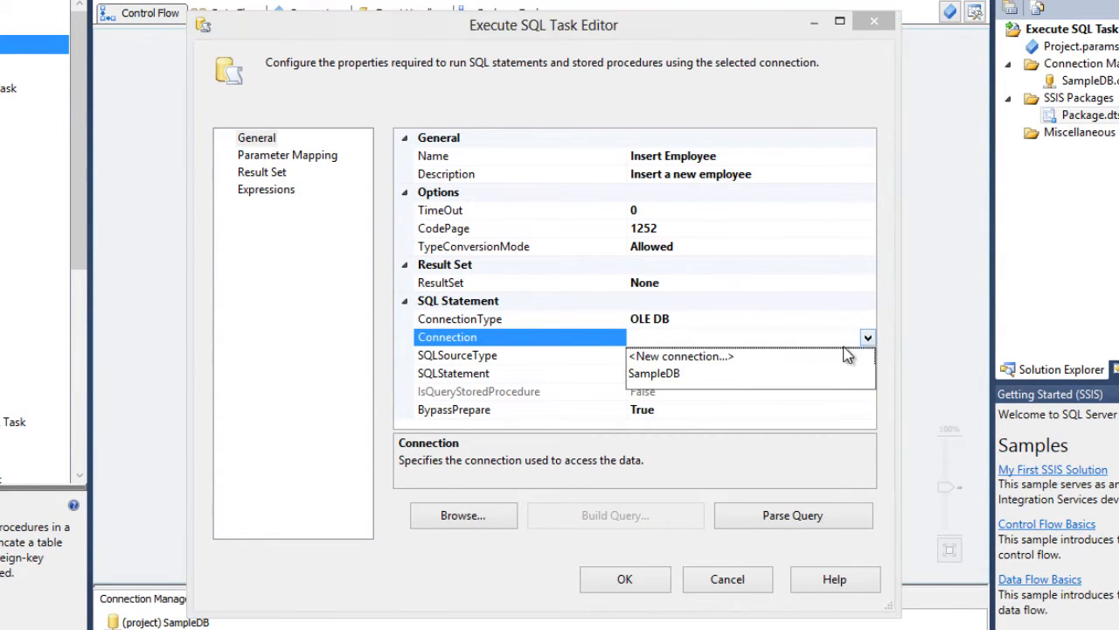
pyautogui.click(654, 374)
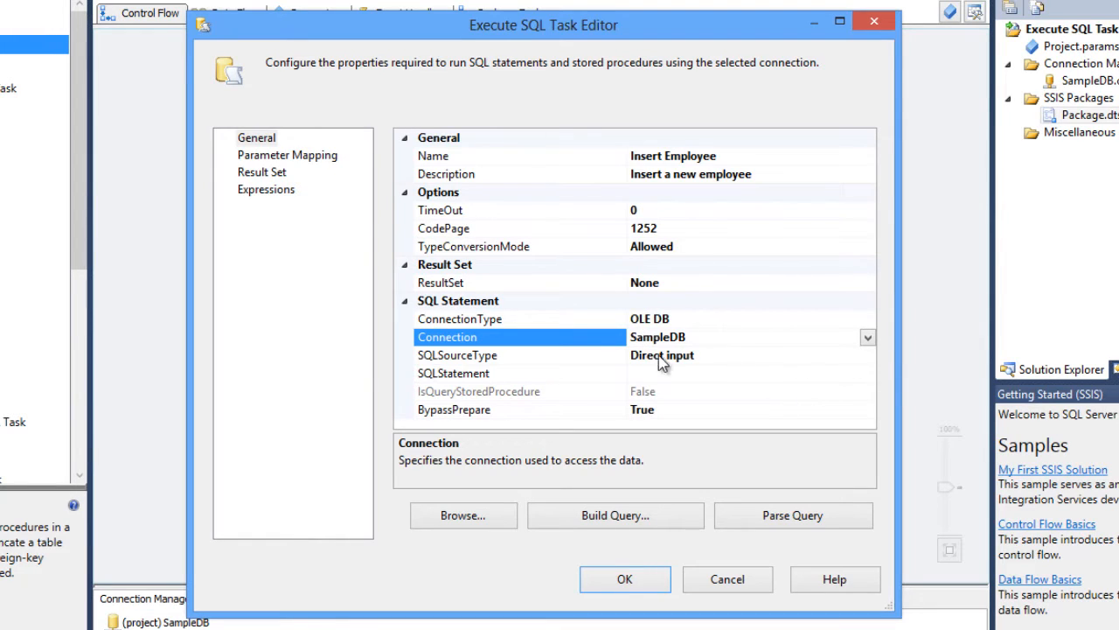
# - Set the SQL source type to Direct input
pyautogui.click(458, 361)
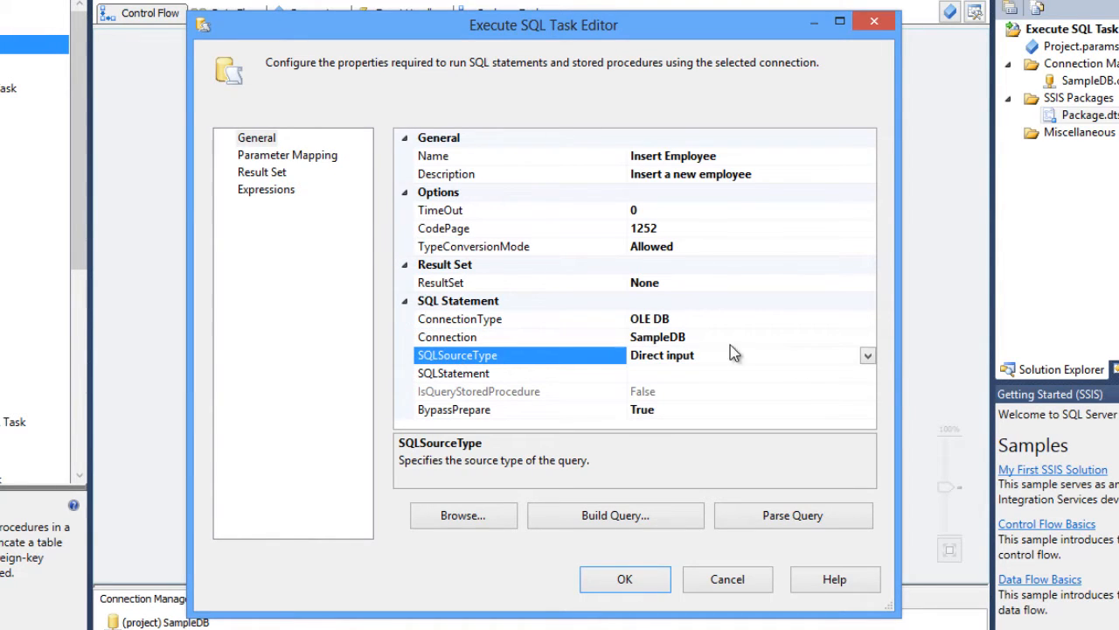
pyautogui.click(866, 357)
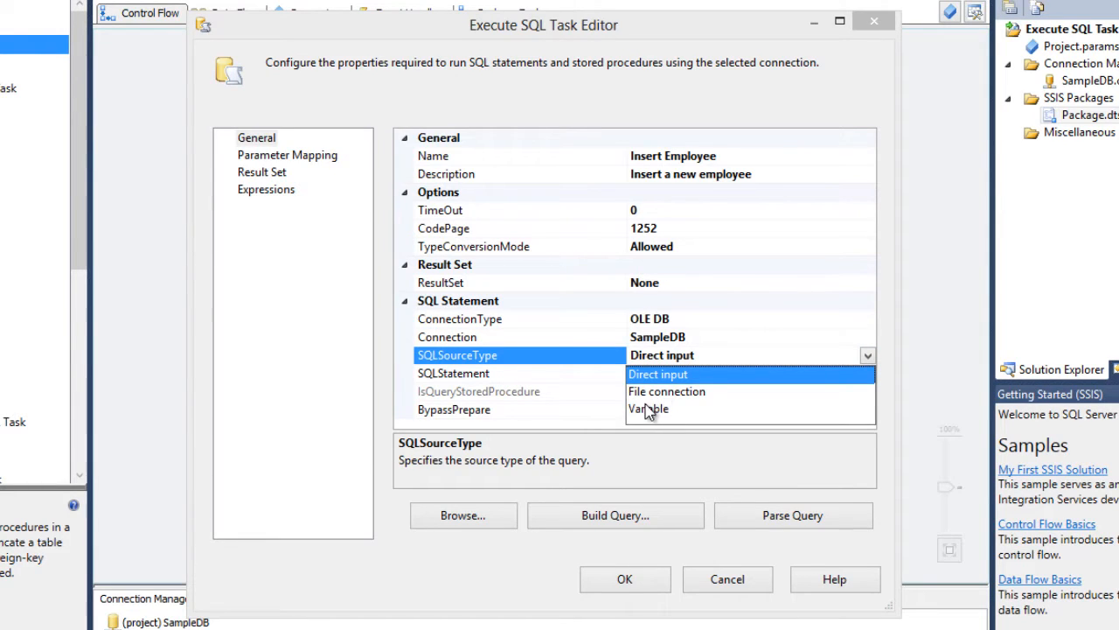
pyautogui.click(868, 357)
pyautogui.click(657, 374)
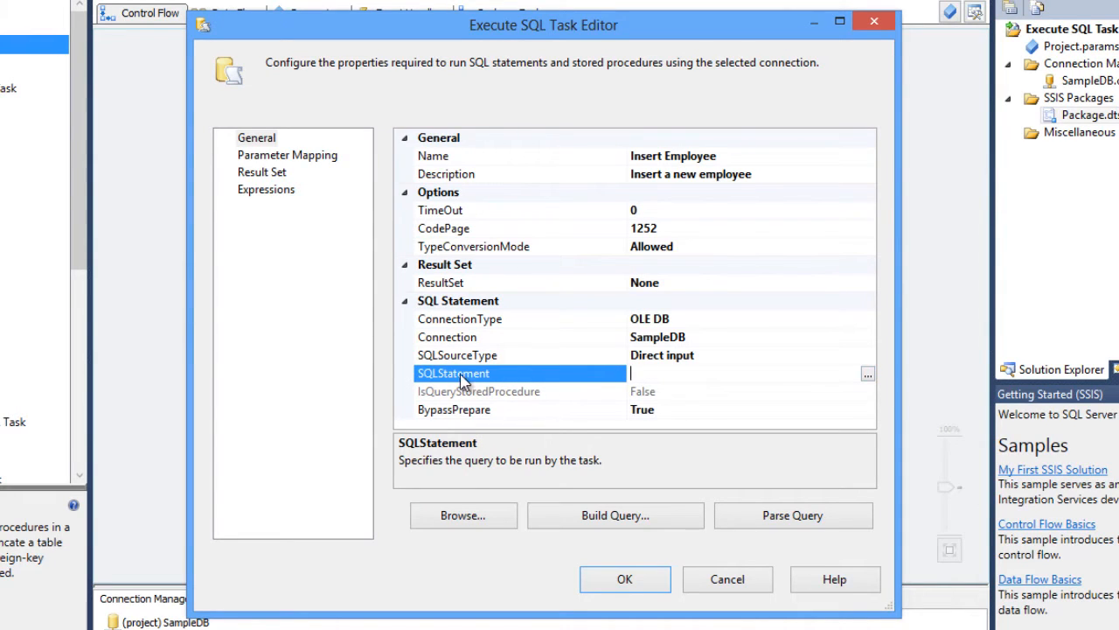
# - Enter an SQL statement inserting a first and last name into dbo.employee (firstname,lastname), then confirm the task editor
pyautogui.click(867, 374)
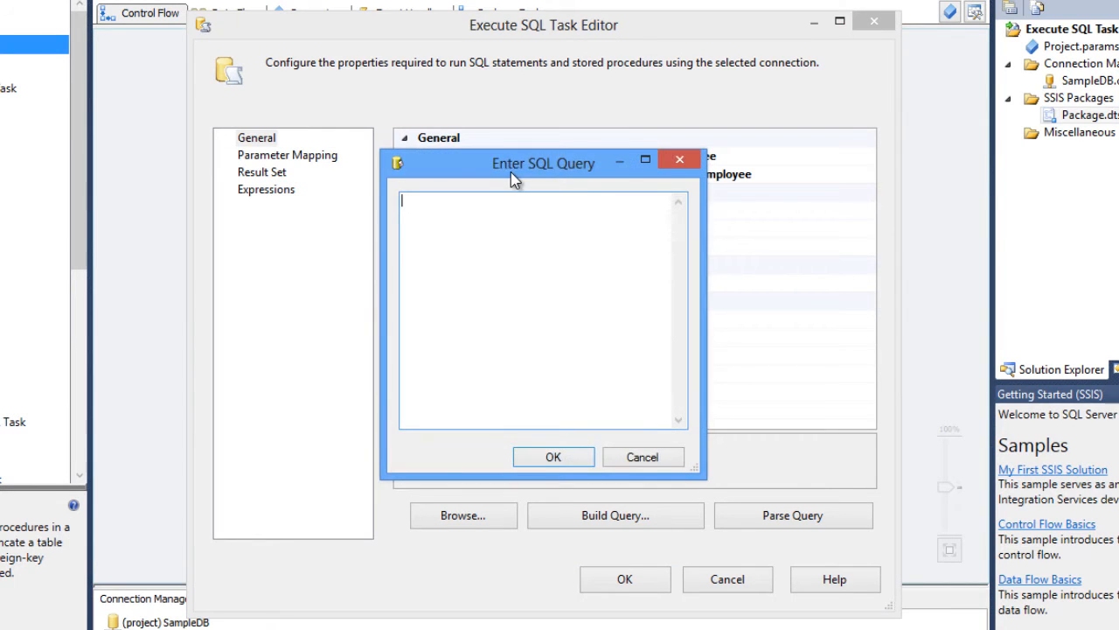
pyautogui.moveTo(512, 172); pyautogui.dragTo(338, 243)
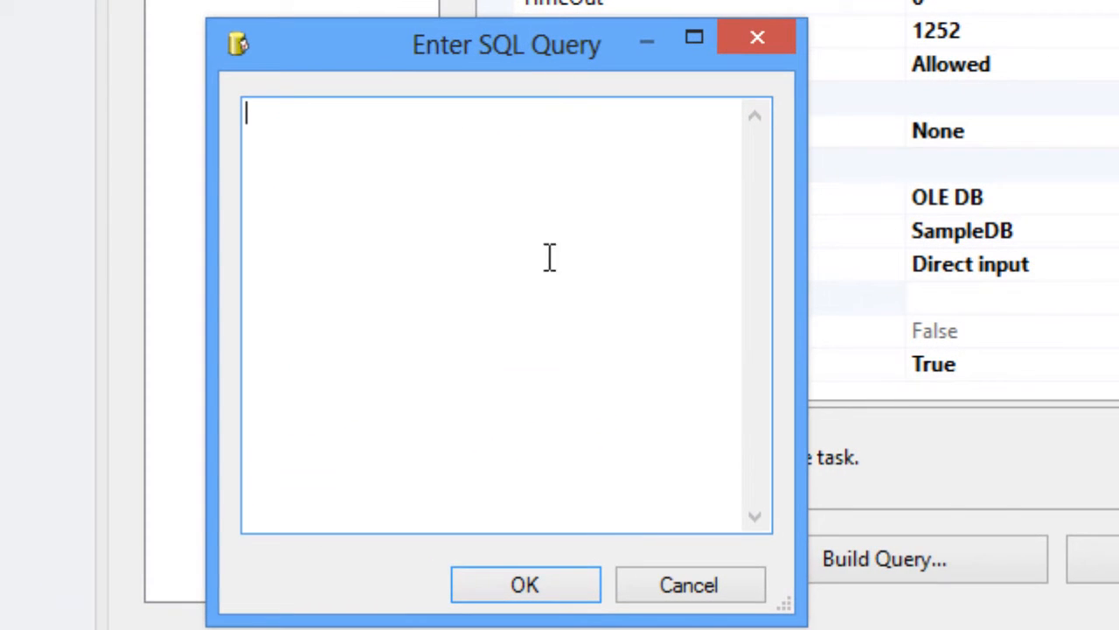
pyautogui.write('insert into ')
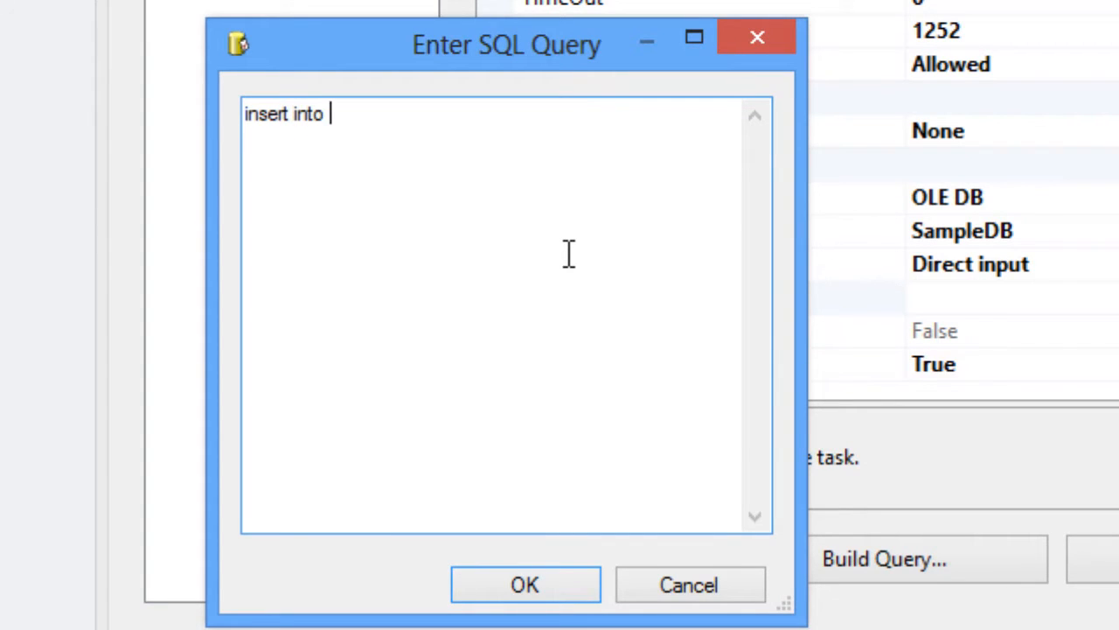
pyautogui.write('dbo.employee')
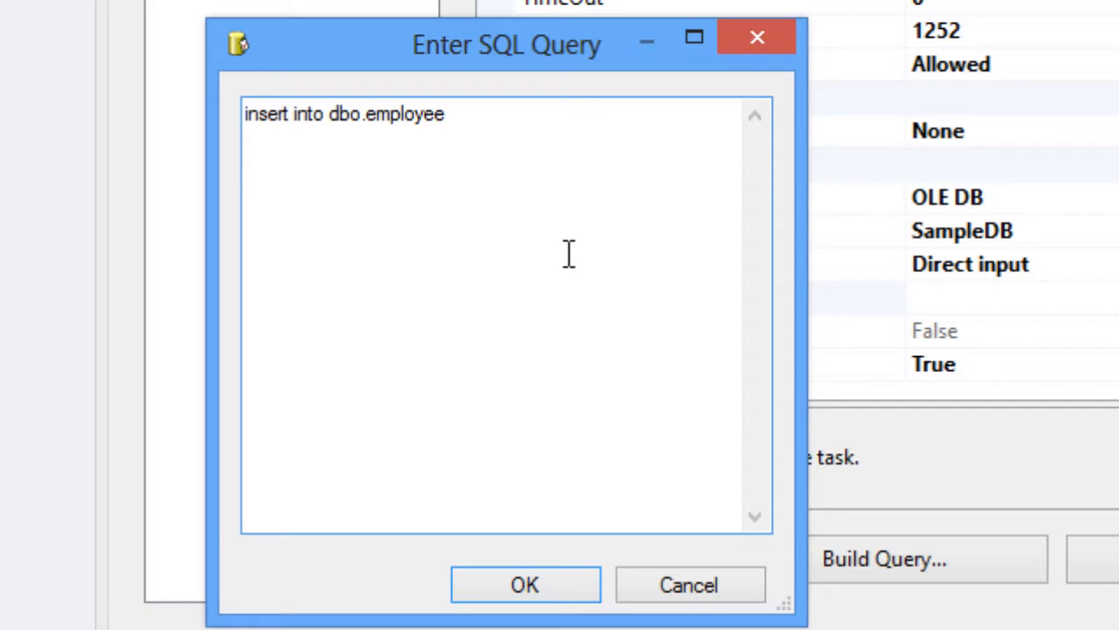
pyautogui.write(' (firstname')
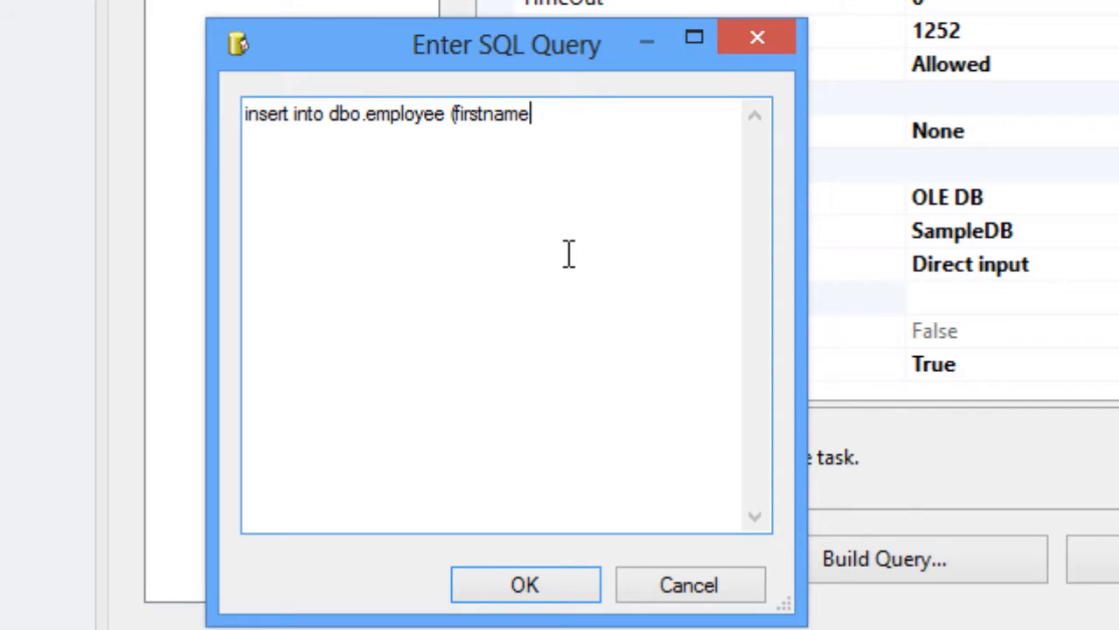
pyautogui.write(',lastname) valu')
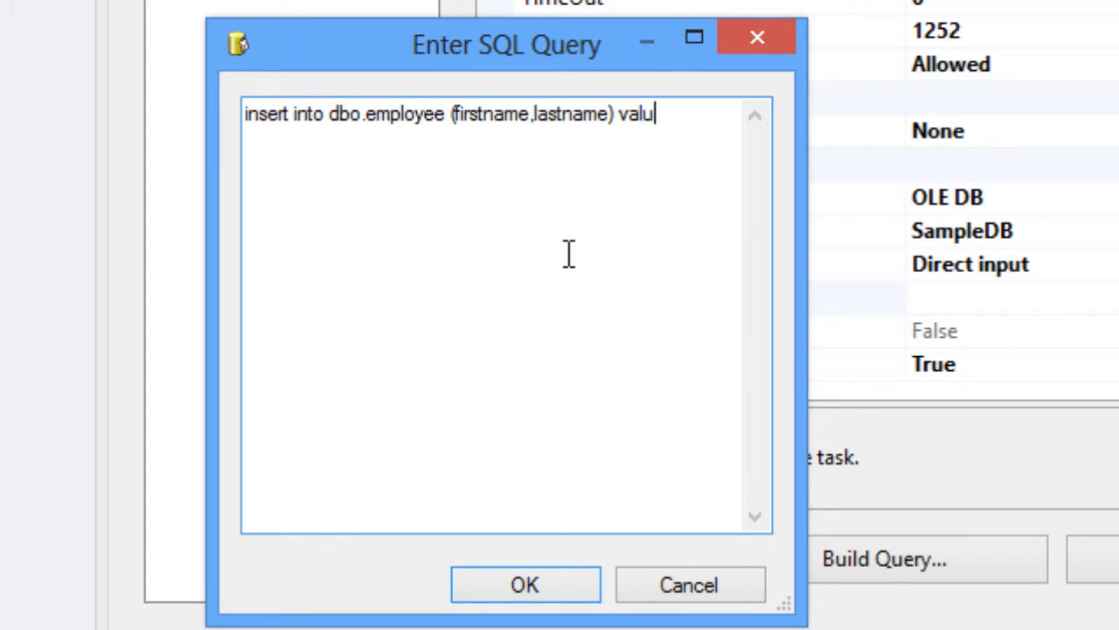
pyautogui.write("es('Reza")
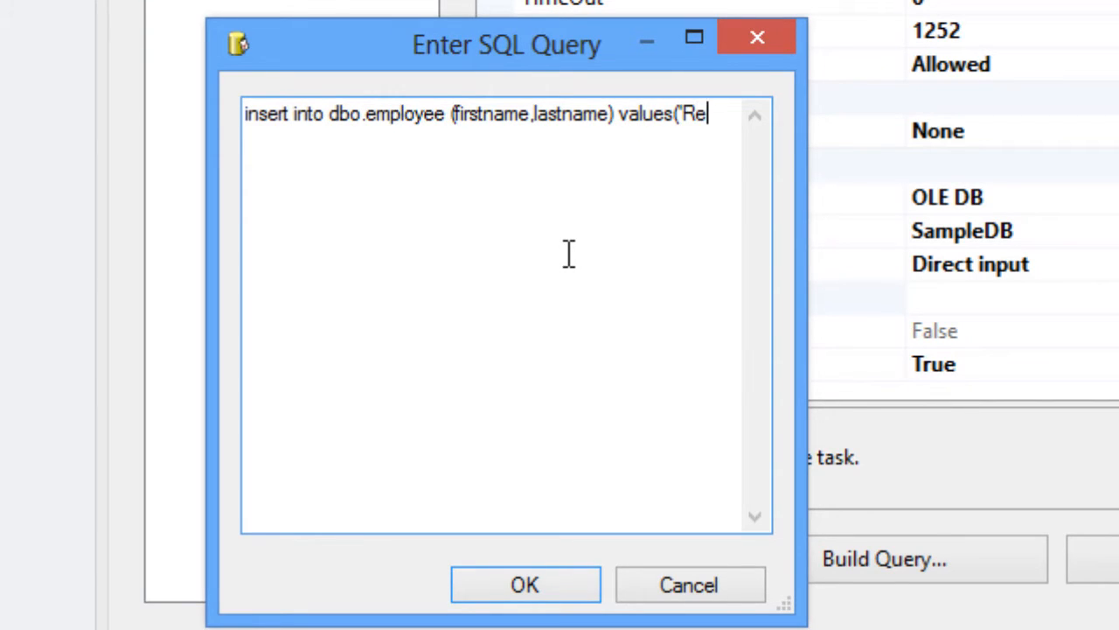
pyautogui.write(' Rad')
pyautogui.press('BackSpace')
pyautogui.press('BackSpace')
pyautogui.press('BackSpace')
pyautogui.write("'Rad")
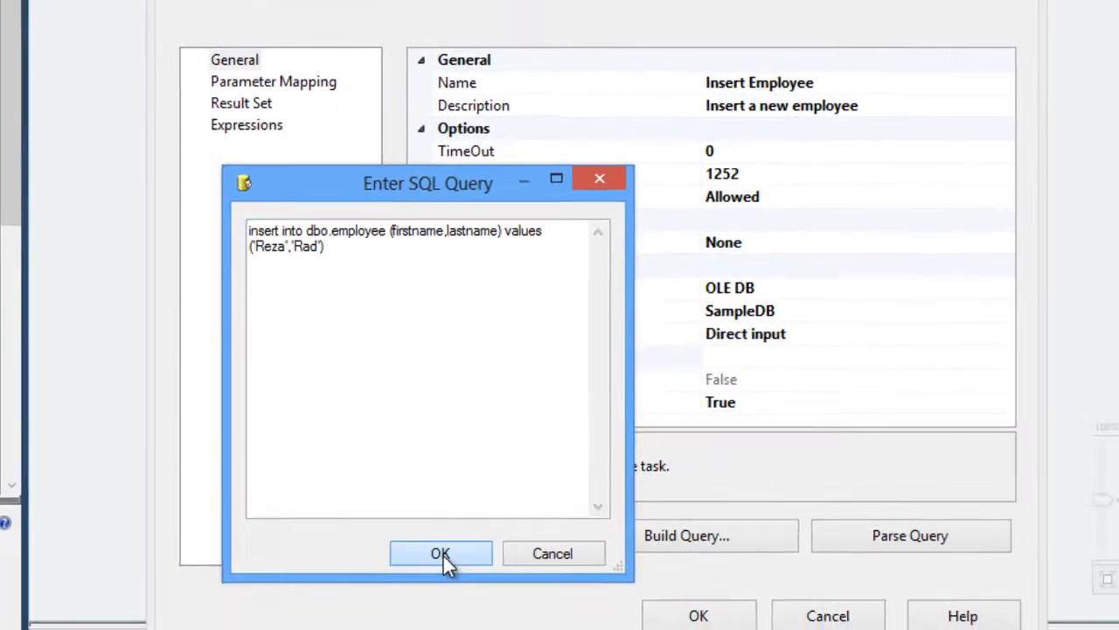
pyautogui.click(442, 554)
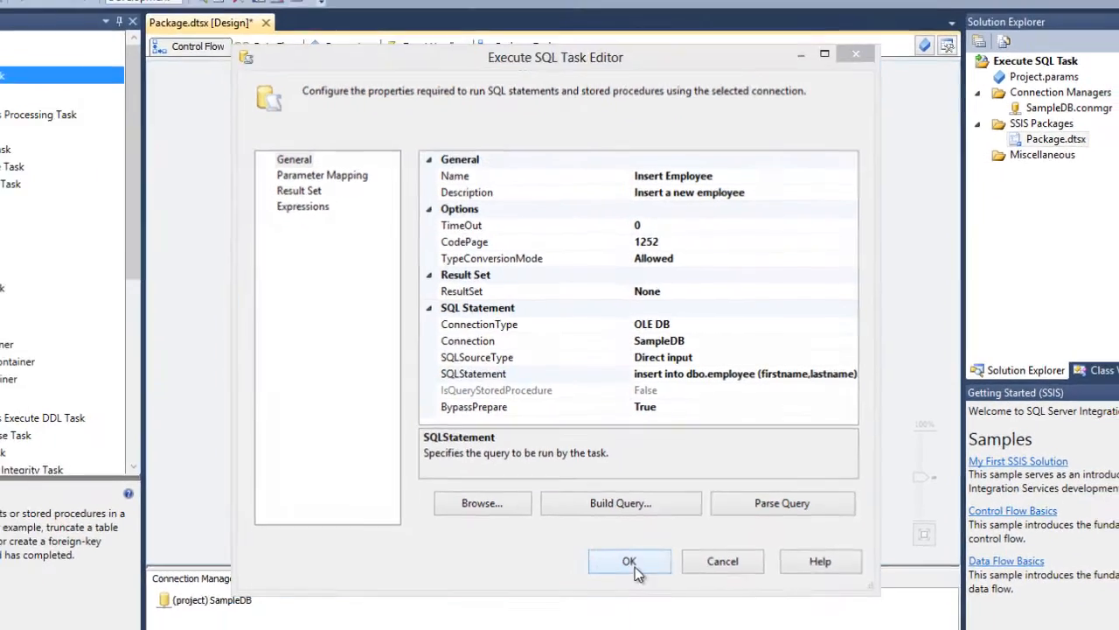
pyautogui.click(612, 590)
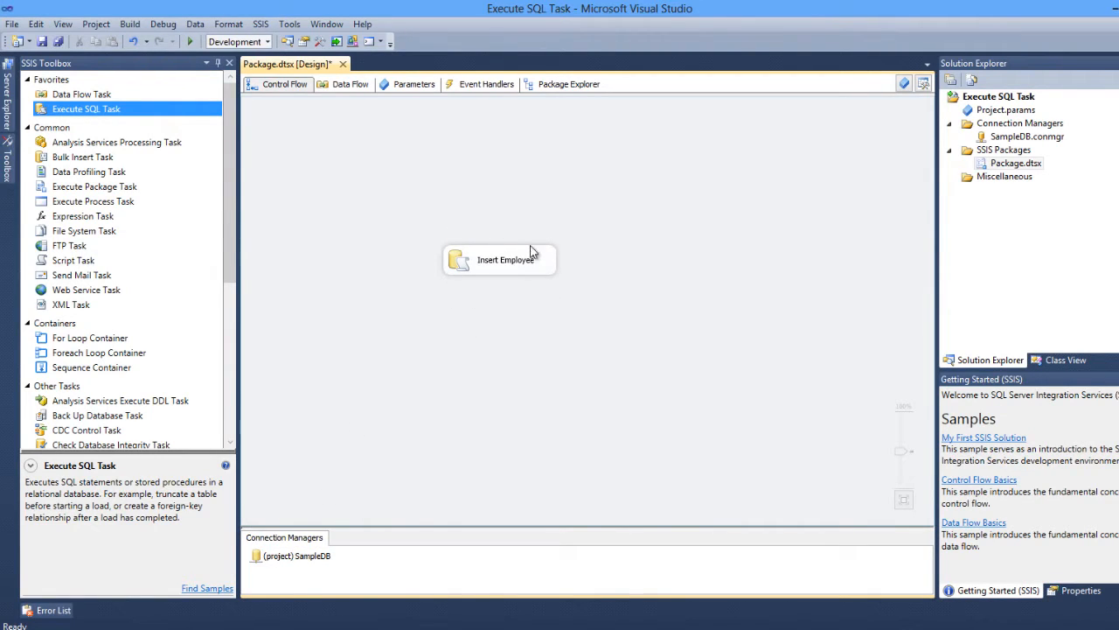
# - Save the package containing the Insert Employee task
pyautogui.click(465, 264)
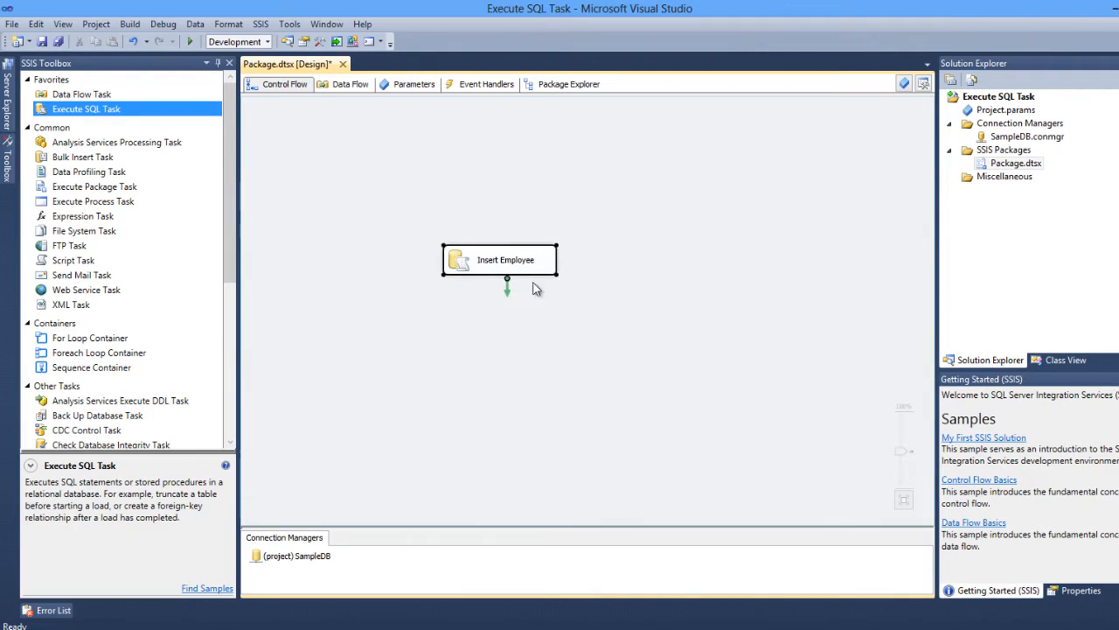
pyautogui.click(652, 362)
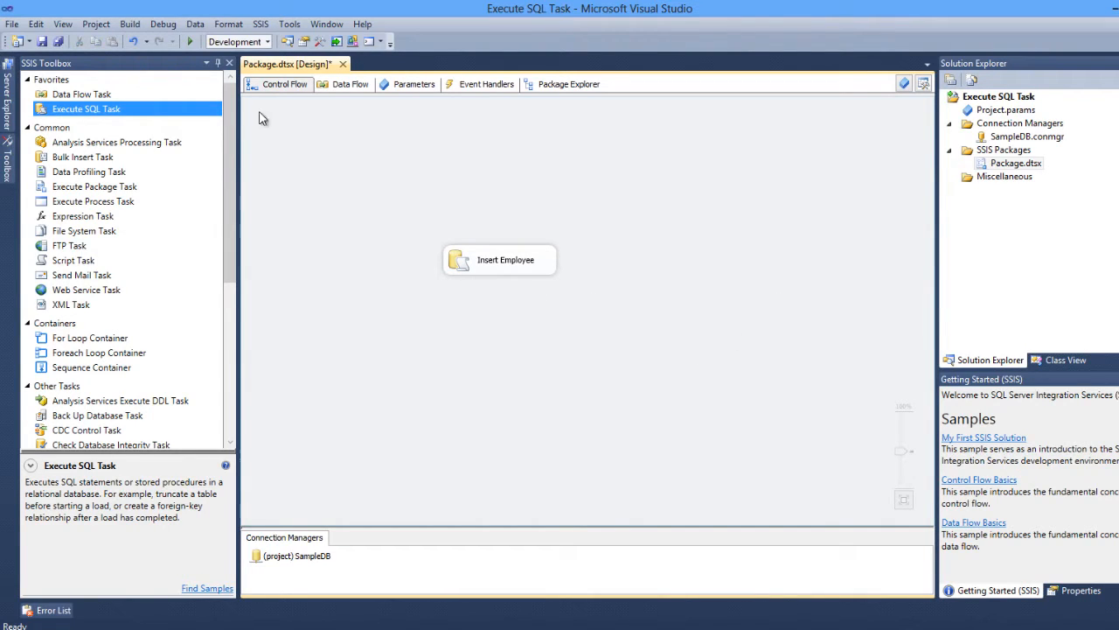
pyautogui.click(41, 44)
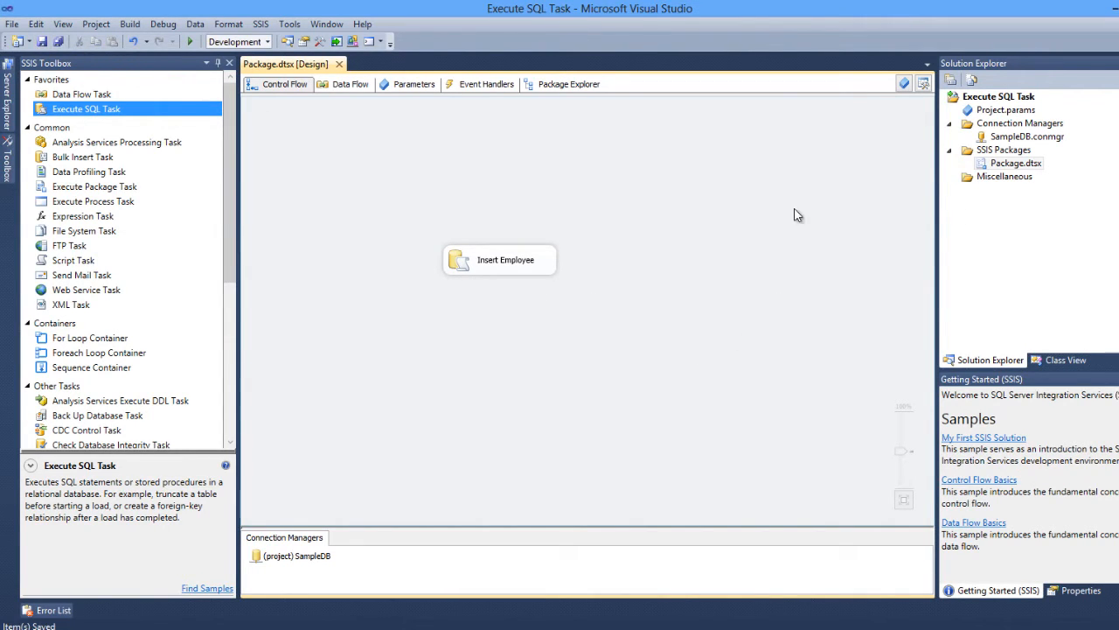
# - Rename the package Package.dtsx to SQL Insert.dtsx in the solution
pyautogui.rightClick(997, 168)
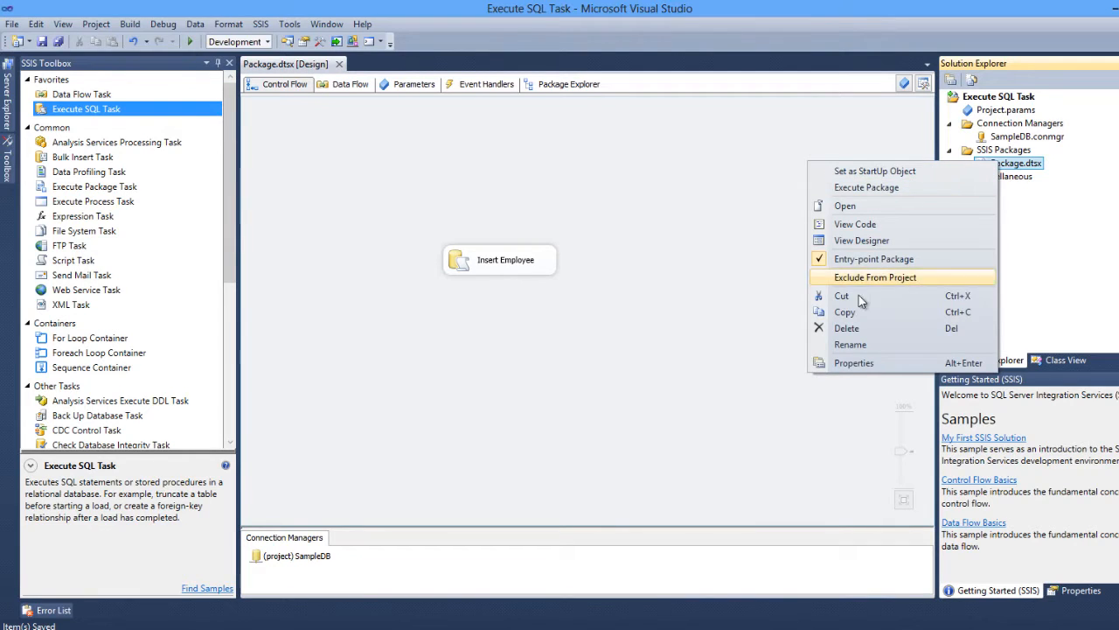
pyautogui.click(853, 345)
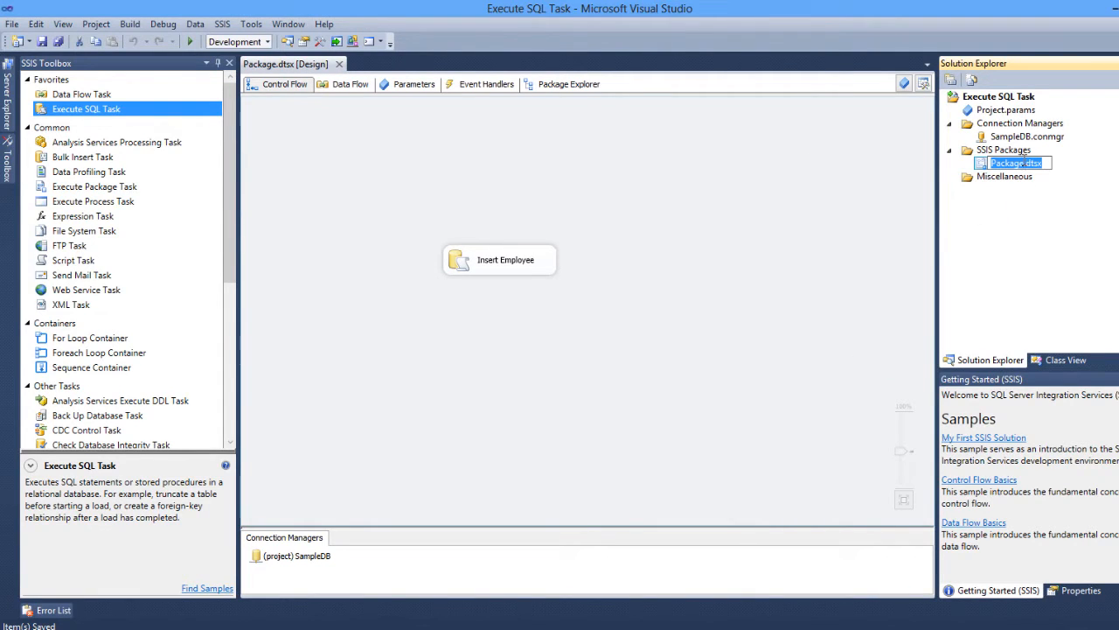
pyautogui.moveTo(1025, 163); pyautogui.dragTo(903, 151)
pyautogui.write('ES')
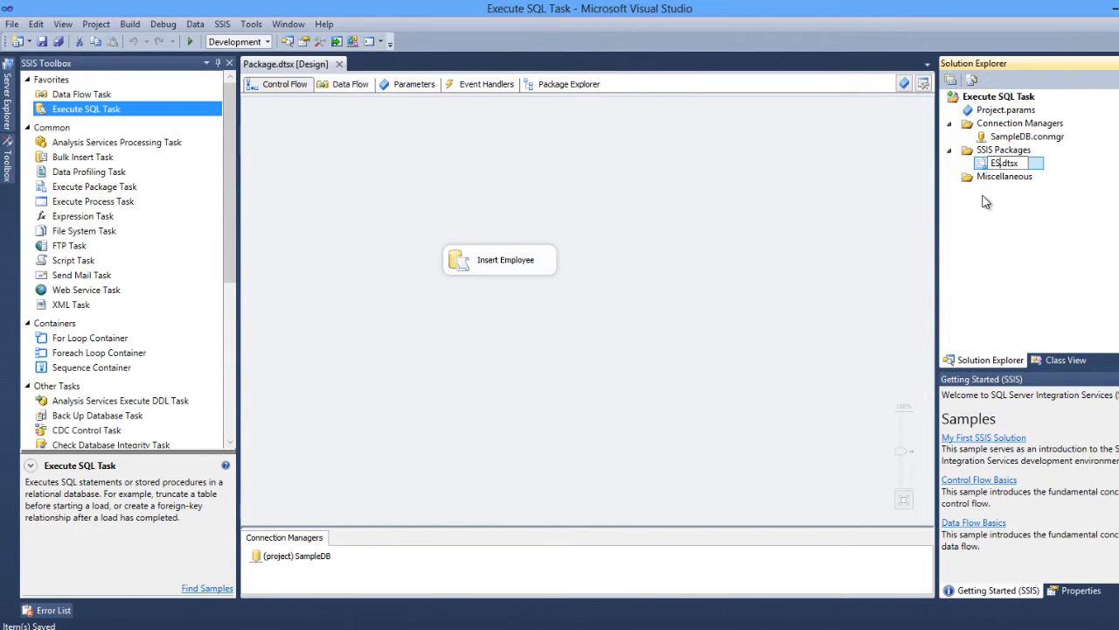
pyautogui.write('T')
pyautogui.press('BackSpace')
pyautogui.press('BackSpace')
pyautogui.press('BackSpace')
pyautogui.write('SQL')
pyautogui.write('-')
pyautogui.write('Up')
pyautogui.press('BackSpace')
pyautogui.press('BackSpace')
pyautogui.write('Insert')
pyautogui.press('BackSpace')
pyautogui.press('Return')
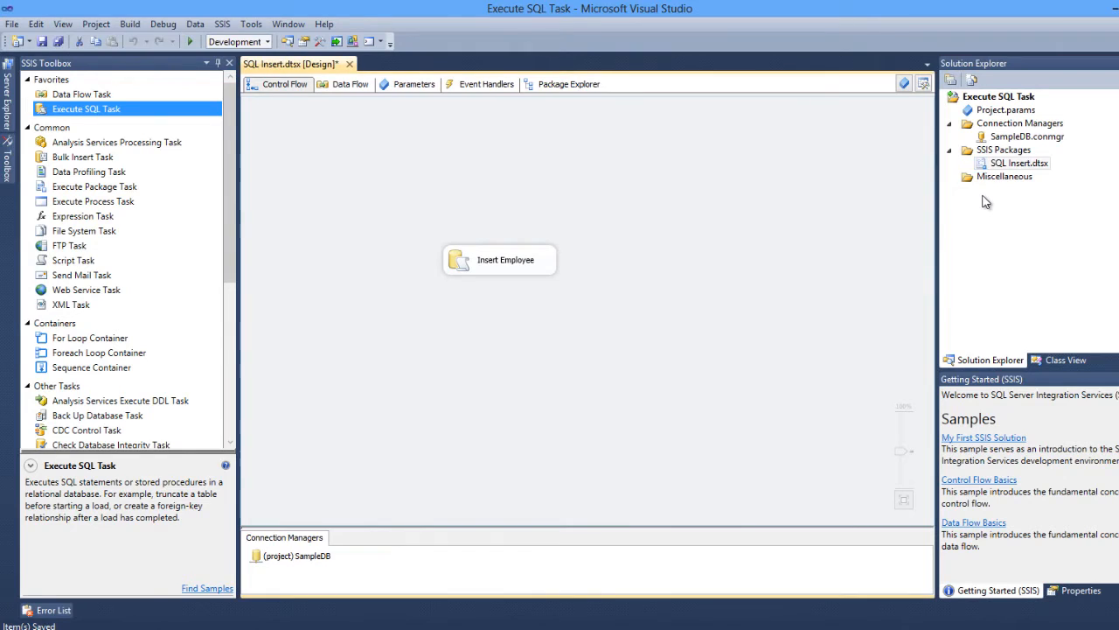
# - Save all and execute the SQL Insert package from the solution
pyautogui.click(58, 41)
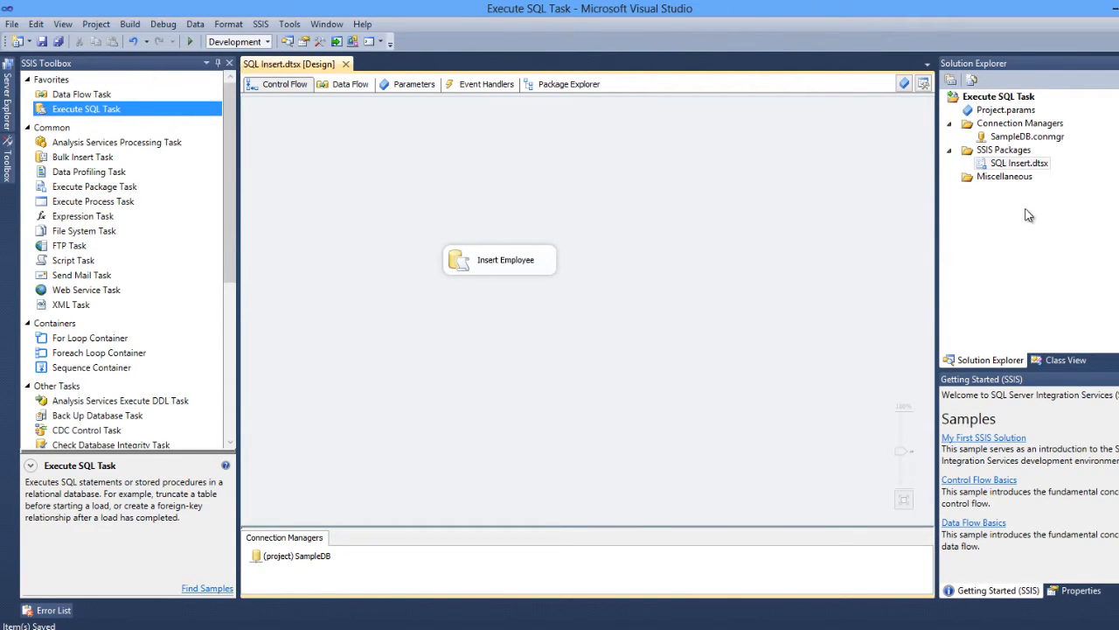
pyautogui.rightClick(995, 167)
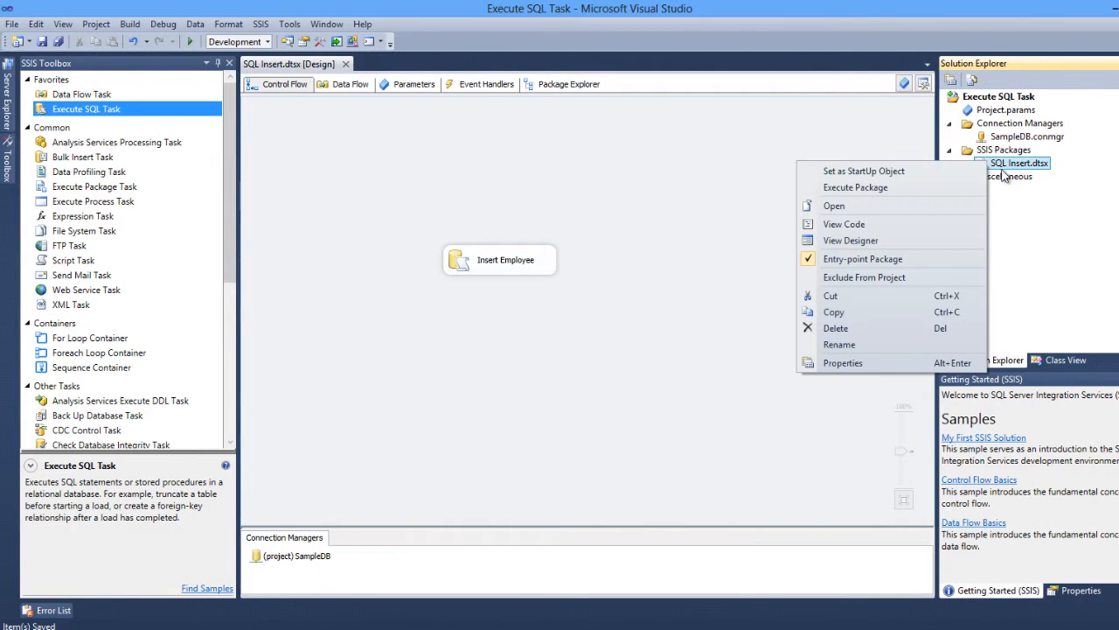
pyautogui.click(890, 192)
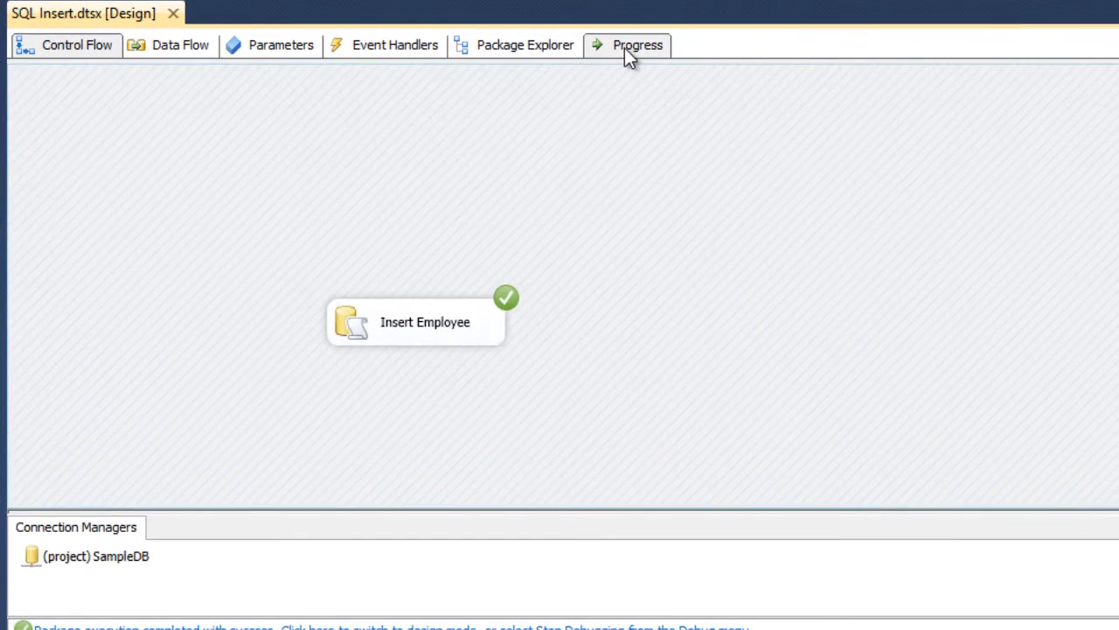
# - Open the execution Progress log and review the Insert Employee task's entries
pyautogui.click(404, 84)
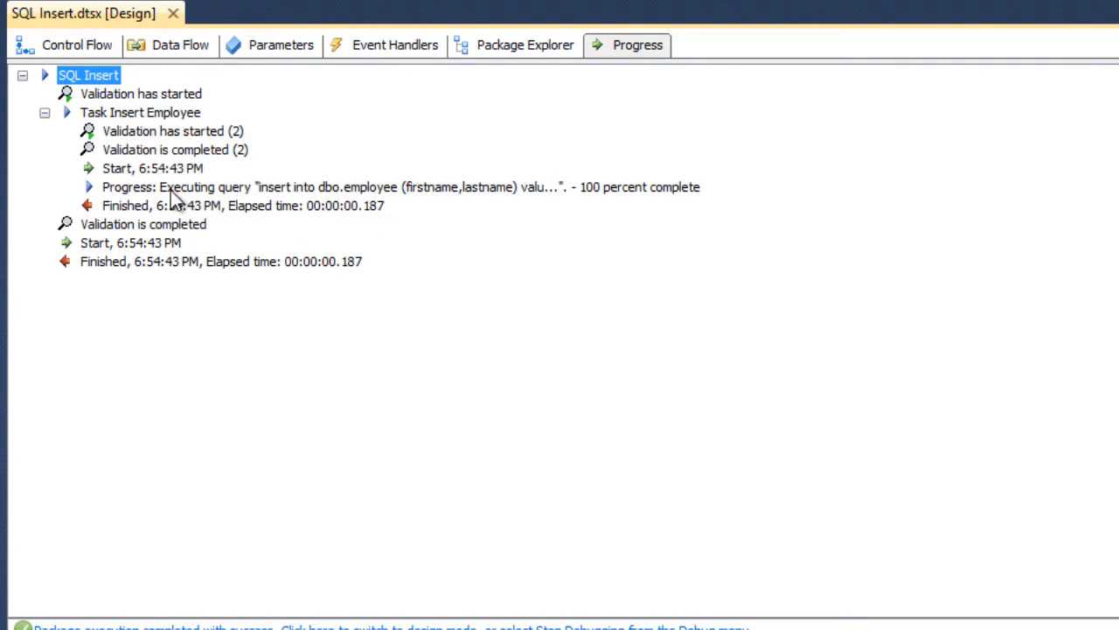
pyautogui.click(231, 205)
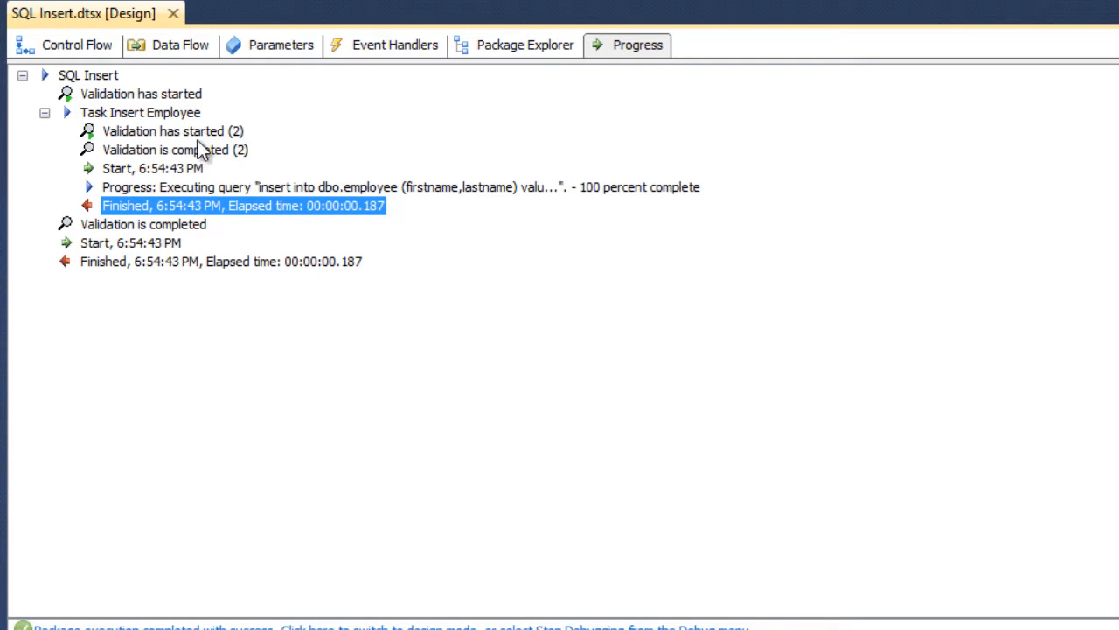
# - Re-run the dbo.Employee table query in SQL Server Management Studio to check the newly inserted row
pyautogui.click(60, 48)
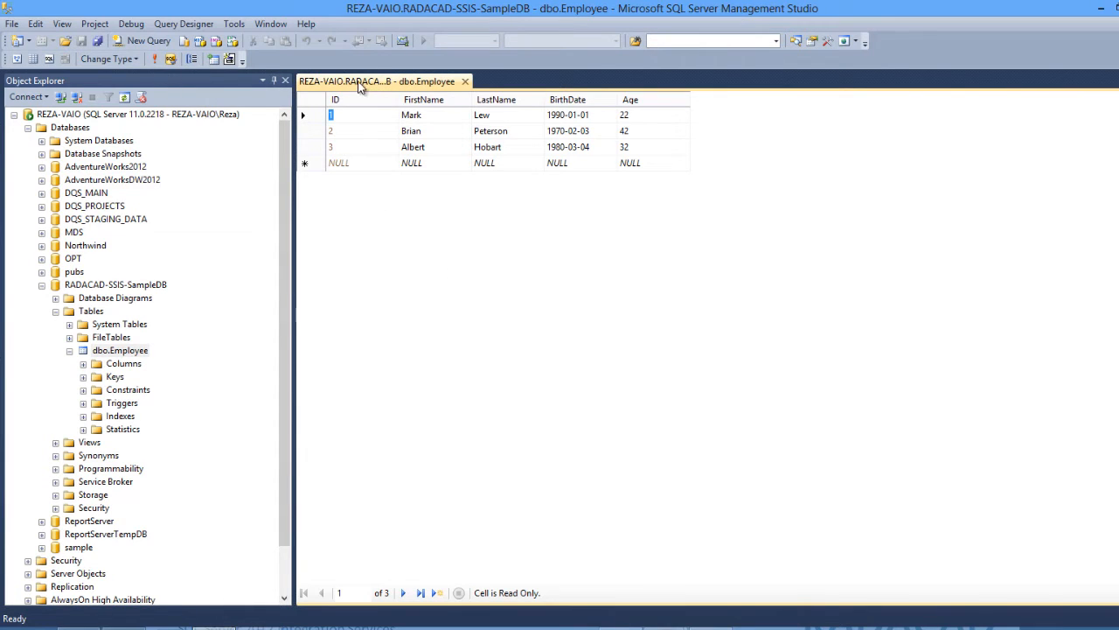
pyautogui.click(158, 59)
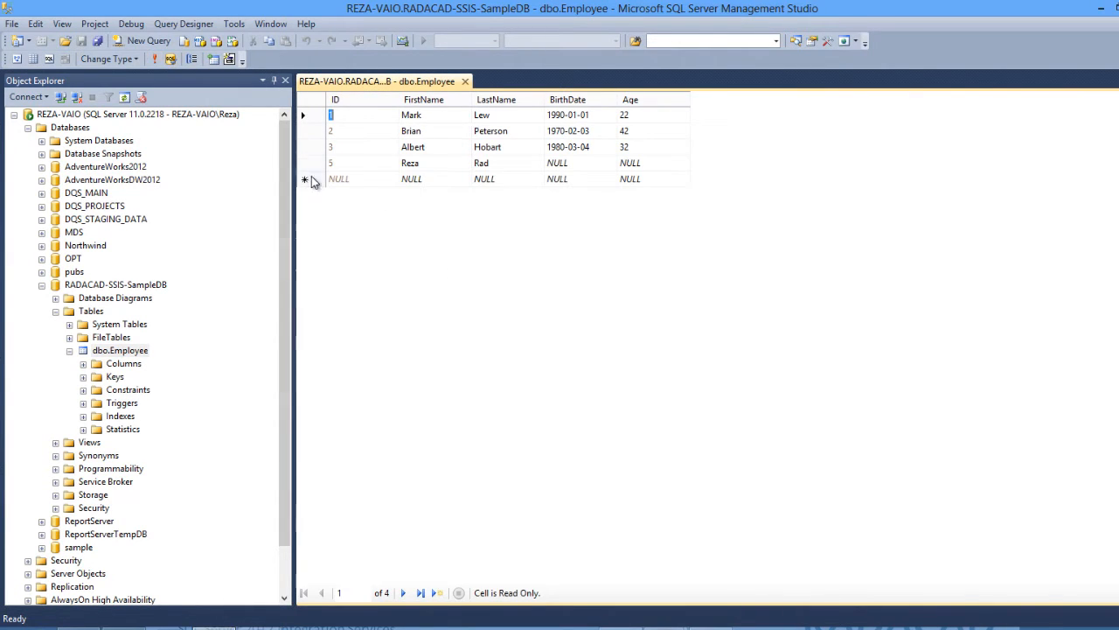
pyautogui.click(309, 169)
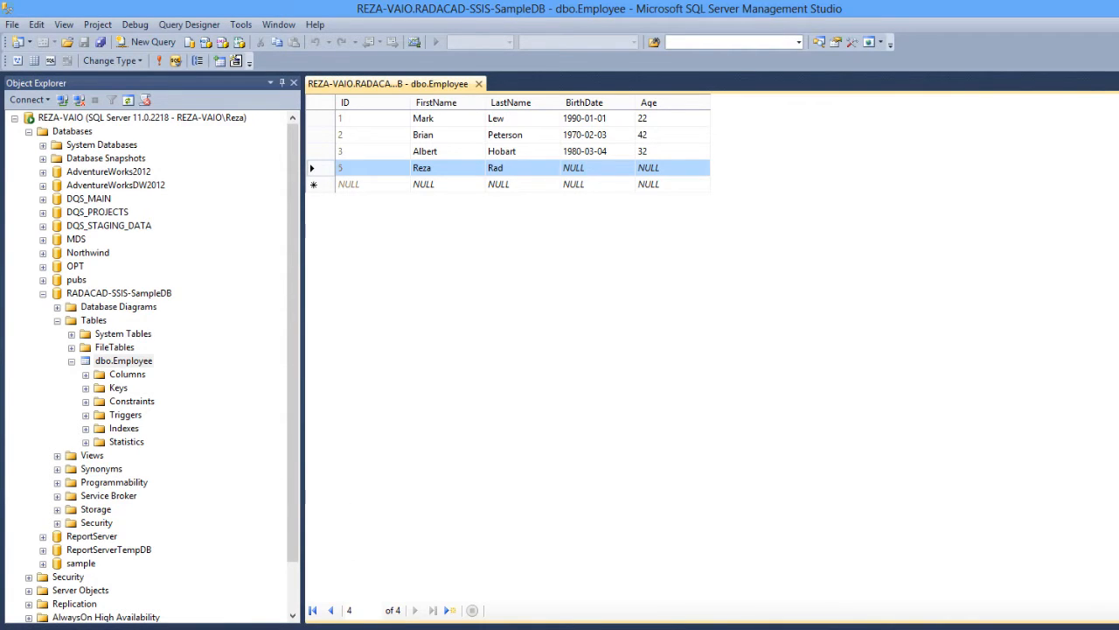
# - Switch to the PowerPoint slide show, resume it and advance to the next bullet on the Sample Execute SQL Task slide
pyautogui.moveTo(685, 629)
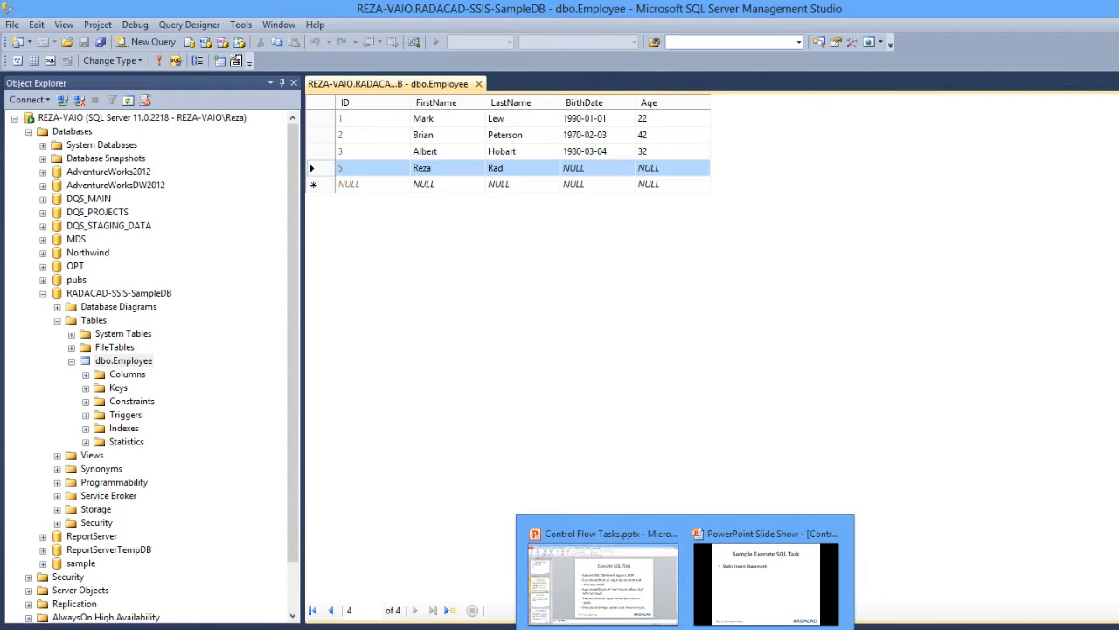
pyautogui.click(644, 587)
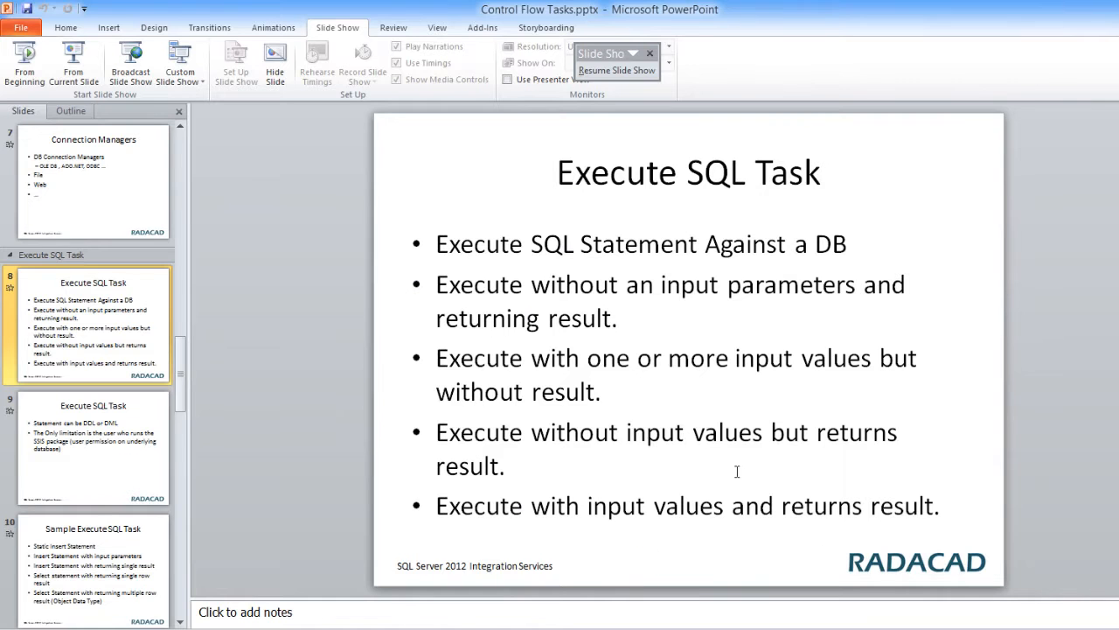
pyautogui.click(616, 70)
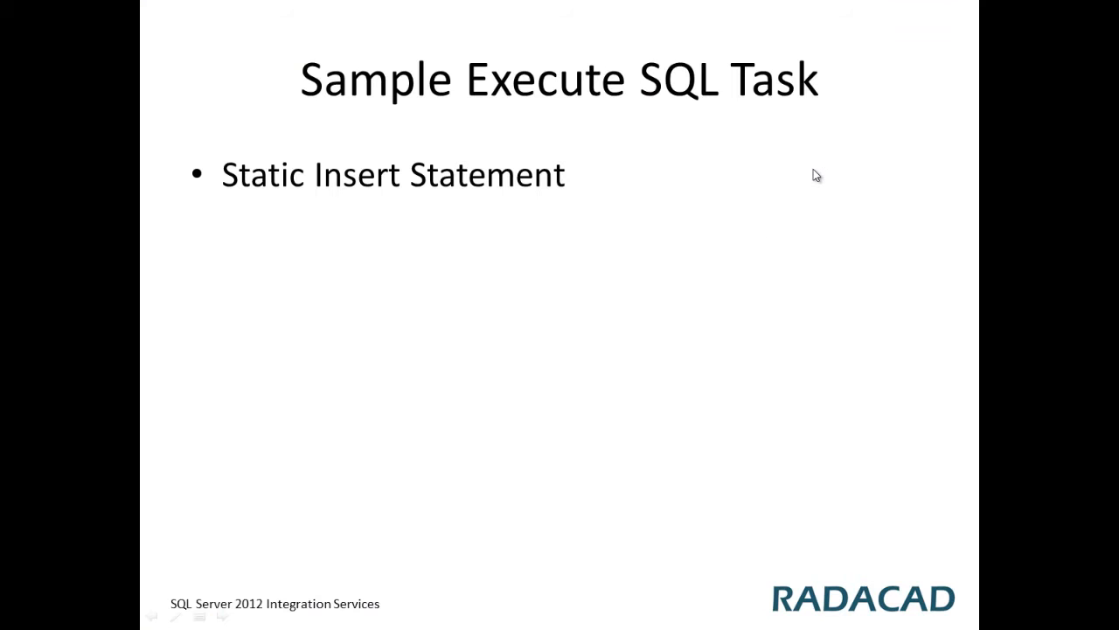
pyautogui.click(814, 170)
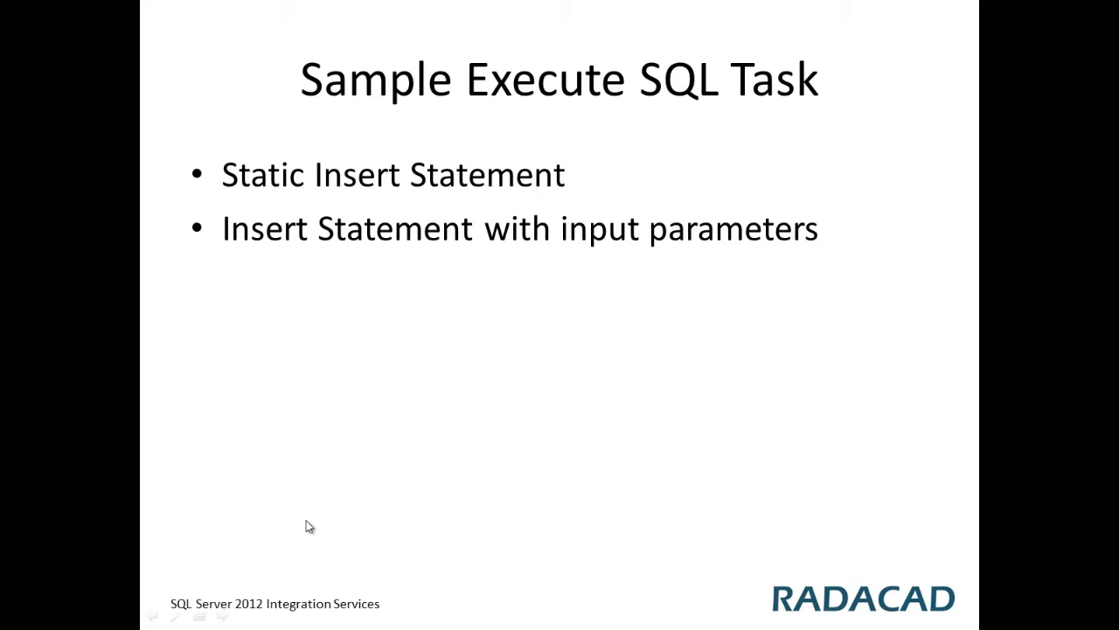
# - Switch back to Visual Studio and stop debugging the package
pyautogui.hotkey('alt', 'Tab')
pyautogui.hotkey('alt', 'Tab')
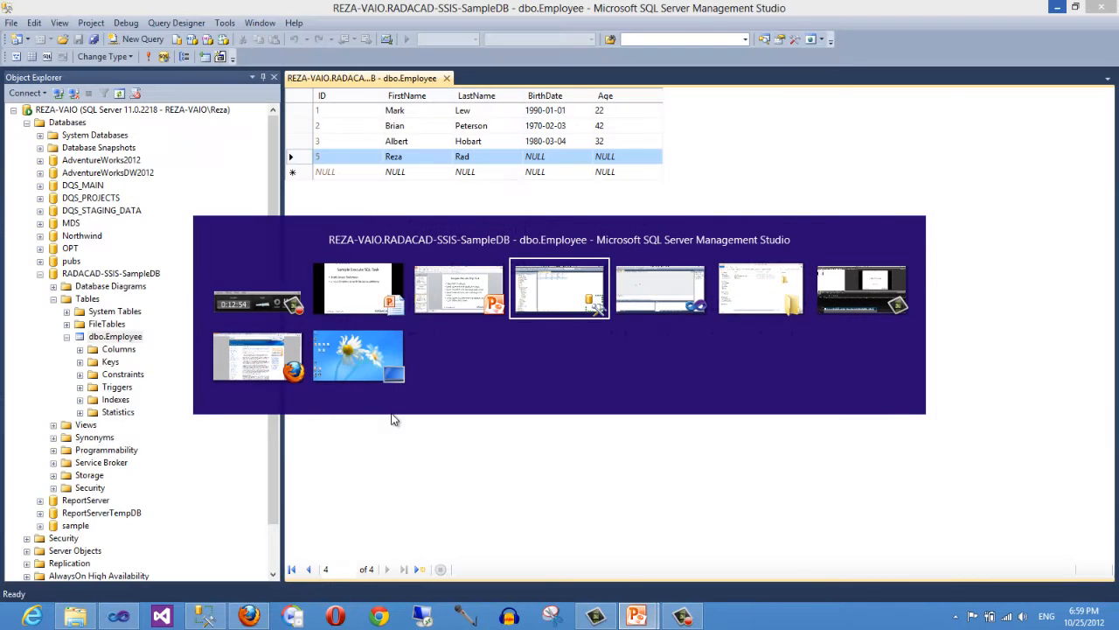
pyautogui.hotkey('alt', 'Tab')
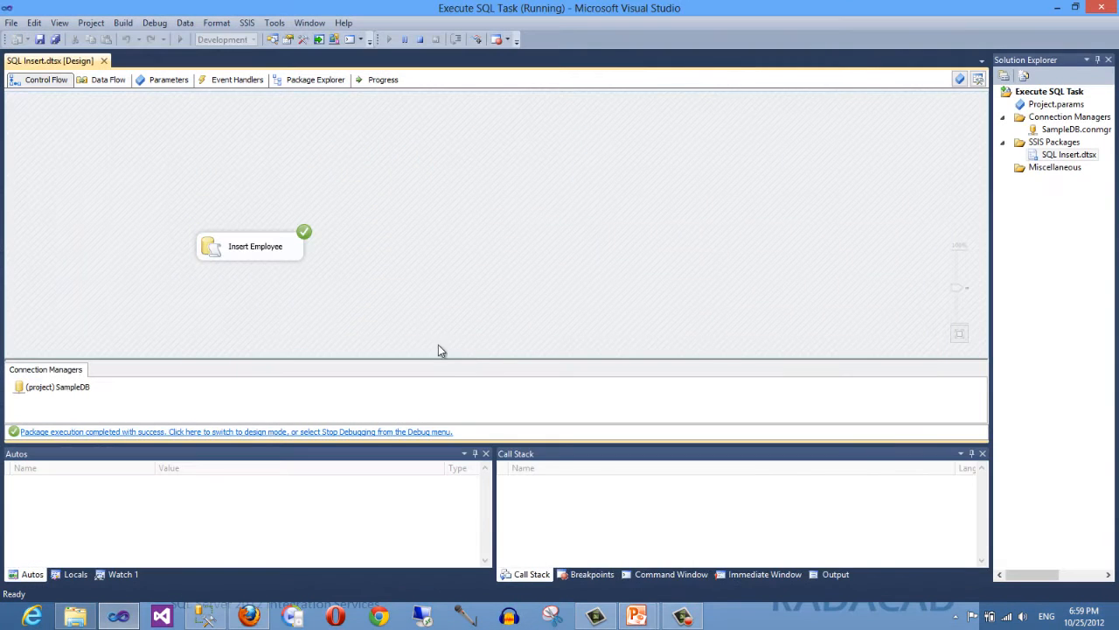
pyautogui.click(420, 39)
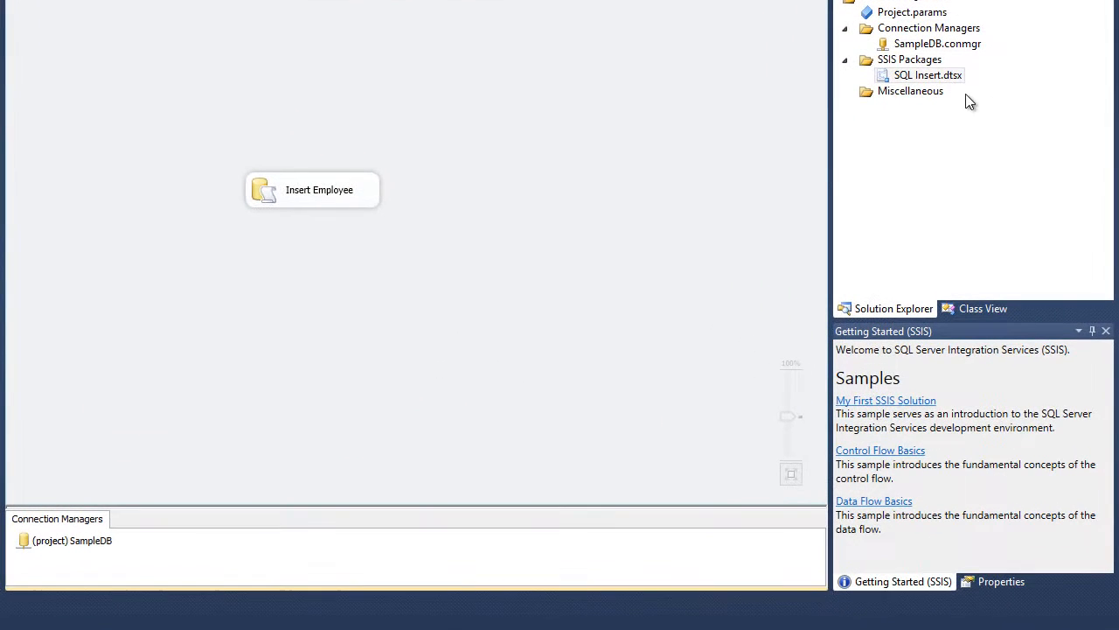
# - Add a new SSIS package to the SSIS Packages folder
pyautogui.rightClick(927, 60)
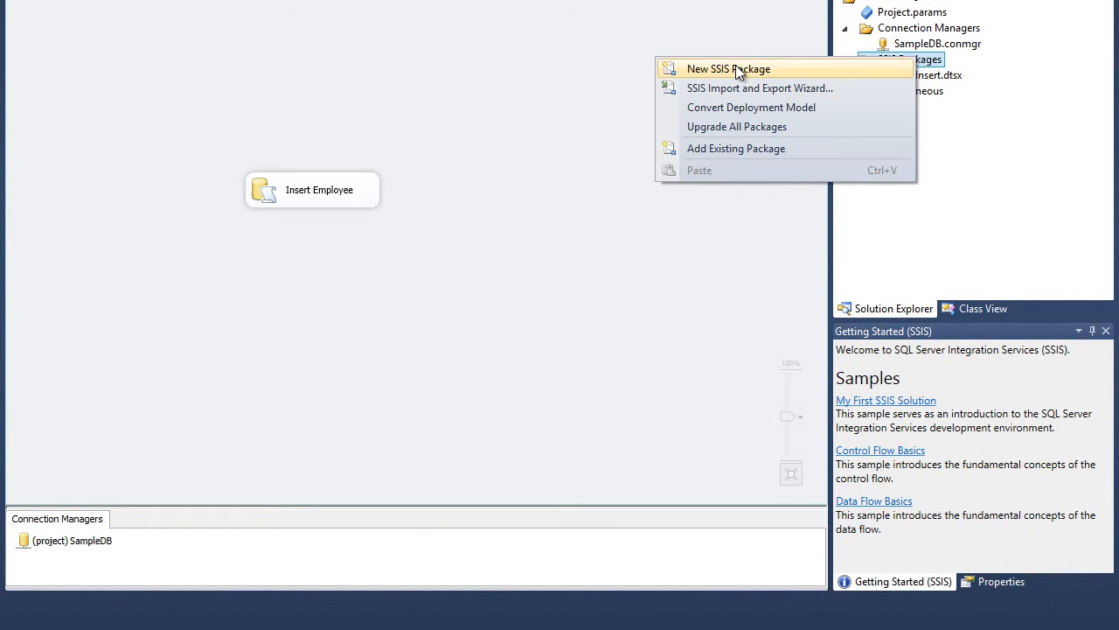
pyautogui.click(735, 65)
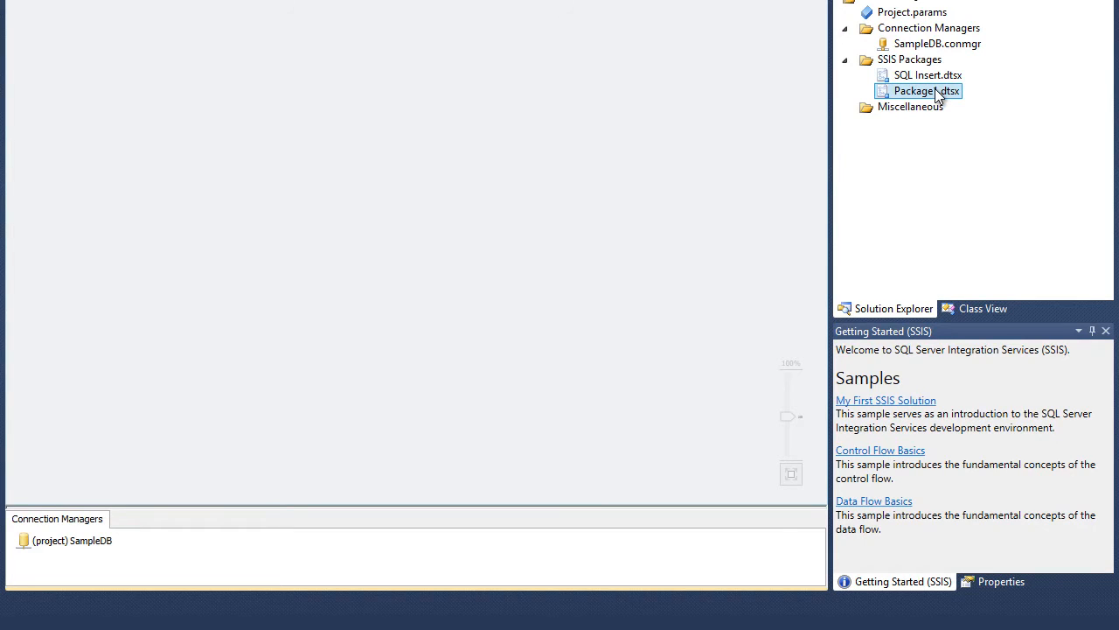
# - Rename the new package Package1.dtsx to SQL Insert with Input Parameters.dtsx
pyautogui.rightClick(932, 96)
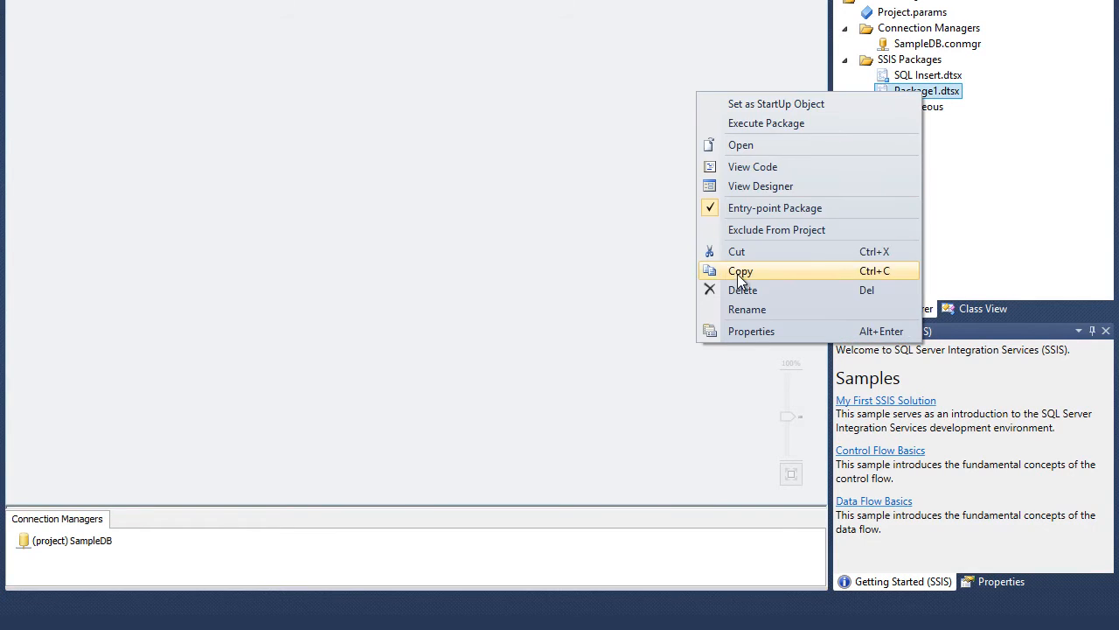
pyautogui.click(745, 309)
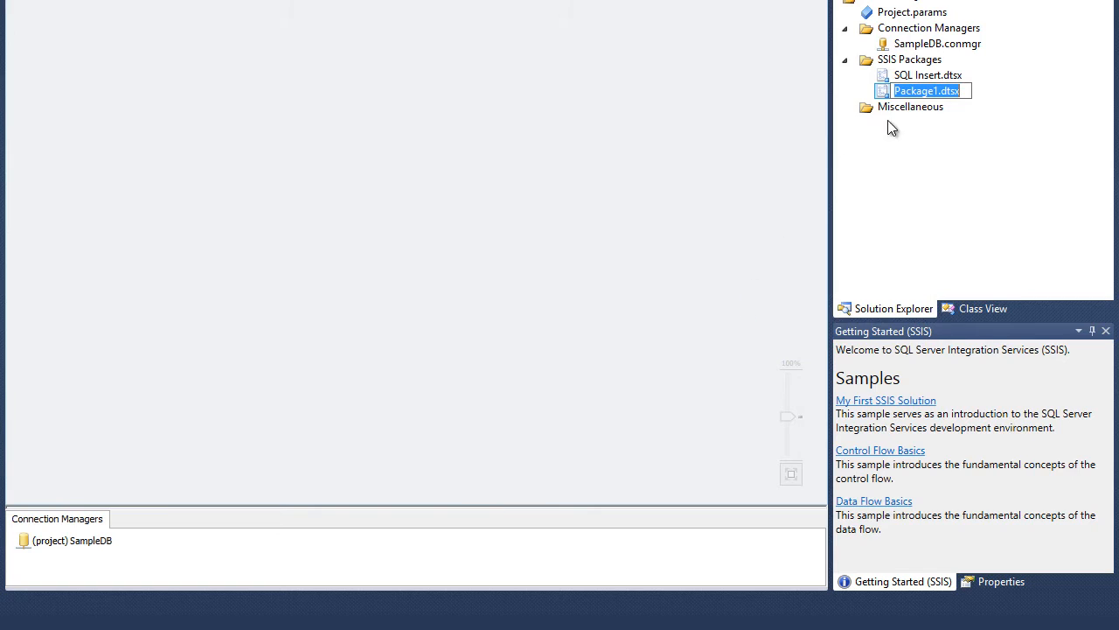
pyautogui.write('S')
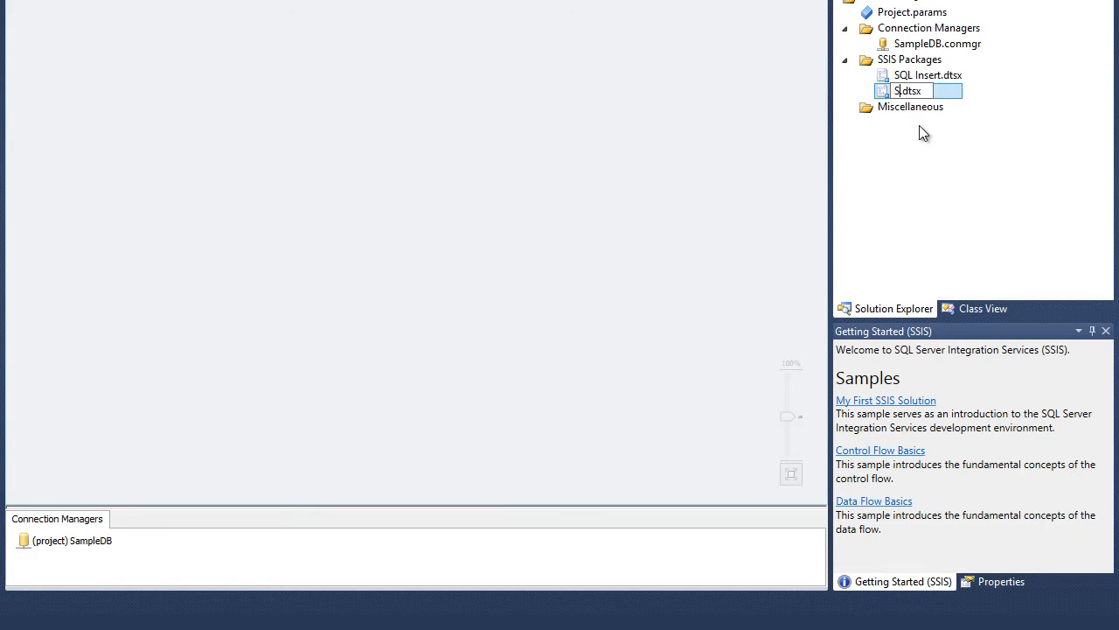
pyautogui.write('QL')
pyautogui.press('BackSpace')
pyautogui.write('L Insert with')
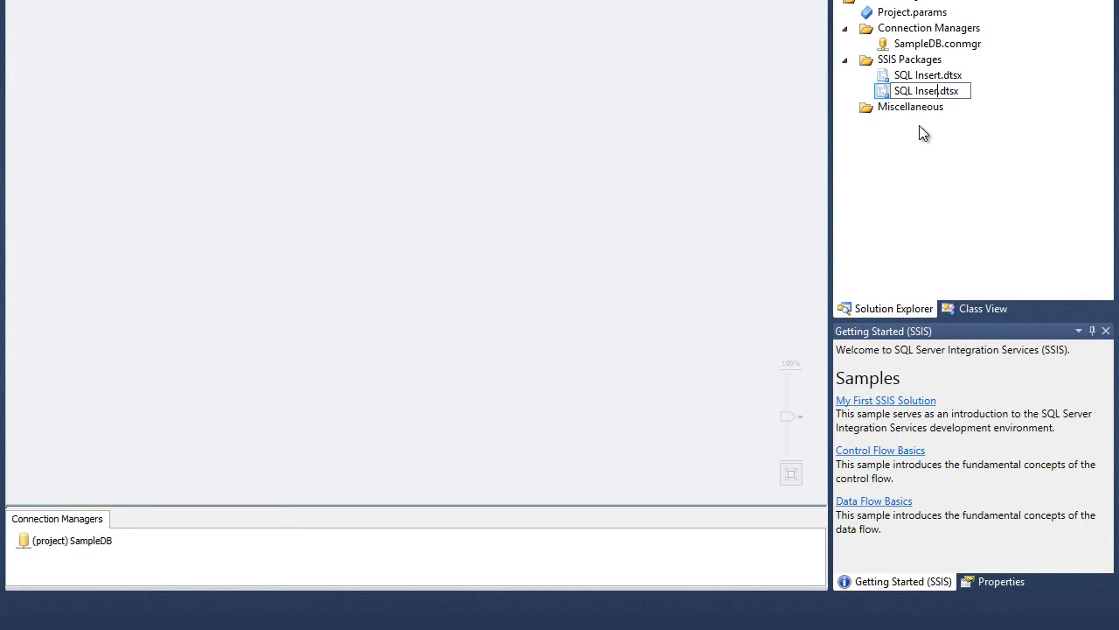
pyautogui.write(' Input Parameters')
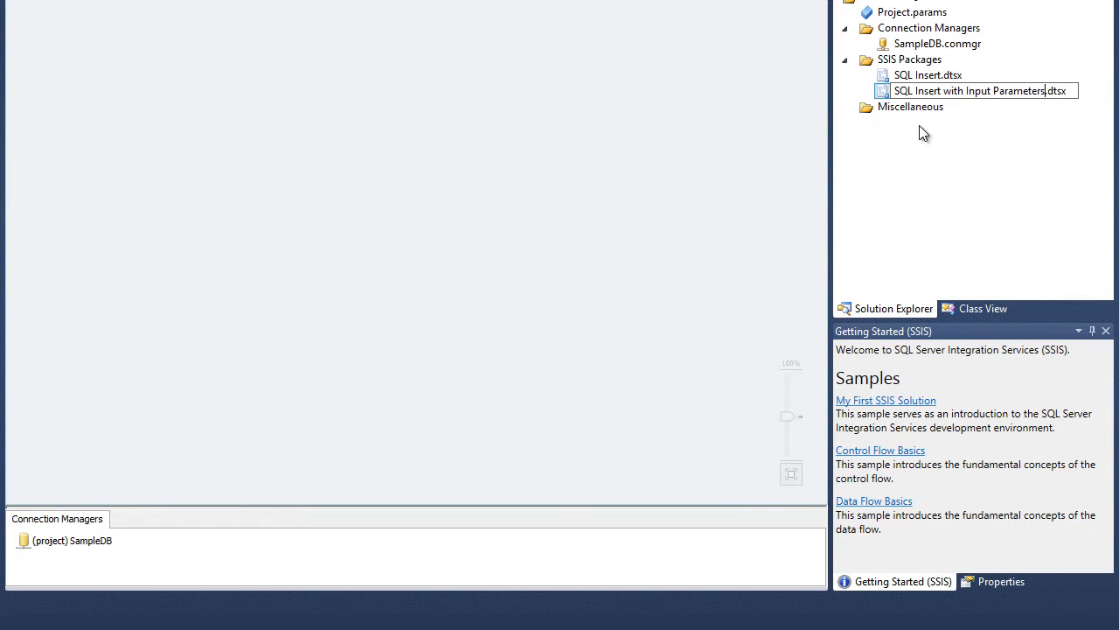
pyautogui.press('Return')
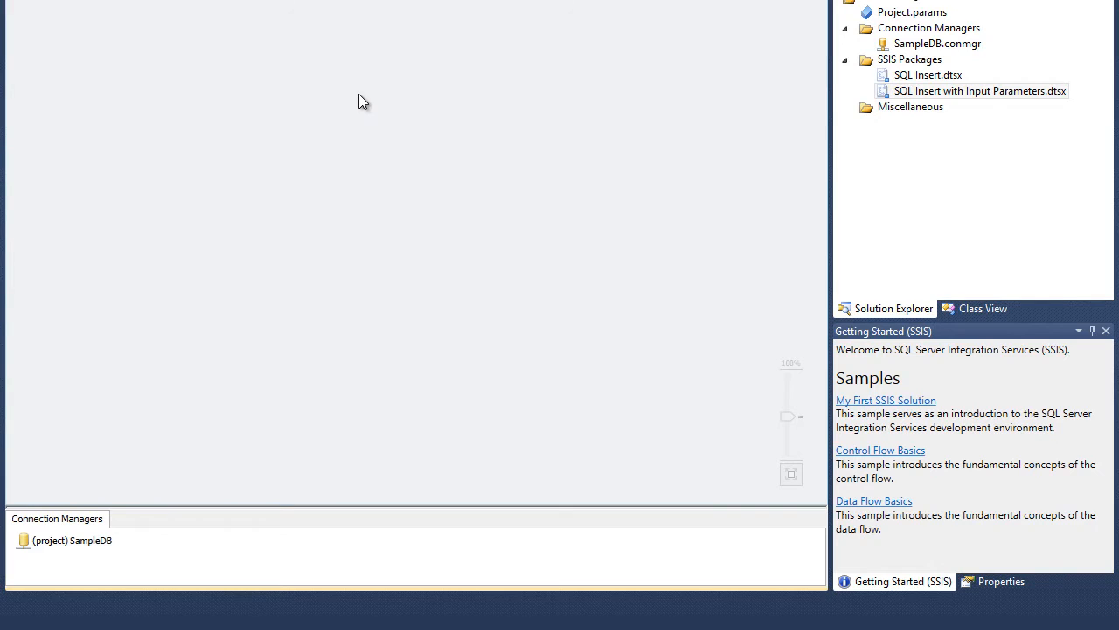
# - Open the Variables window and add a package variable named FirstName with data type String
pyautogui.rightClick(377, 133)
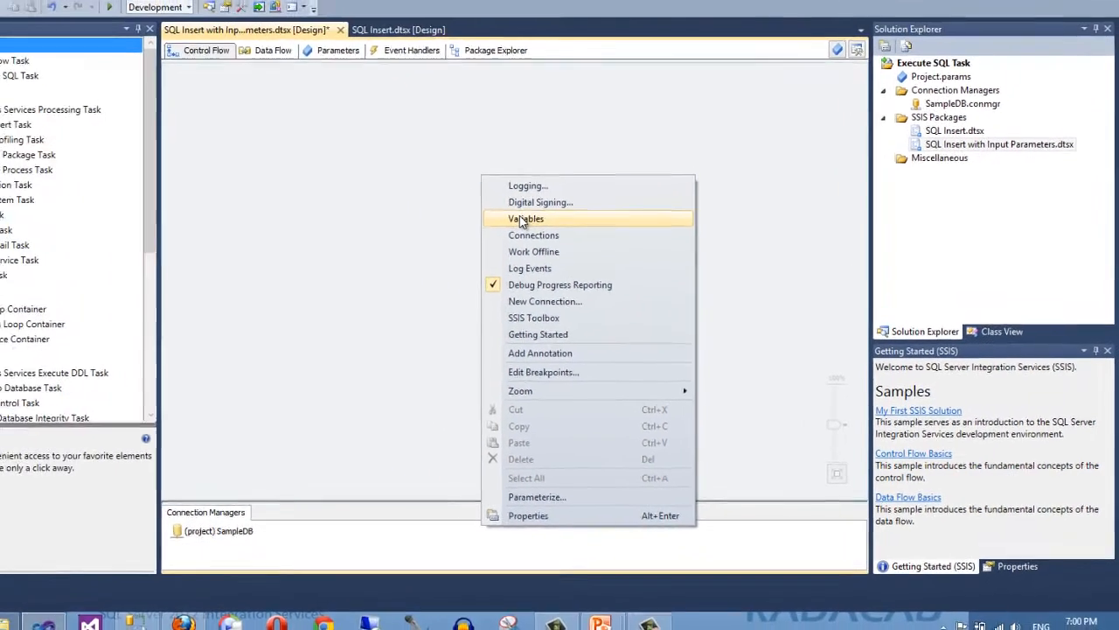
pyautogui.click(525, 219)
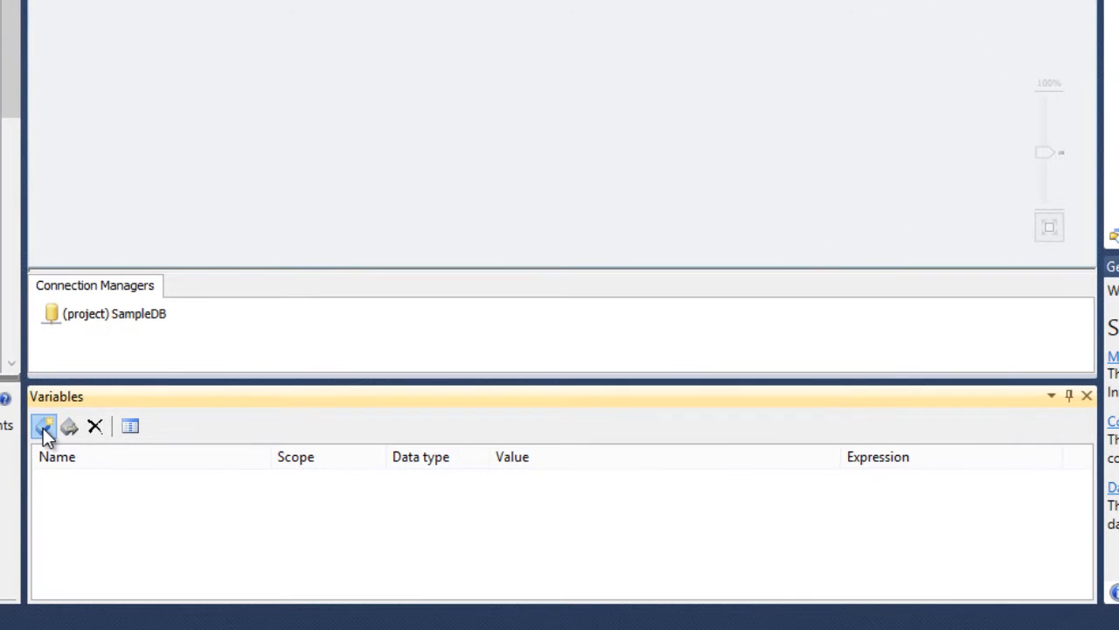
pyautogui.click(237, 458)
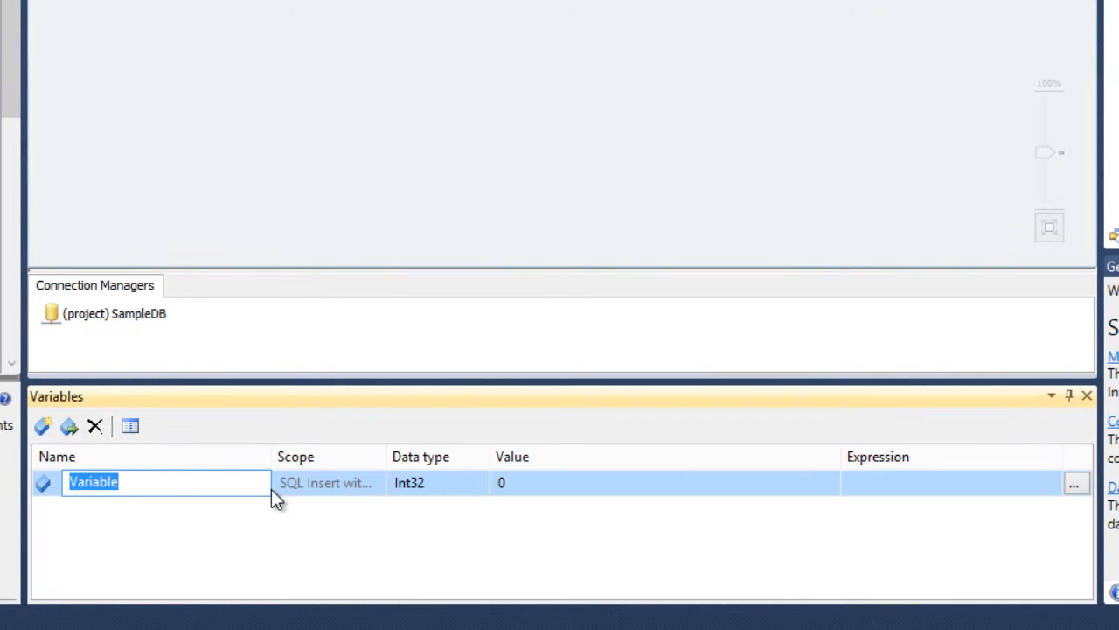
pyautogui.write('FirstName')
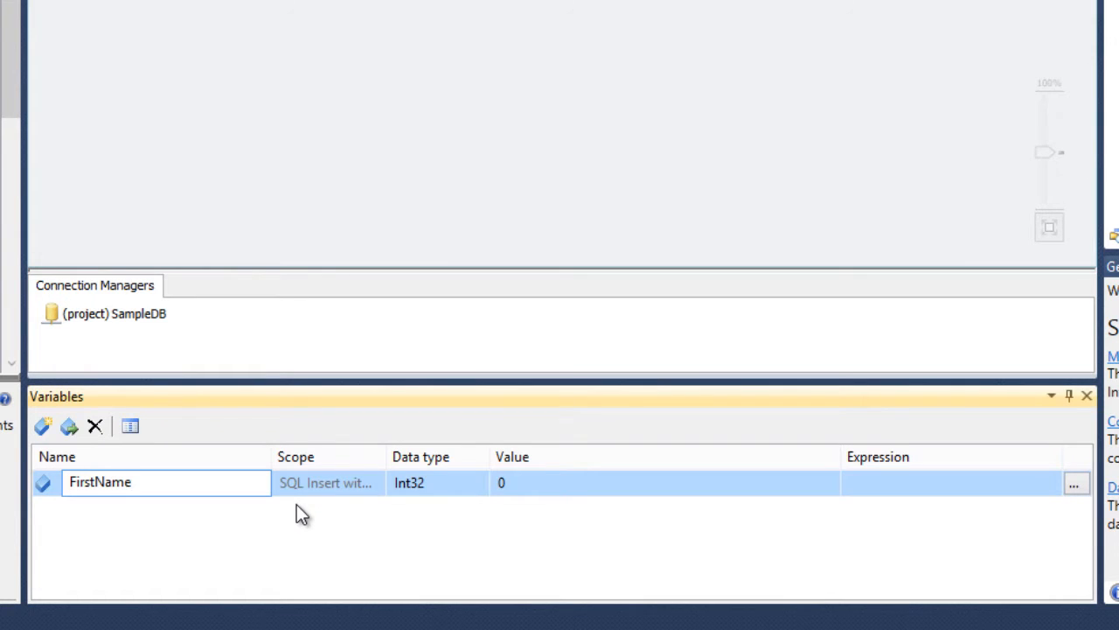
pyautogui.moveTo(385, 456); pyautogui.dragTo(492, 461)
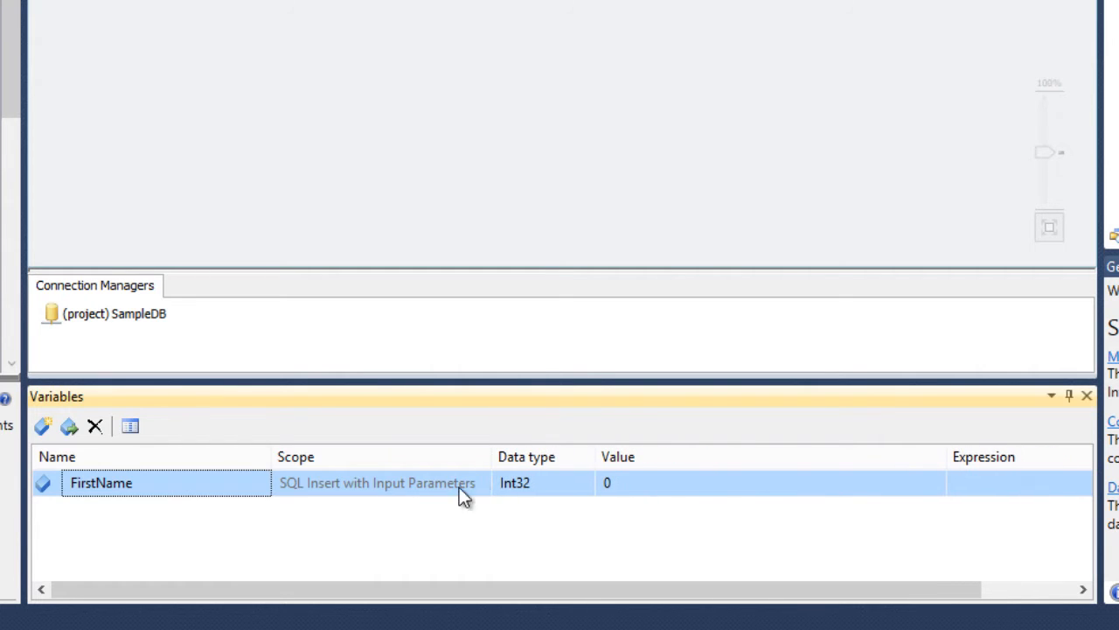
pyautogui.click(583, 486)
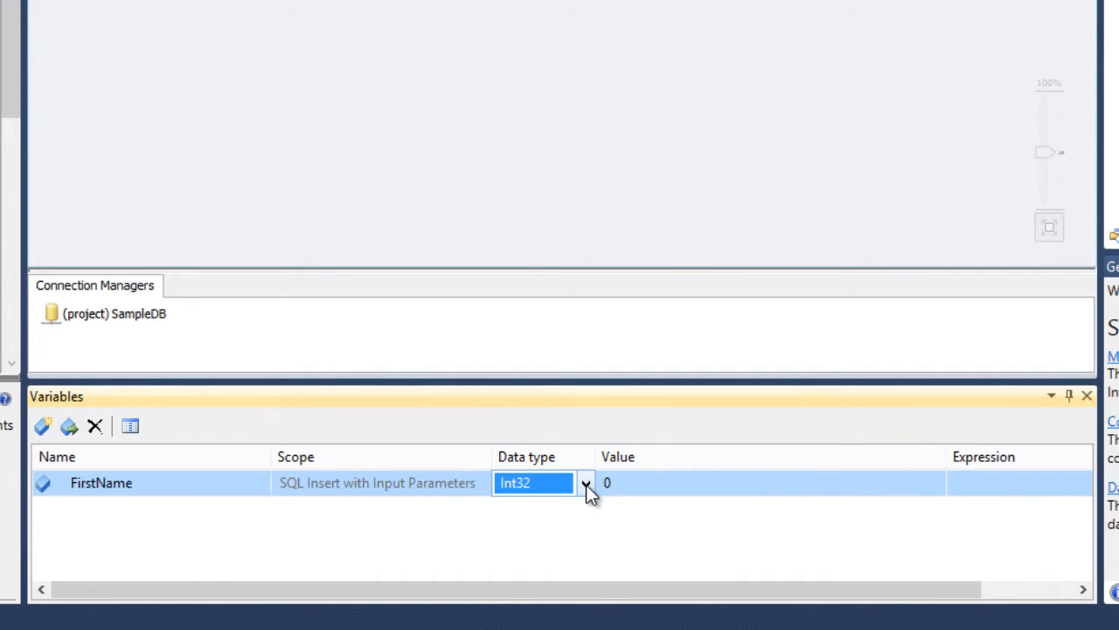
pyautogui.click(586, 484)
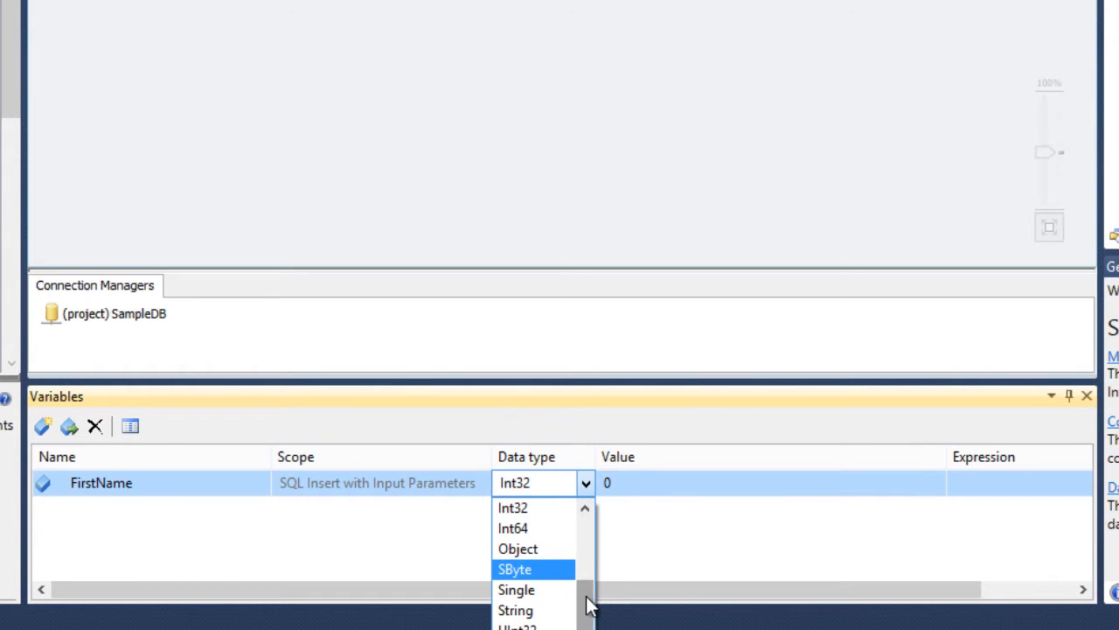
pyautogui.moveTo(589, 600); pyautogui.dragTo(586, 518)
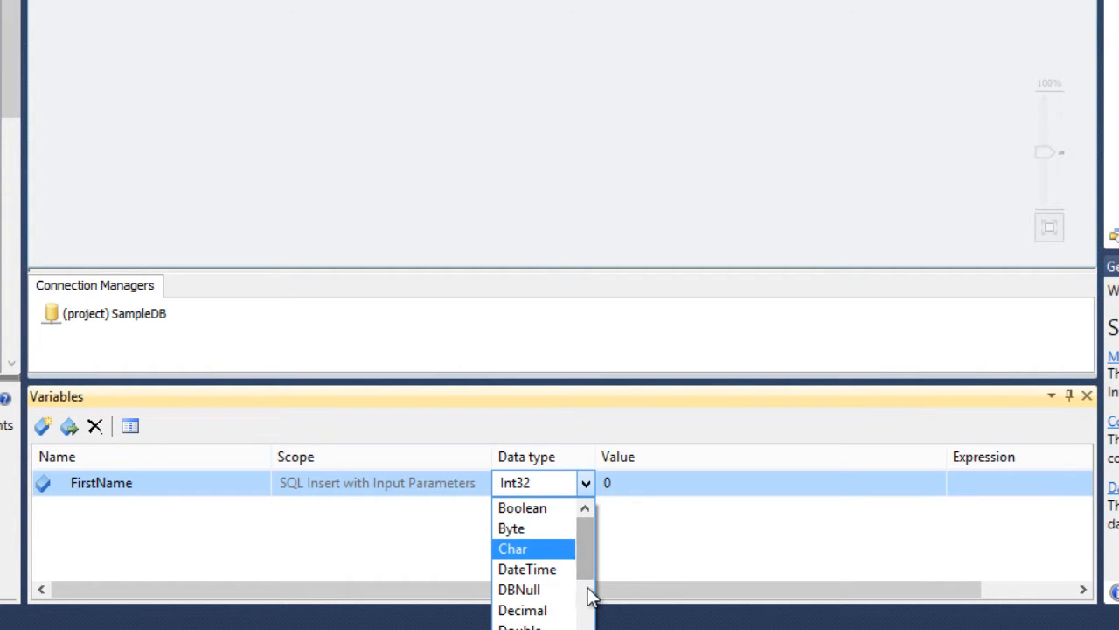
pyautogui.moveTo(589, 592); pyautogui.dragTo(591, 629)
pyautogui.click(535, 629)
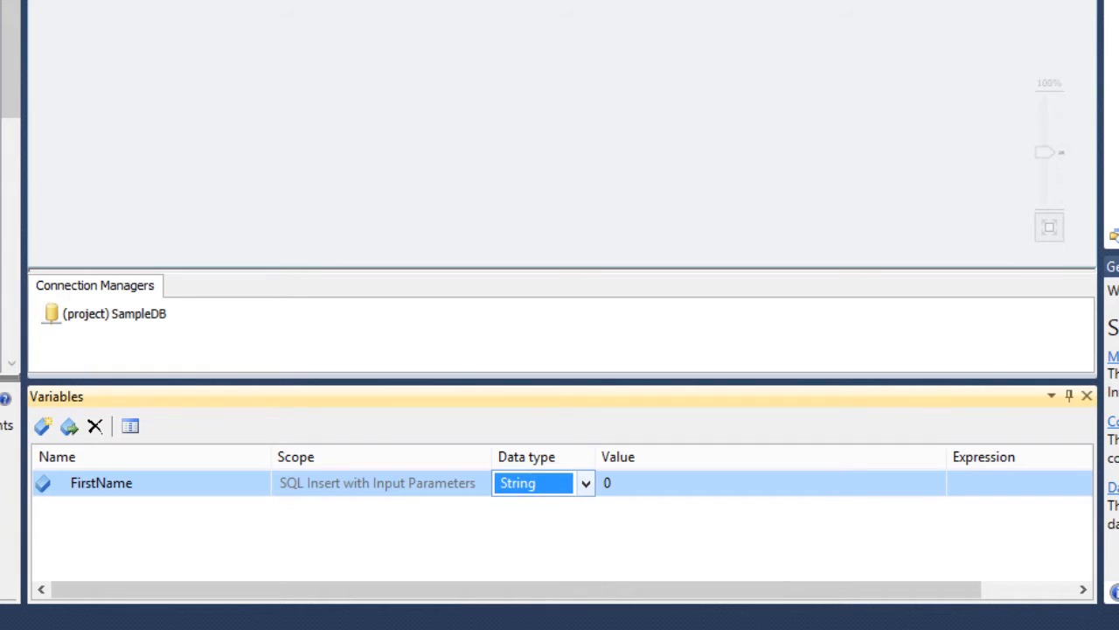
# - Set the FirstName variable's value to the sample first name
pyautogui.click(634, 484)
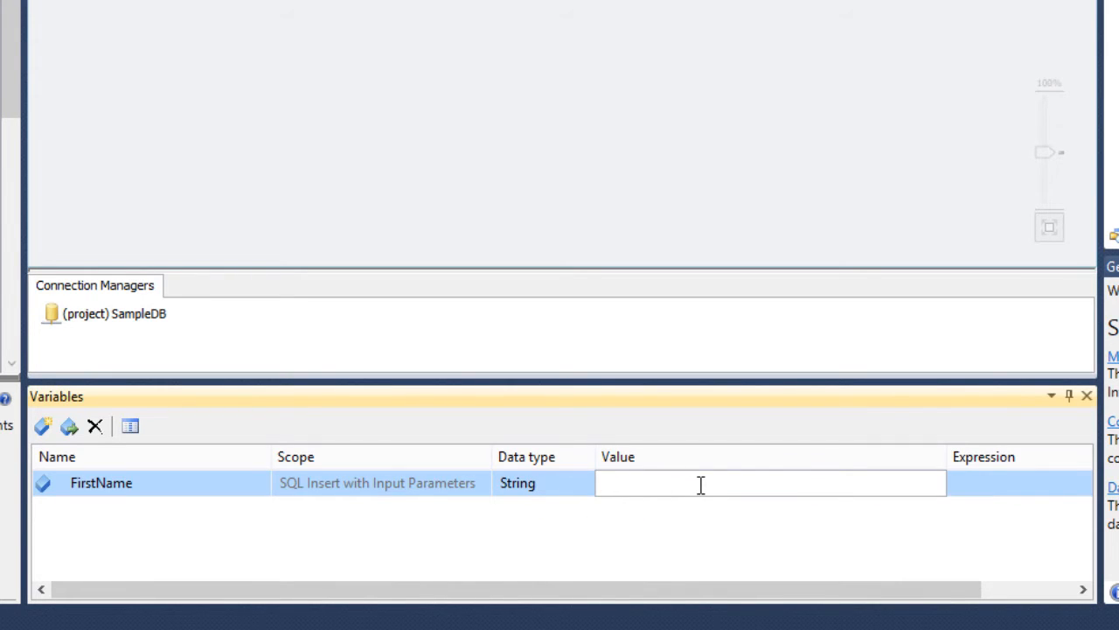
pyautogui.write('Reza')
pyautogui.press('Return')
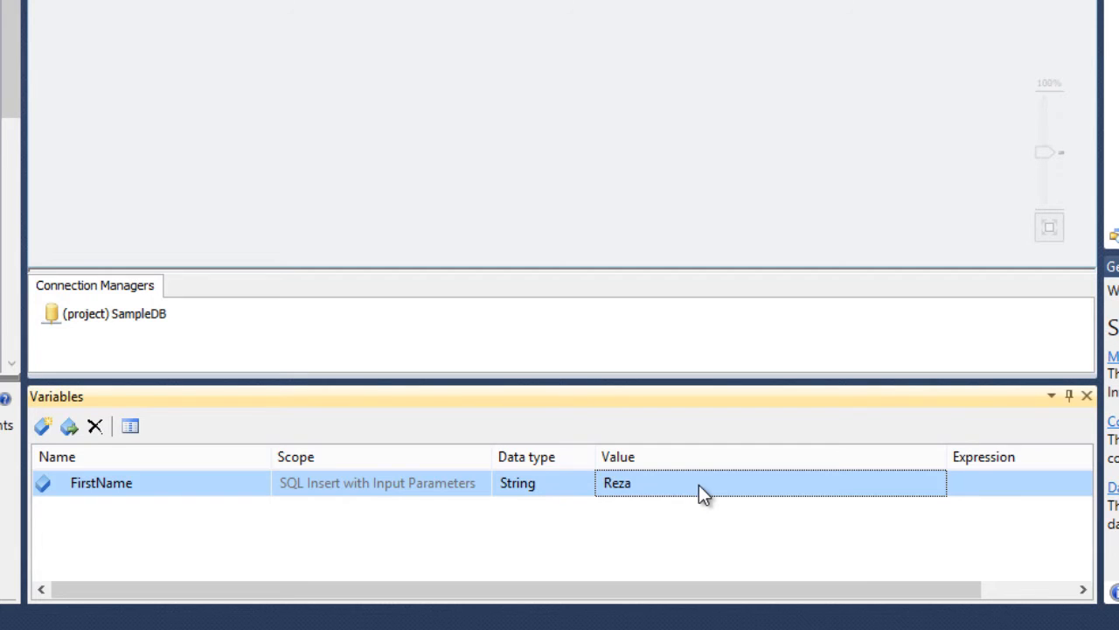
# - Add a package variable named LastName with data type String and set its value to the sample last name
pyautogui.click(362, 127)
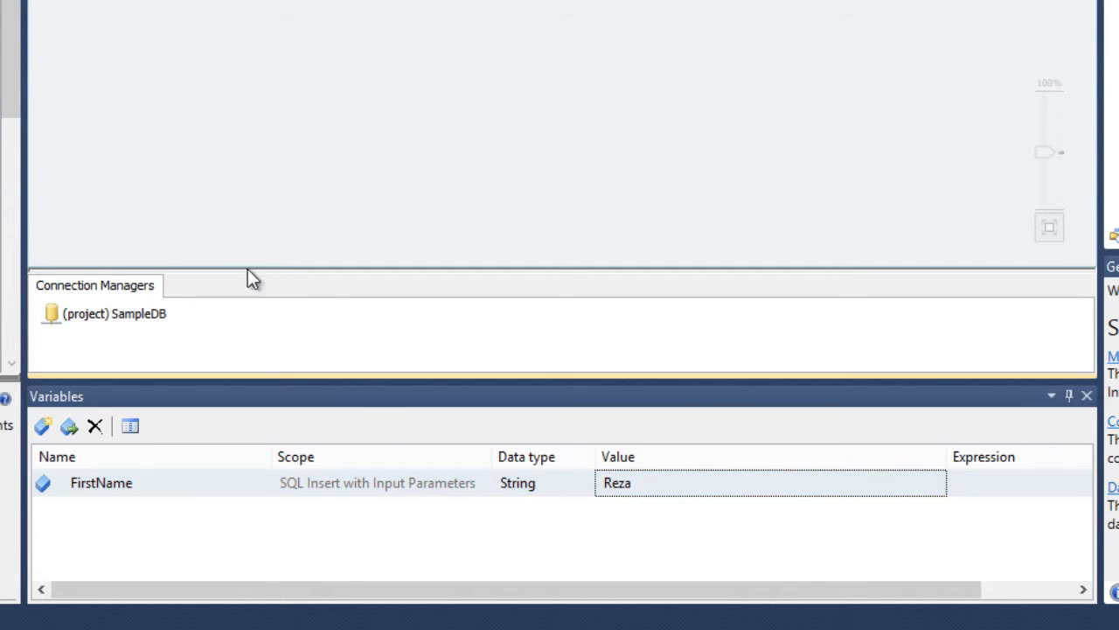
pyautogui.click(43, 430)
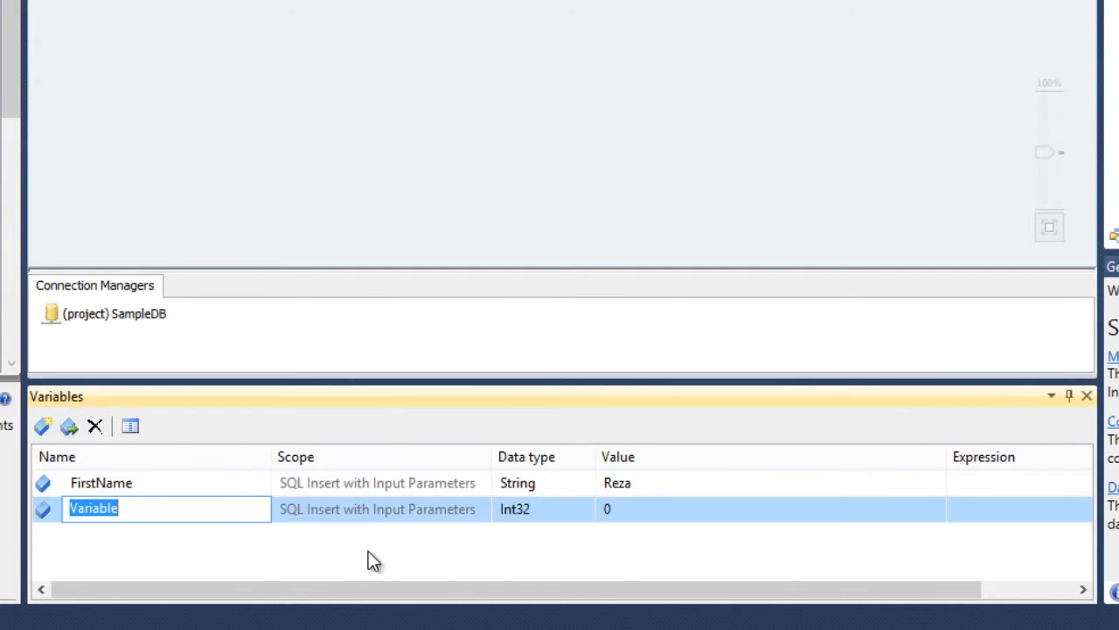
pyautogui.write('LastName')
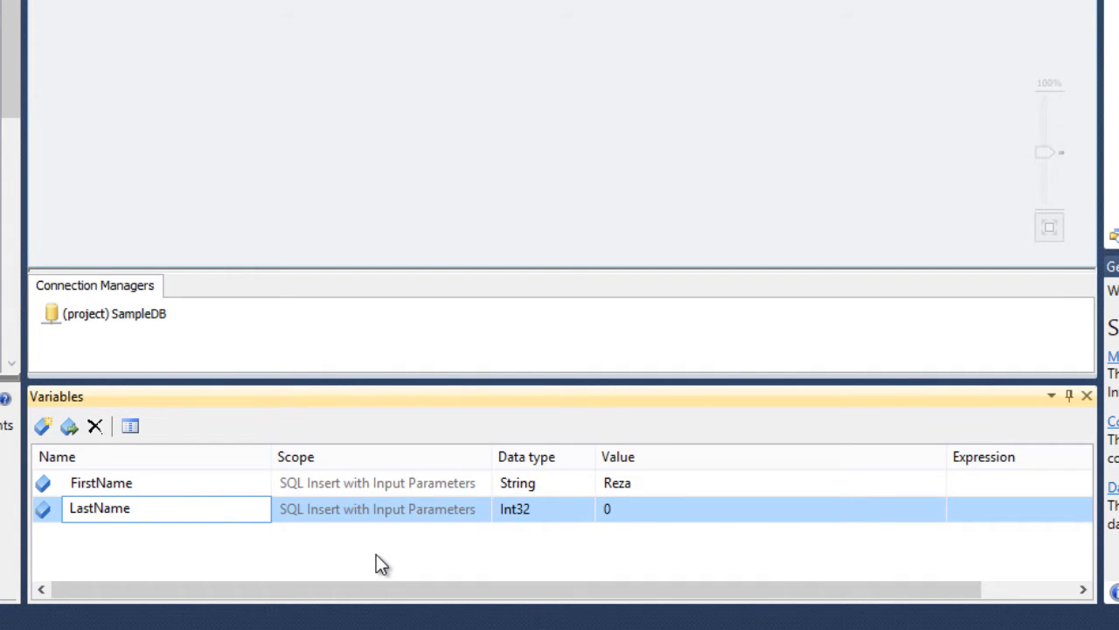
pyautogui.click(547, 510)
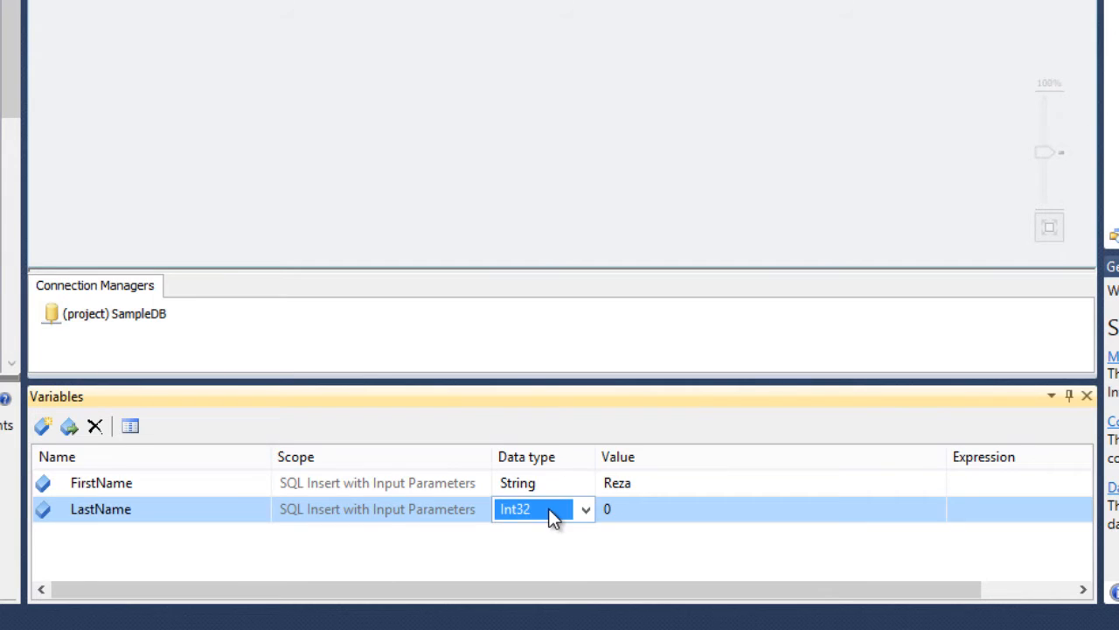
pyautogui.click(564, 515)
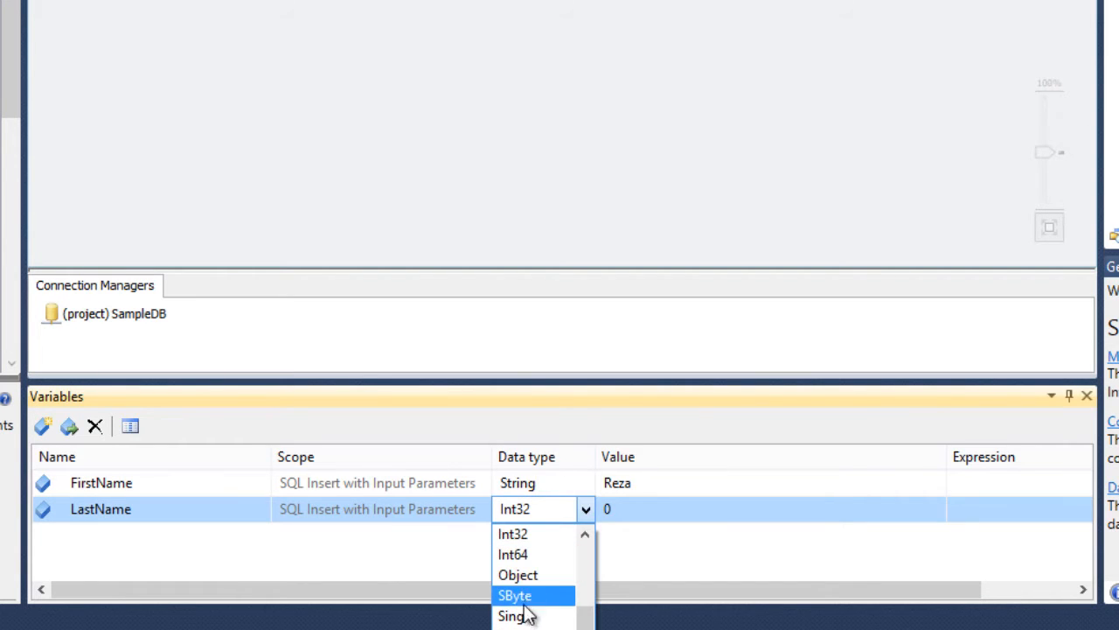
pyautogui.click(517, 629)
pyautogui.click(644, 508)
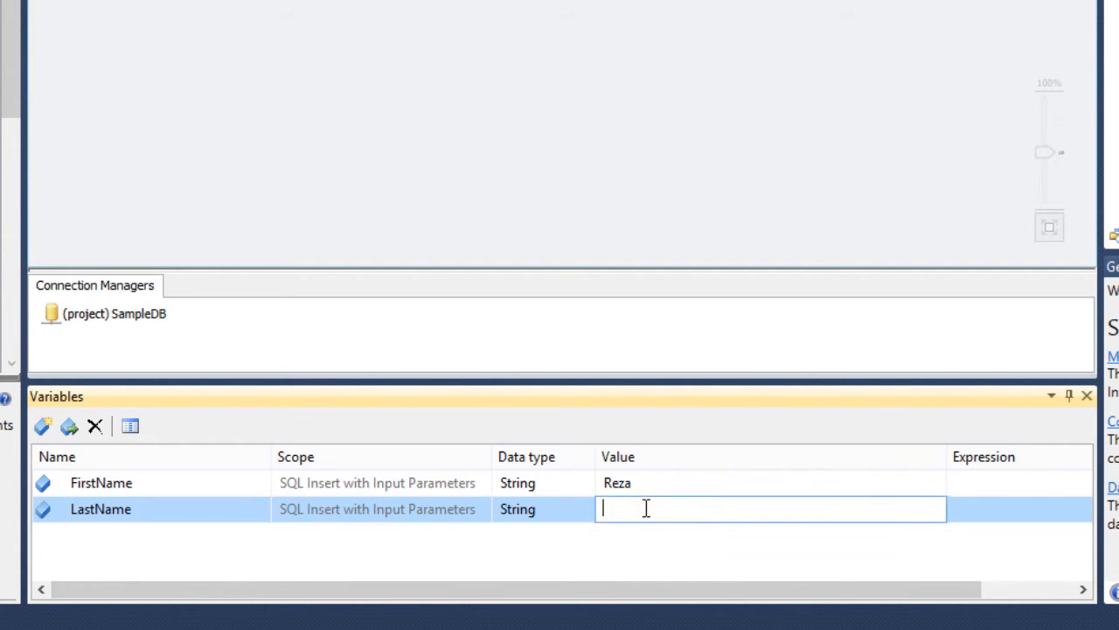
pyautogui.write('Rad')
pyautogui.press('Return')
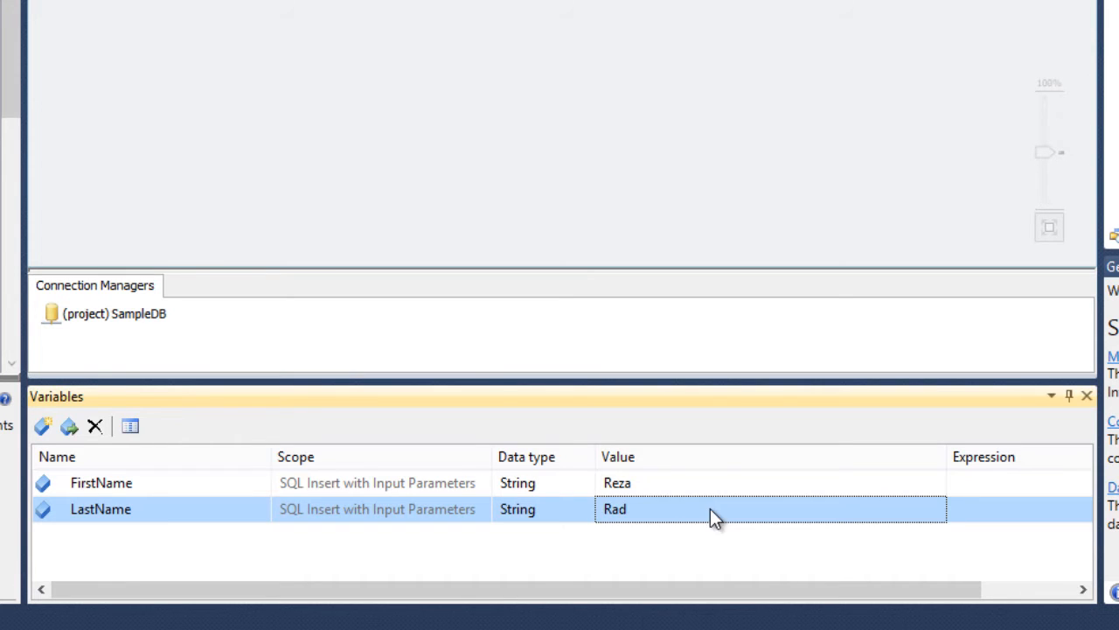
# - Add an Execute SQL Task to the control flow, open its editor, and set its connection to SampleDB
pyautogui.click(438, 116)
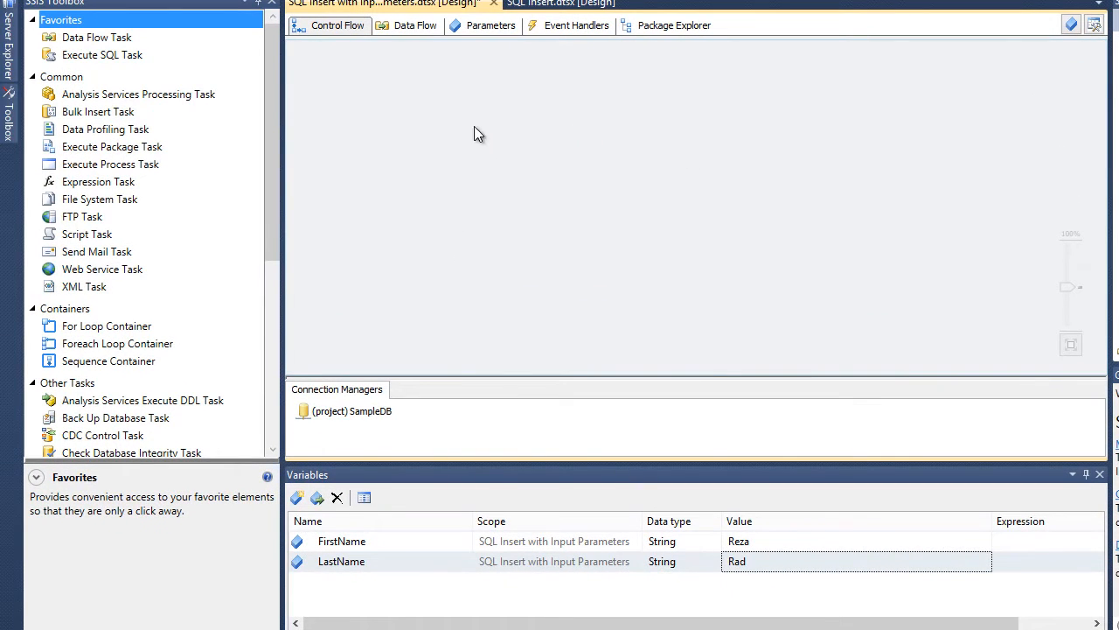
pyautogui.moveTo(70, 56); pyautogui.dragTo(536, 156)
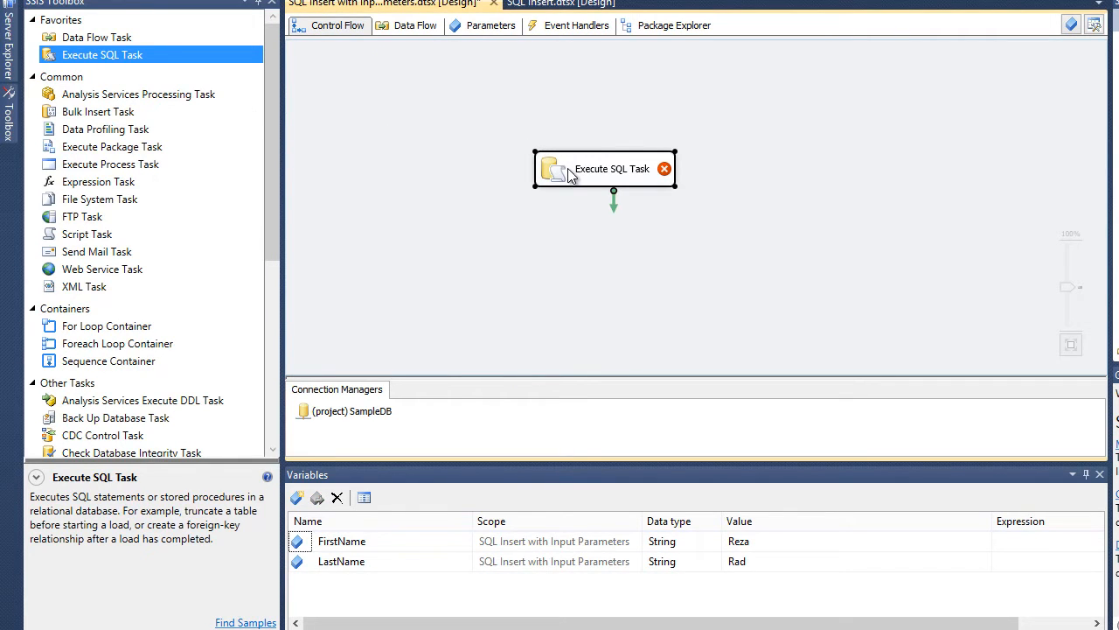
pyautogui.doubleClick(569, 172)
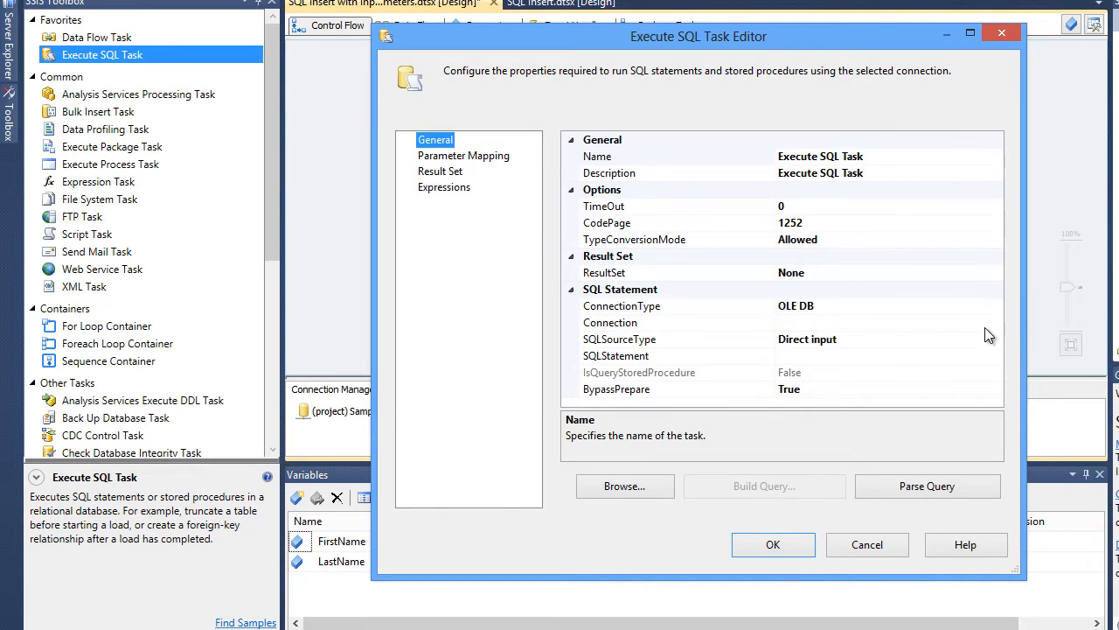
pyautogui.click(990, 324)
pyautogui.click(996, 323)
pyautogui.click(813, 359)
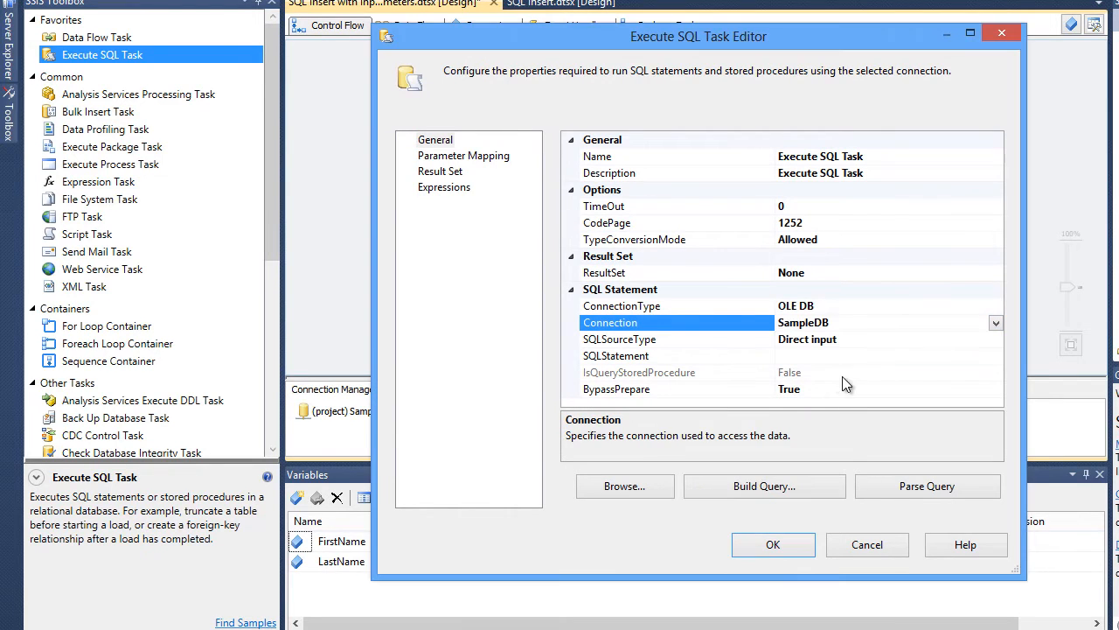
# - Open the SQL statement editor and begin the query with insert into
pyautogui.click(864, 355)
pyautogui.click(995, 355)
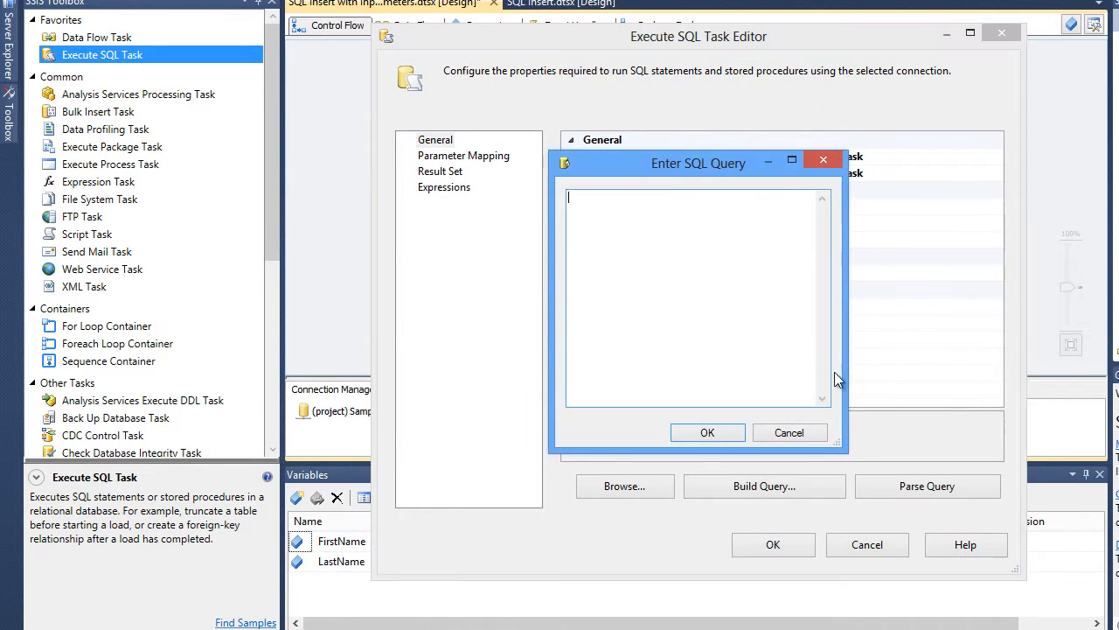
pyautogui.moveTo(704, 176); pyautogui.dragTo(570, 181)
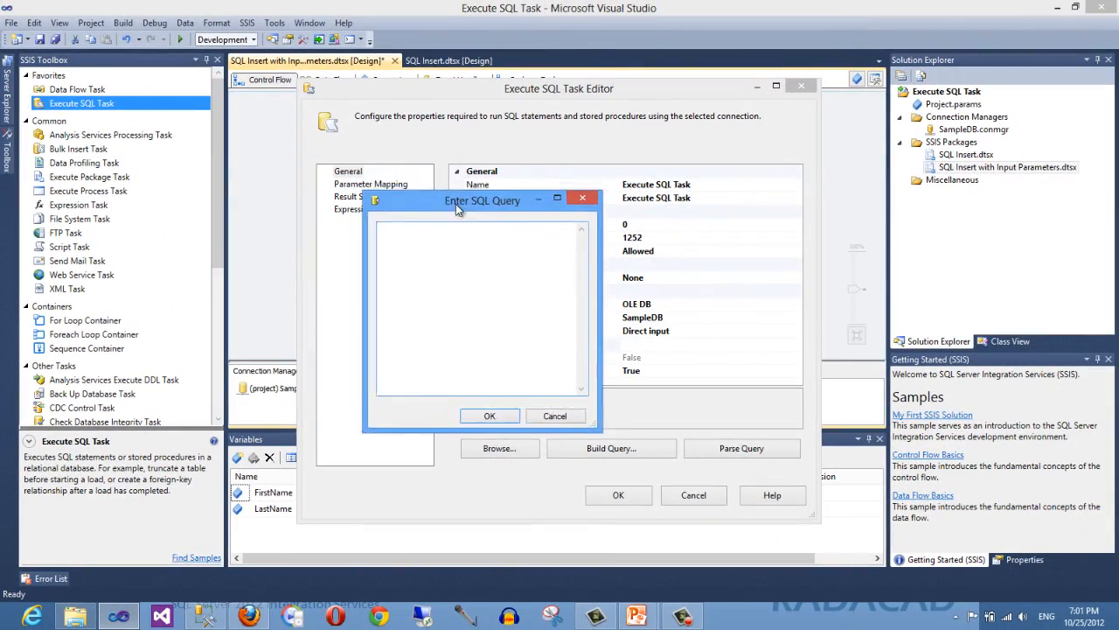
pyautogui.moveTo(456, 204); pyautogui.dragTo(460, 210)
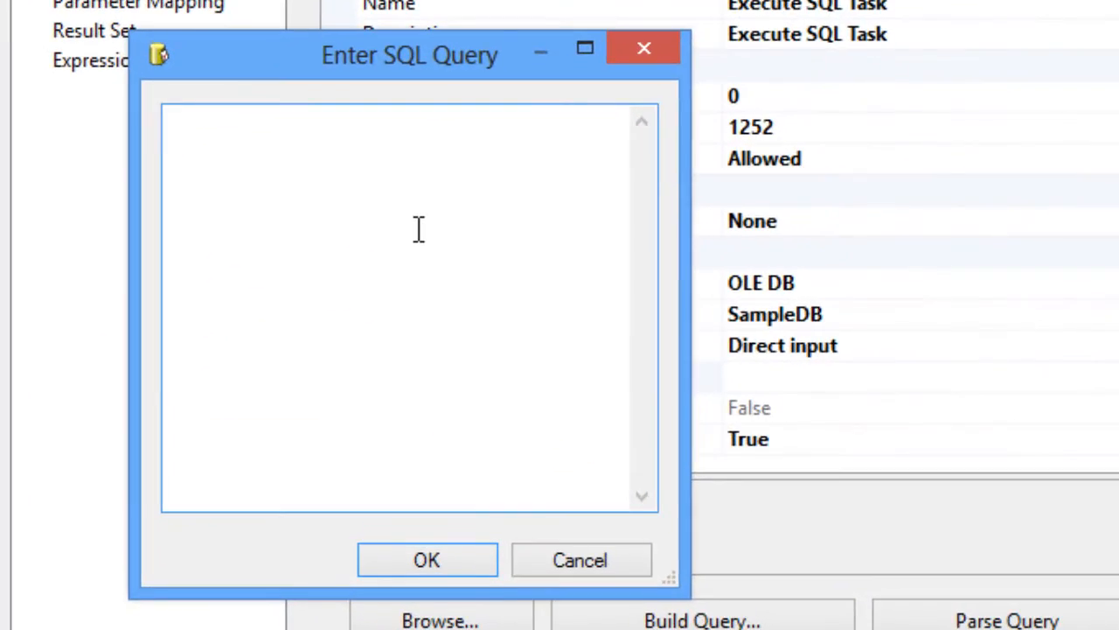
pyautogui.write('insert in')
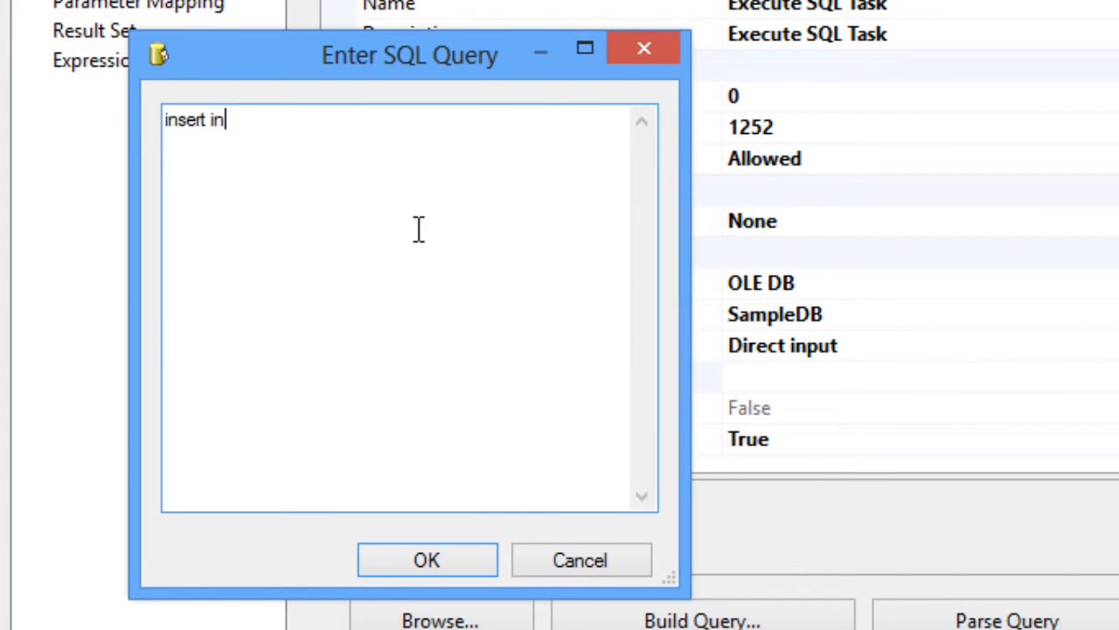
pyautogui.write('to')
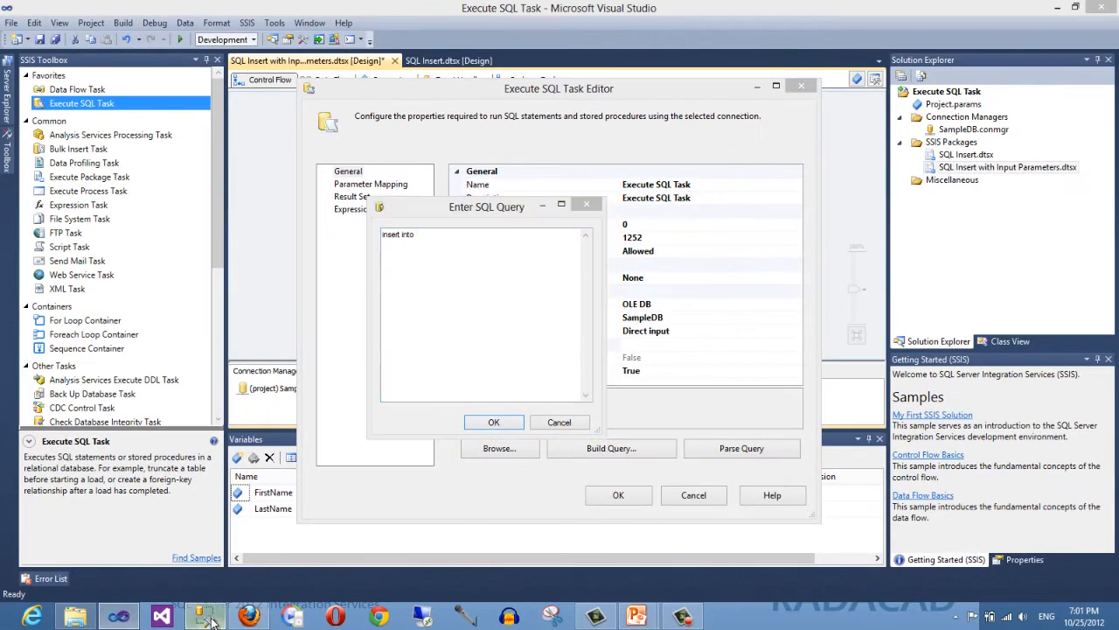
# - Switch to SQL Server Management Studio and delete the previously inserted sample employee row from the dbo.Employee table
pyautogui.click(206, 617)
pyautogui.click(320, 175)
pyautogui.click(300, 157)
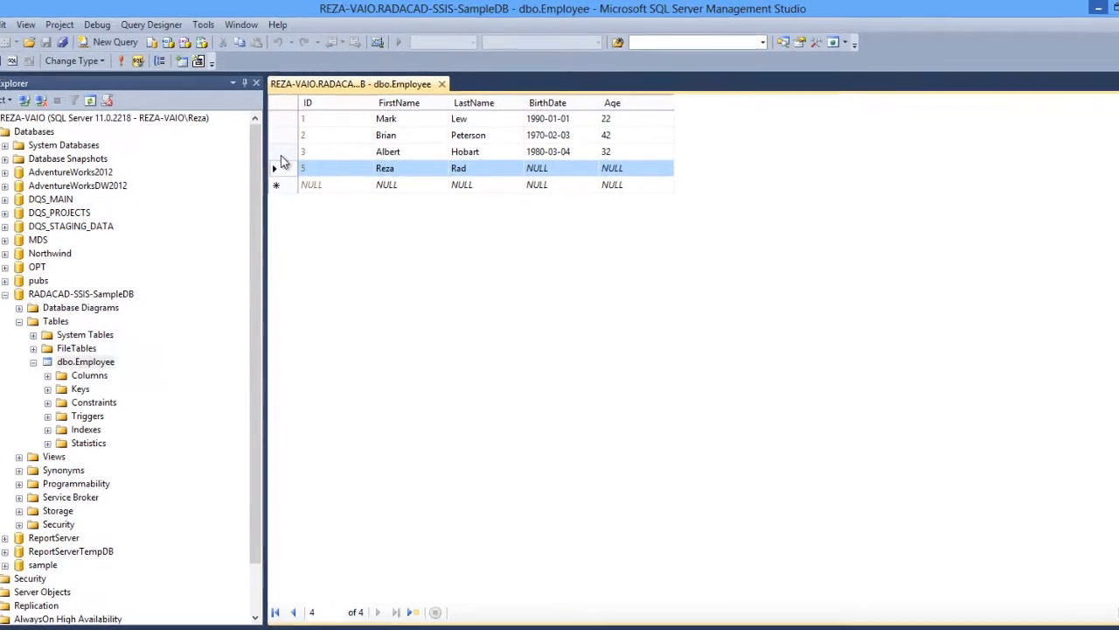
pyautogui.press('Delete')
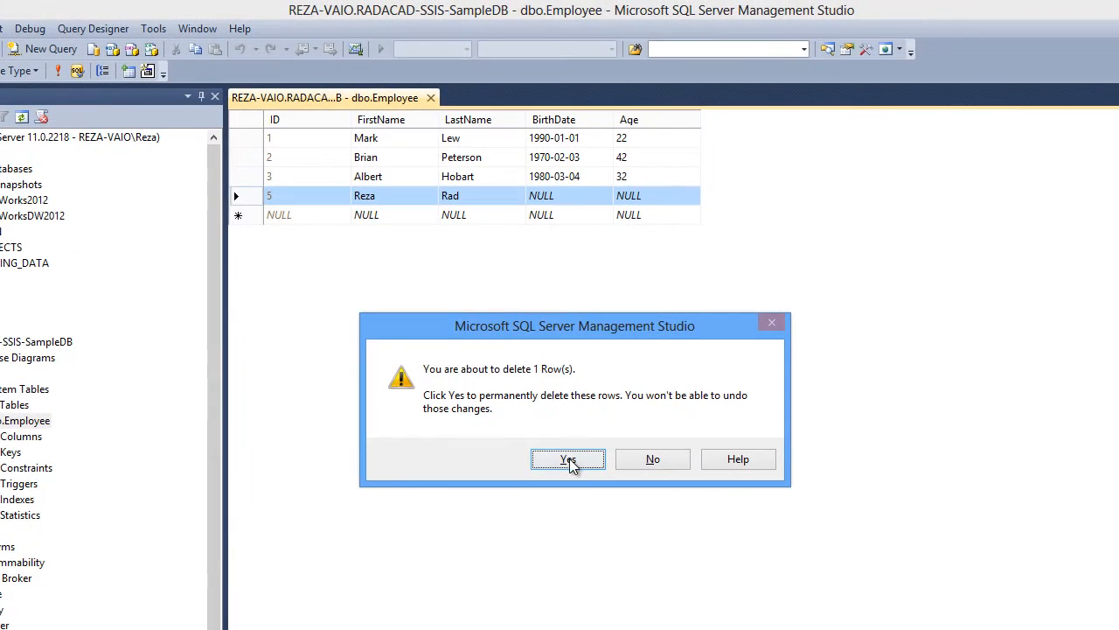
pyautogui.click(599, 453)
pyautogui.click(57, 70)
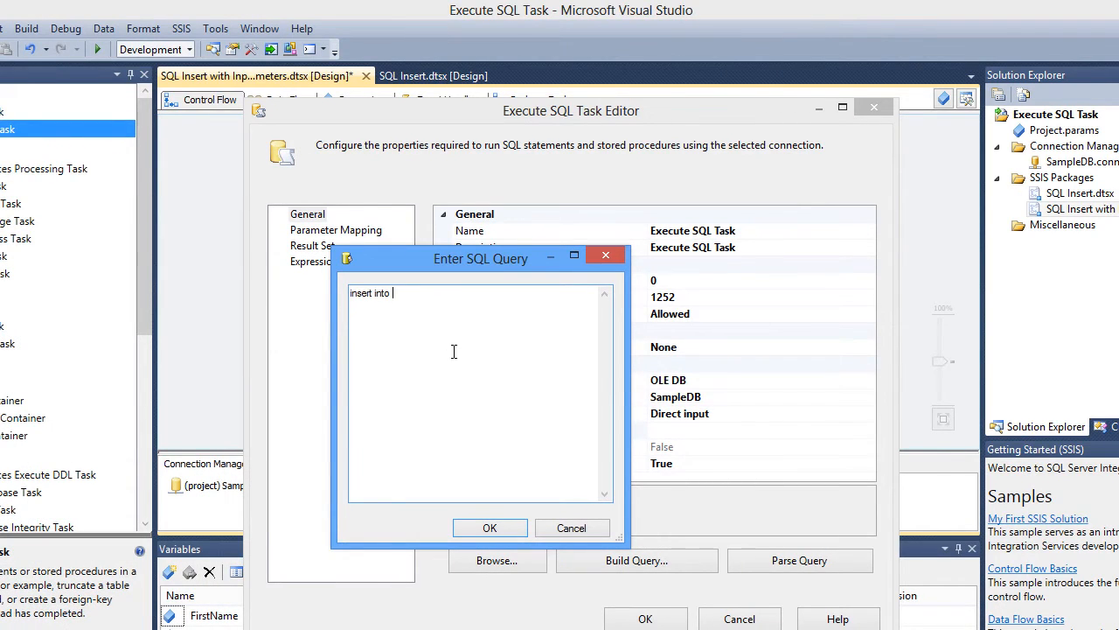
# - Complete the SQL statement as insert into dbo.employee(firstname,lastname) value(?,?) and confirm it
pyautogui.write('dbo.empl')
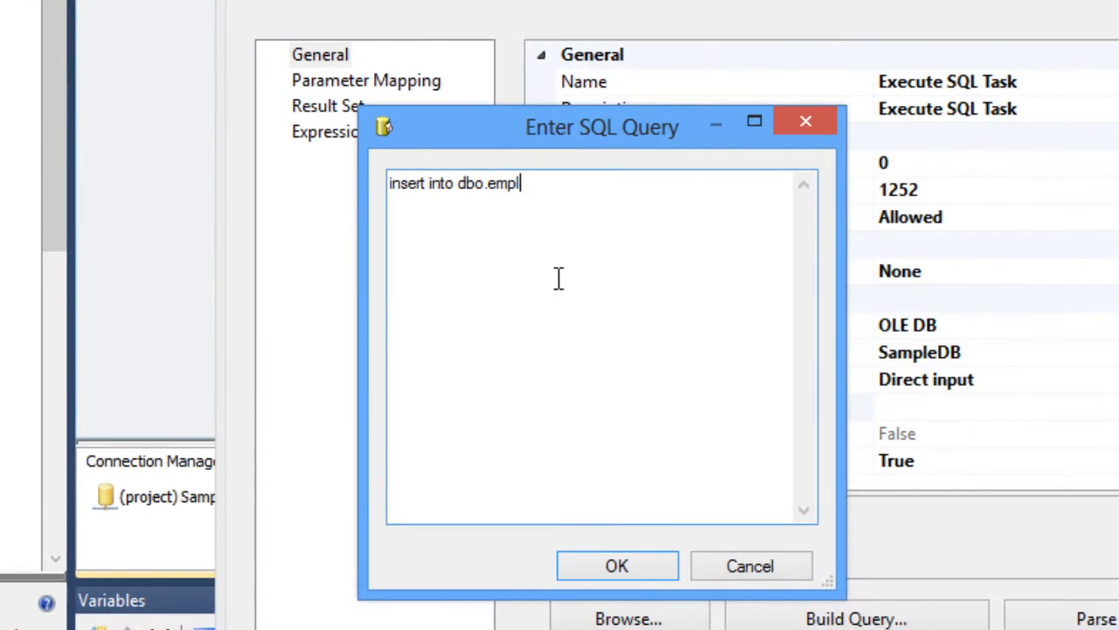
pyautogui.write('oyee(firs')
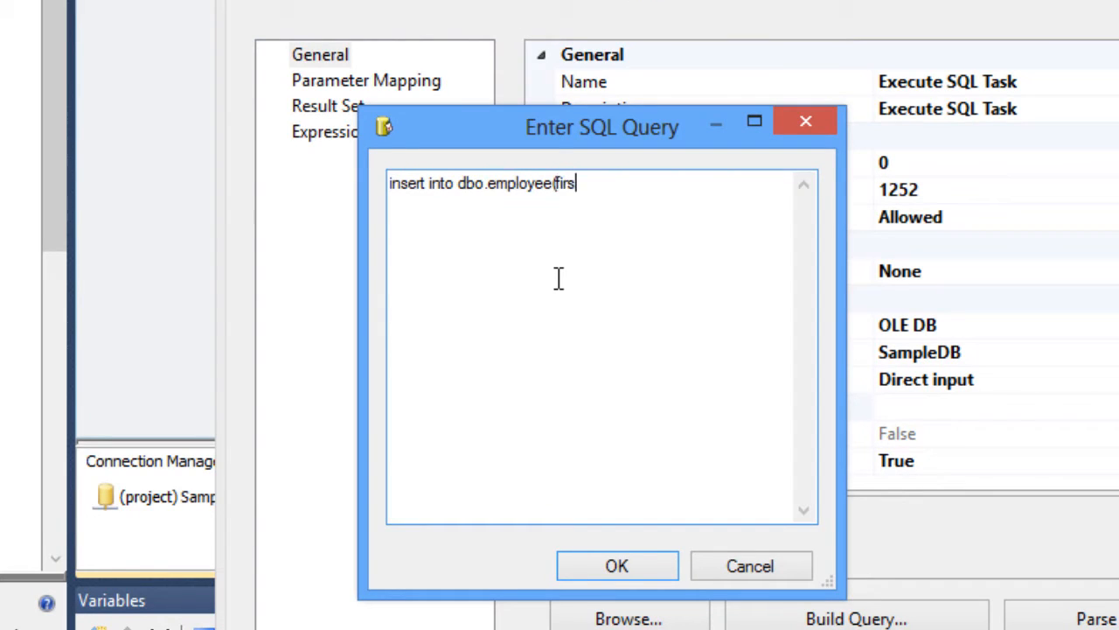
pyautogui.write('tname,last')
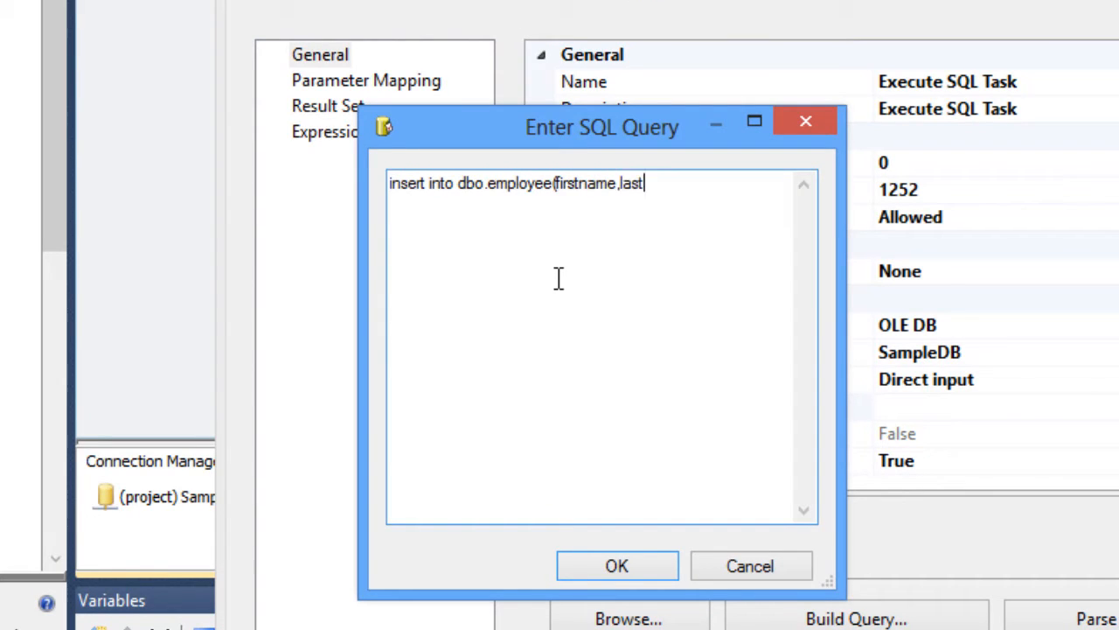
pyautogui.write('name) value(')
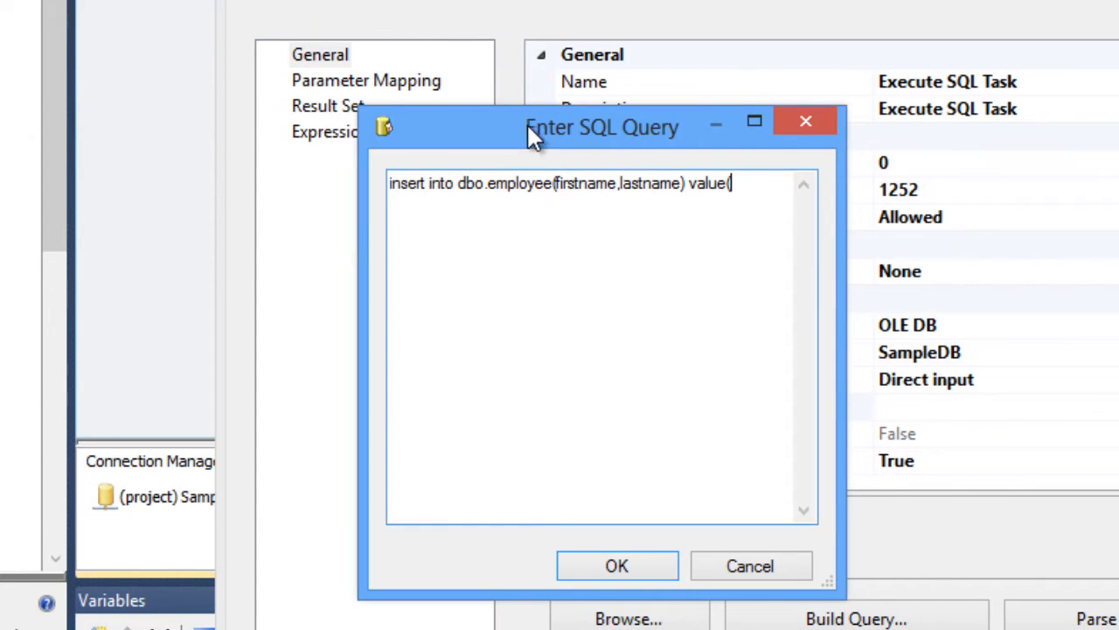
pyautogui.moveTo(525, 125); pyautogui.dragTo(417, 242)
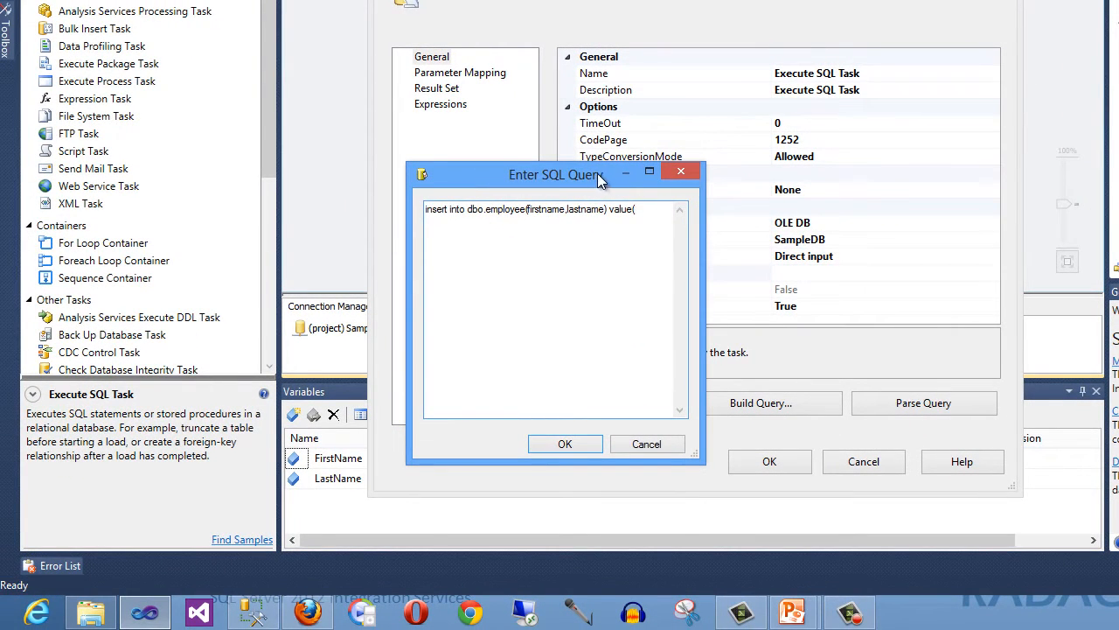
pyautogui.moveTo(597, 181); pyautogui.dragTo(576, 316)
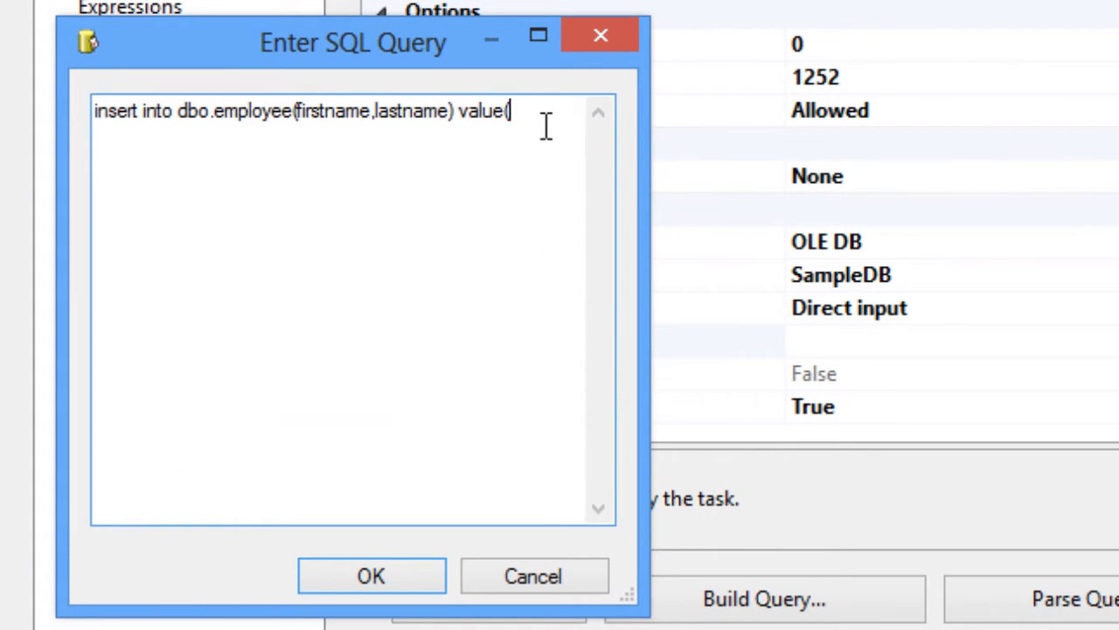
pyautogui.write('?,?')
pyautogui.write(')')
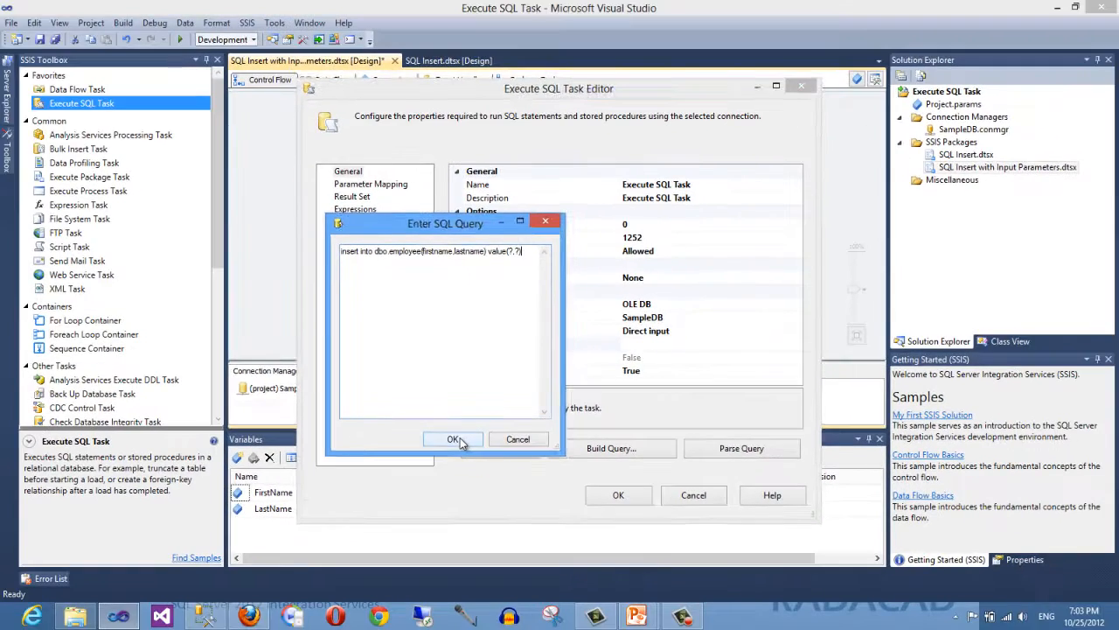
pyautogui.click(433, 495)
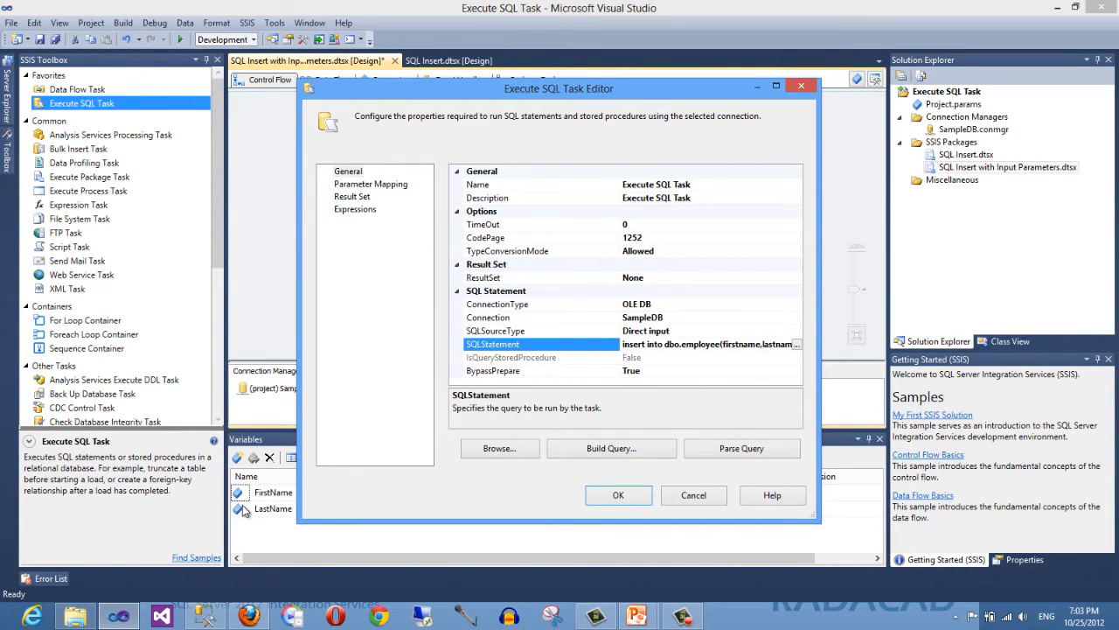
# - Open the task's parameter mapping page and add a new parameter mapping row
pyautogui.moveTo(455, 104); pyautogui.dragTo(623, 127)
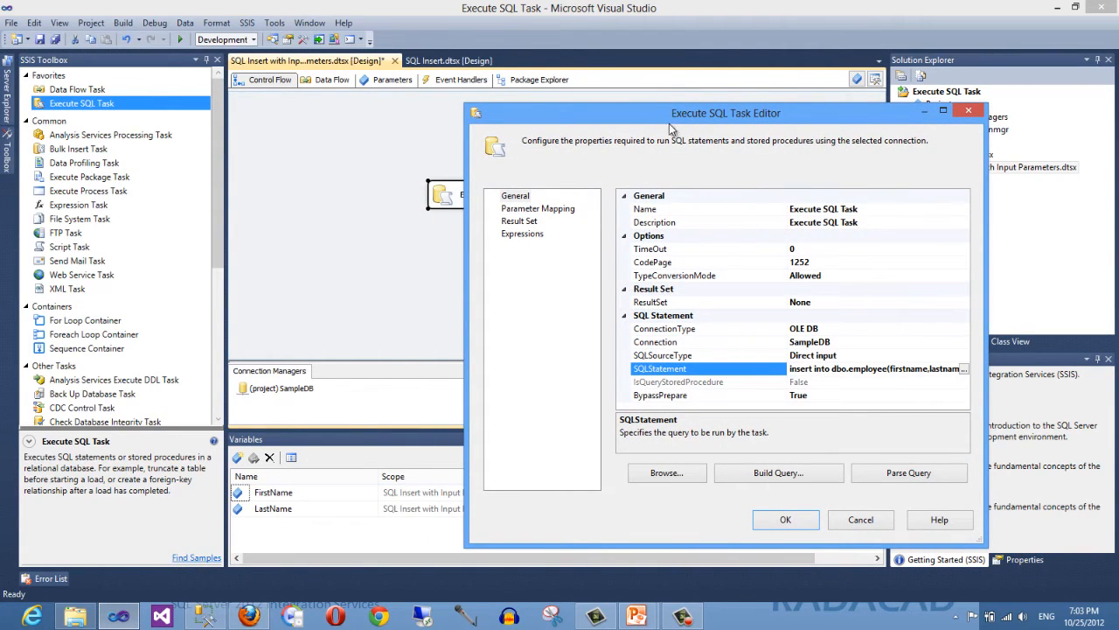
pyautogui.moveTo(642, 112); pyautogui.dragTo(608, 66)
pyautogui.click(489, 165)
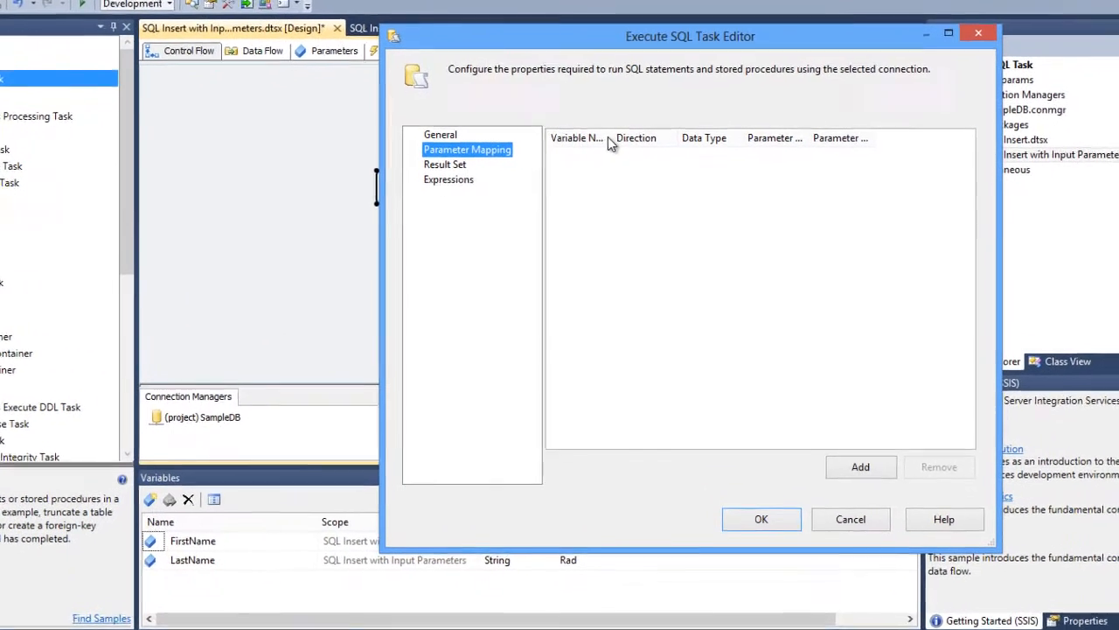
pyautogui.click(853, 472)
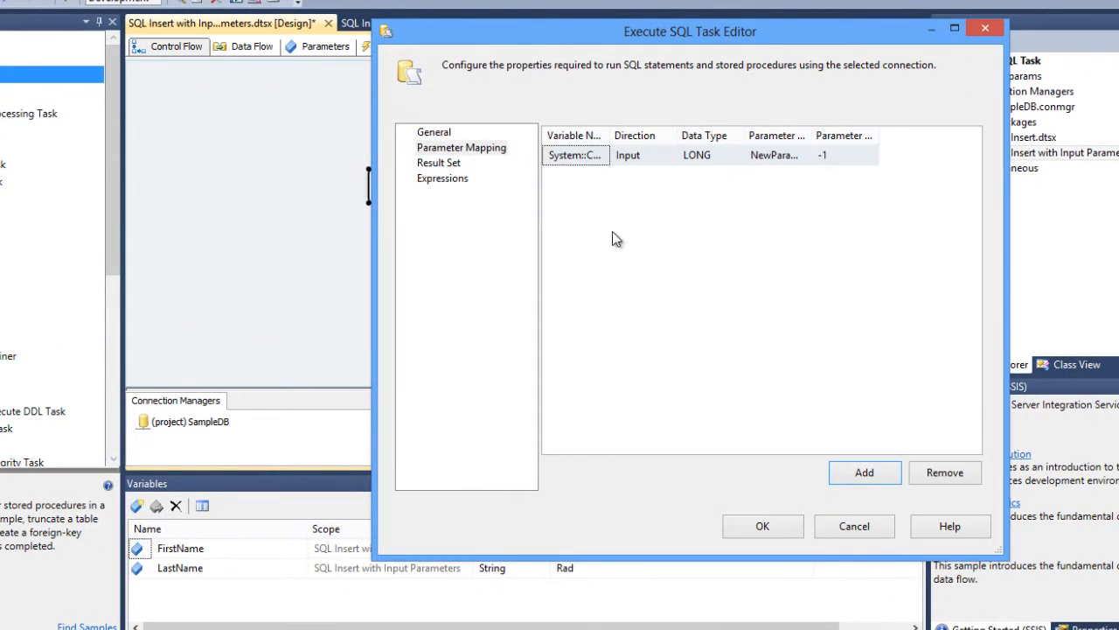
# - Map the new parameter row to the User::FirstName variable
pyautogui.moveTo(612, 135); pyautogui.dragTo(667, 135)
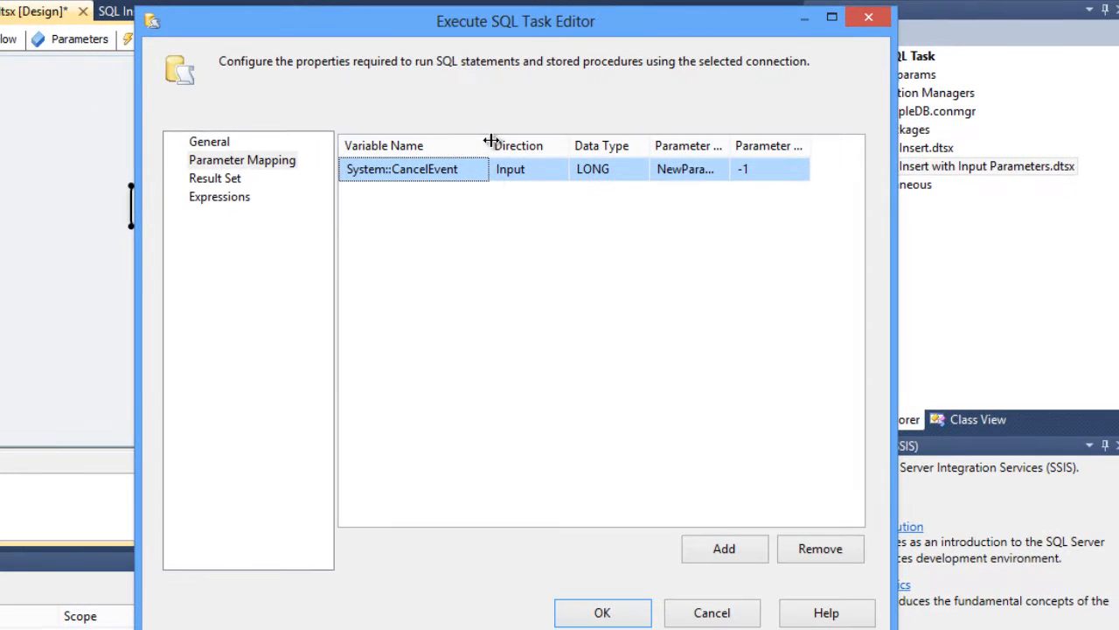
pyautogui.click(480, 174)
pyautogui.click(480, 171)
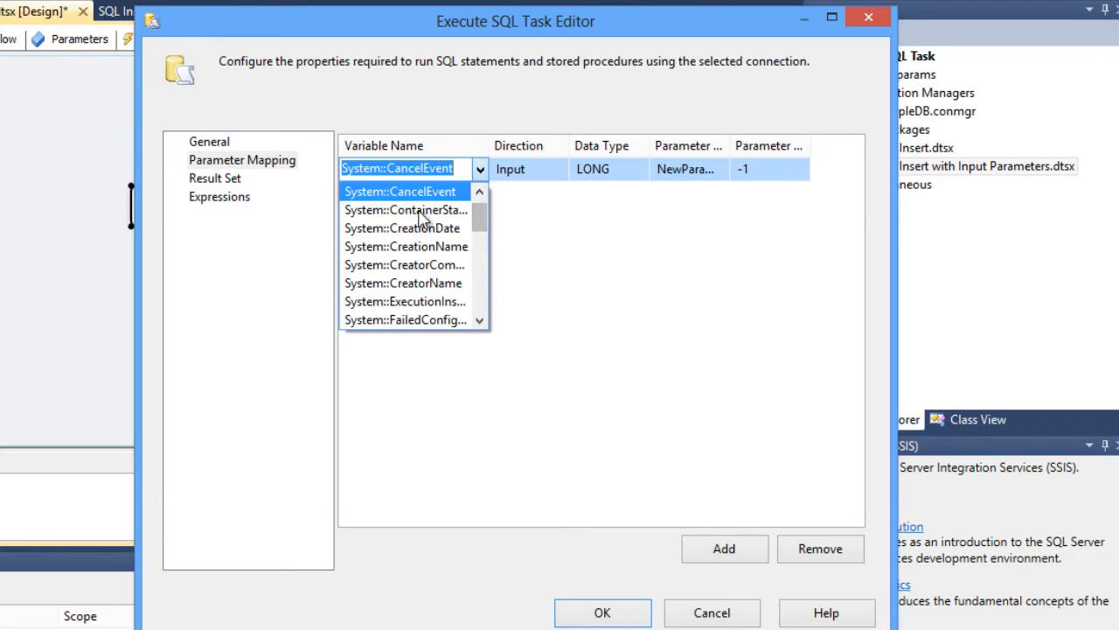
pyautogui.click(516, 185)
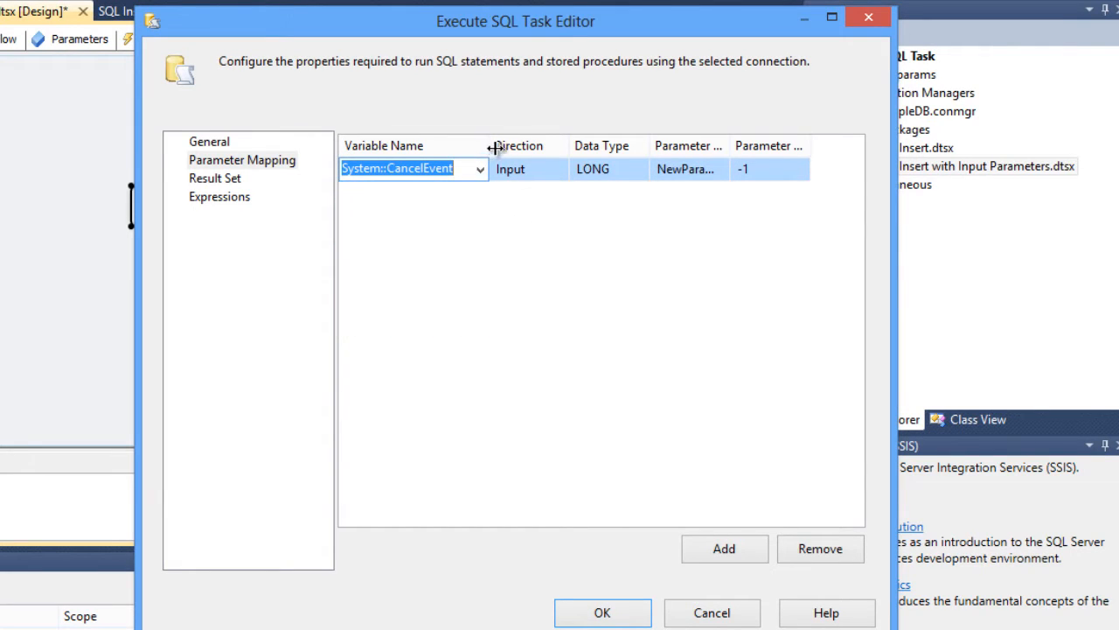
pyautogui.moveTo(490, 145); pyautogui.dragTo(554, 145)
pyautogui.click(544, 169)
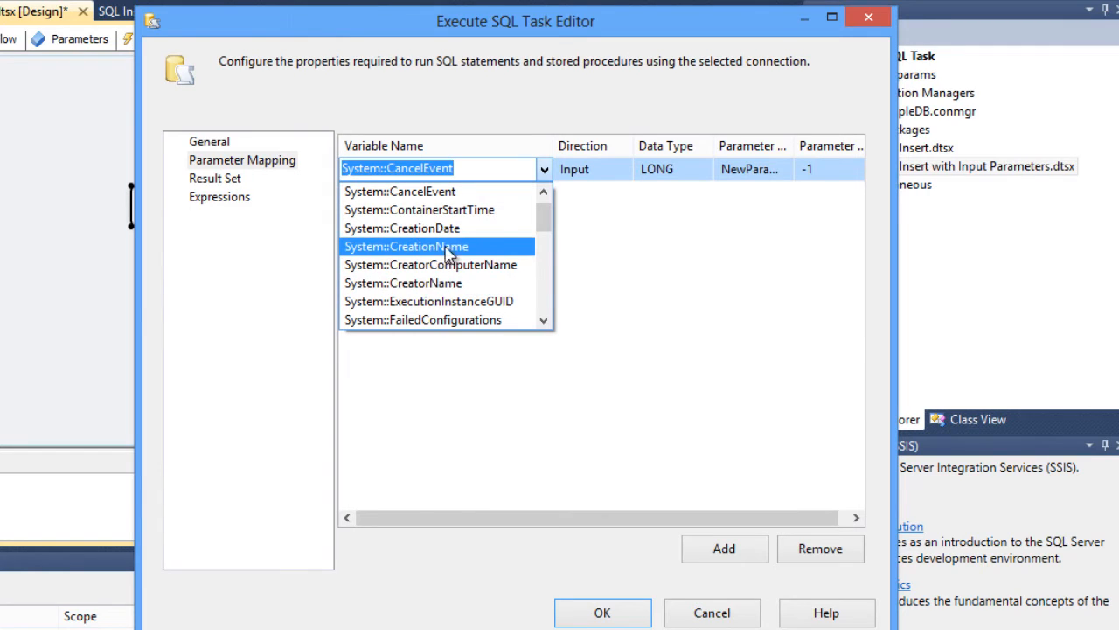
pyautogui.moveTo(545, 219); pyautogui.dragTo(542, 301)
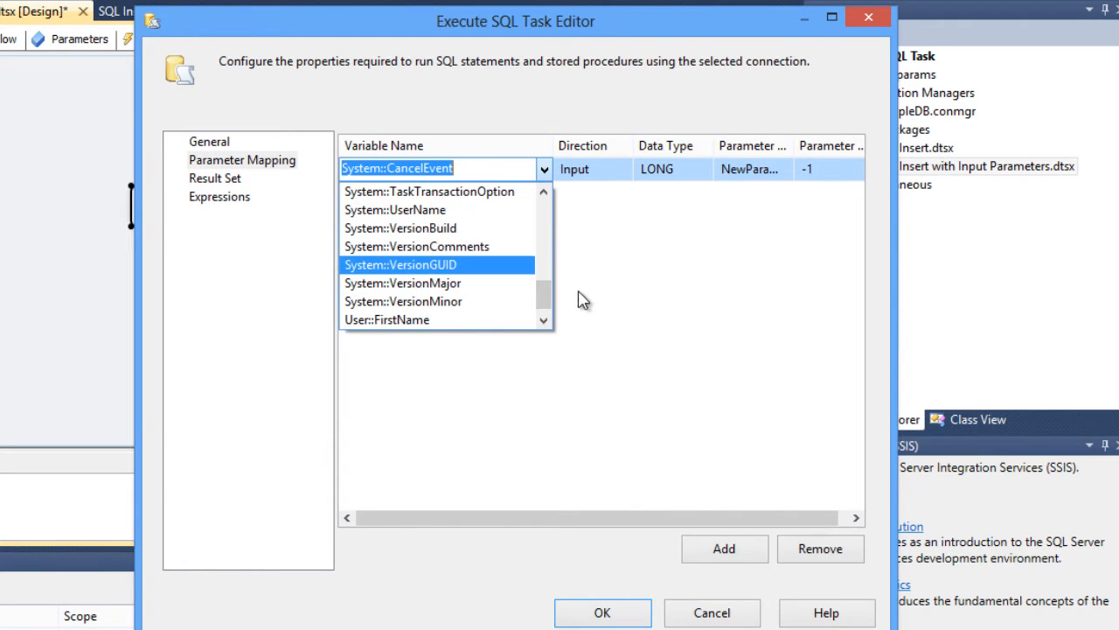
pyautogui.moveTo(546, 290); pyautogui.dragTo(545, 303)
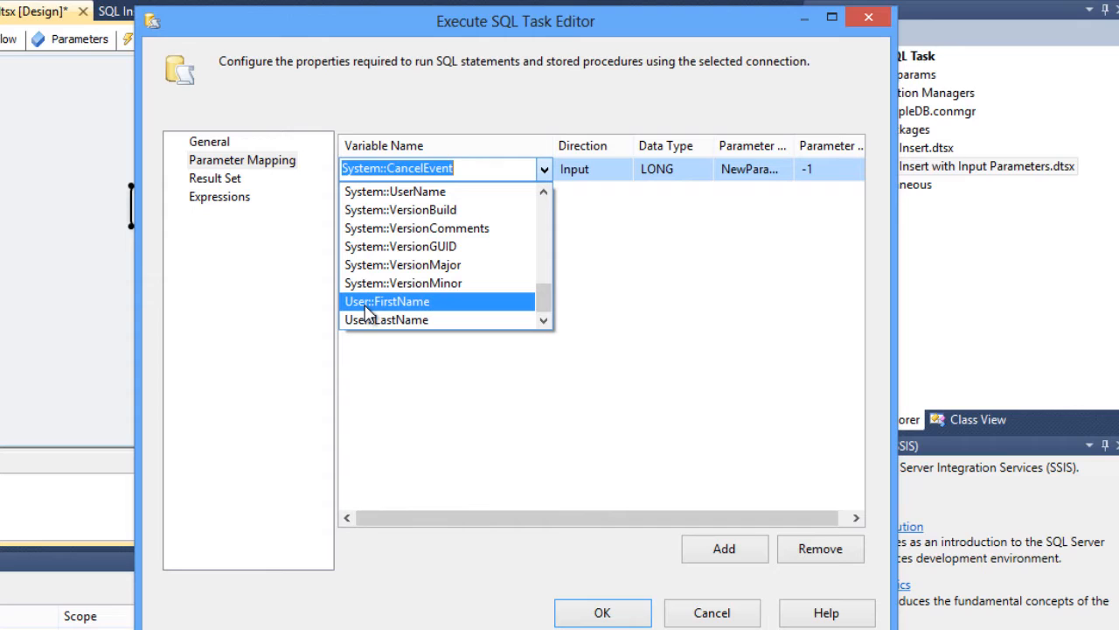
pyautogui.click(366, 302)
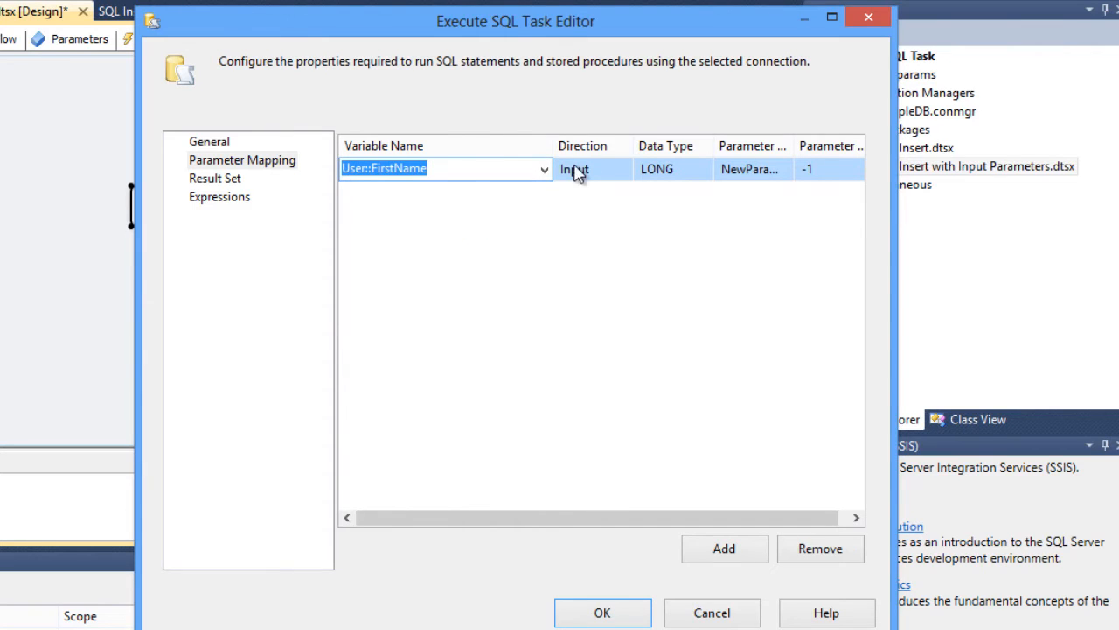
# - Set the FirstName mapping's direction to Input and its data type to VARCHAR
pyautogui.moveTo(555, 144); pyautogui.dragTo(486, 144)
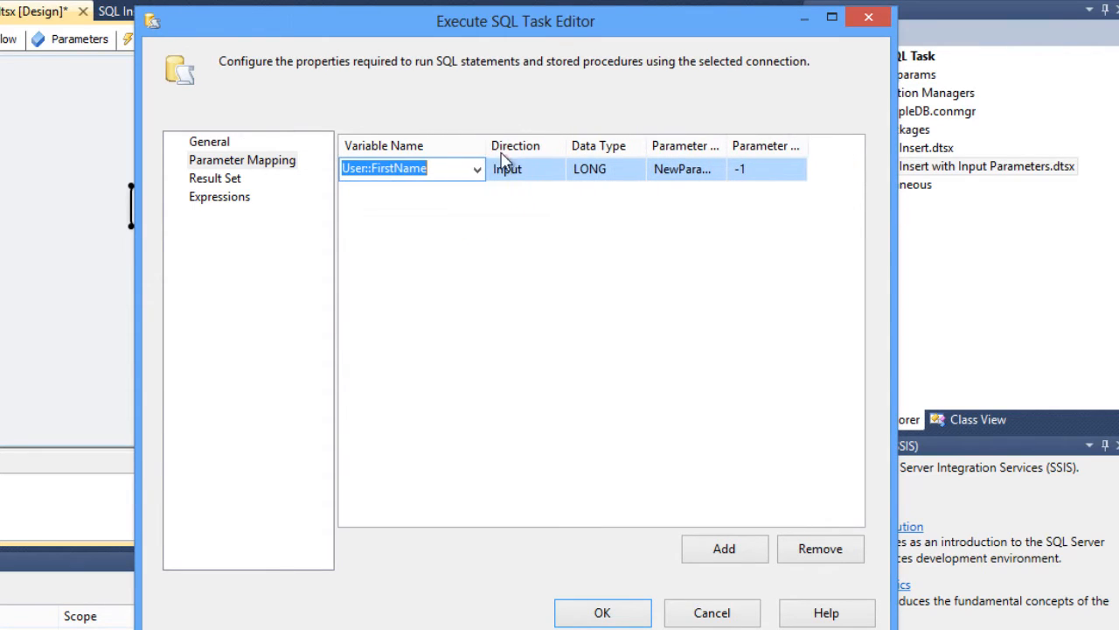
pyautogui.click(560, 182)
pyautogui.click(557, 175)
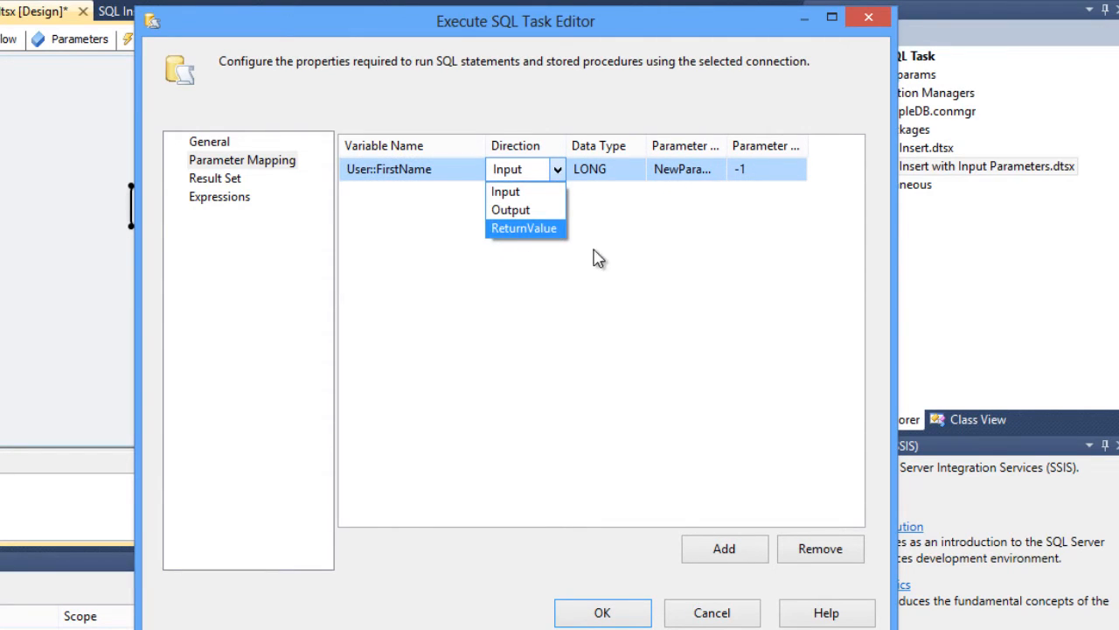
pyautogui.click(647, 238)
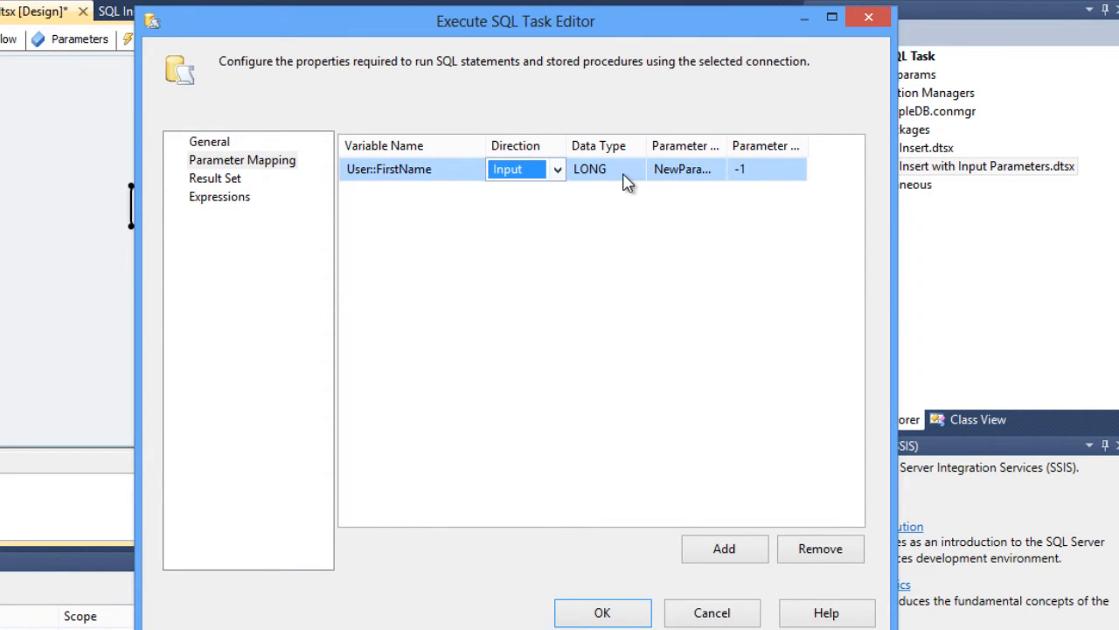
pyautogui.click(628, 182)
pyautogui.click(641, 172)
pyautogui.click(656, 234)
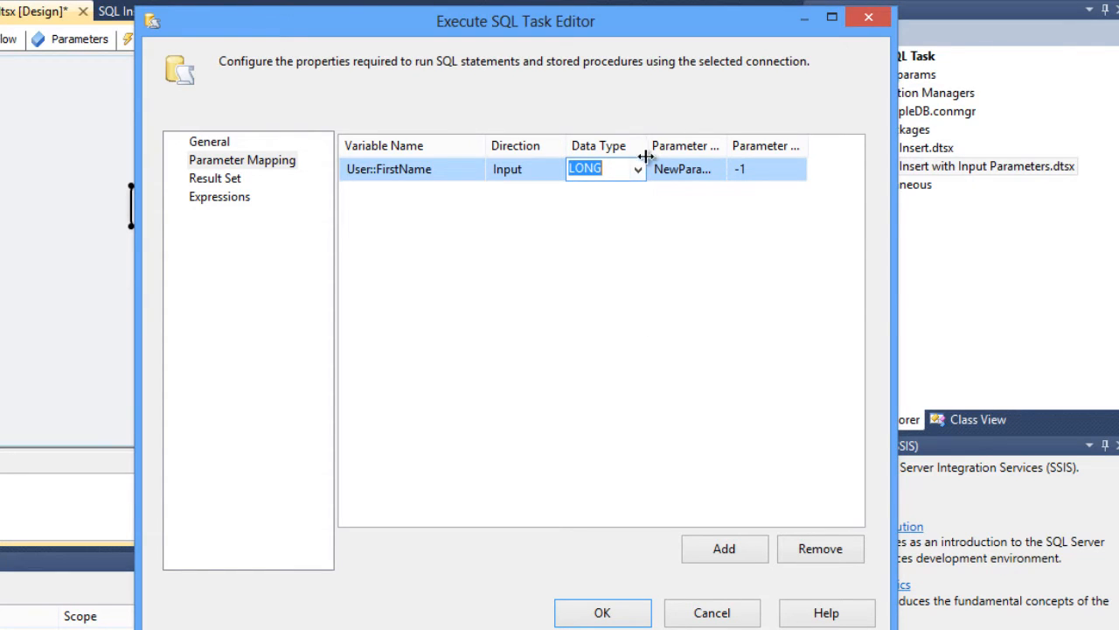
pyautogui.moveTo(645, 156); pyautogui.dragTo(677, 156)
pyautogui.click(668, 170)
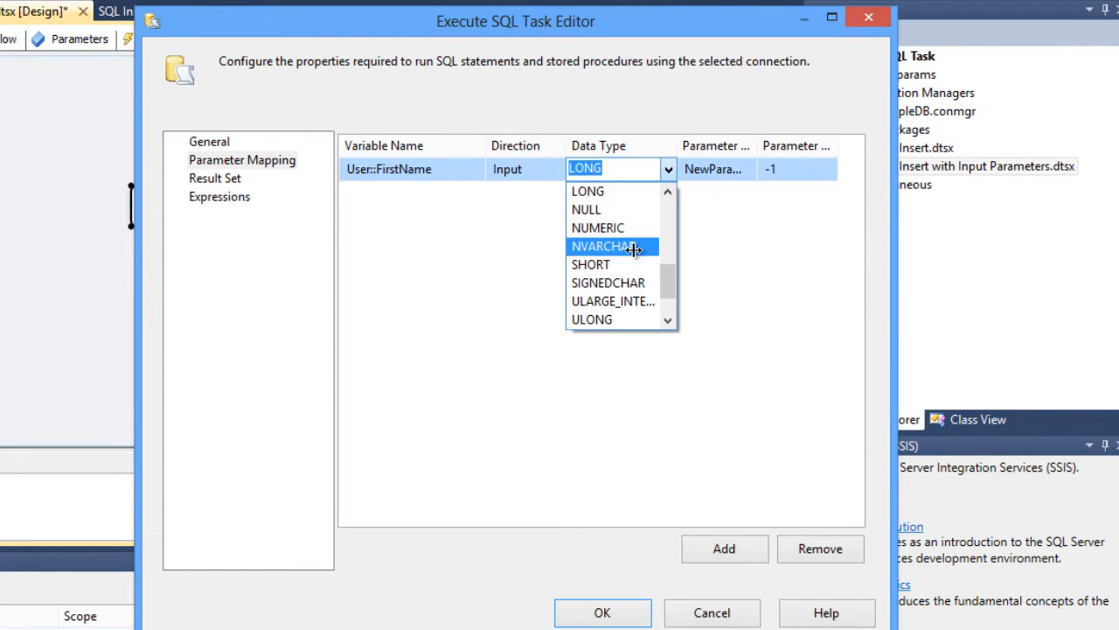
pyautogui.scroll(1, 625, 255)
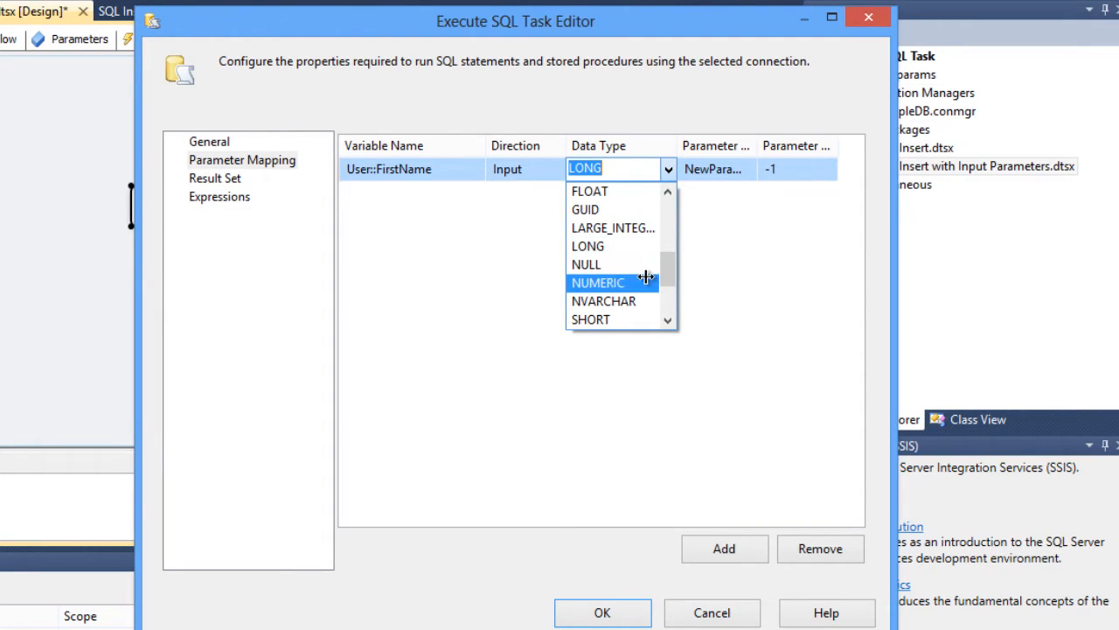
pyautogui.scroll(-2, 627, 301)
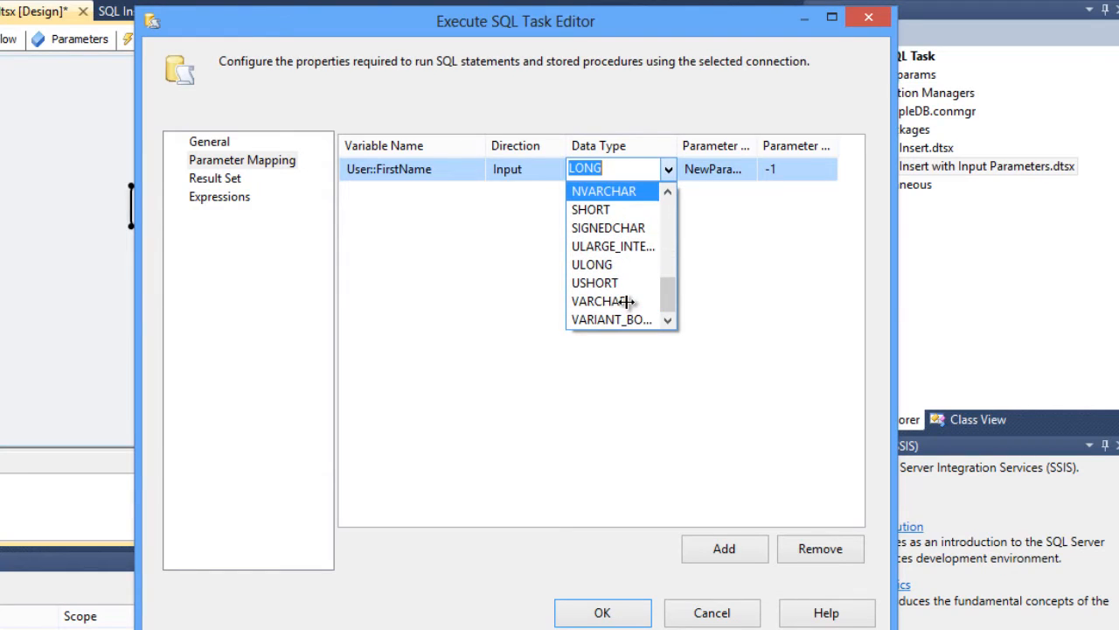
pyautogui.click(626, 301)
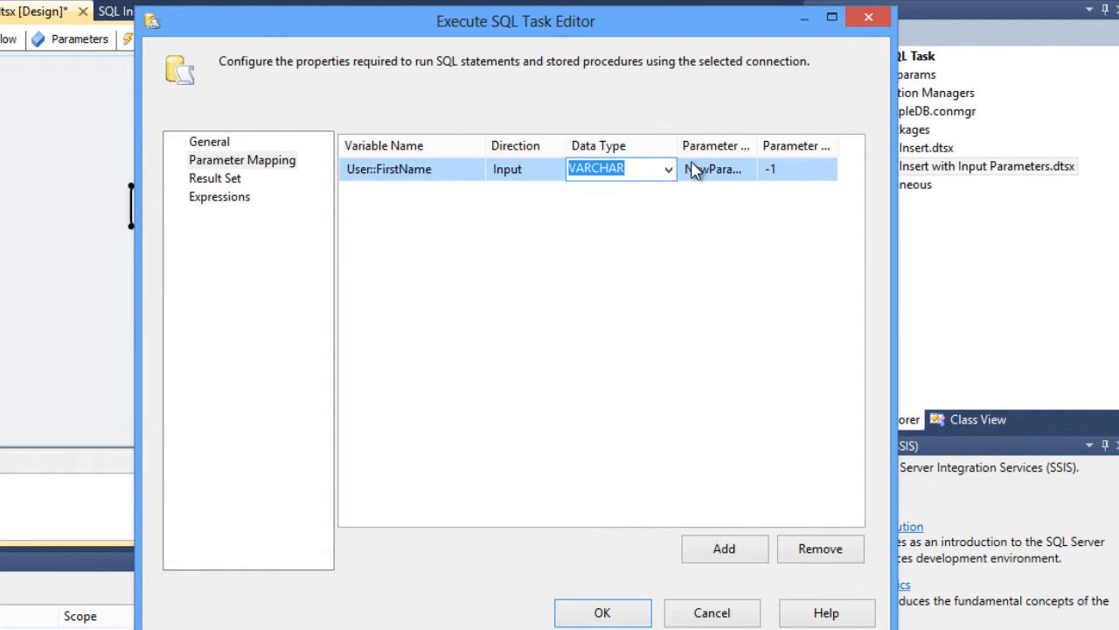
# - Set the FirstName mapping's parameter name to 0
pyautogui.moveTo(679, 146); pyautogui.dragTo(654, 147)
pyautogui.moveTo(729, 146); pyautogui.dragTo(783, 152)
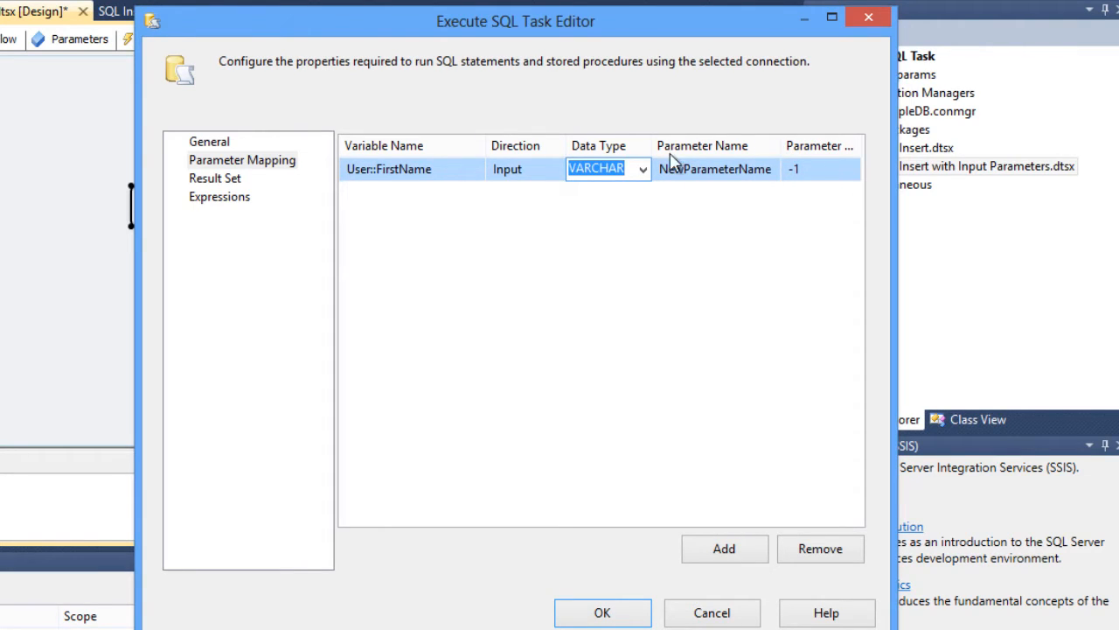
pyautogui.click(623, 214)
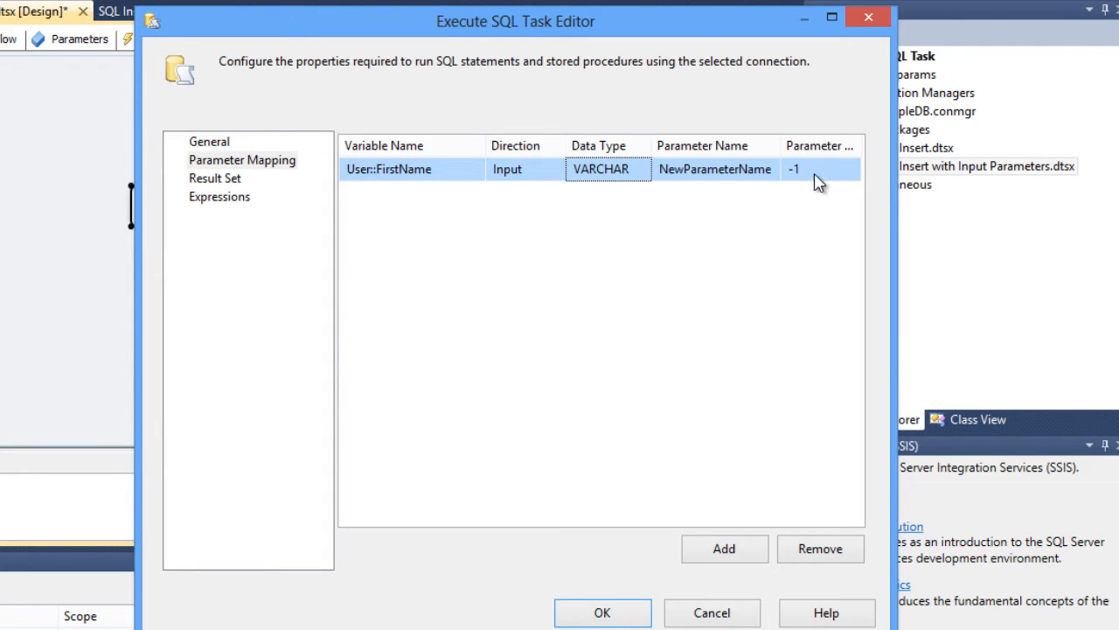
pyautogui.click(753, 170)
pyautogui.doubleClick(734, 169)
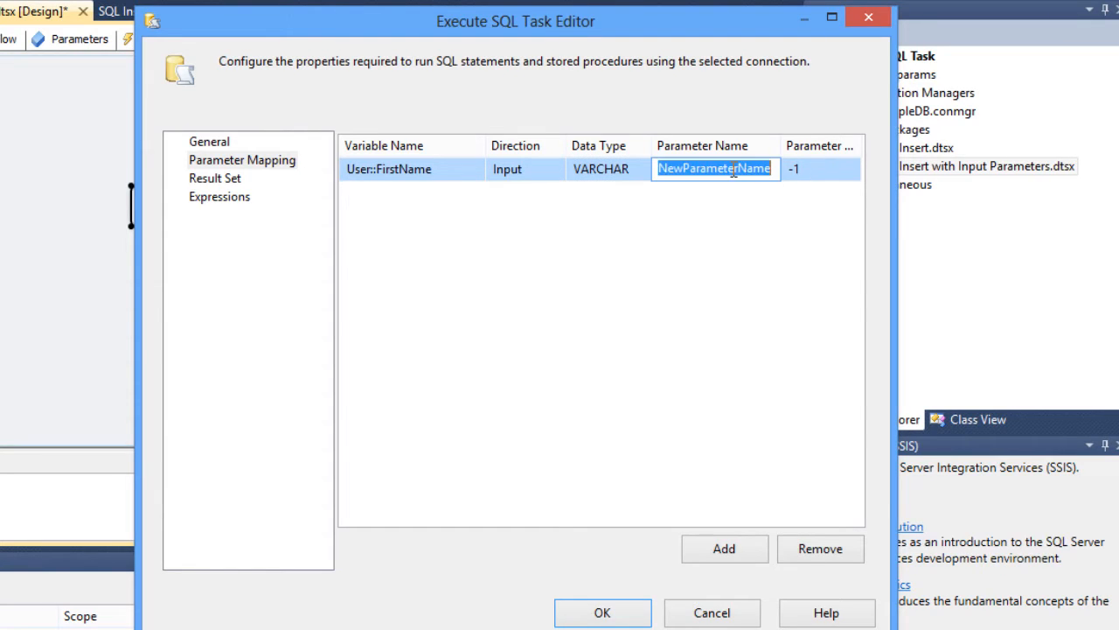
pyautogui.click(732, 171)
pyautogui.doubleClick(729, 171)
pyautogui.write('0')
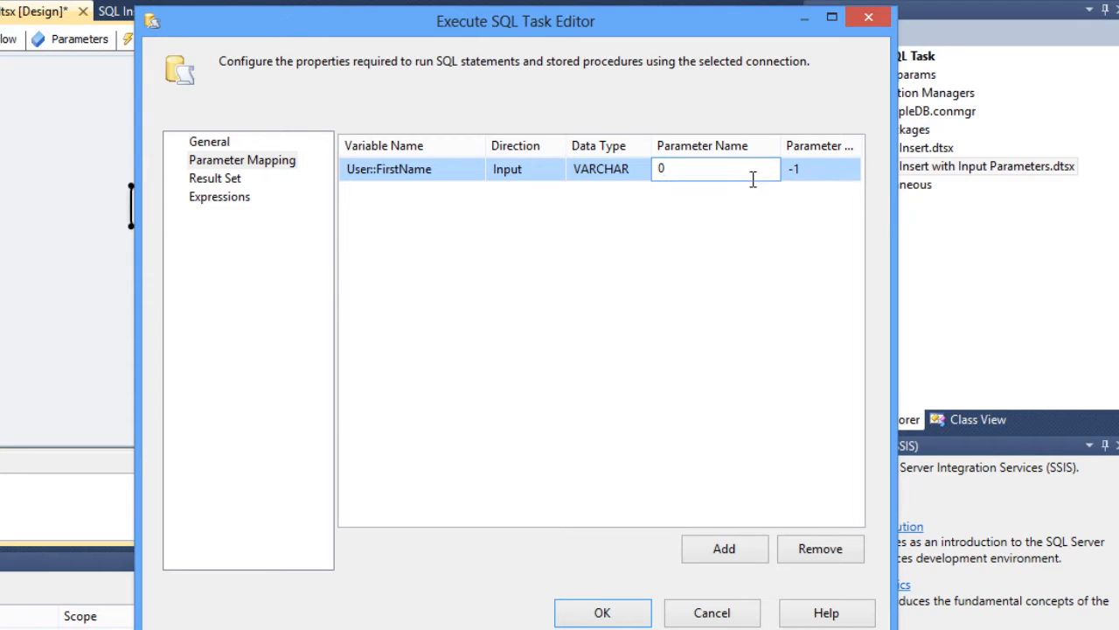
pyautogui.click(794, 209)
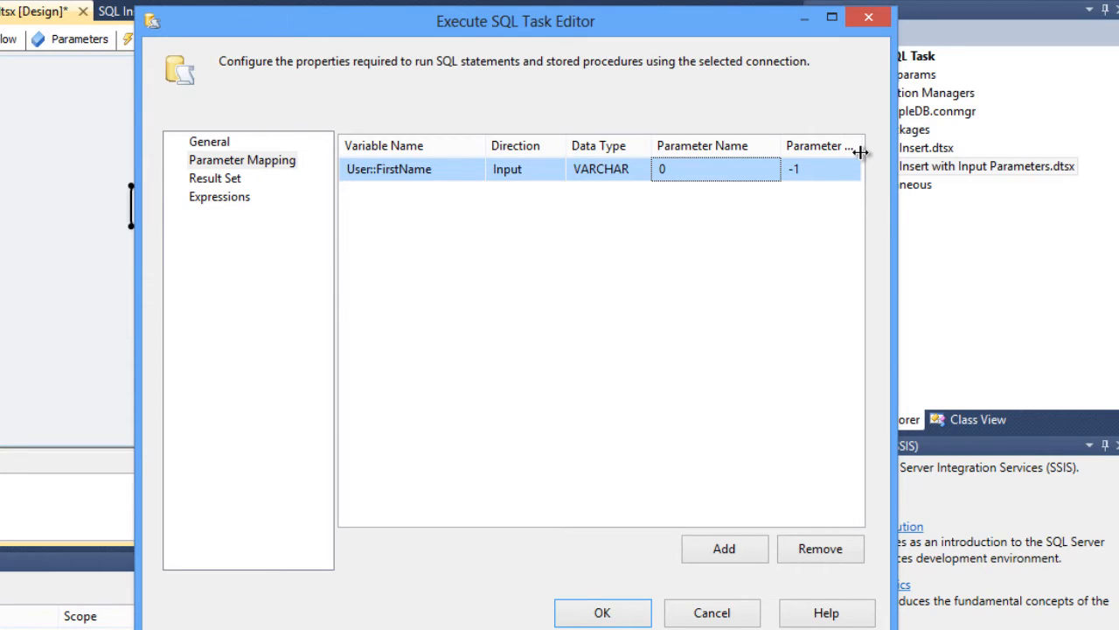
# - Add a second parameter mapping row and map it to the User::LastName variable
pyautogui.moveTo(861, 152); pyautogui.dragTo(879, 154)
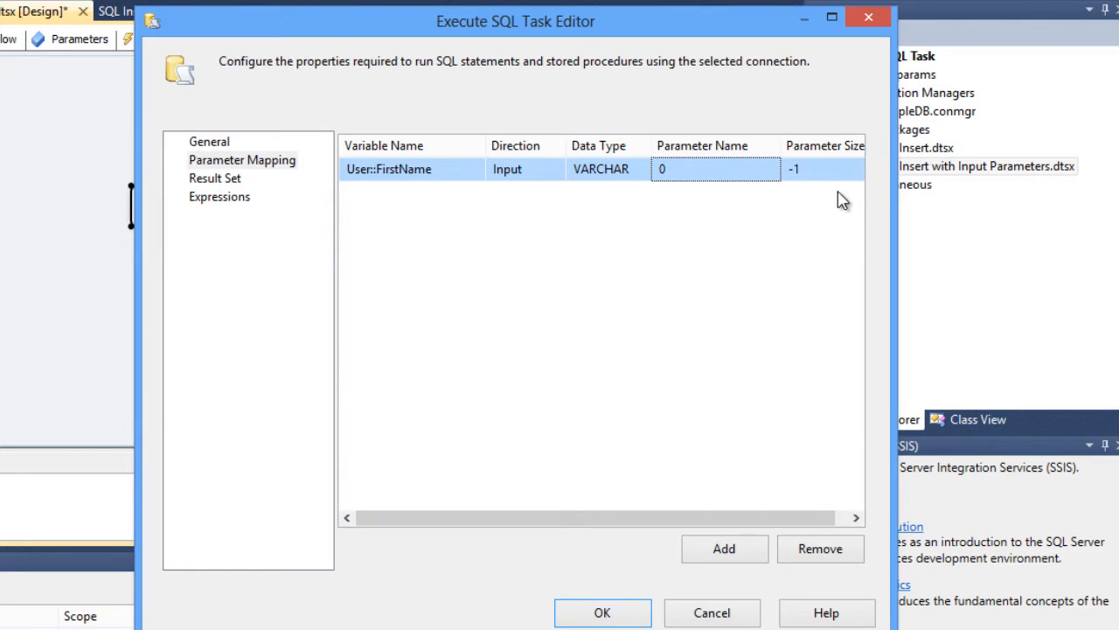
pyautogui.click(844, 174)
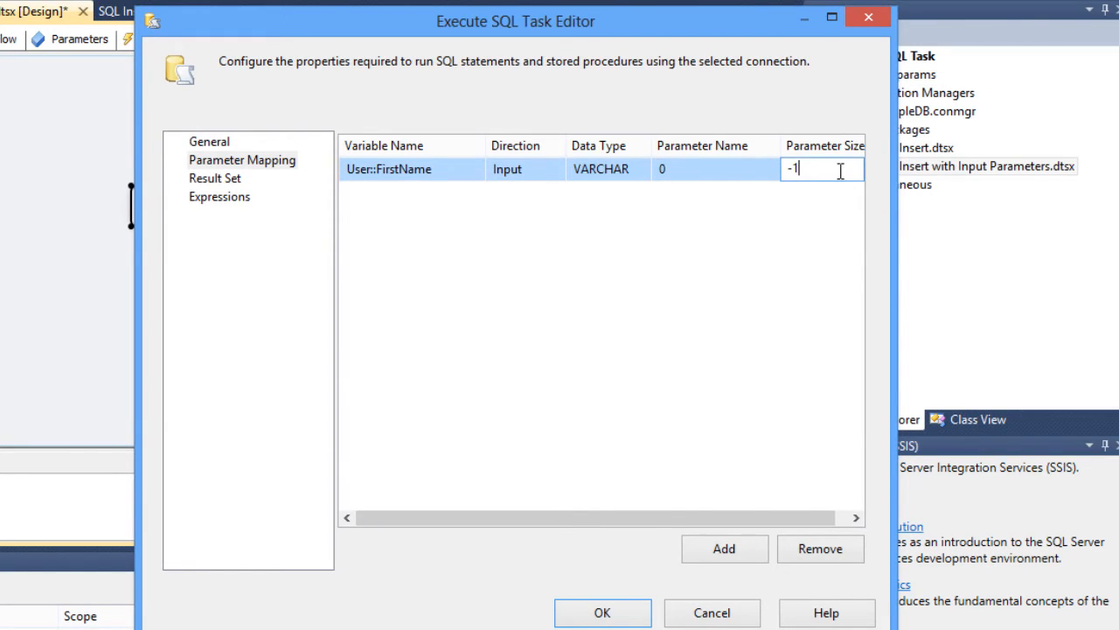
pyautogui.click(817, 211)
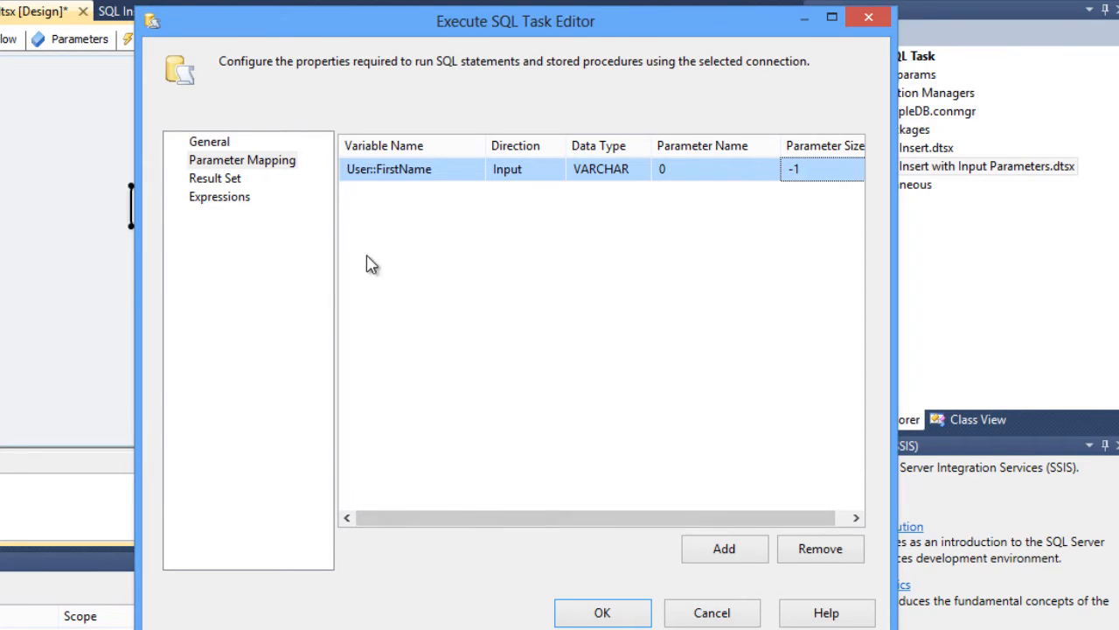
pyautogui.click(716, 550)
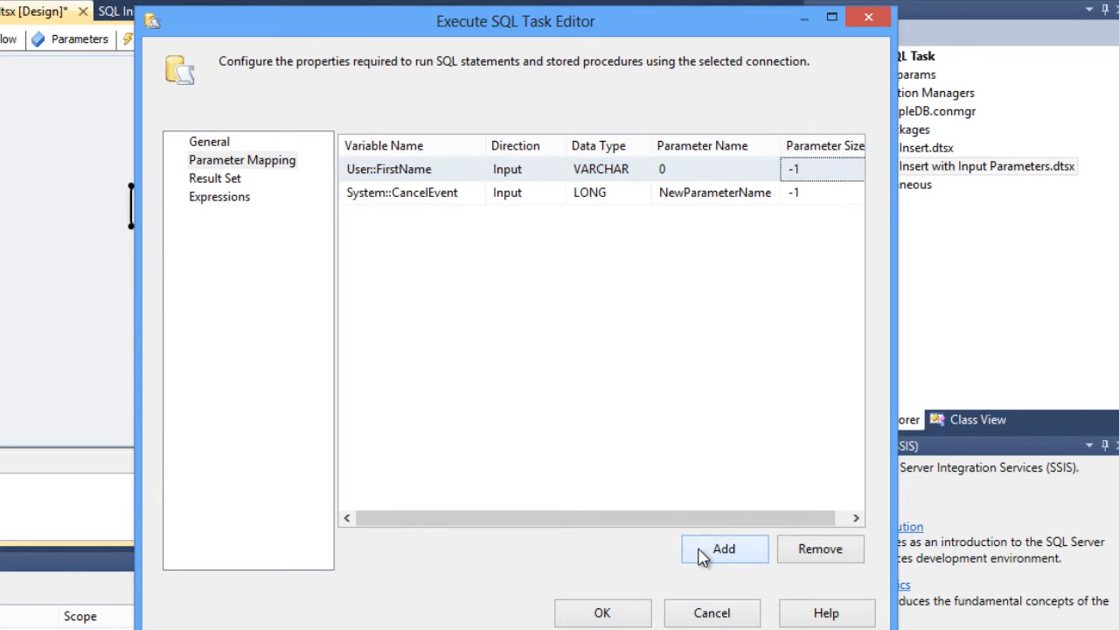
pyautogui.click(480, 199)
pyautogui.click(479, 194)
pyautogui.moveTo(476, 229); pyautogui.dragTo(476, 322)
pyautogui.click(420, 343)
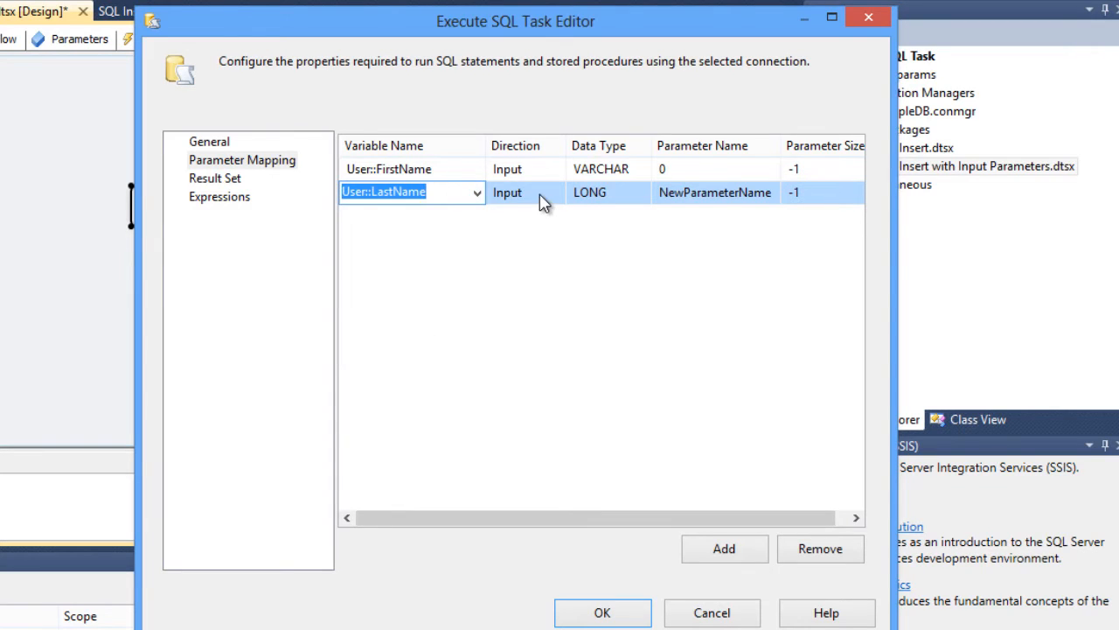
# - Set the LastName mapping's data type to VARCHAR and its parameter name to 1
pyautogui.click(537, 201)
pyautogui.click(605, 194)
pyautogui.click(642, 194)
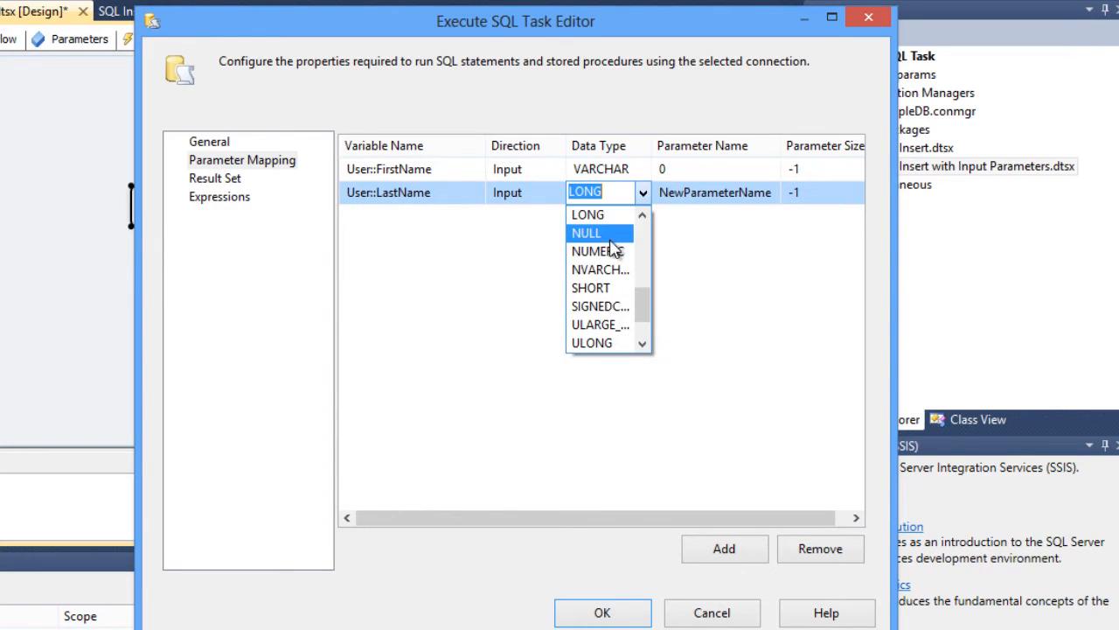
pyautogui.moveTo(652, 305); pyautogui.dragTo(647, 328)
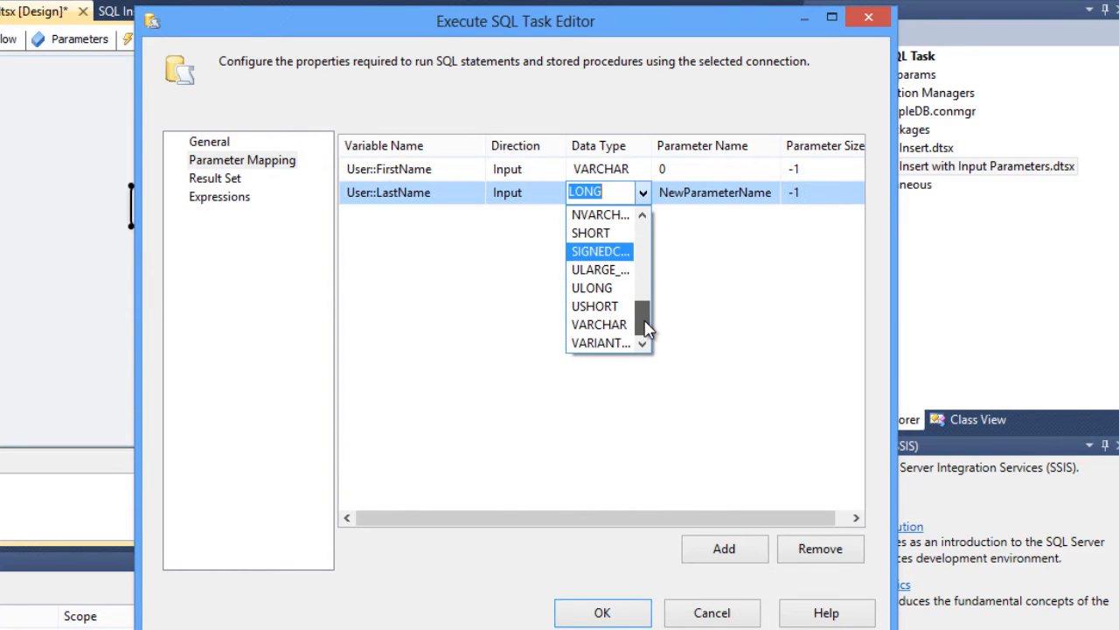
pyautogui.click(612, 324)
pyautogui.click(731, 193)
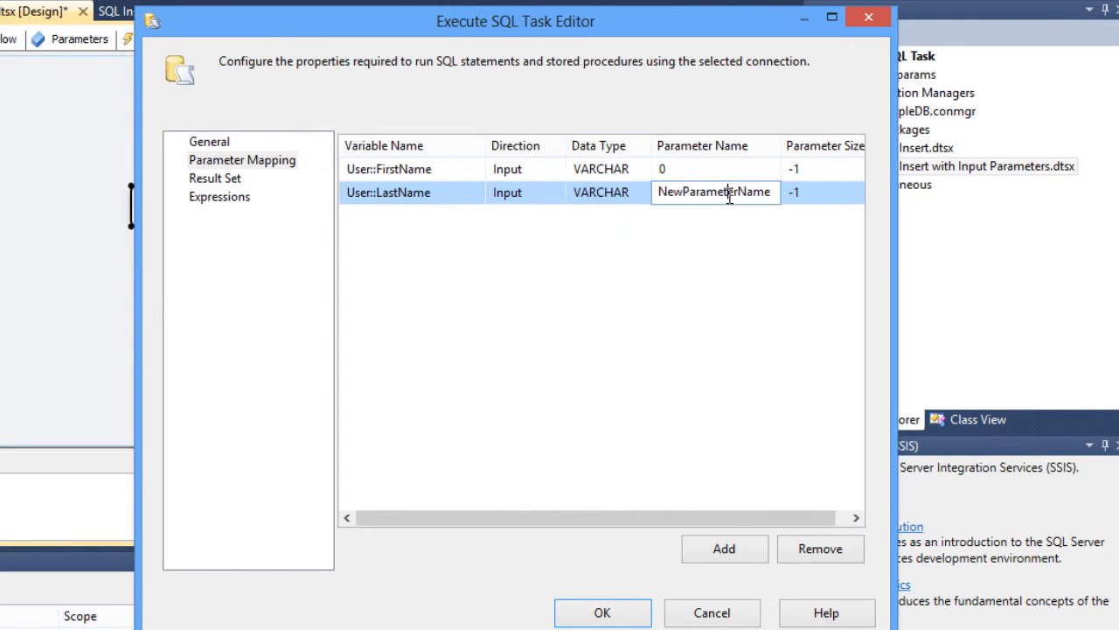
pyautogui.doubleClick(733, 194)
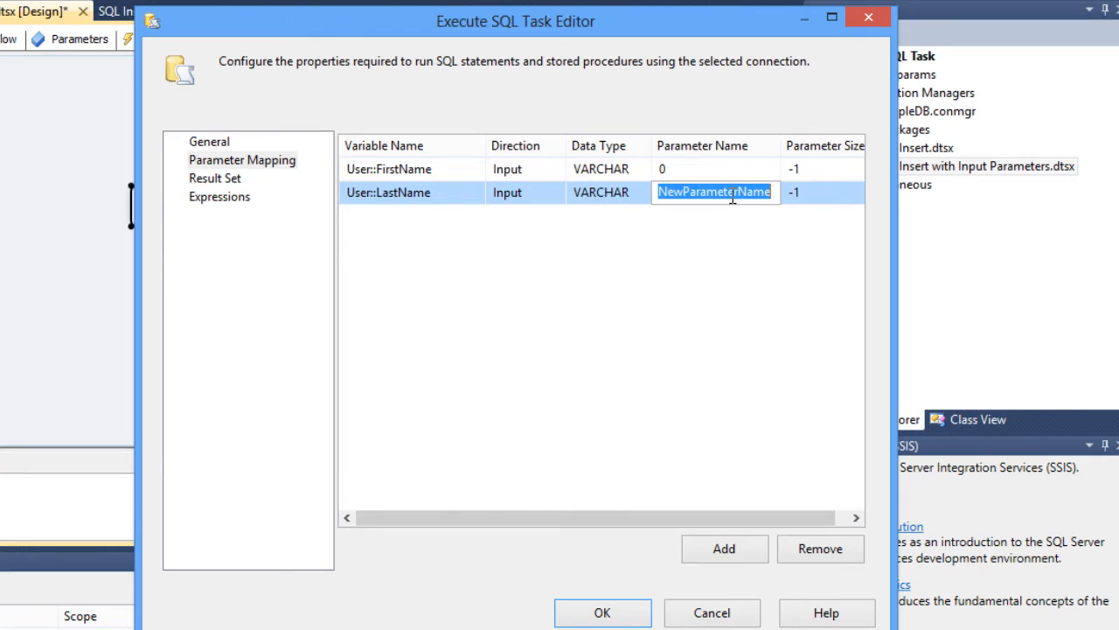
pyautogui.write('1')
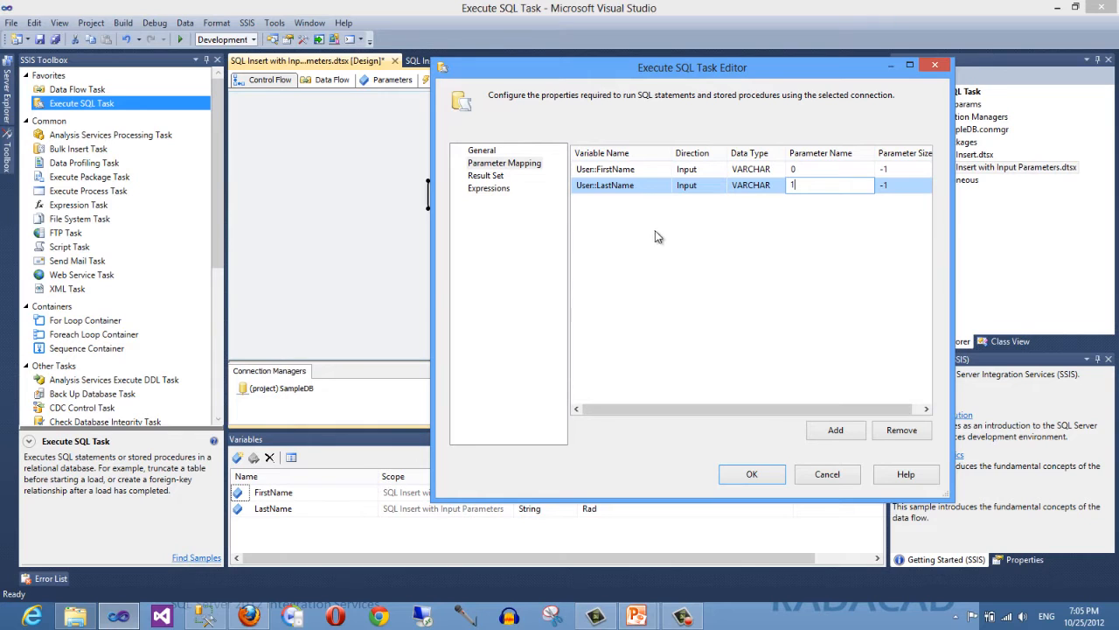
pyautogui.press('Return')
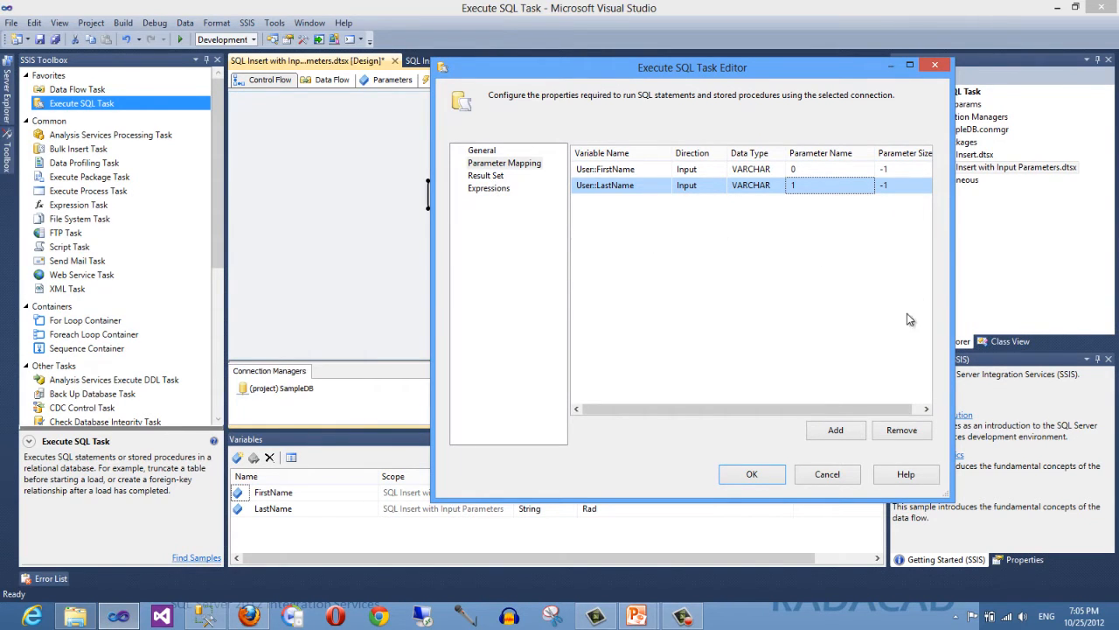
pyautogui.moveTo(908, 407); pyautogui.dragTo(866, 408)
pyautogui.click(481, 152)
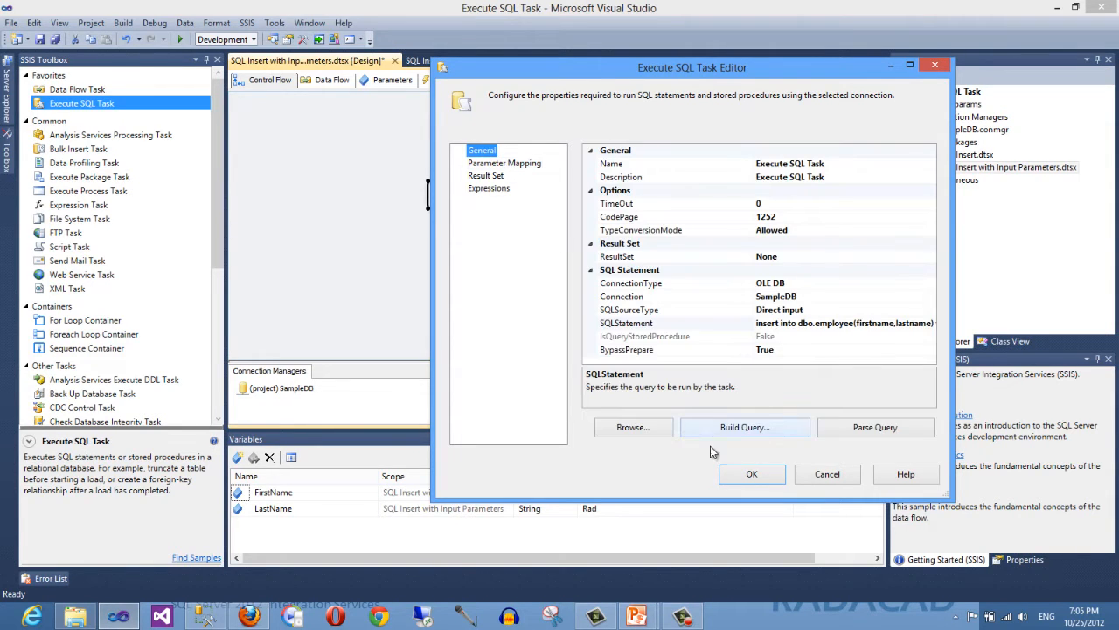
# - Confirm the Execute SQL Task editor settings and save the package
pyautogui.click(751, 474)
pyautogui.click(610, 229)
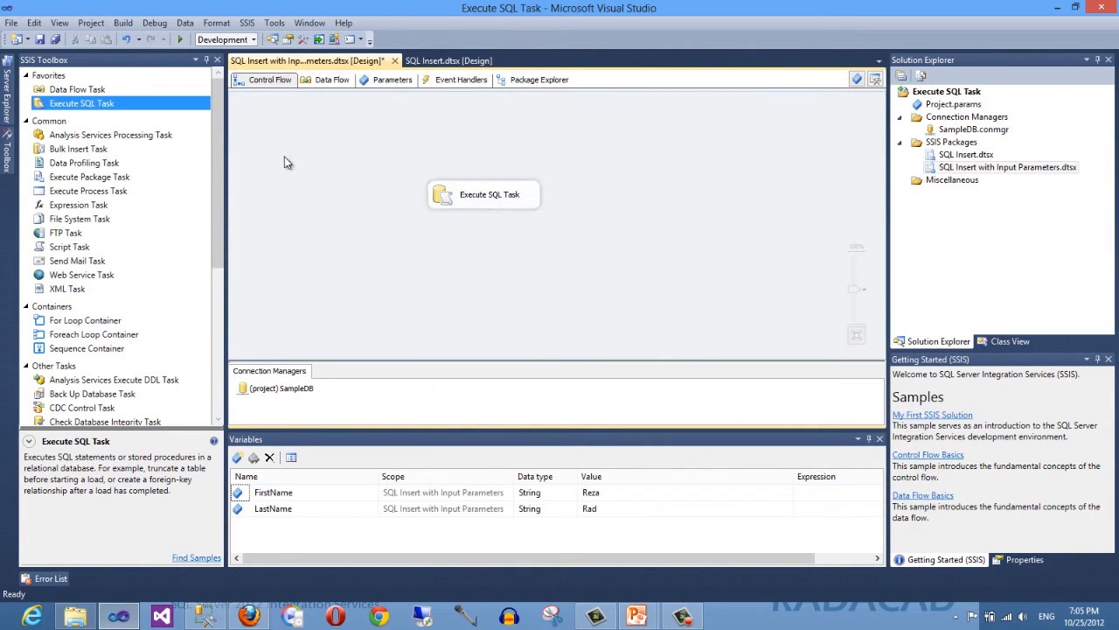
pyautogui.click(55, 39)
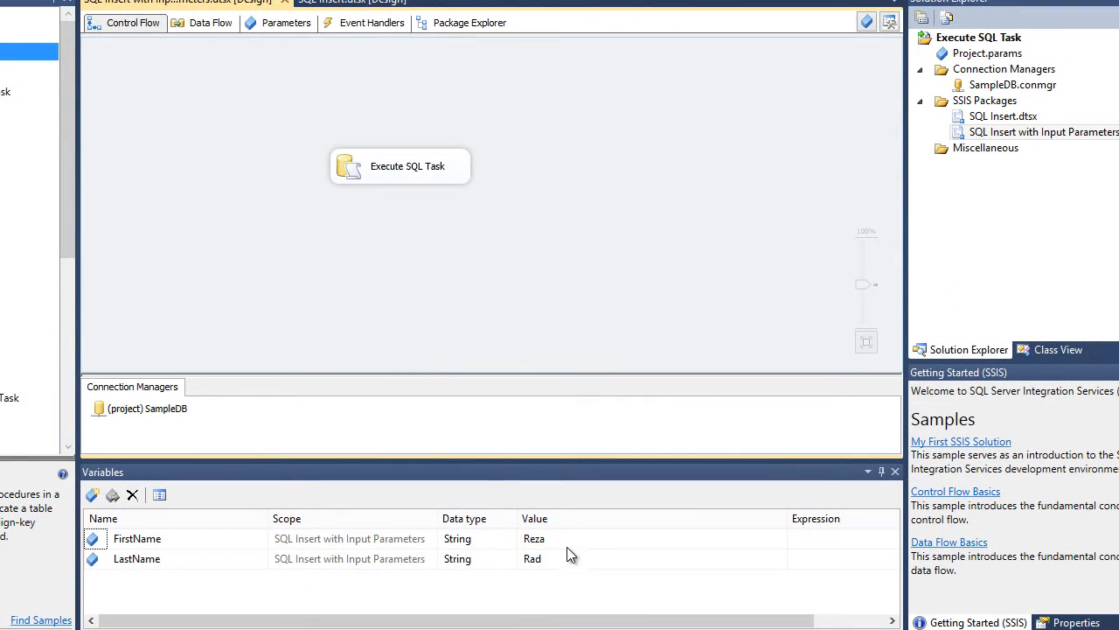
# - Set the FirstName variable's value to Rezaa and start debugging the package
pyautogui.click(556, 540)
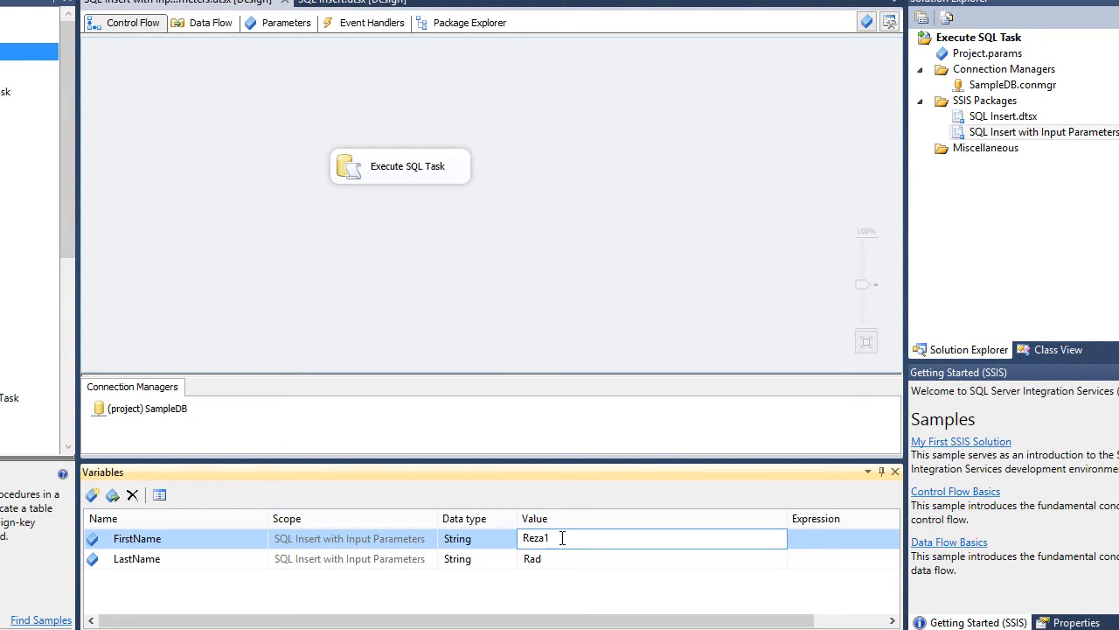
pyautogui.click(516, 317)
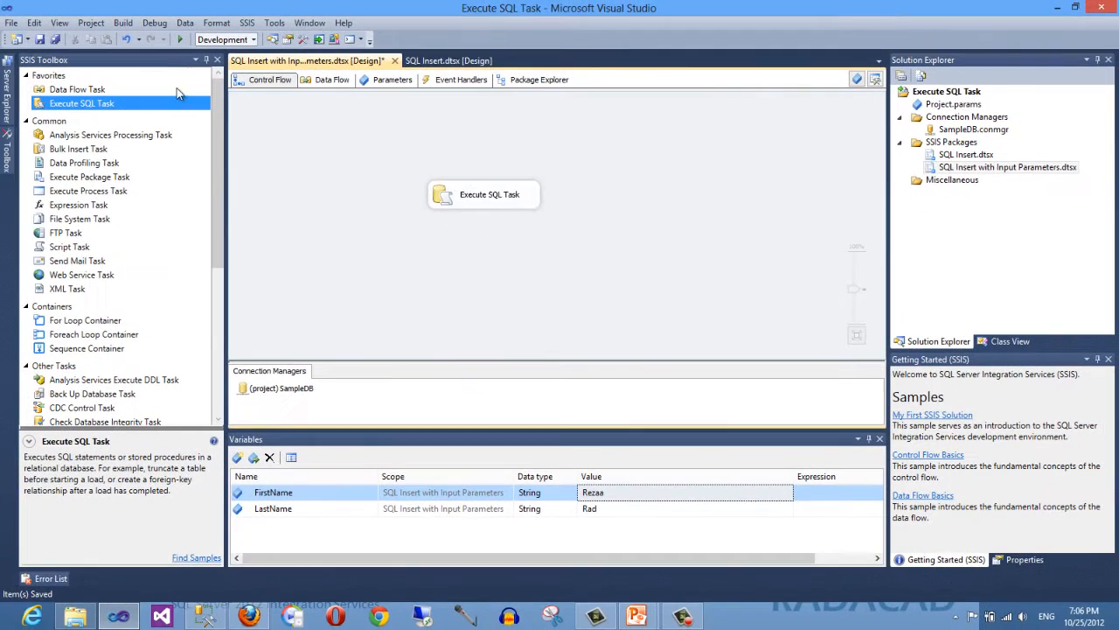
pyautogui.click(178, 41)
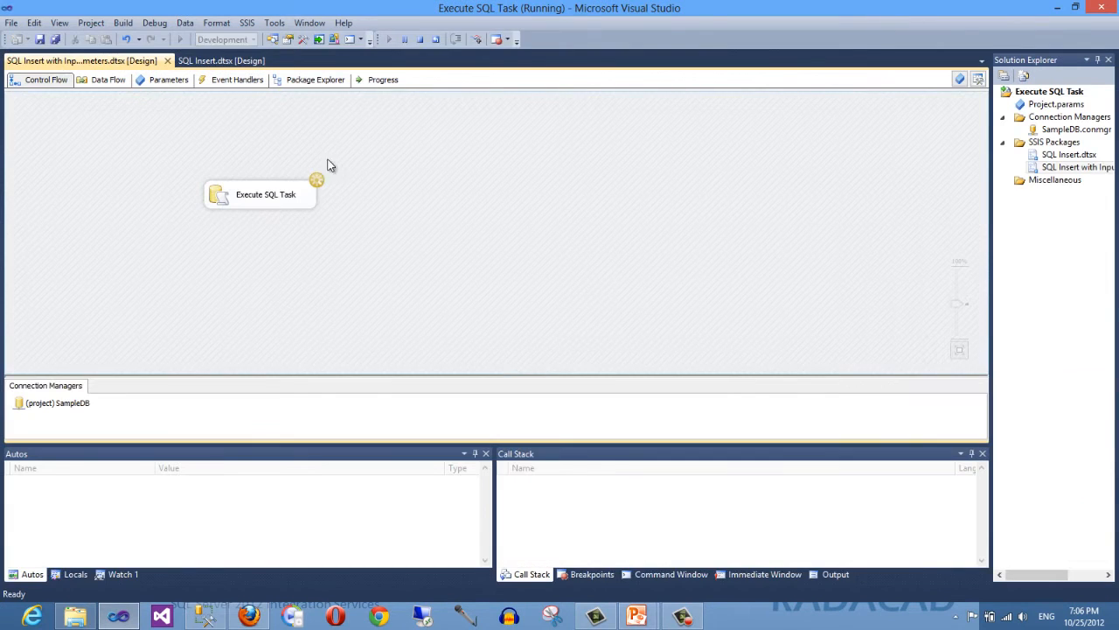
# - Examine the execution error messages in the Progress log, then stop debugging
pyautogui.click(378, 79)
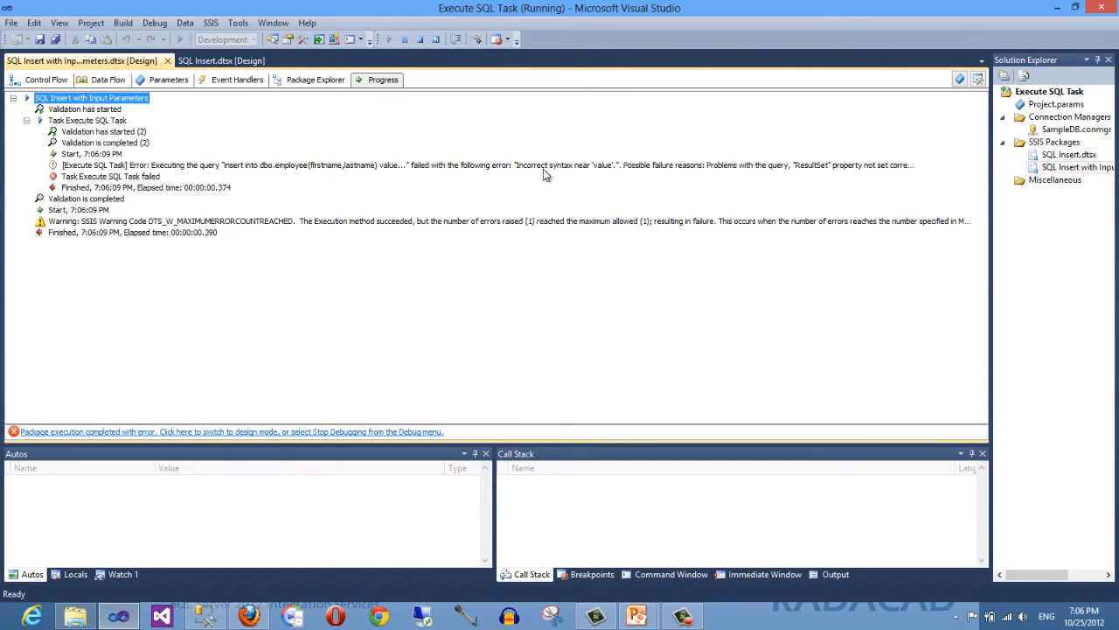
pyautogui.click(44, 80)
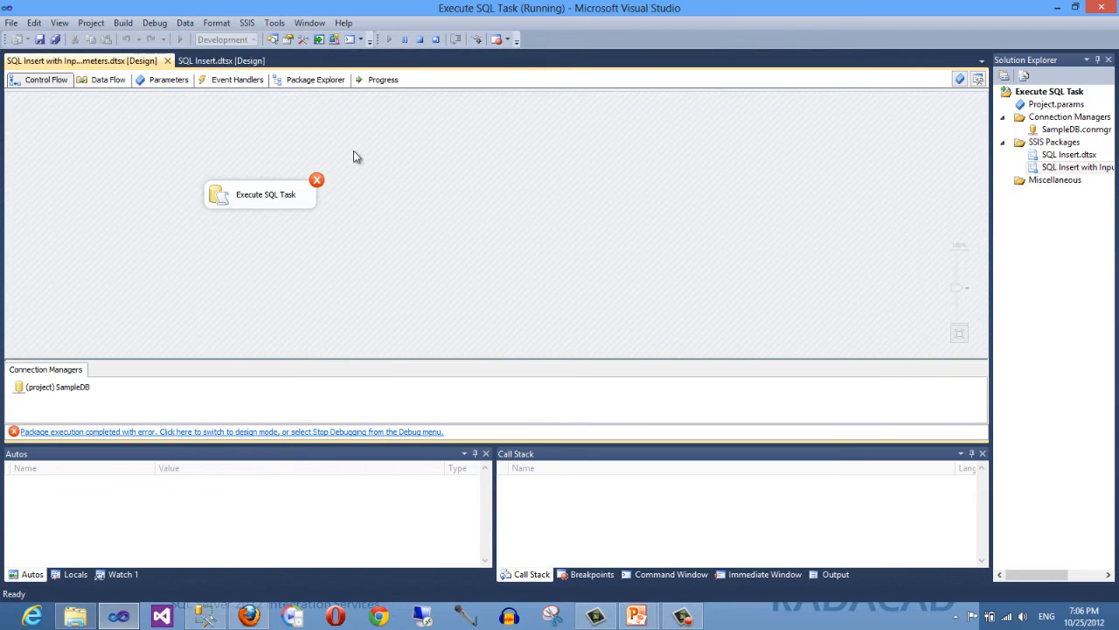
pyautogui.click(379, 81)
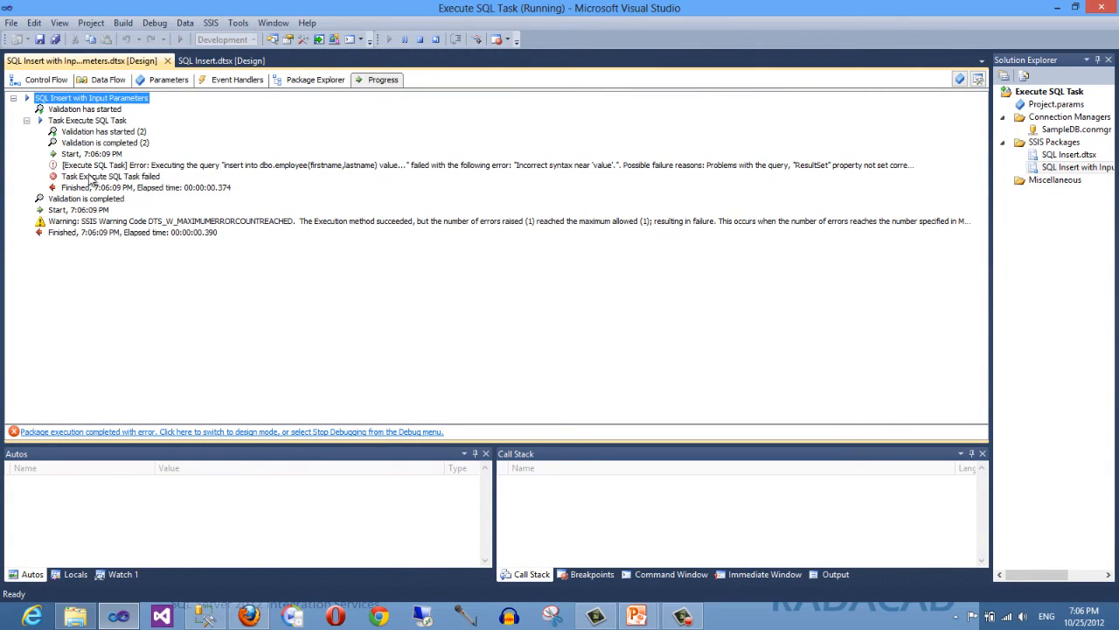
pyautogui.click(241, 166)
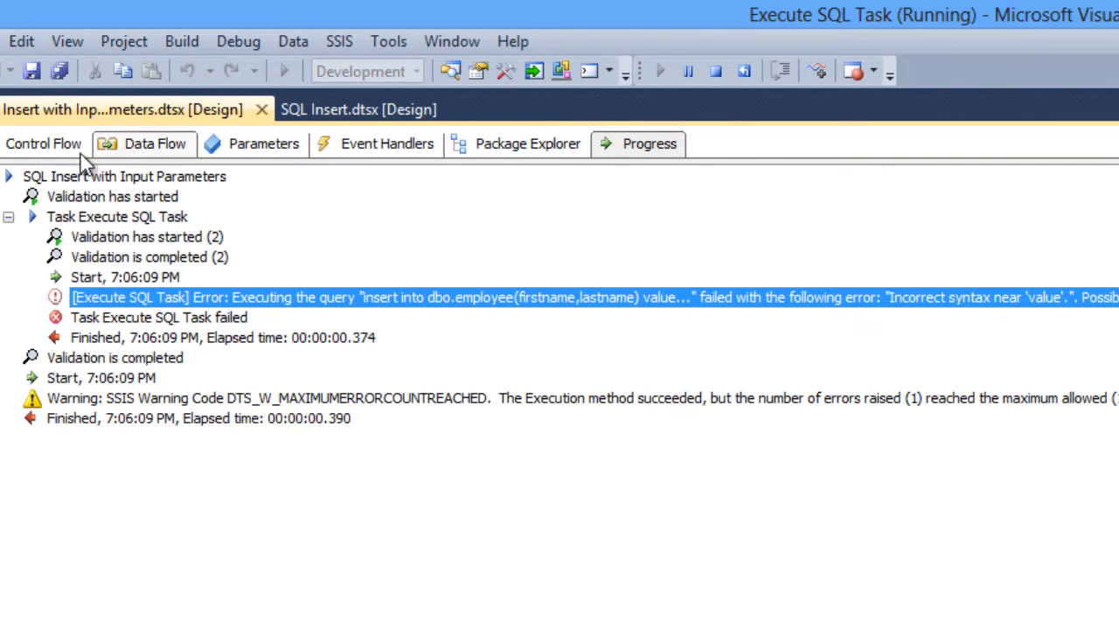
pyautogui.click(44, 145)
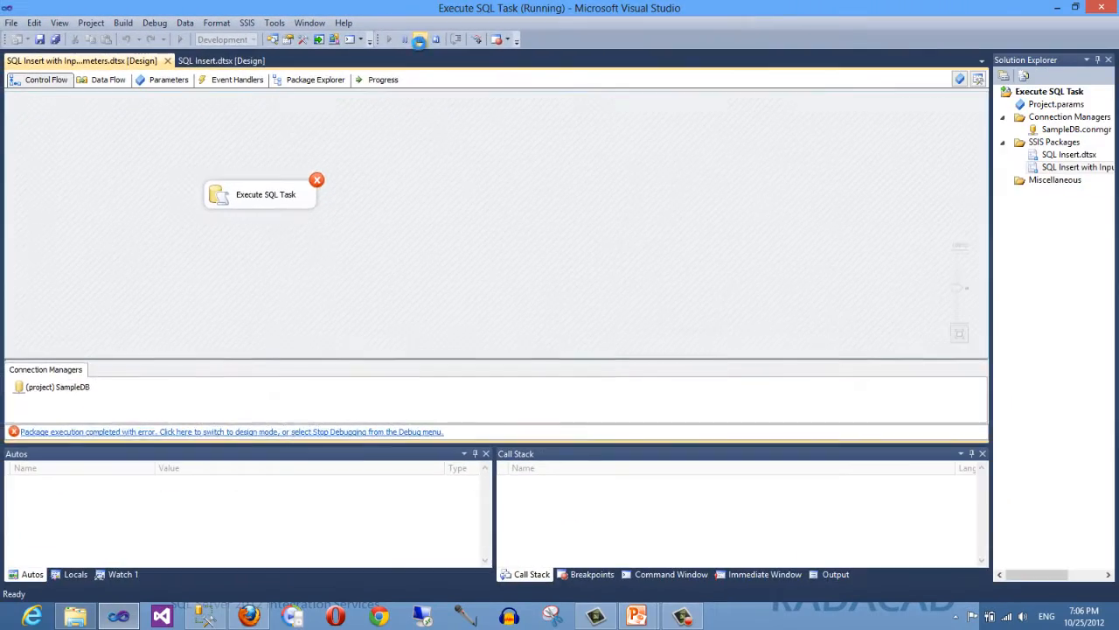
pyautogui.click(696, 68)
# - Correct the task's SQL statement to insert into dbo.employee(firstname,lastname) values(?,?)
pyautogui.doubleClick(439, 197)
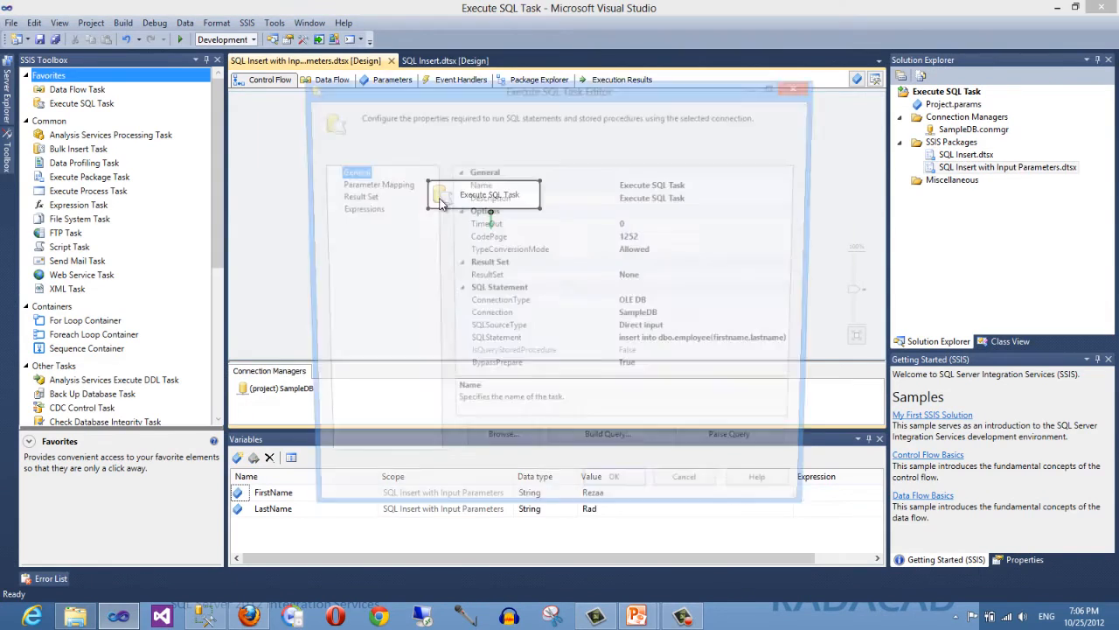
pyautogui.click(774, 345)
pyautogui.click(795, 345)
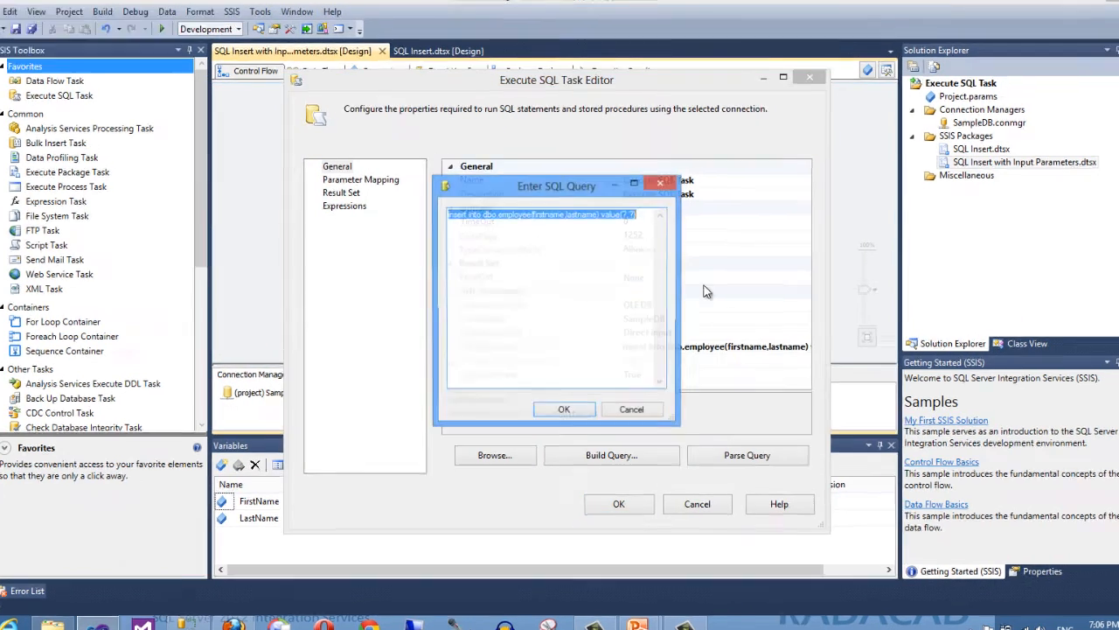
pyautogui.click(625, 218)
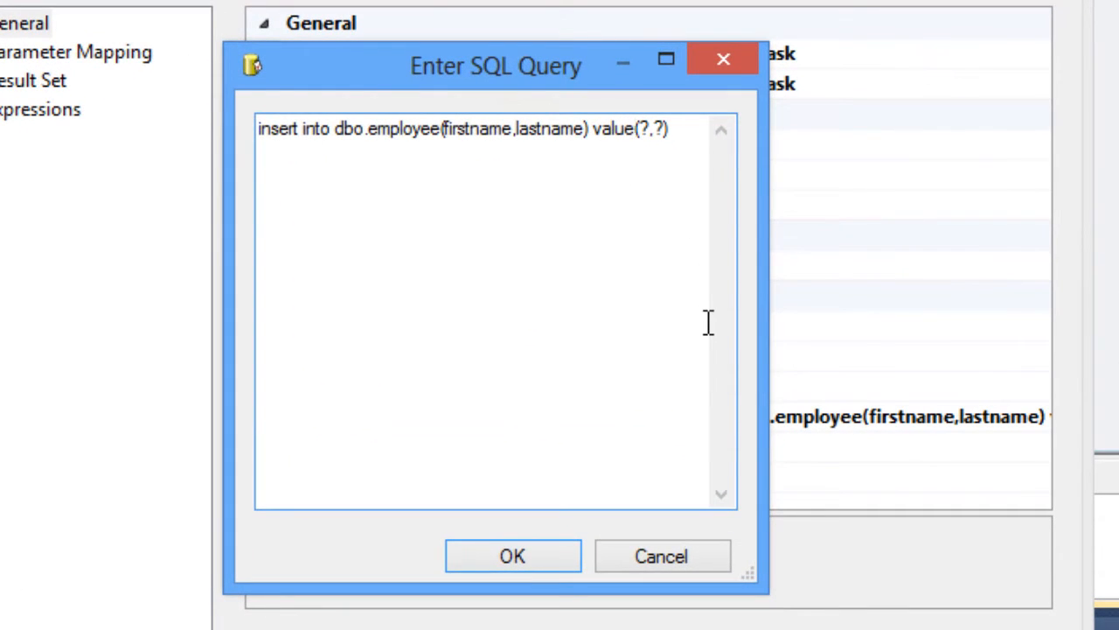
pyautogui.write('s')
pyautogui.click(512, 557)
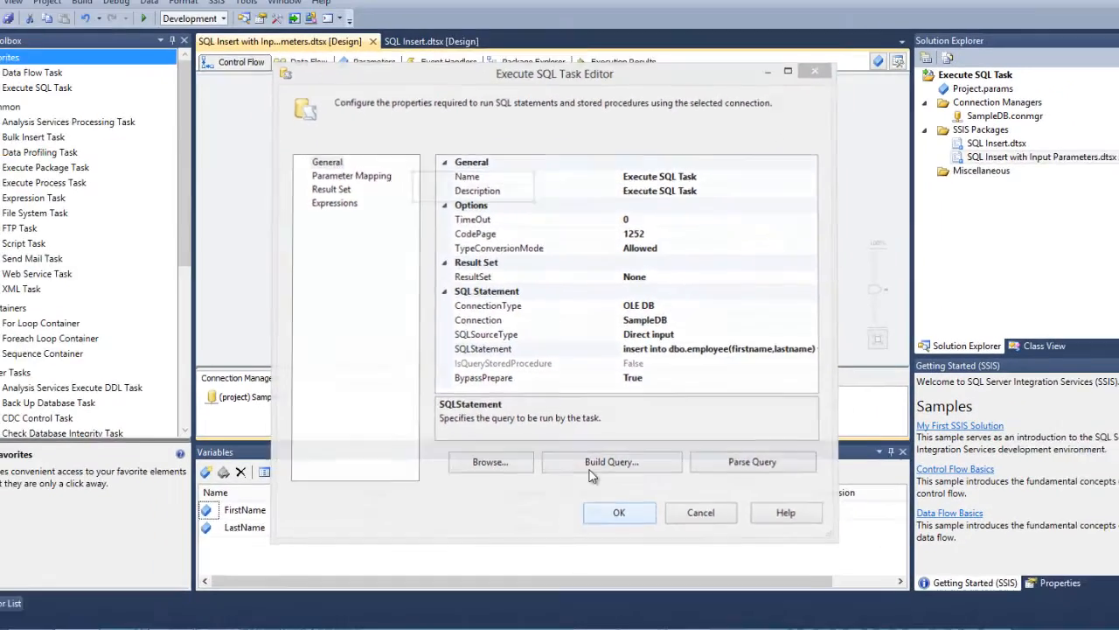
pyautogui.click(544, 554)
pyautogui.click(612, 223)
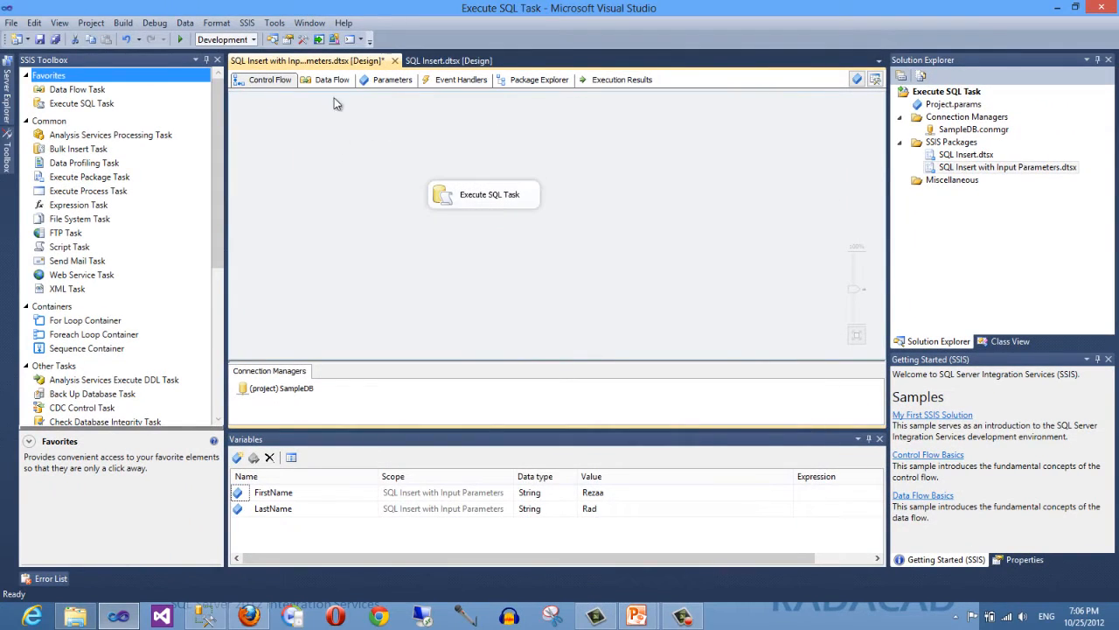
# - Run the package again and stop debugging
pyautogui.click(180, 40)
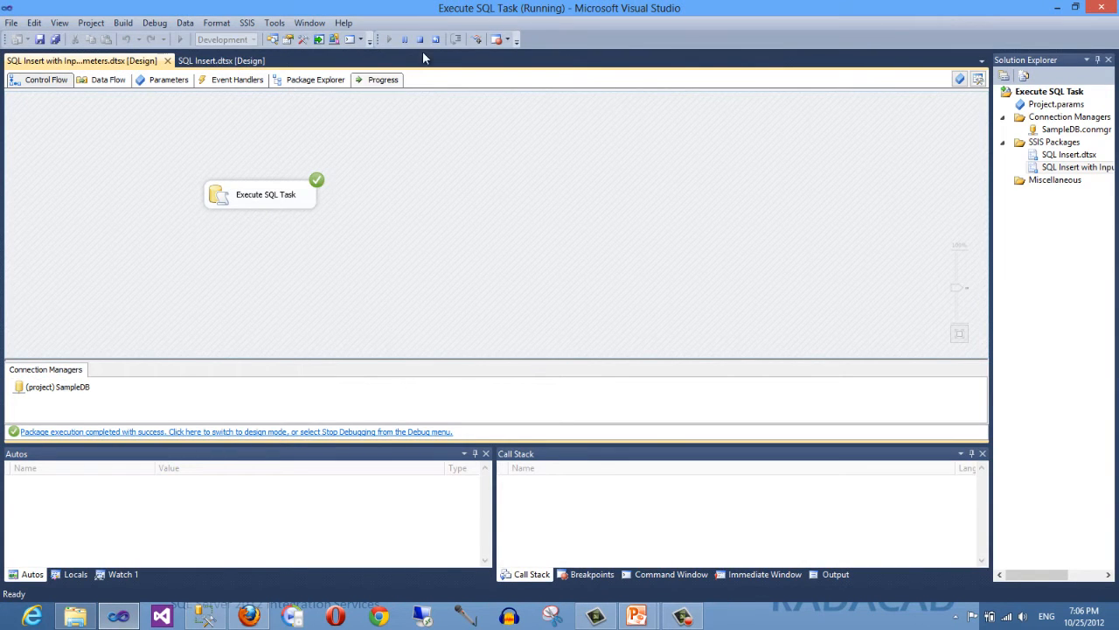
pyautogui.click(420, 40)
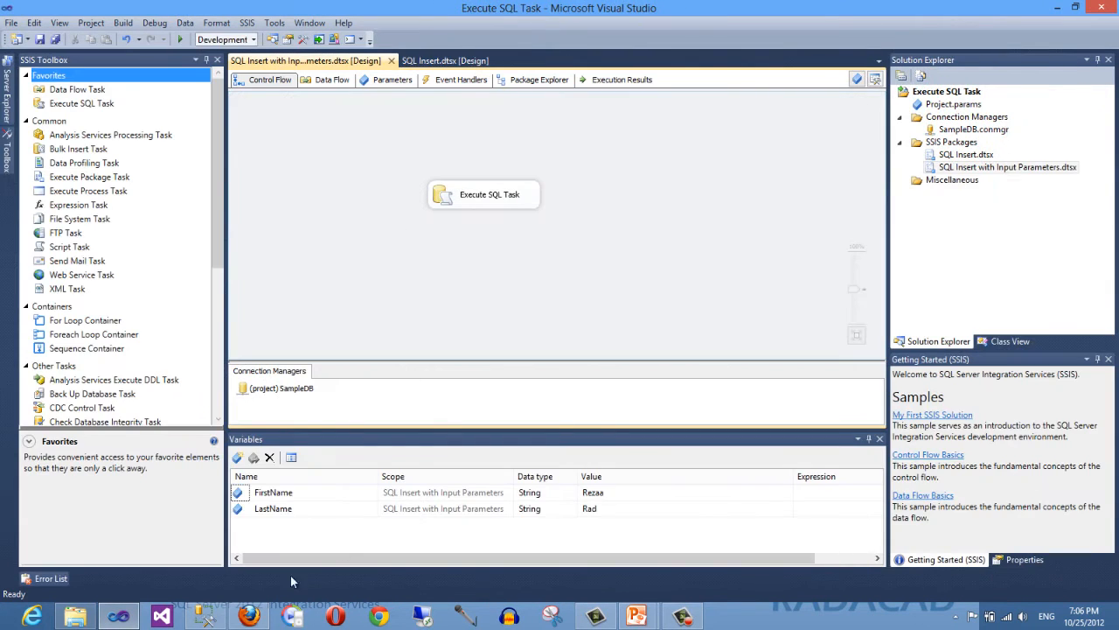
# - Switch to SQL Server Management Studio and refresh the dbo.Employee table rows to check the inserted record
pyautogui.click(221, 573)
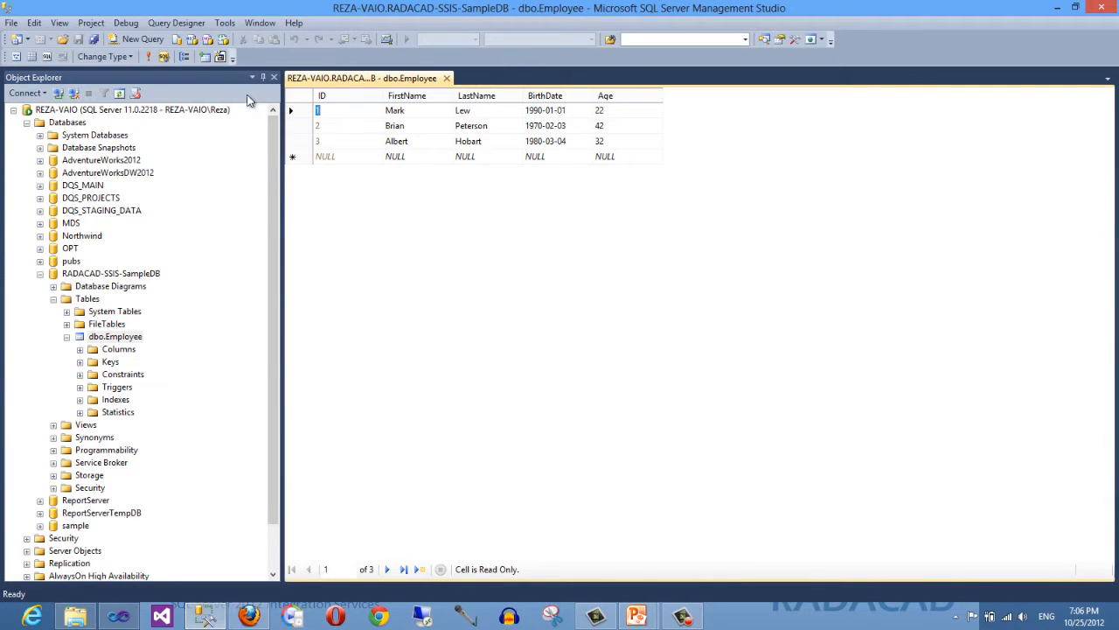
pyautogui.click(148, 56)
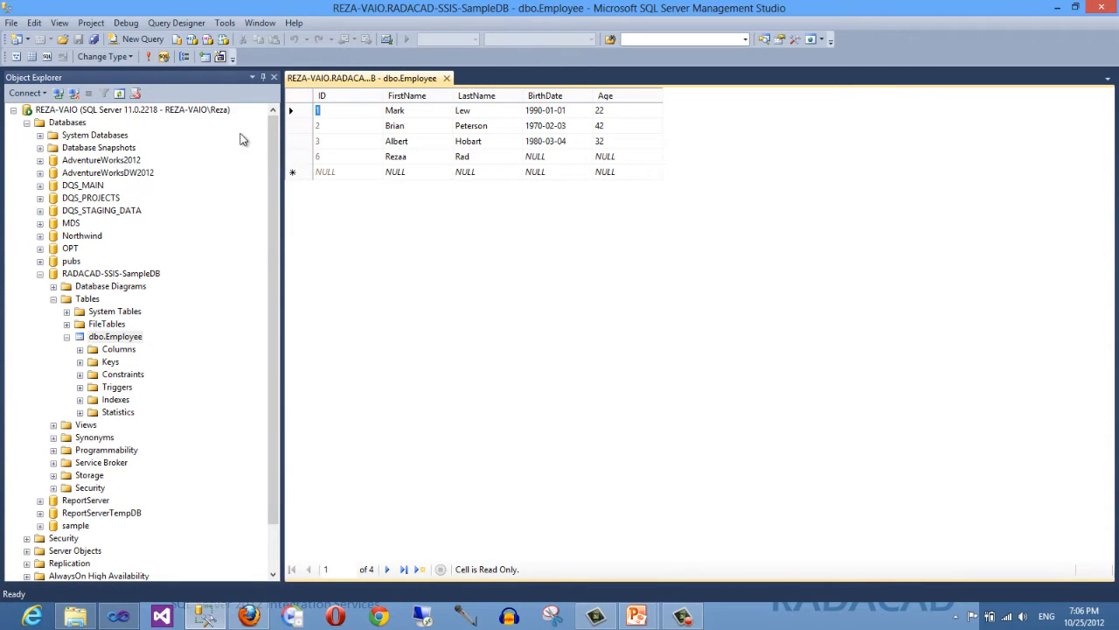
pyautogui.click(299, 157)
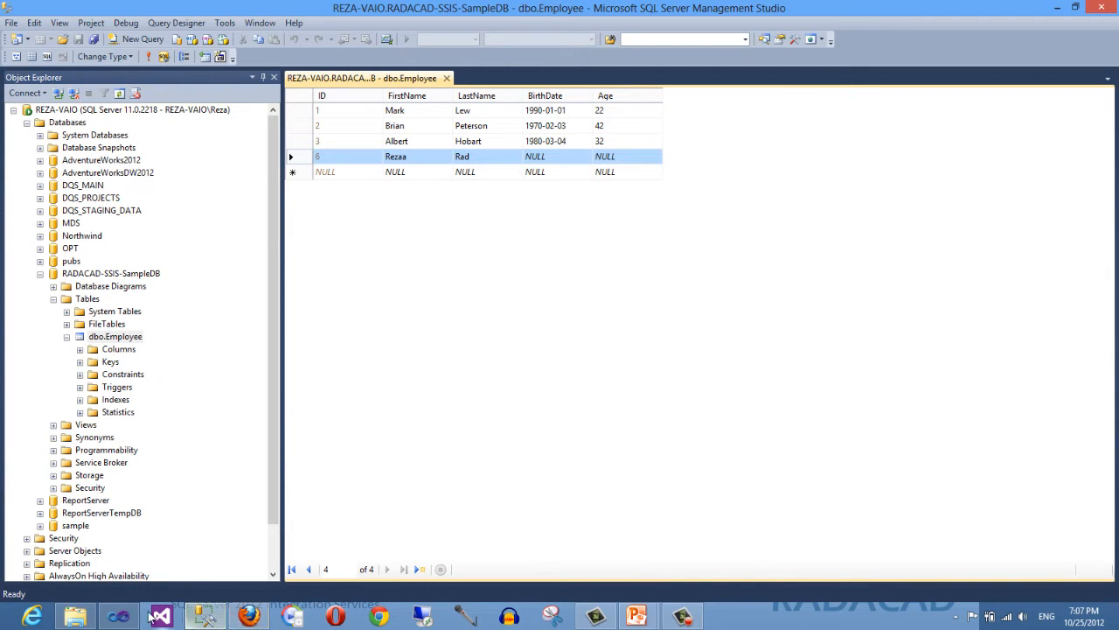
pyautogui.click(118, 616)
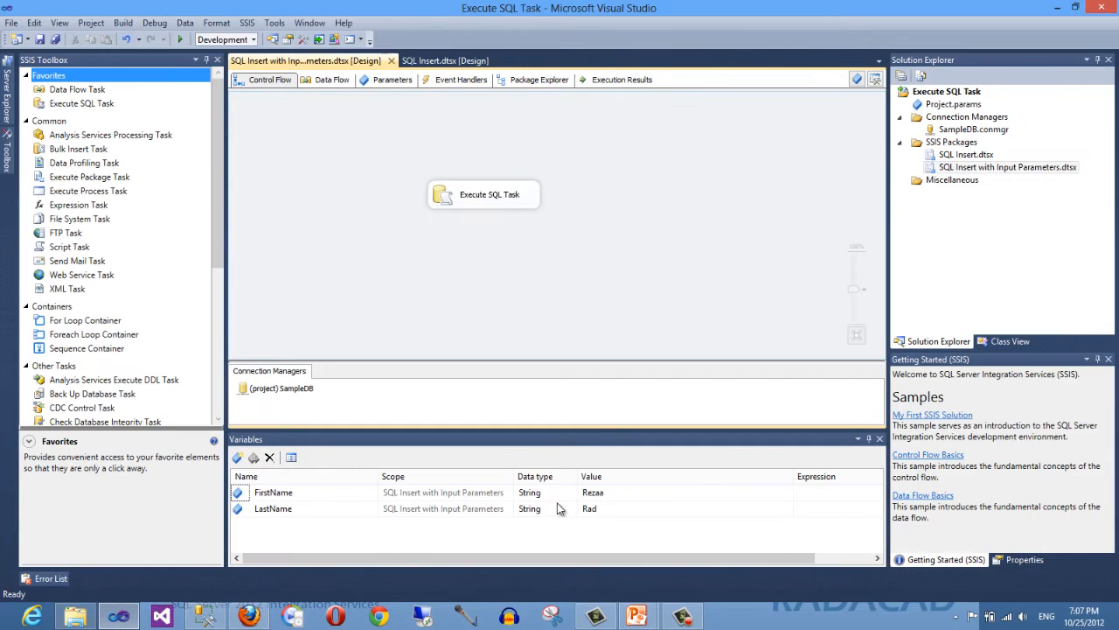
# - Set the FirstName variable's value to Reza
pyautogui.click(614, 492)
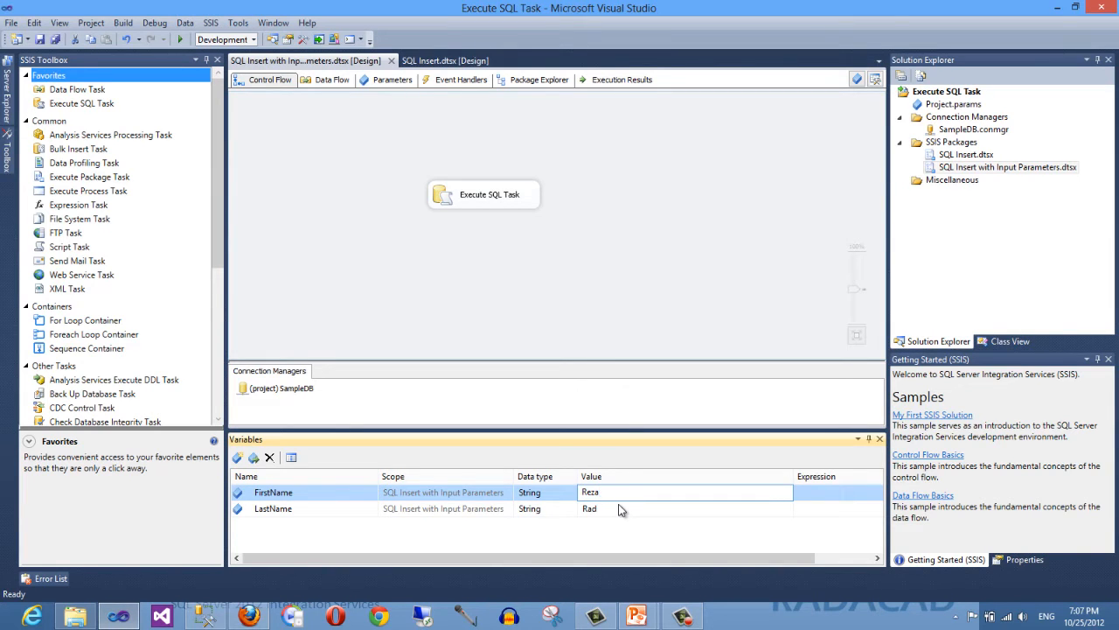
pyautogui.click(456, 271)
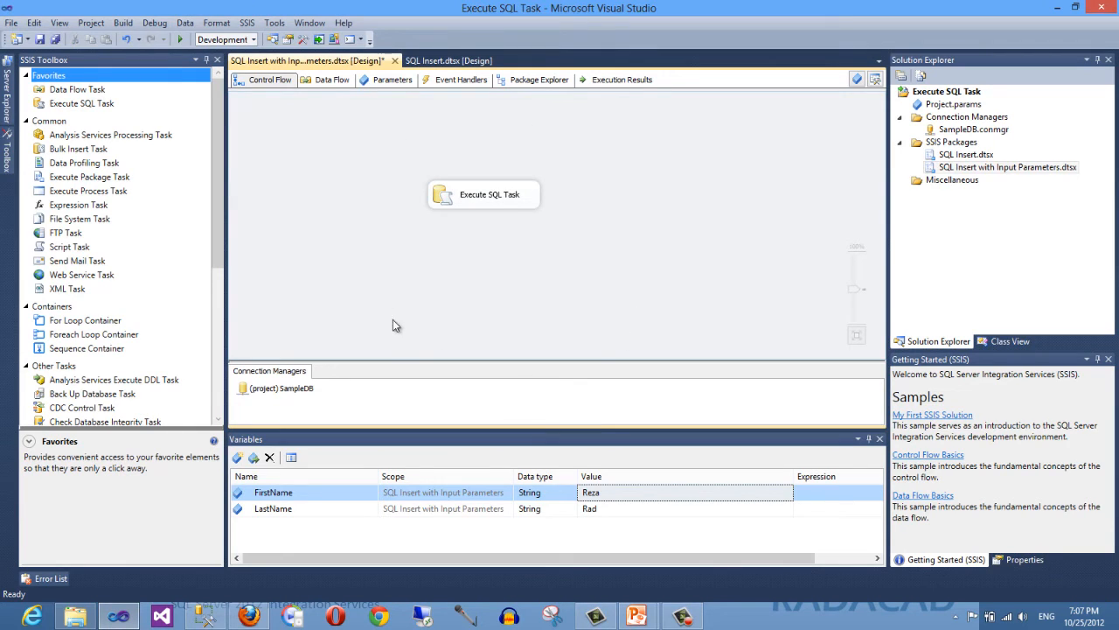
# - Review the FirstName and LastName variables and their values
pyautogui.click(275, 509)
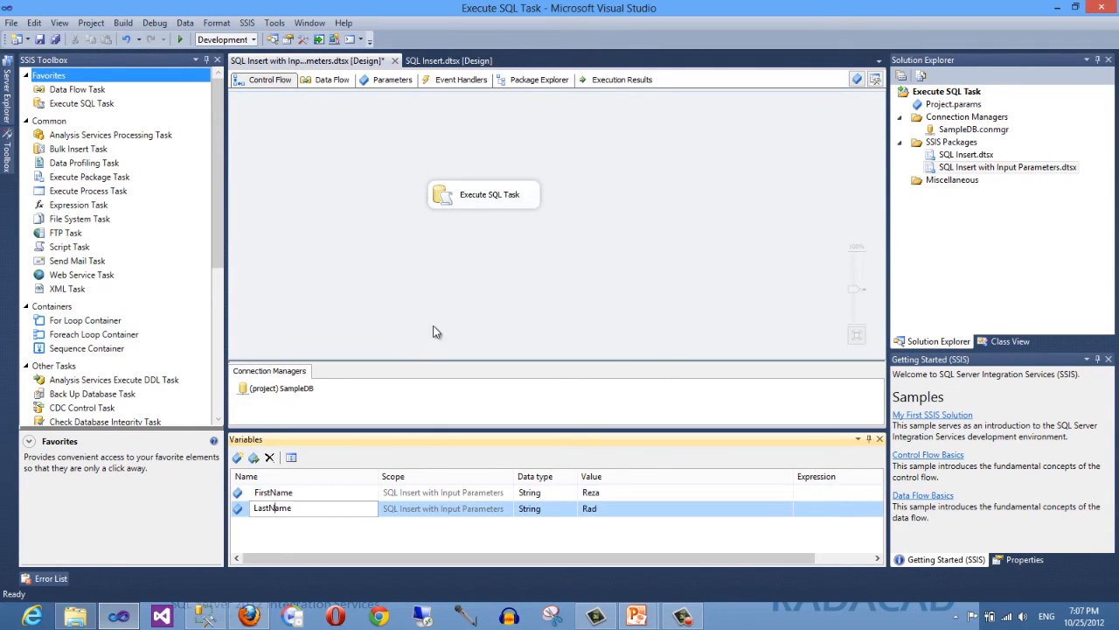
pyautogui.click(257, 495)
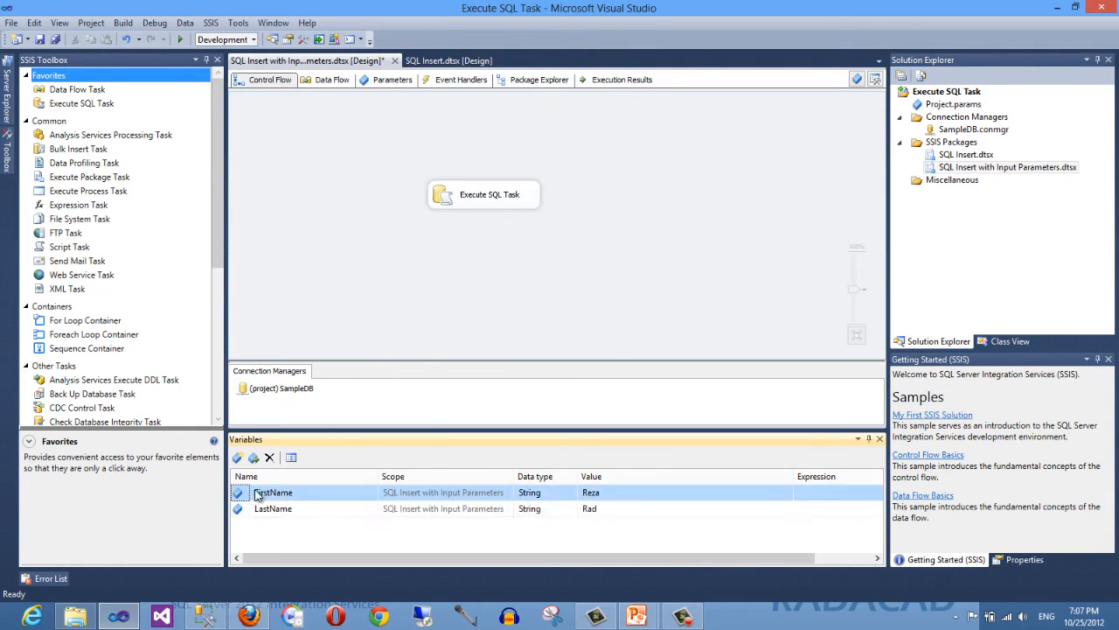
pyautogui.click(251, 510)
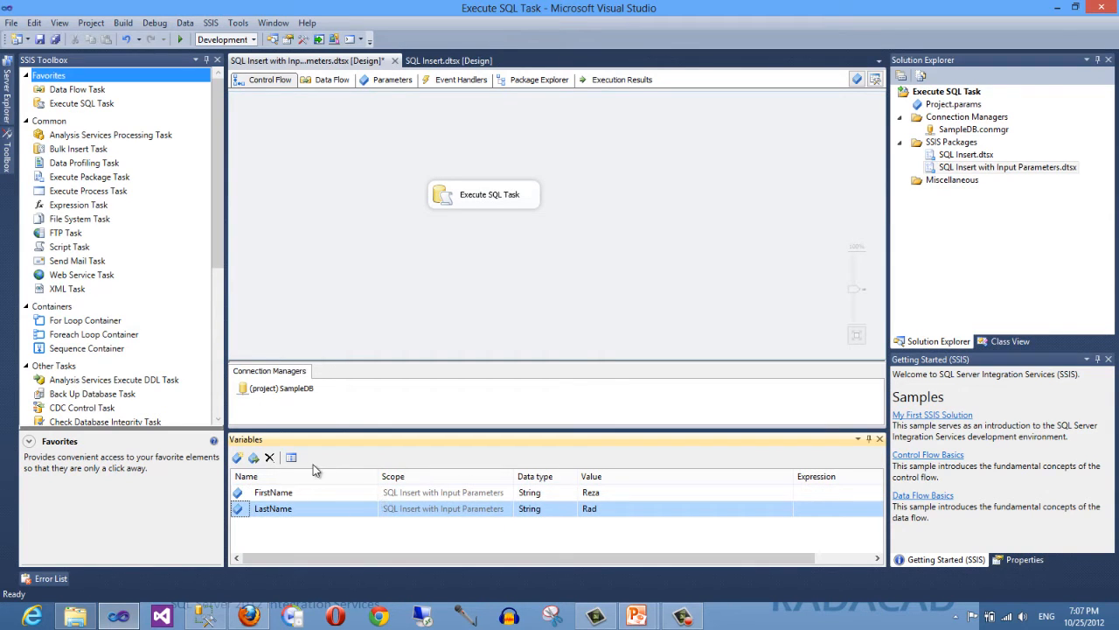
pyautogui.click(614, 492)
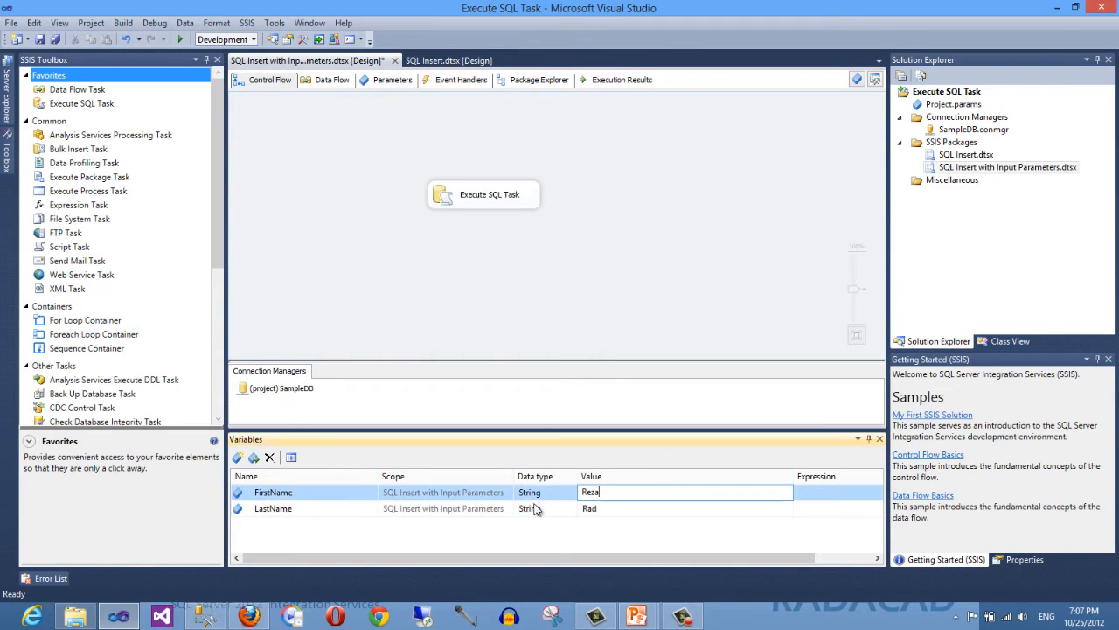
pyautogui.click(262, 509)
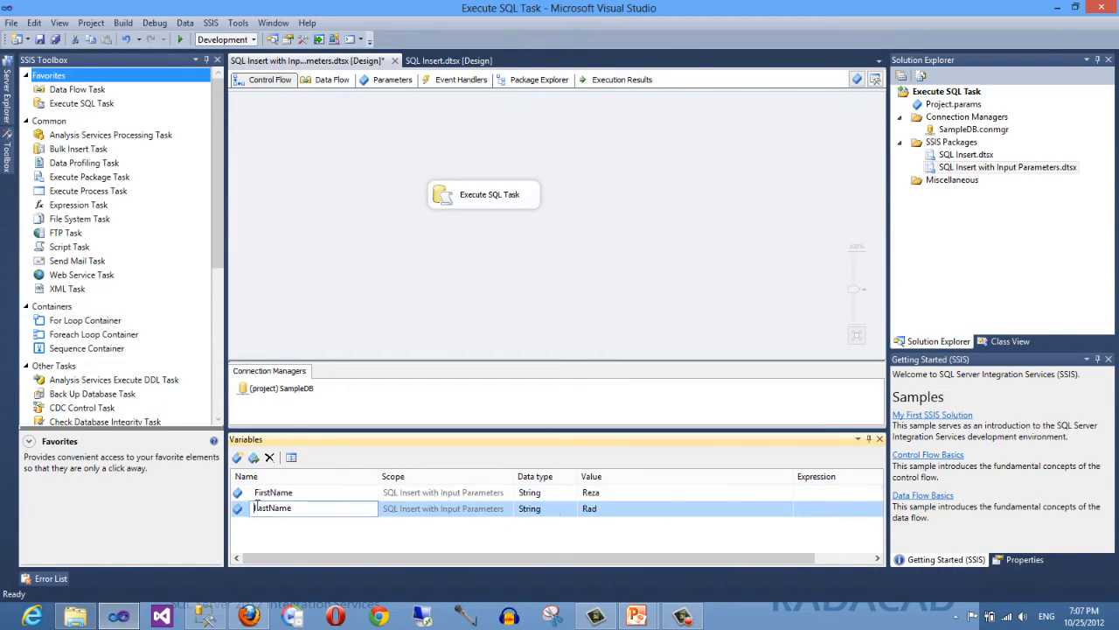
pyautogui.click(607, 492)
pyautogui.click(609, 507)
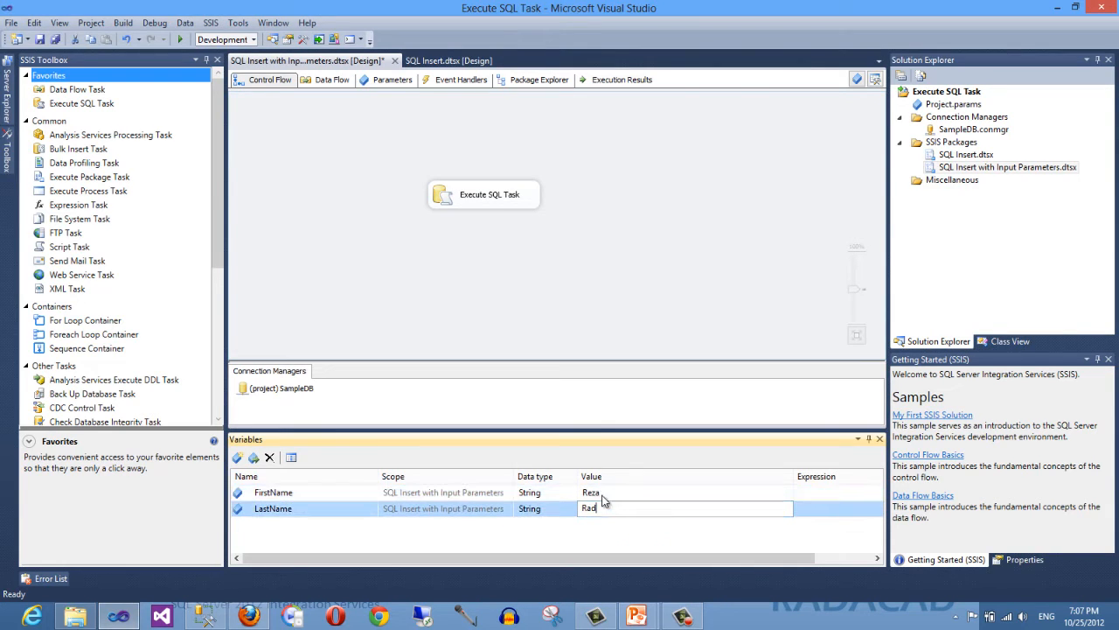
pyautogui.click(603, 492)
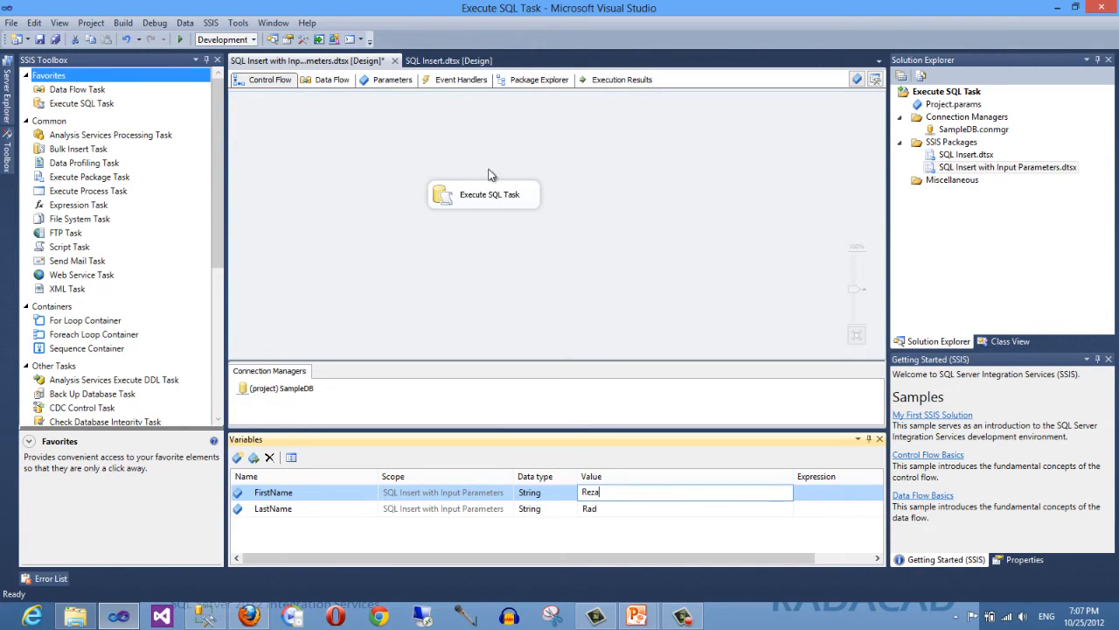
pyautogui.click(369, 225)
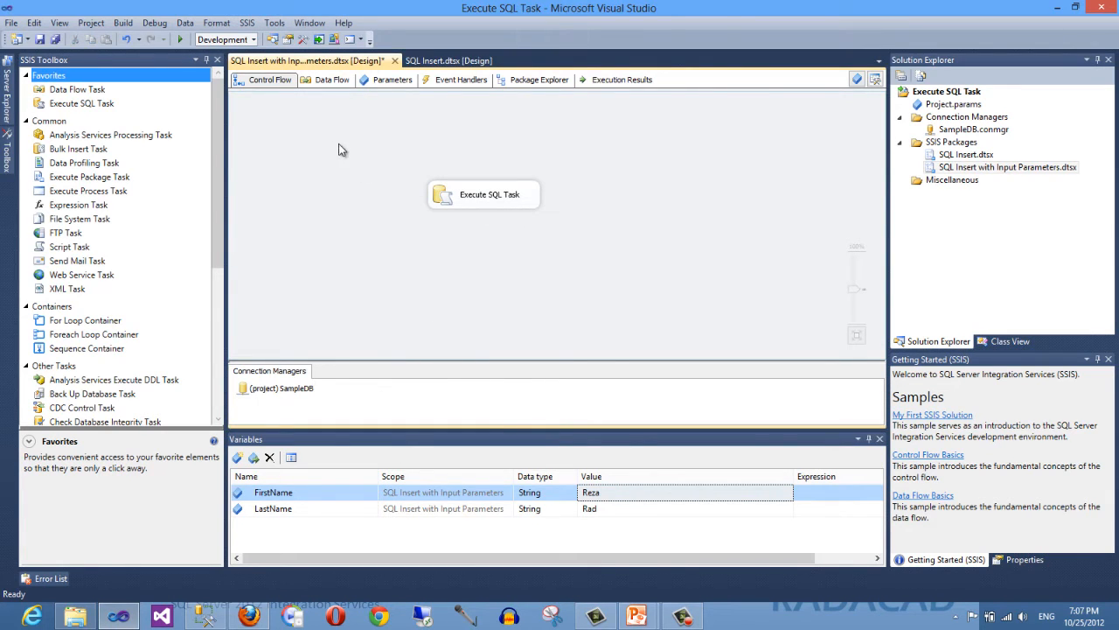
# - Open the task's SQL statement to examine the ? placeholders in the values clause, then cancel
pyautogui.doubleClick(446, 200)
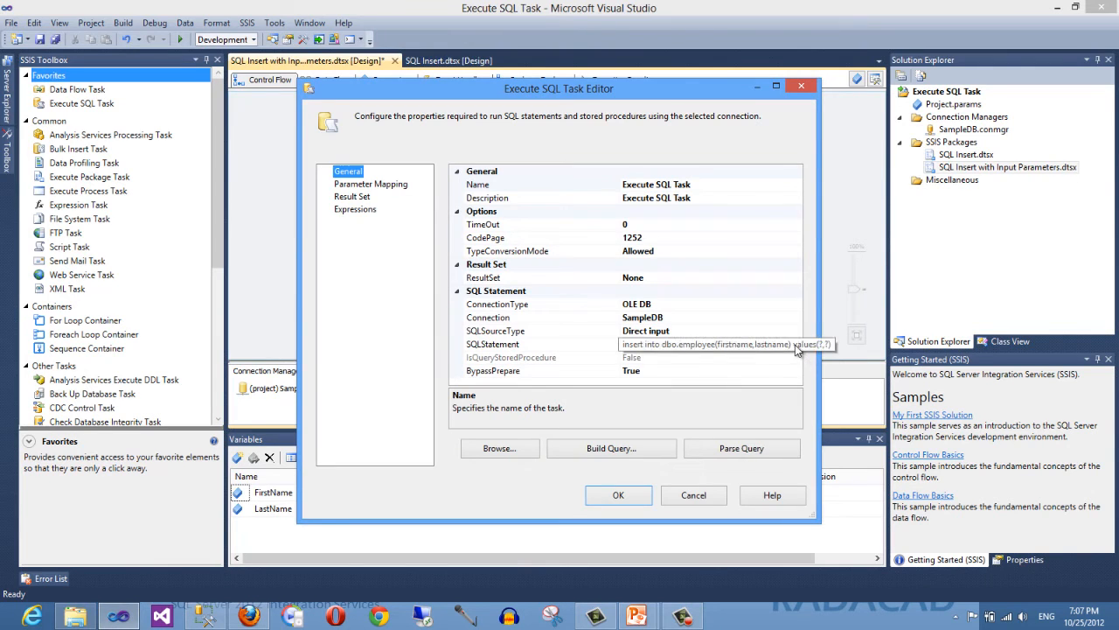
pyautogui.click(799, 345)
pyautogui.click(795, 344)
pyautogui.click(630, 218)
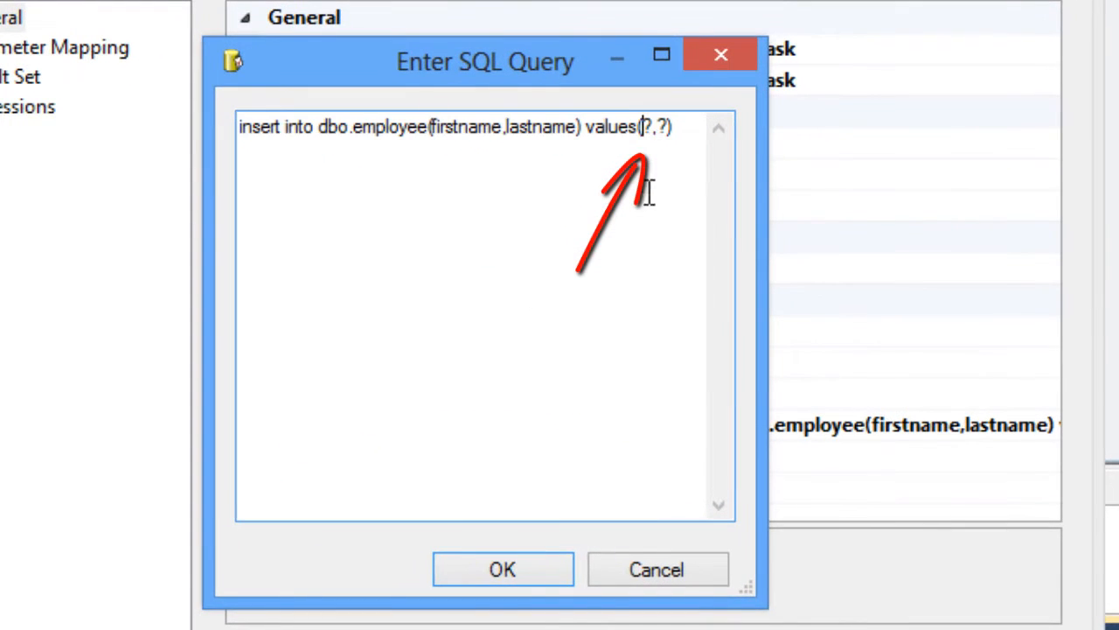
pyautogui.doubleClick(647, 129)
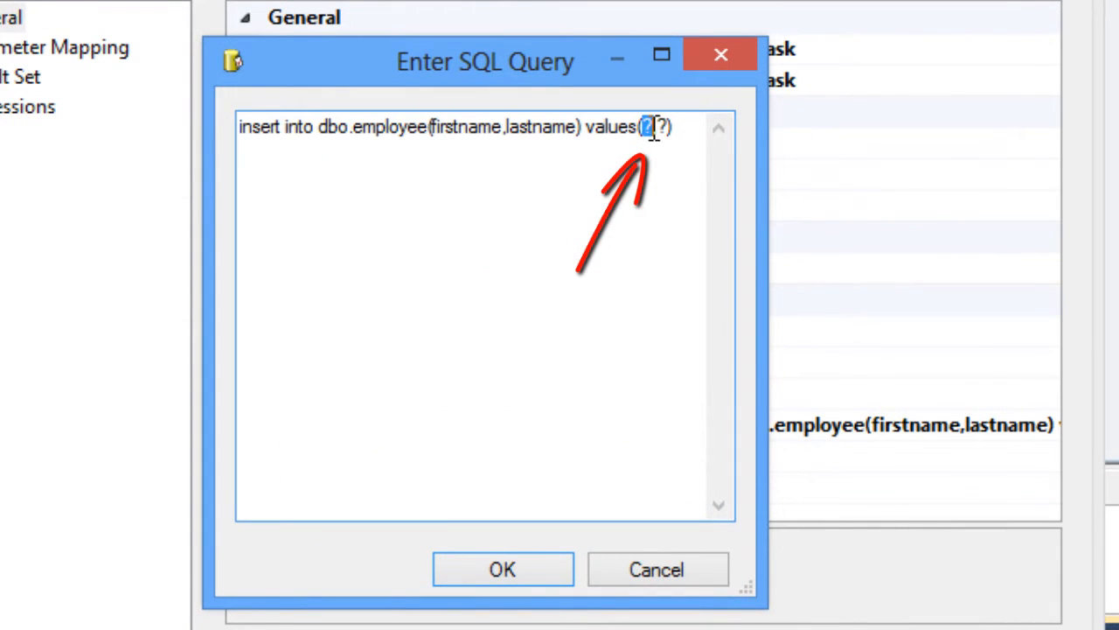
pyautogui.click(608, 336)
pyautogui.click(700, 574)
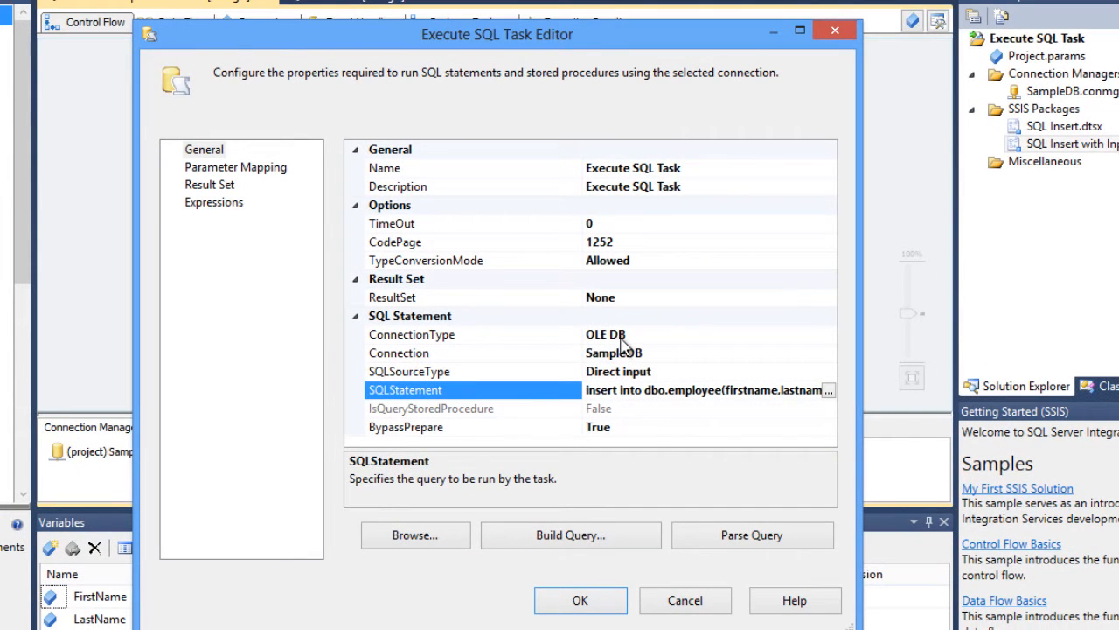
# - Review the parameter mappings, widening the columns to read the variable and parameter names
pyautogui.click(233, 168)
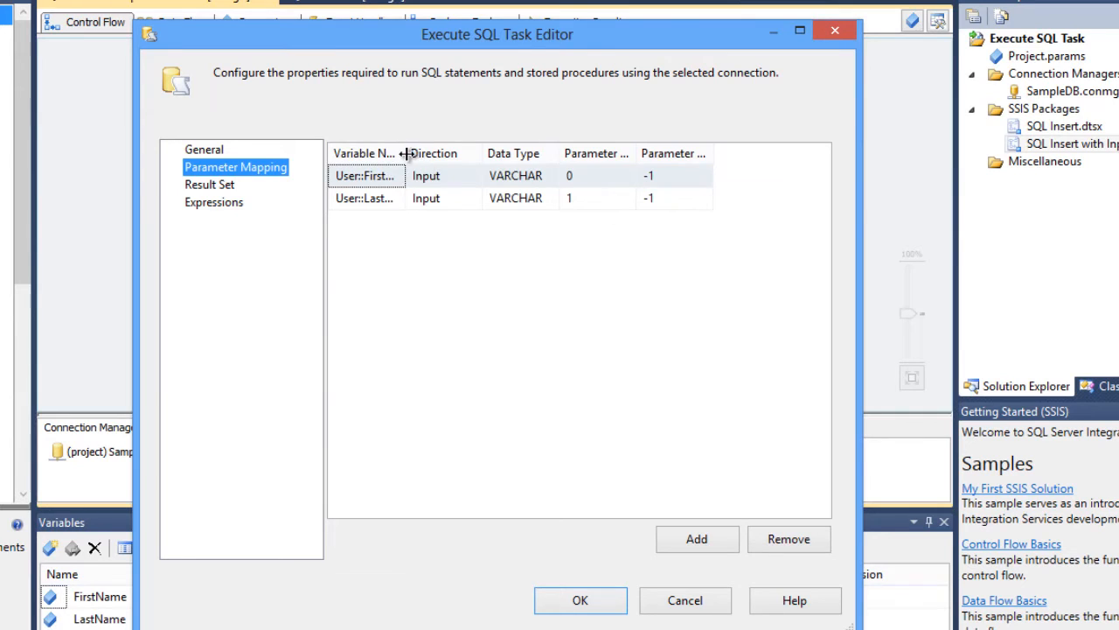
pyautogui.moveTo(405, 153); pyautogui.dragTo(432, 153)
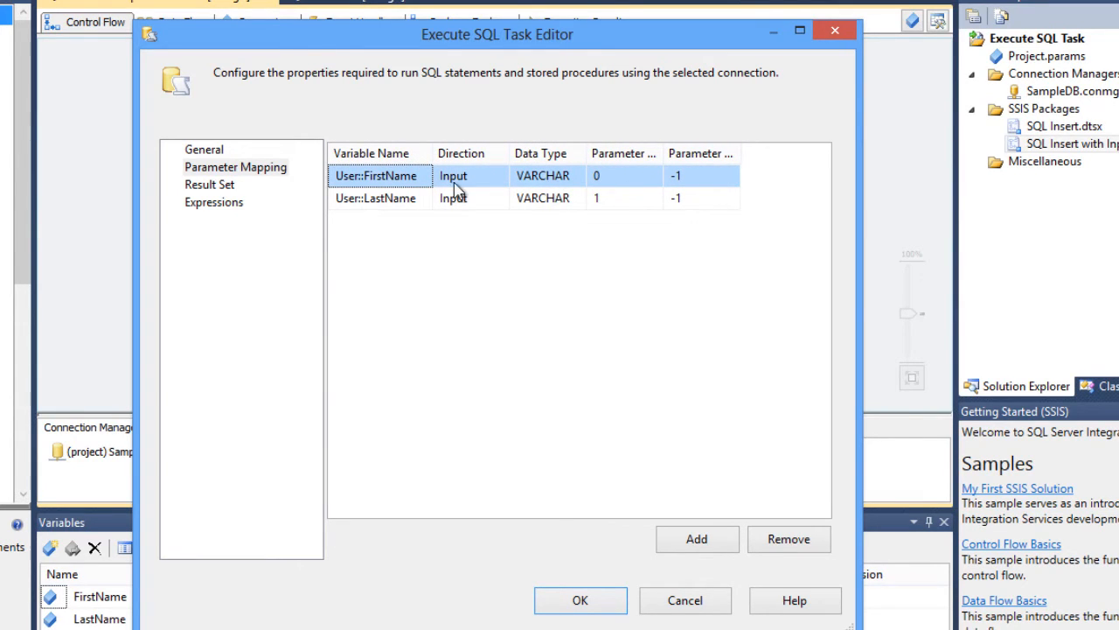
pyautogui.moveTo(665, 153); pyautogui.dragTo(705, 154)
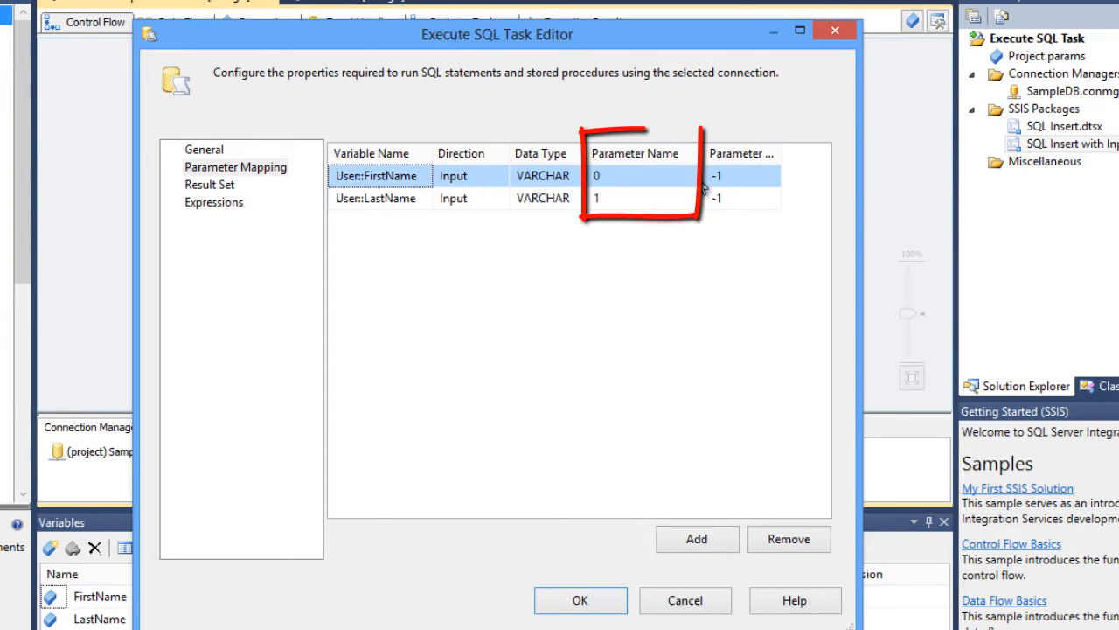
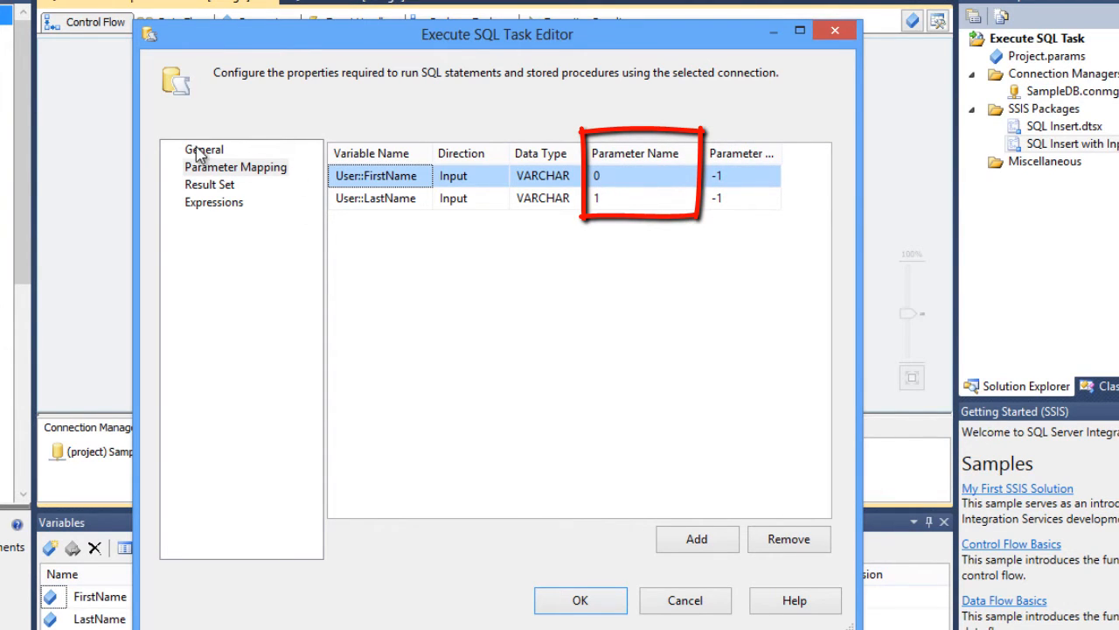
# - Close the task editor without changes and save all packages
pyautogui.click(685, 602)
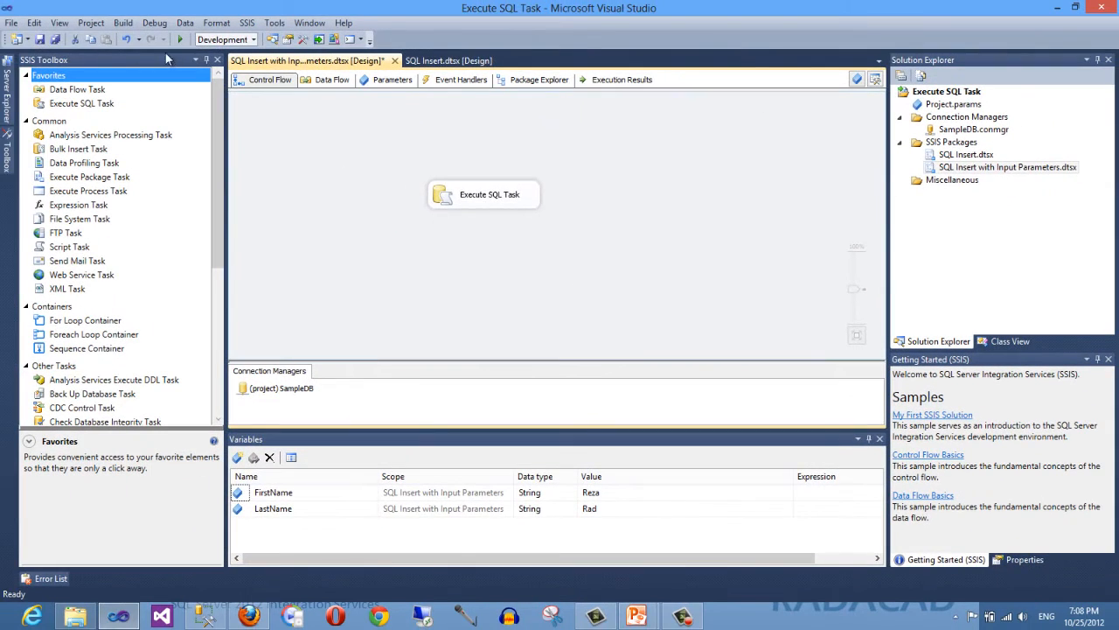
pyautogui.click(41, 40)
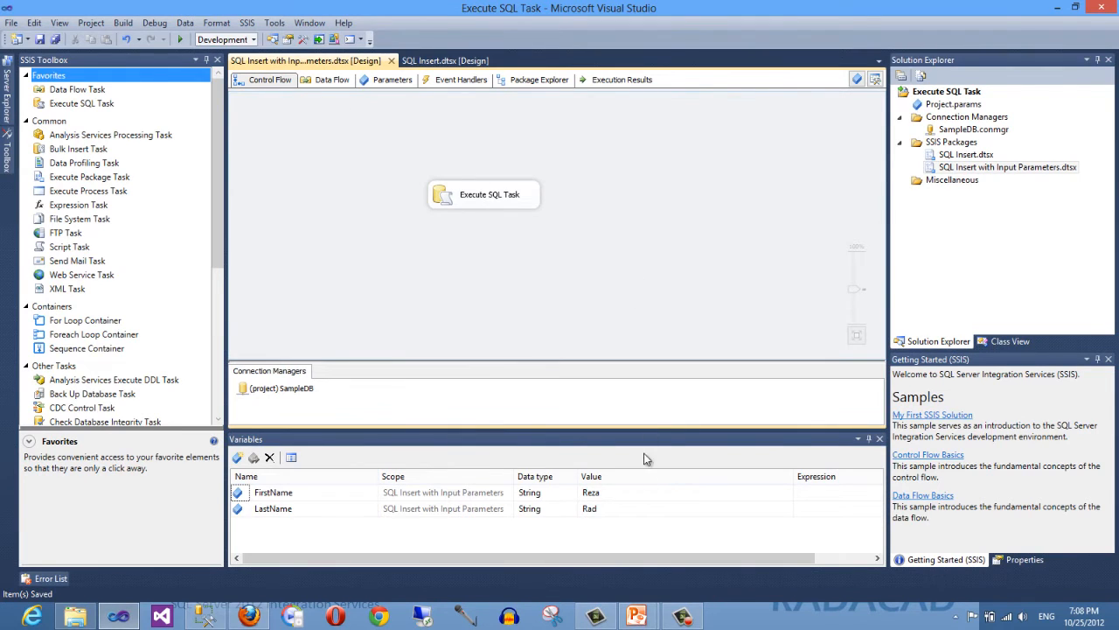
pyautogui.moveTo(636, 618)
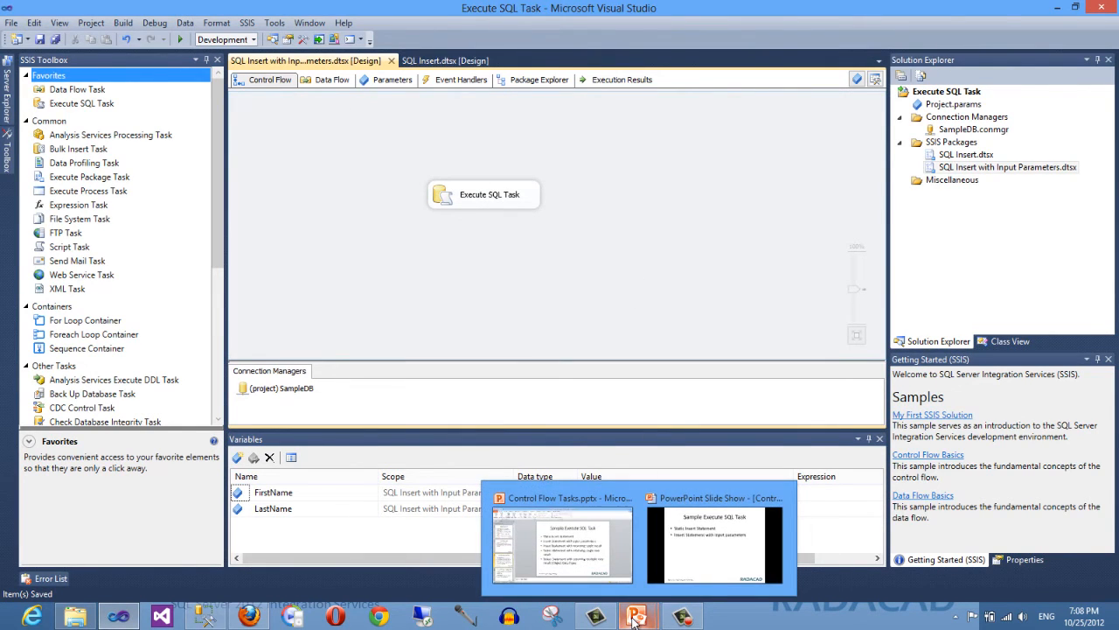
pyautogui.click(695, 550)
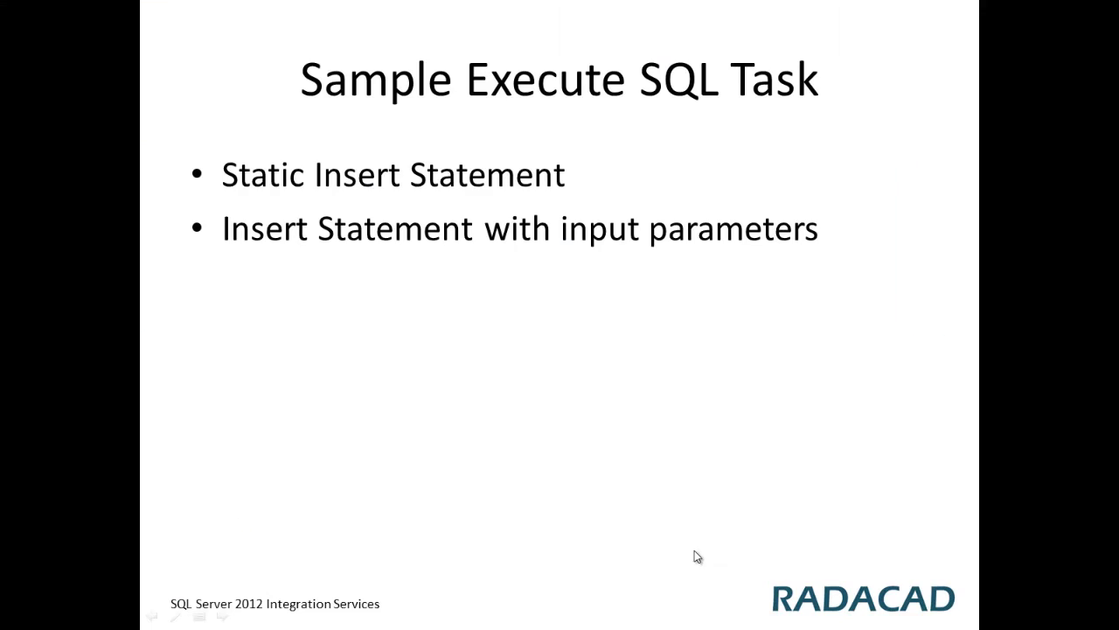
pyautogui.click(456, 303)
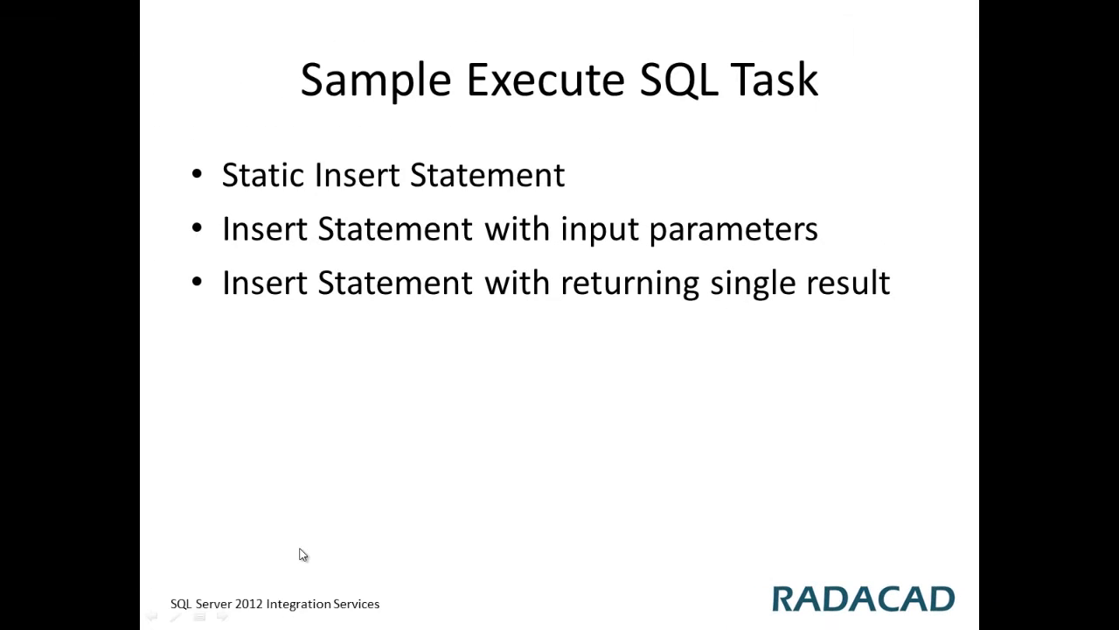
pyautogui.hotkey('alt', 'Tab')
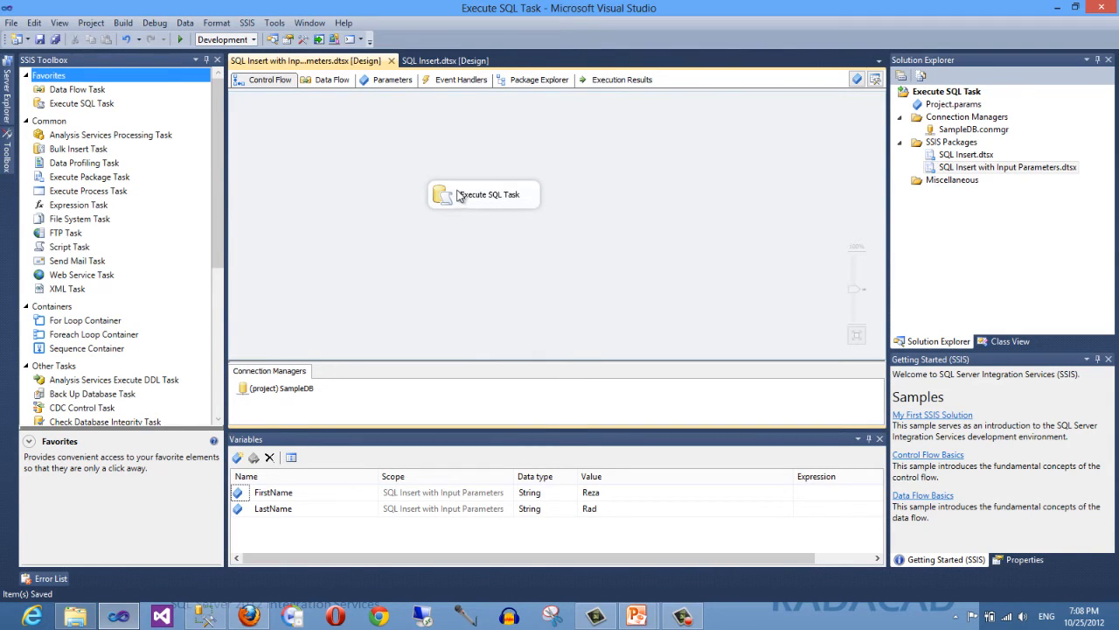
# - Switch to SQL Server Management Studio and delete the newly inserted employee row from dbo.Employee
pyautogui.click(205, 617)
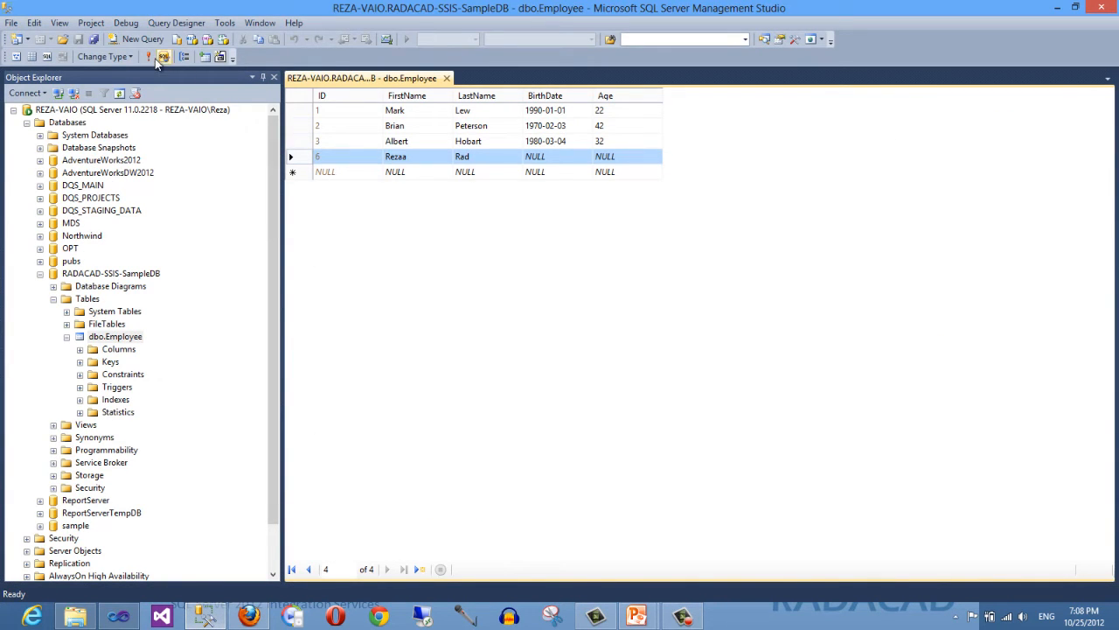
pyautogui.press('Delete')
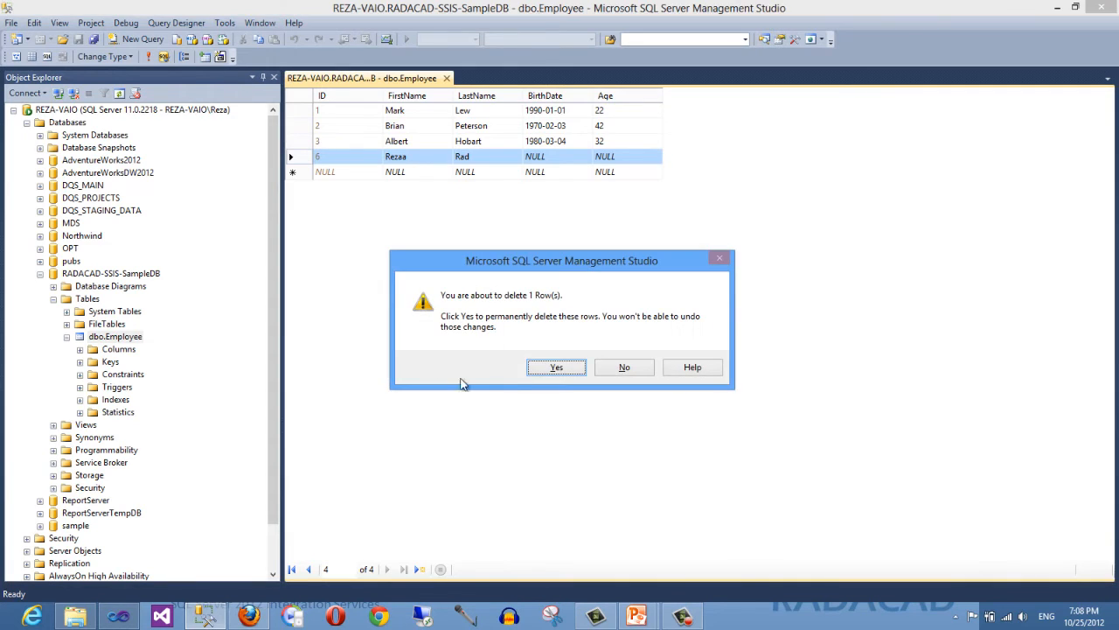
pyautogui.click(556, 367)
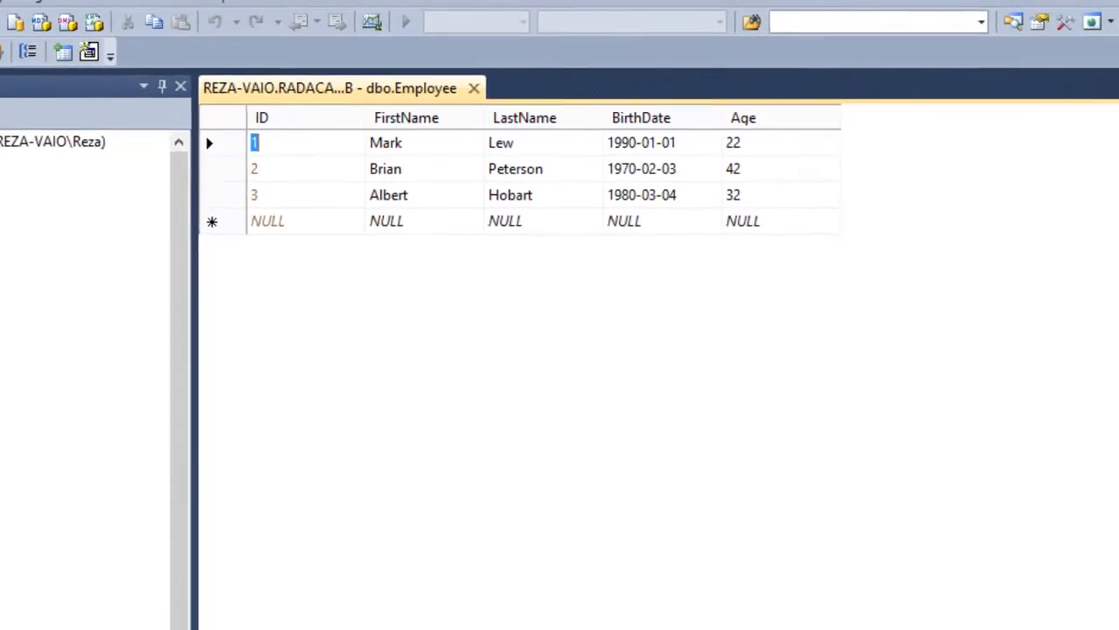
# - Switch back to Visual Studio and add a new SSIS package to the project's SSIS Packages
pyautogui.click(120, 617)
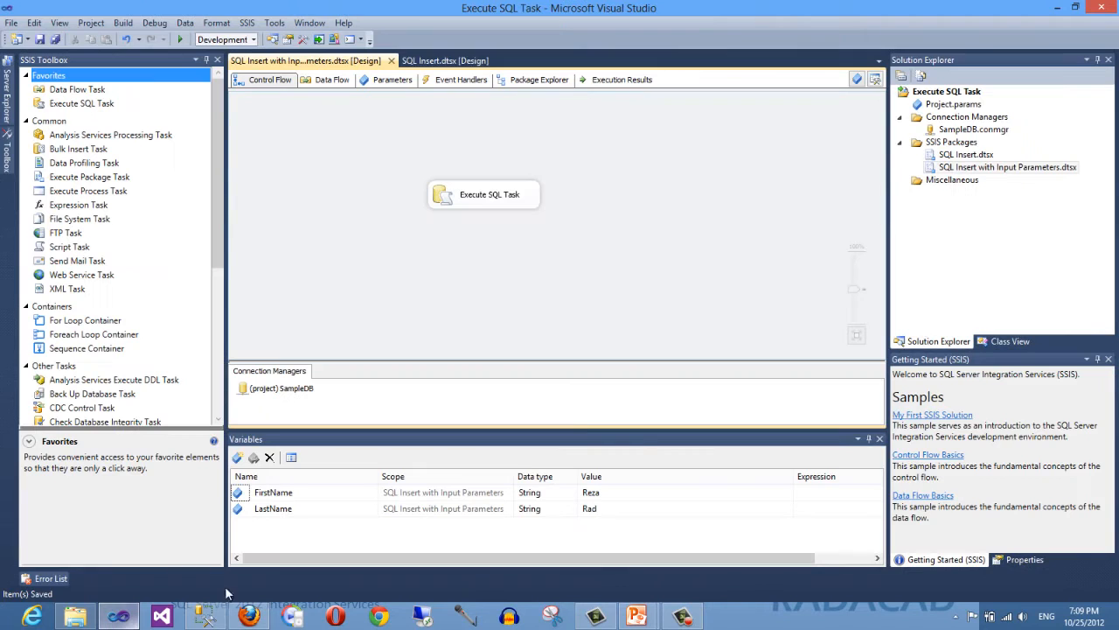
pyautogui.rightClick(953, 143)
pyautogui.click(791, 158)
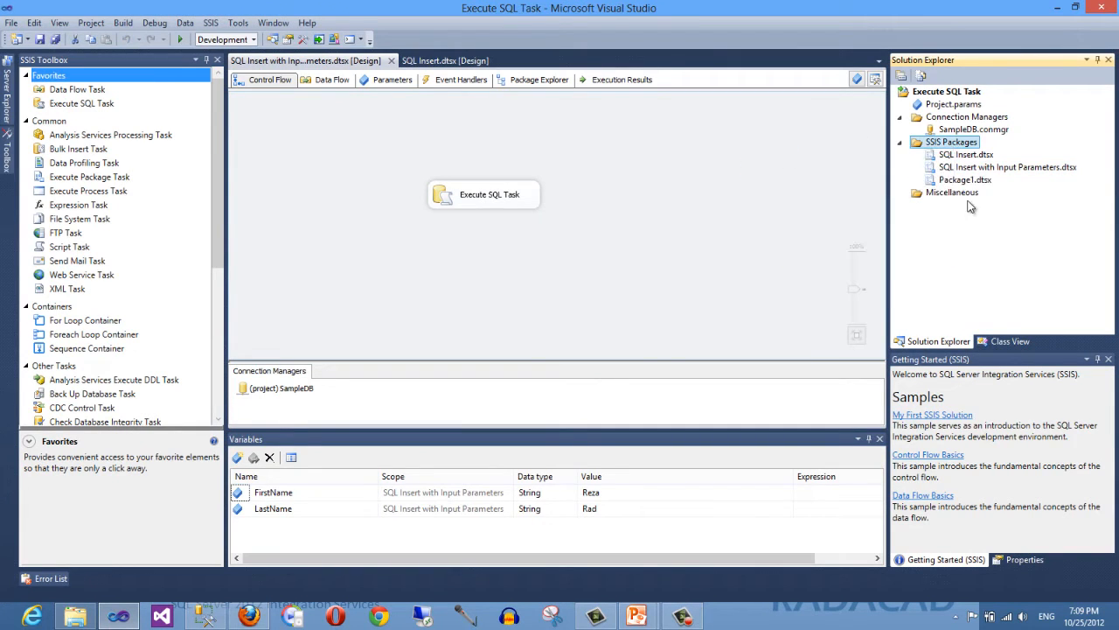
# - Rename the new package to SQL Return Single Value.dtsx
pyautogui.rightClick(972, 181)
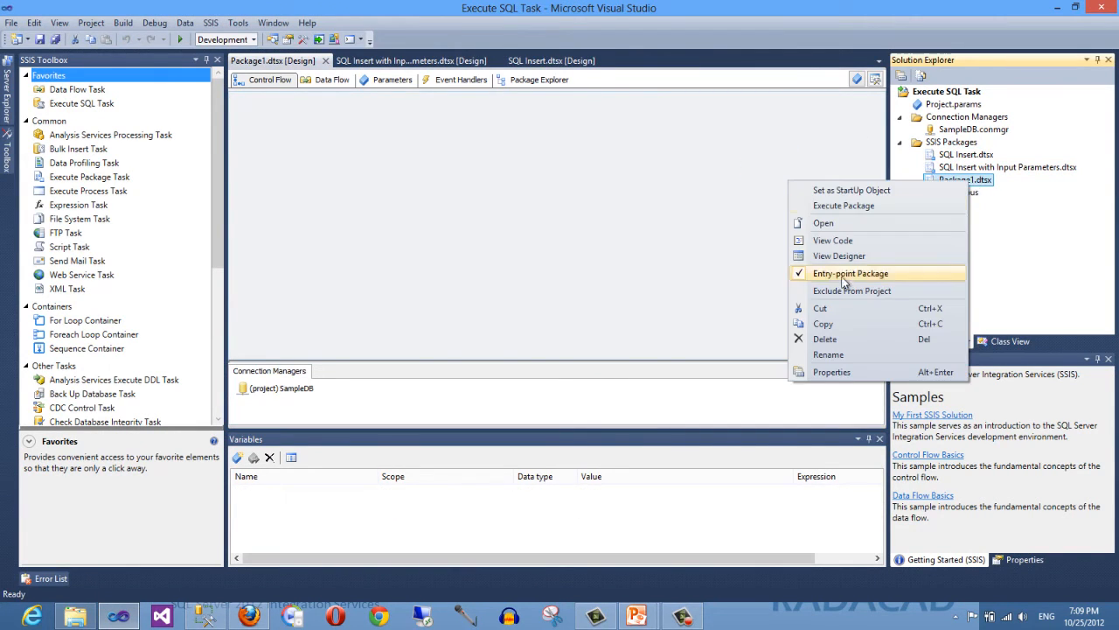
pyautogui.click(827, 354)
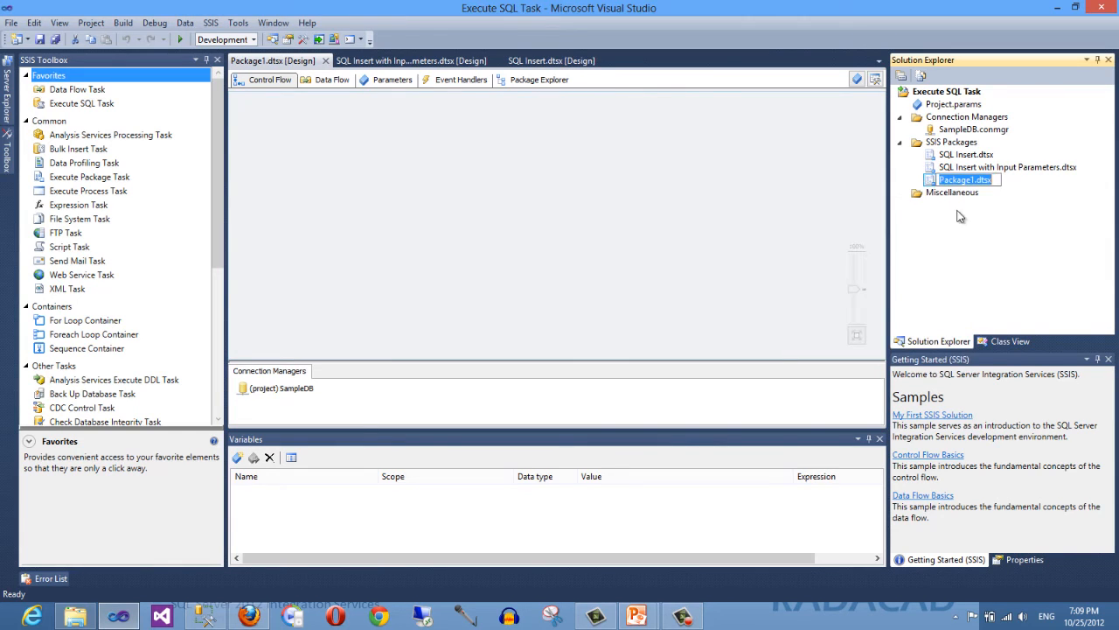
pyautogui.write('SQL')
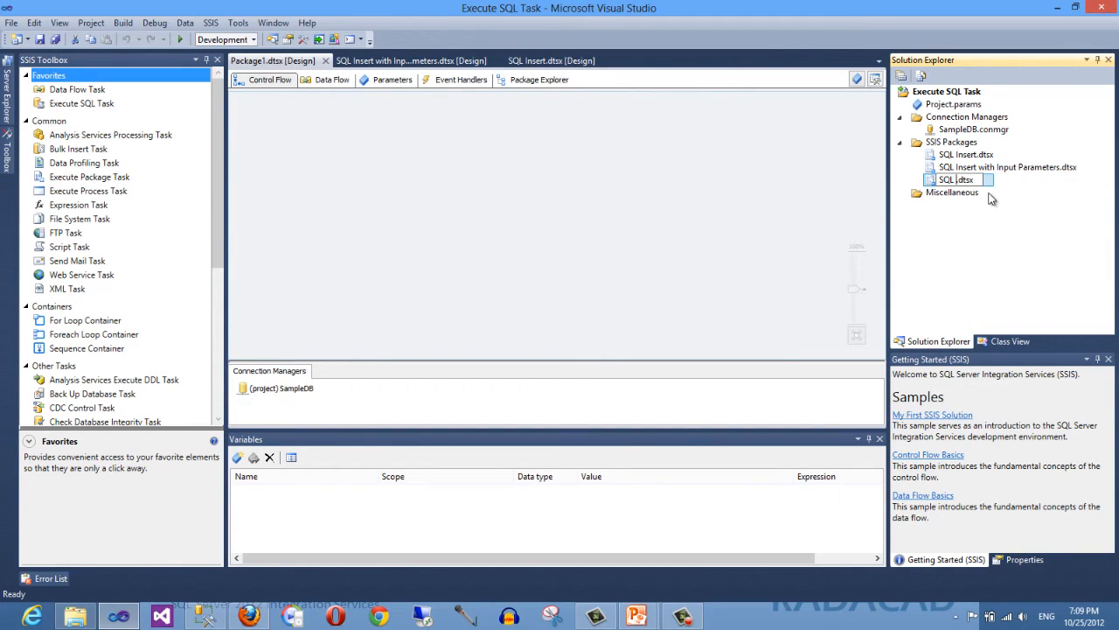
pyautogui.write(' Return Single Value')
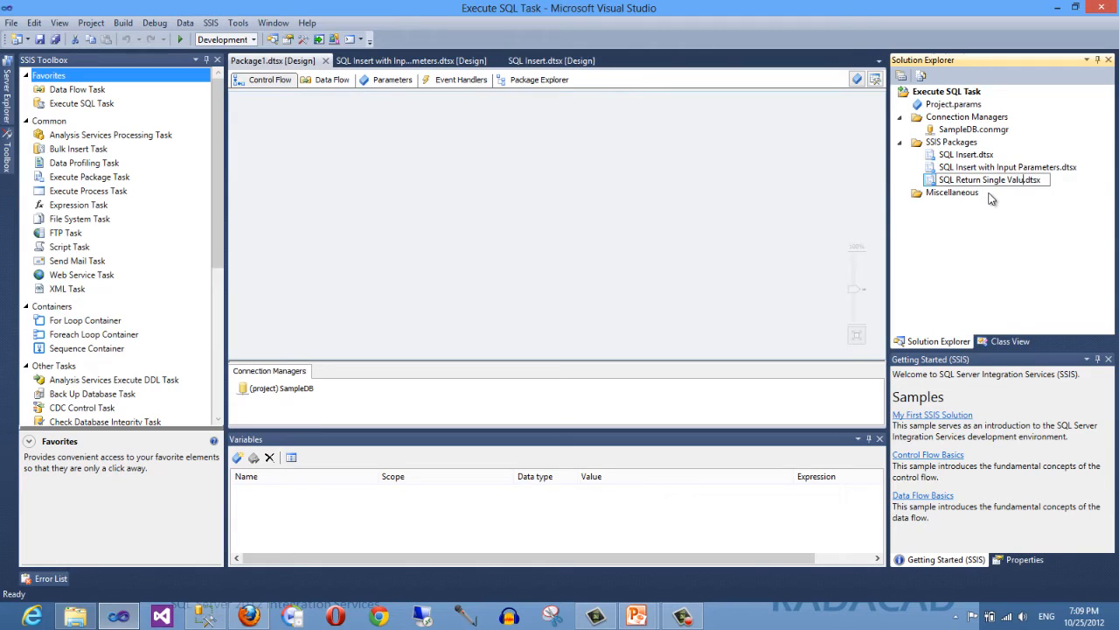
pyautogui.press('Return')
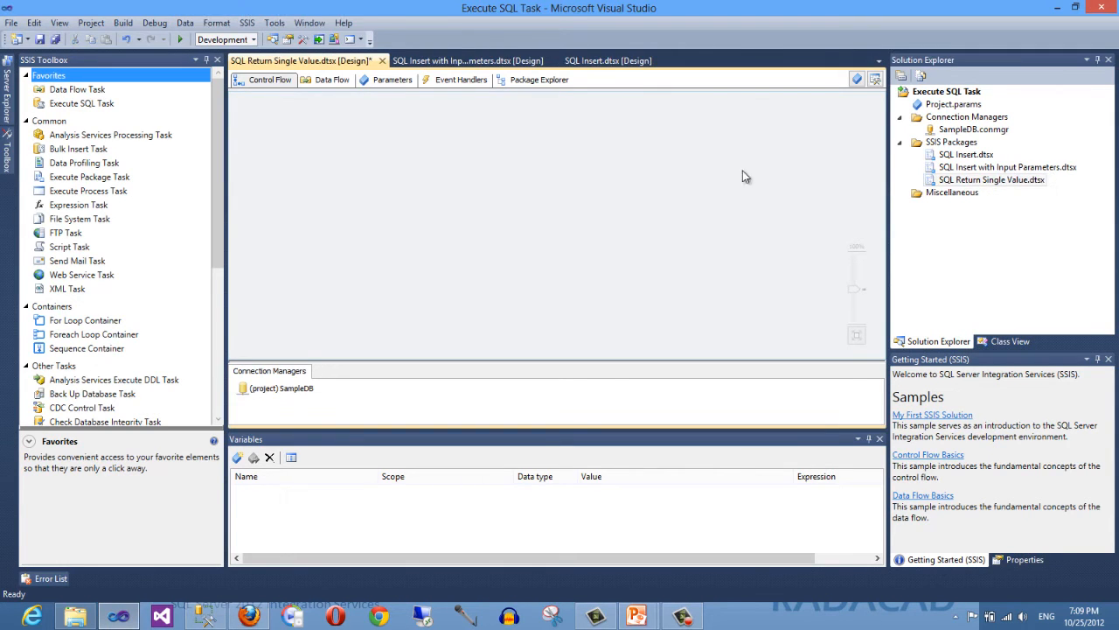
# - Copy the Insert Employee task from SQL Insert.dtsx and paste it into the new package's control flow
pyautogui.click(594, 63)
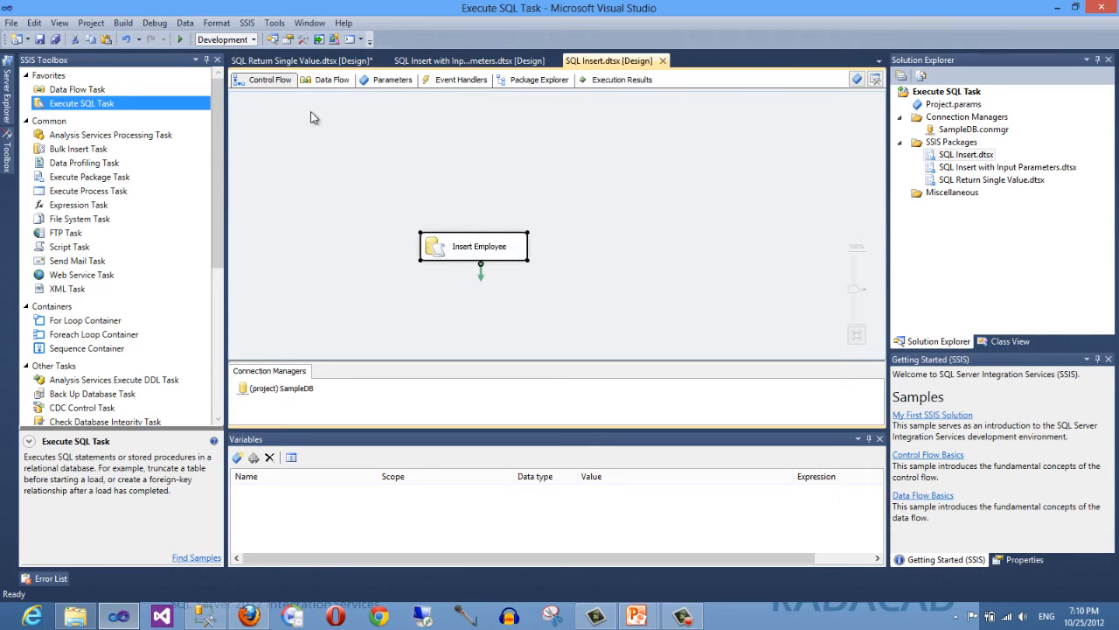
pyautogui.click(287, 61)
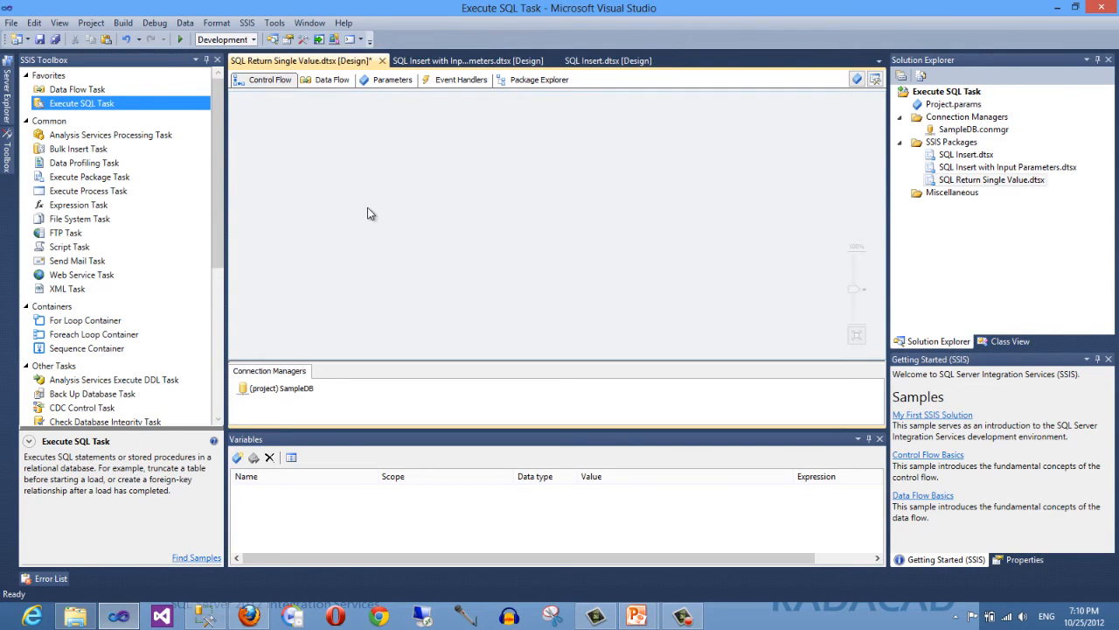
pyautogui.hotkey('ctrl', 'v')
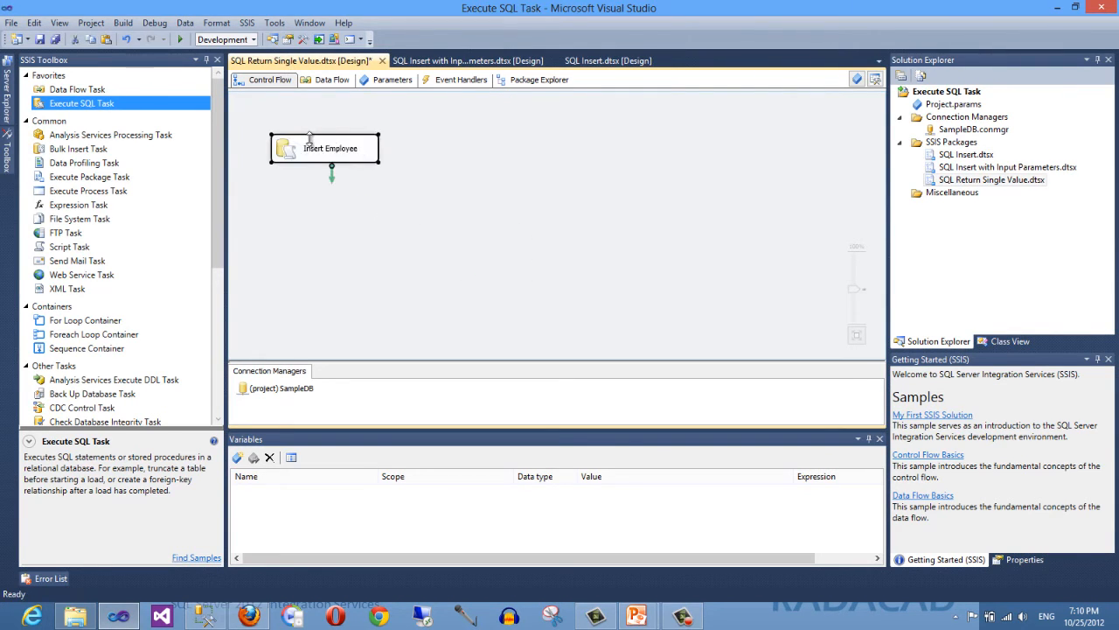
pyautogui.moveTo(308, 155); pyautogui.dragTo(437, 214)
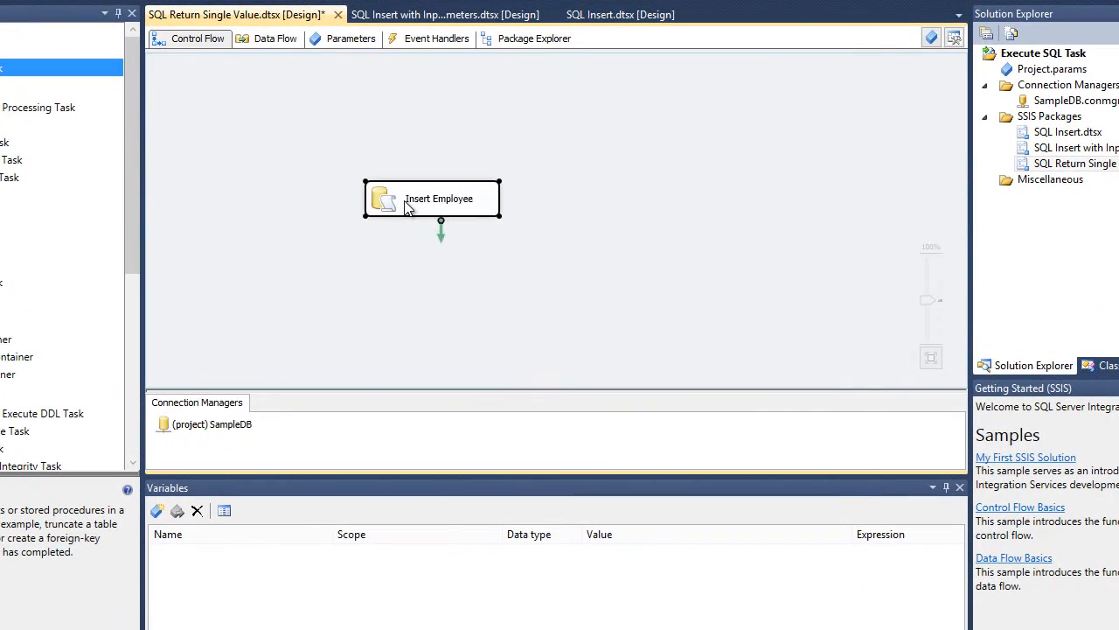
pyautogui.doubleClick(418, 210)
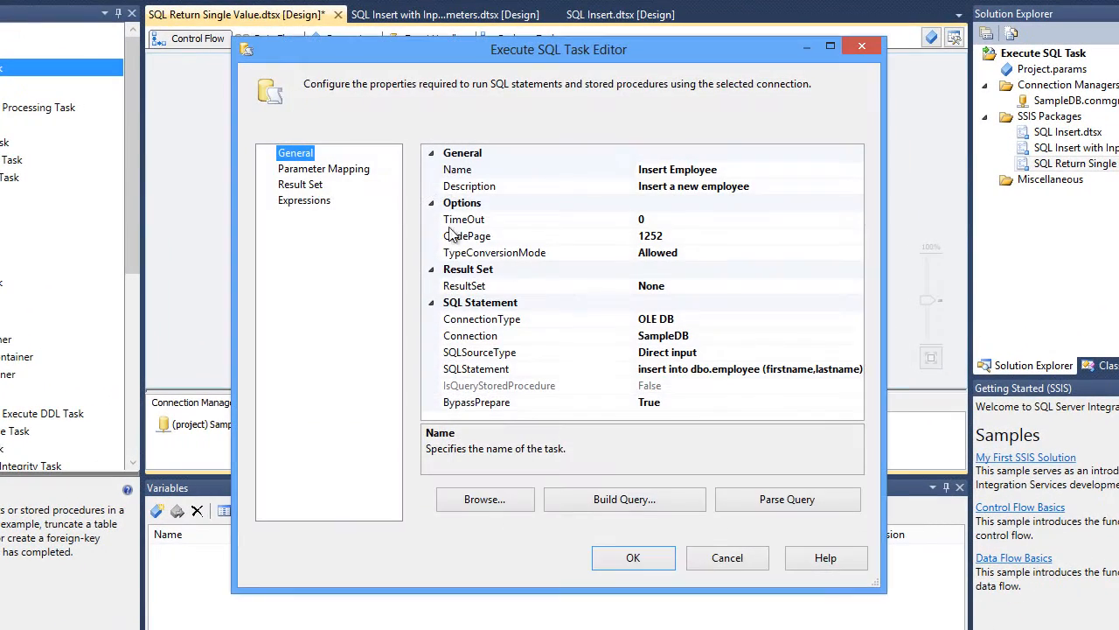
pyautogui.click(853, 369)
pyautogui.click(858, 369)
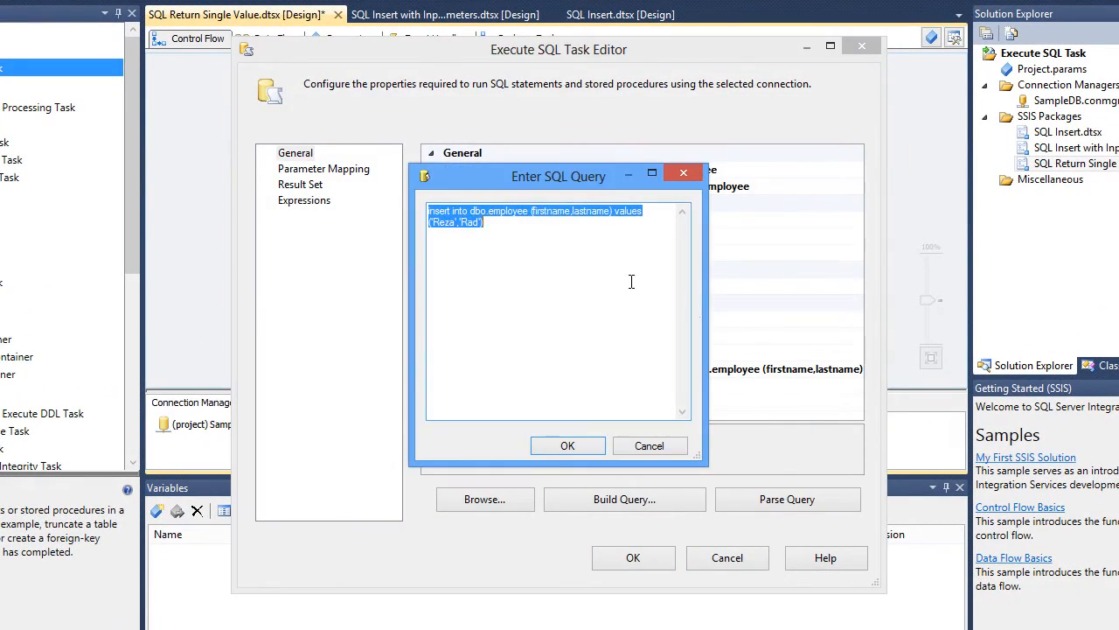
pyautogui.click(561, 250)
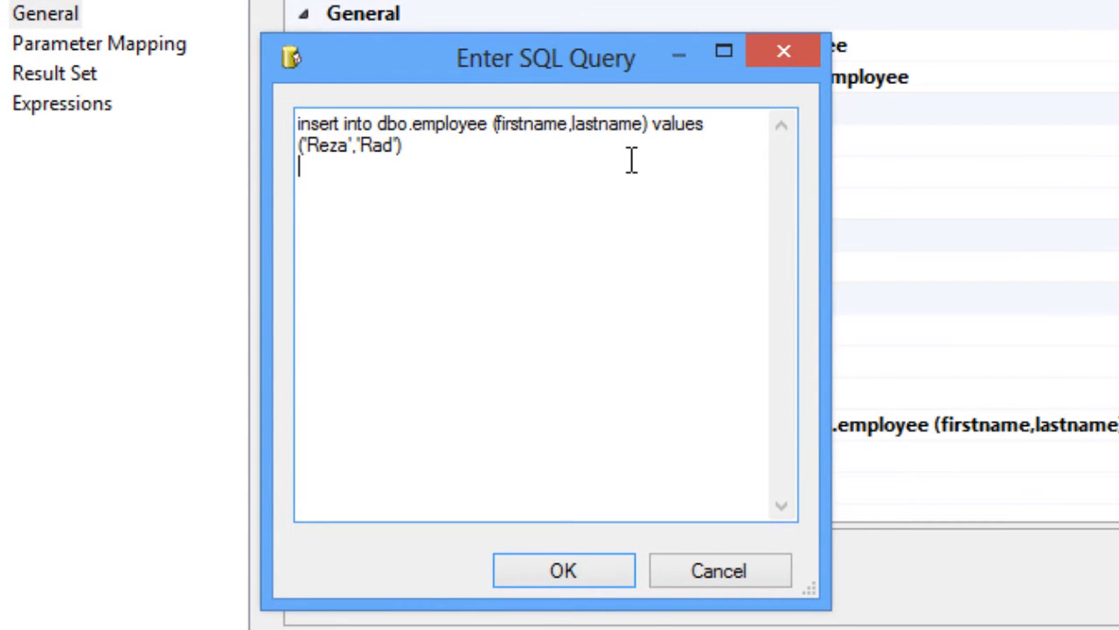
pyautogui.write('select @@I')
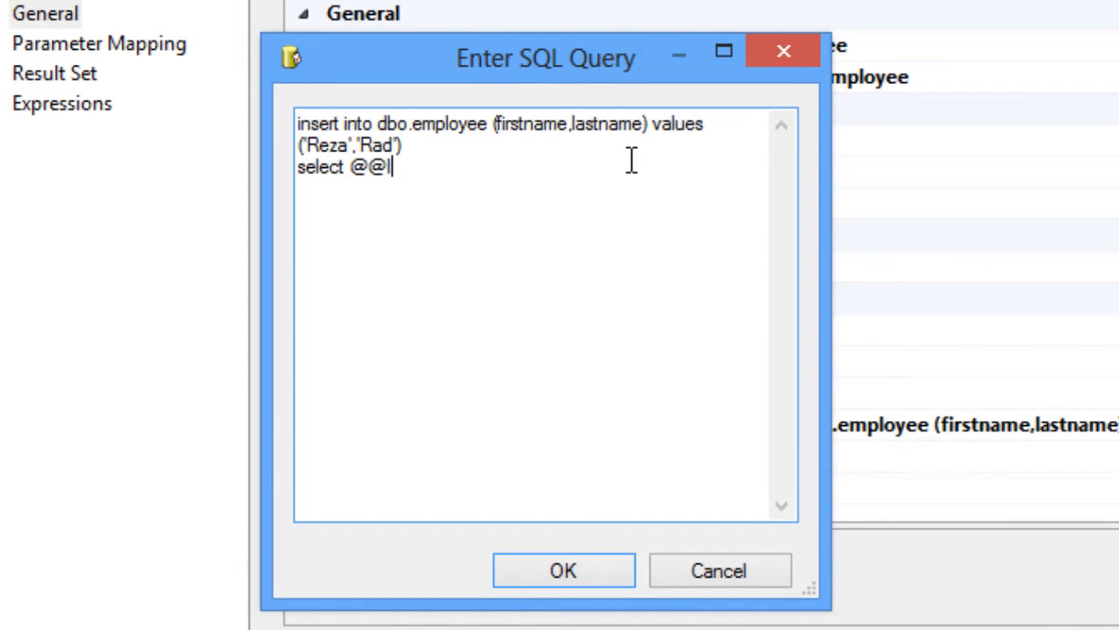
pyautogui.write('DENTITY')
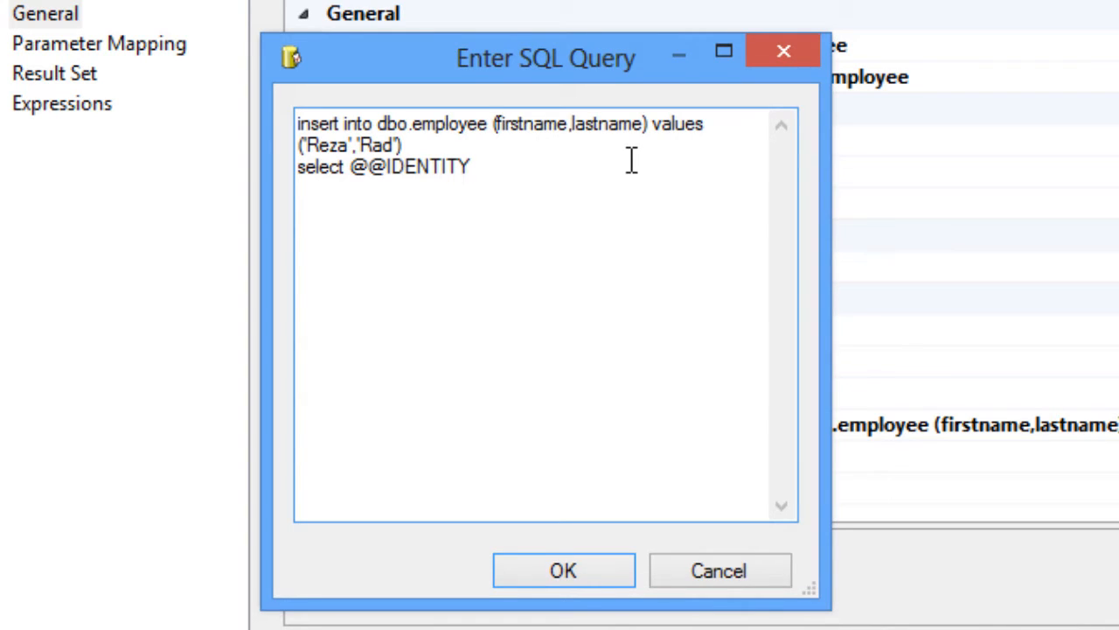
pyautogui.write('as ID')
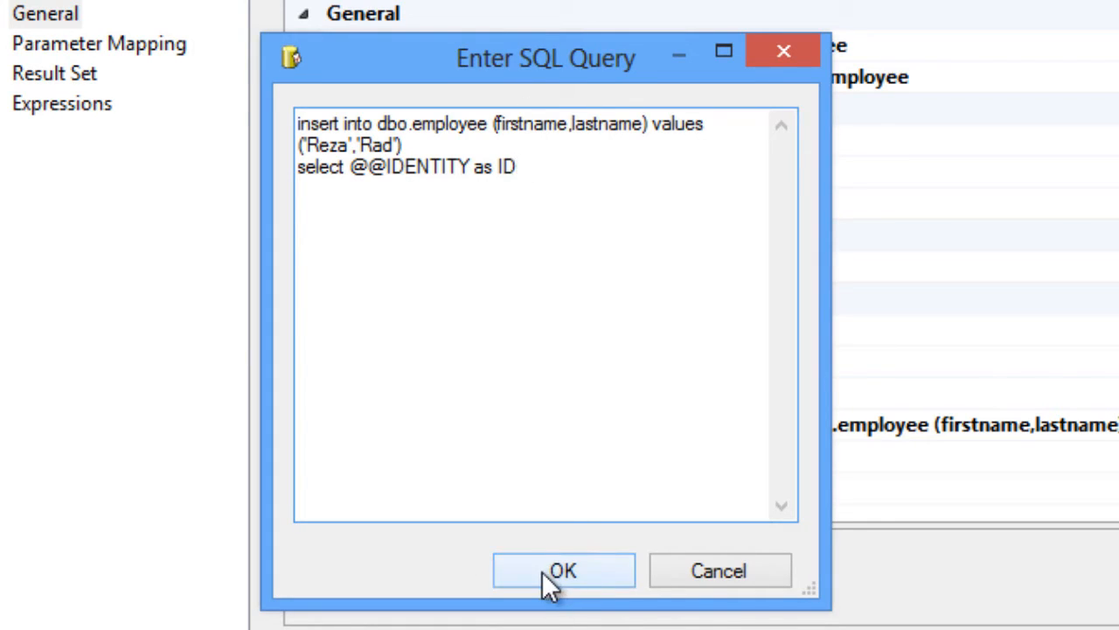
pyautogui.click(429, 147)
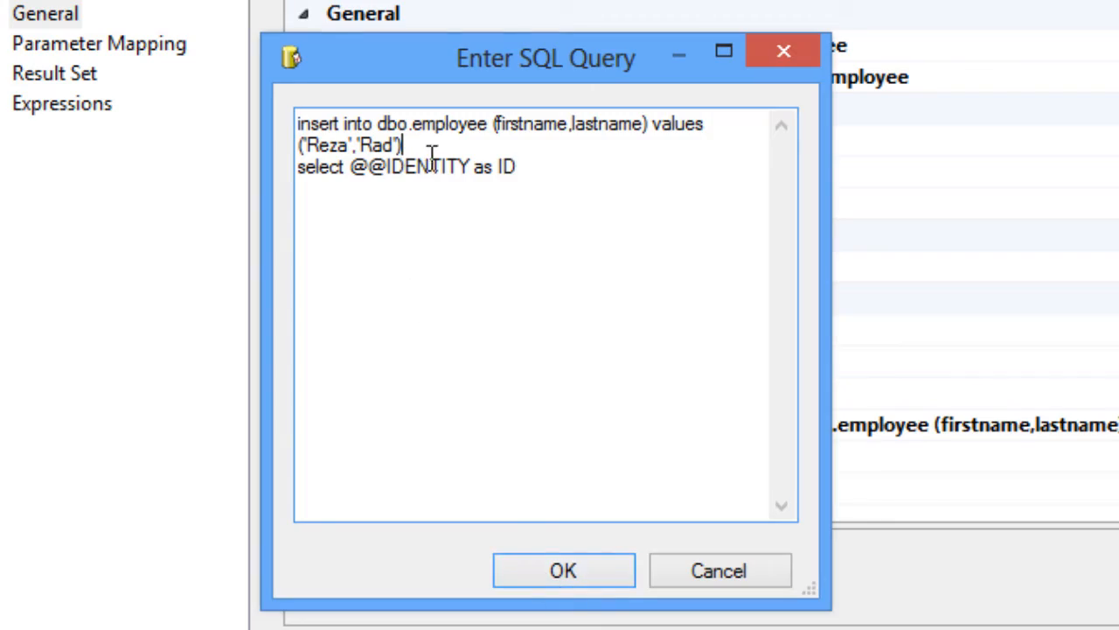
pyautogui.click(563, 577)
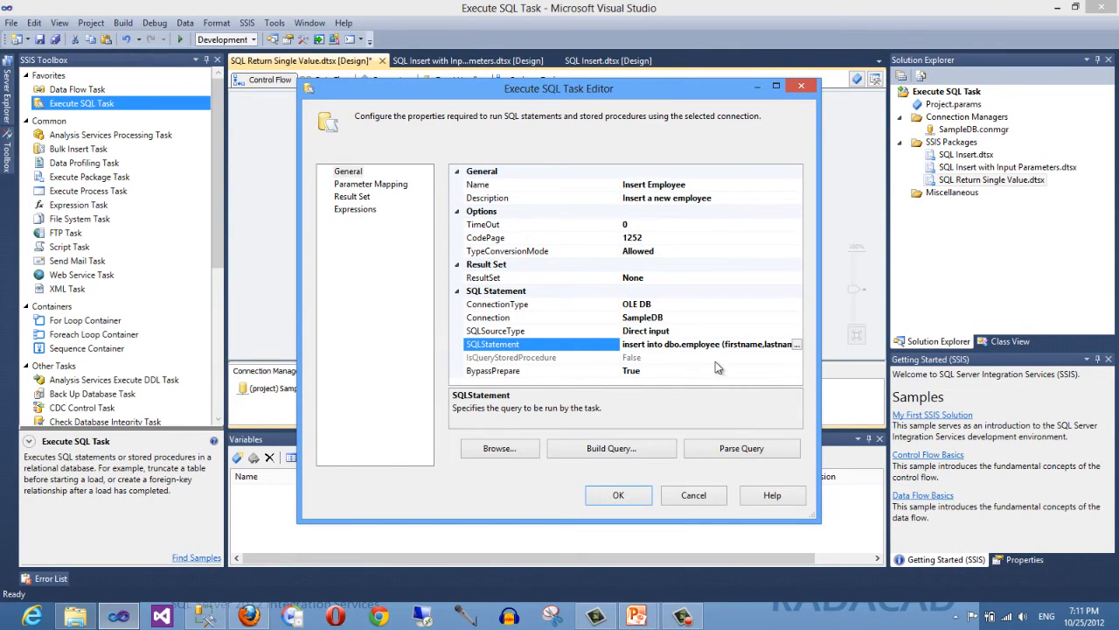
pyautogui.click(618, 495)
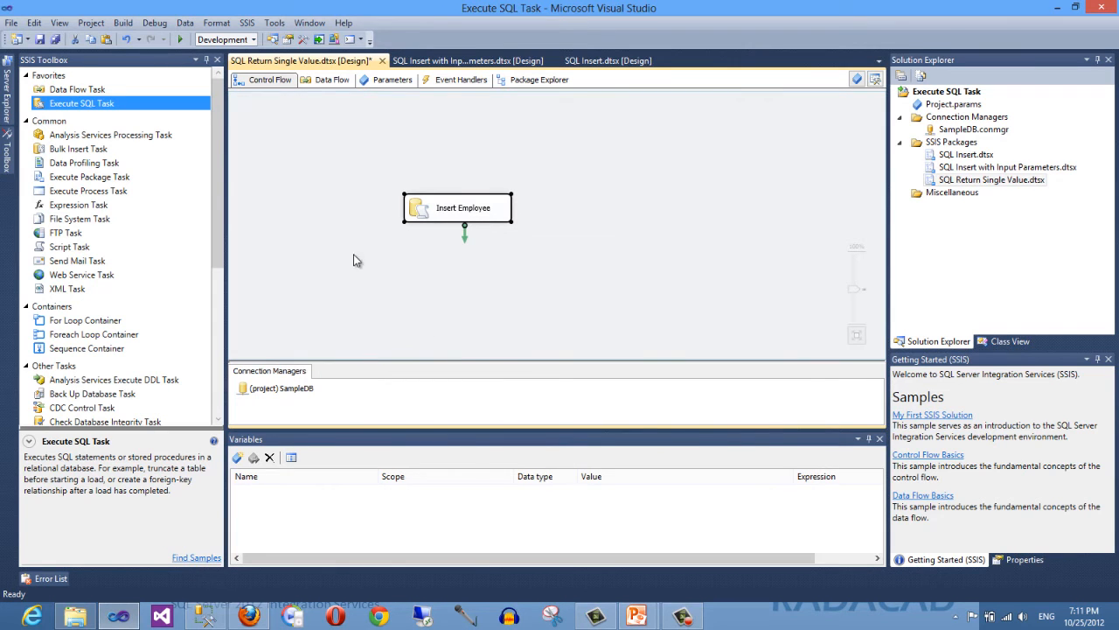
# - Add a package variable named ID
pyautogui.click(237, 460)
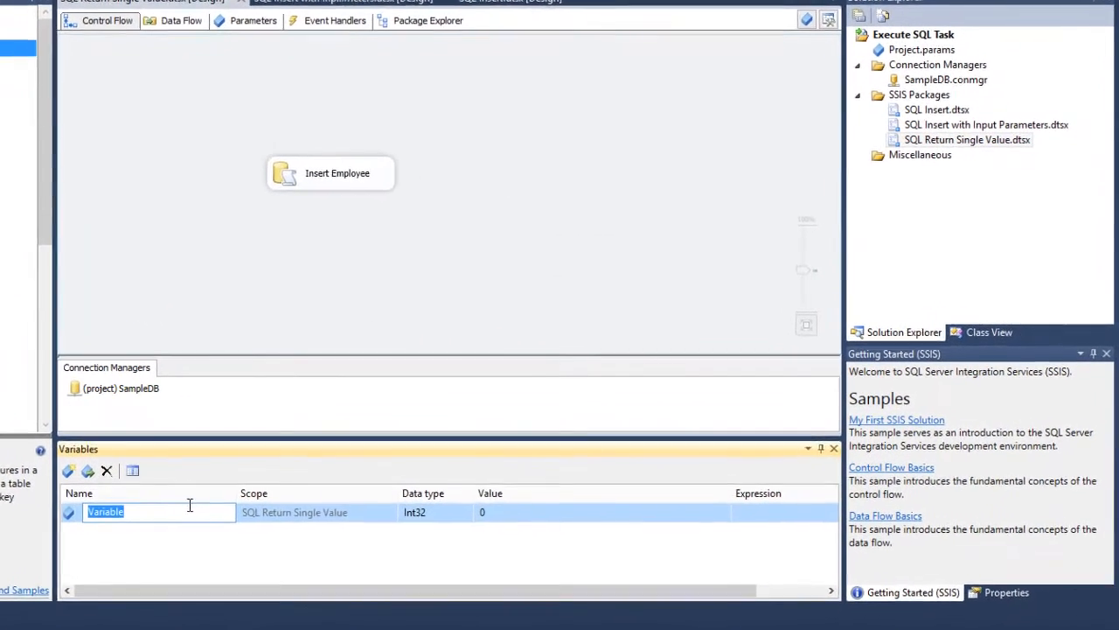
pyautogui.write('ID')
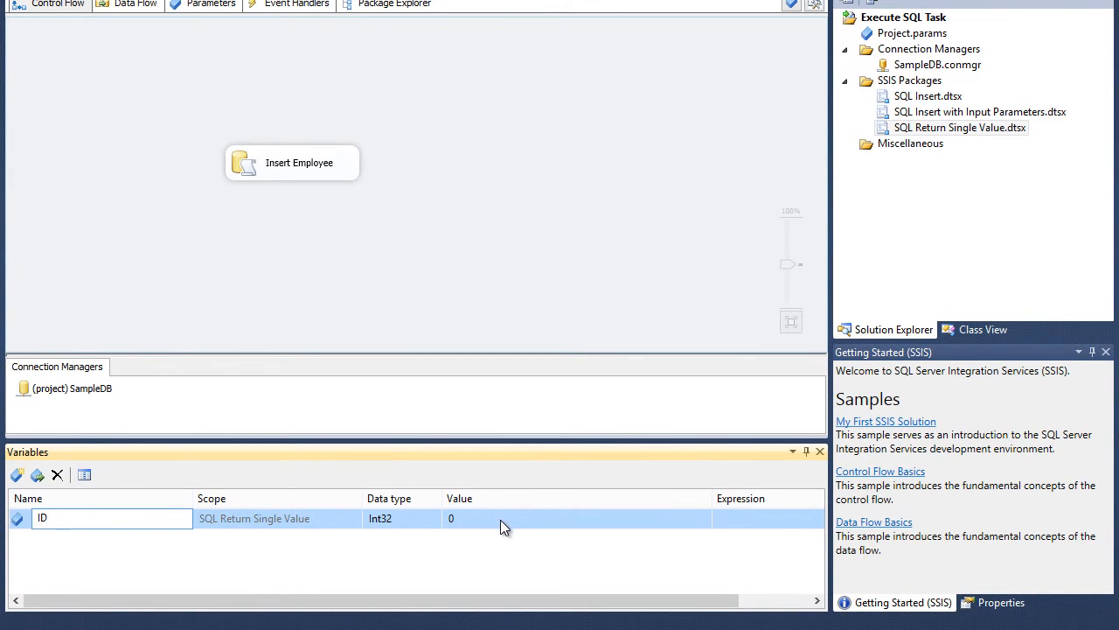
pyautogui.click(169, 225)
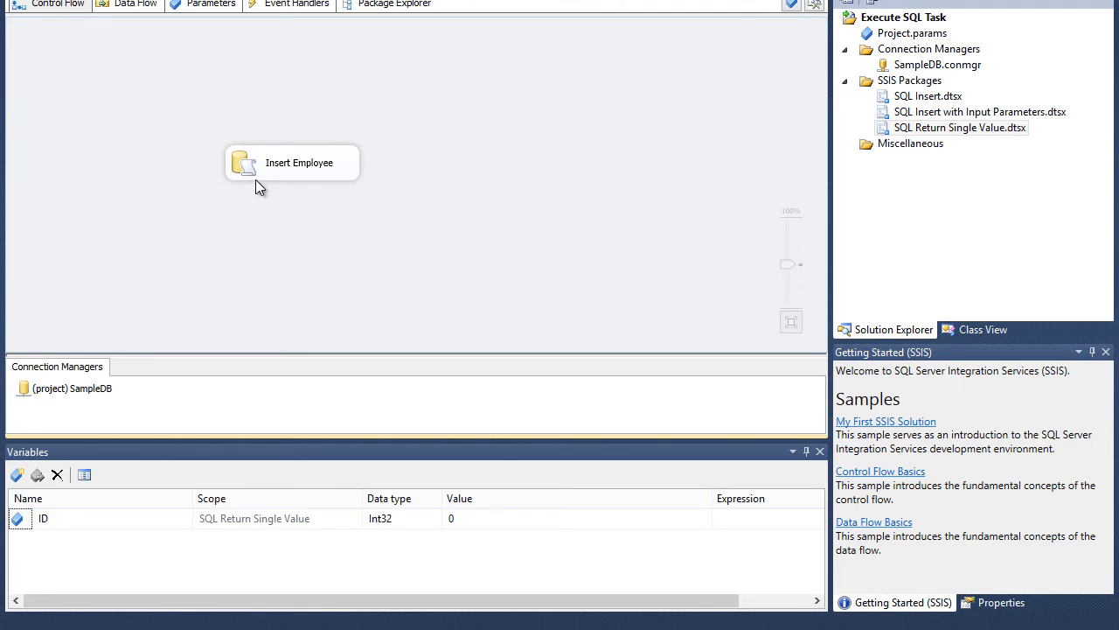
# - Open the task's SQL statement to review the insert and identity select, then cancel
pyautogui.doubleClick(255, 170)
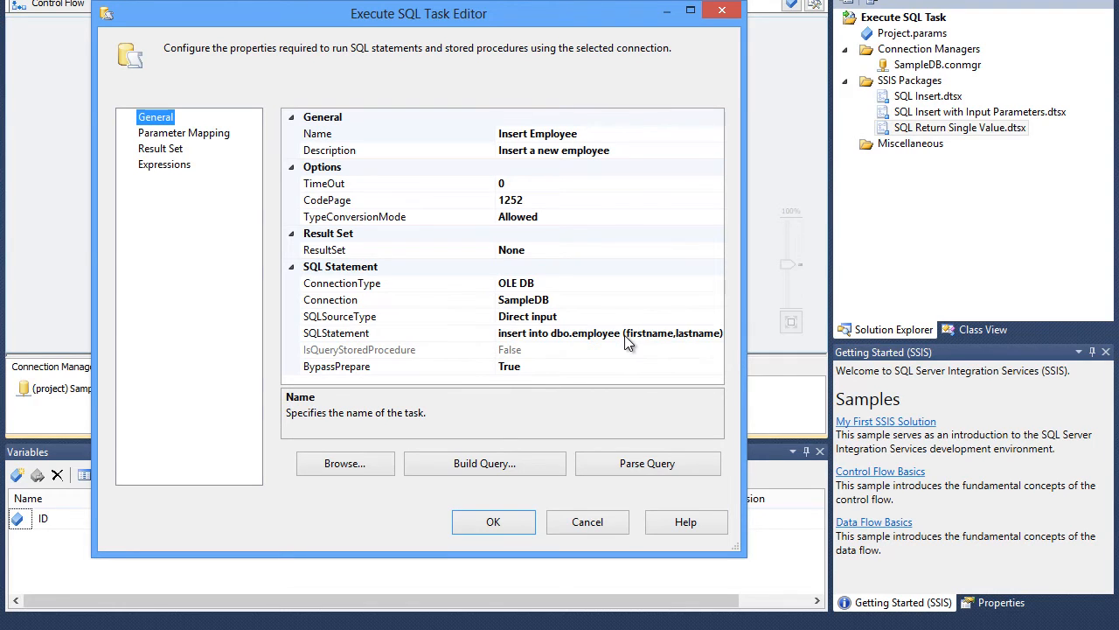
pyautogui.click(718, 333)
pyautogui.click(719, 333)
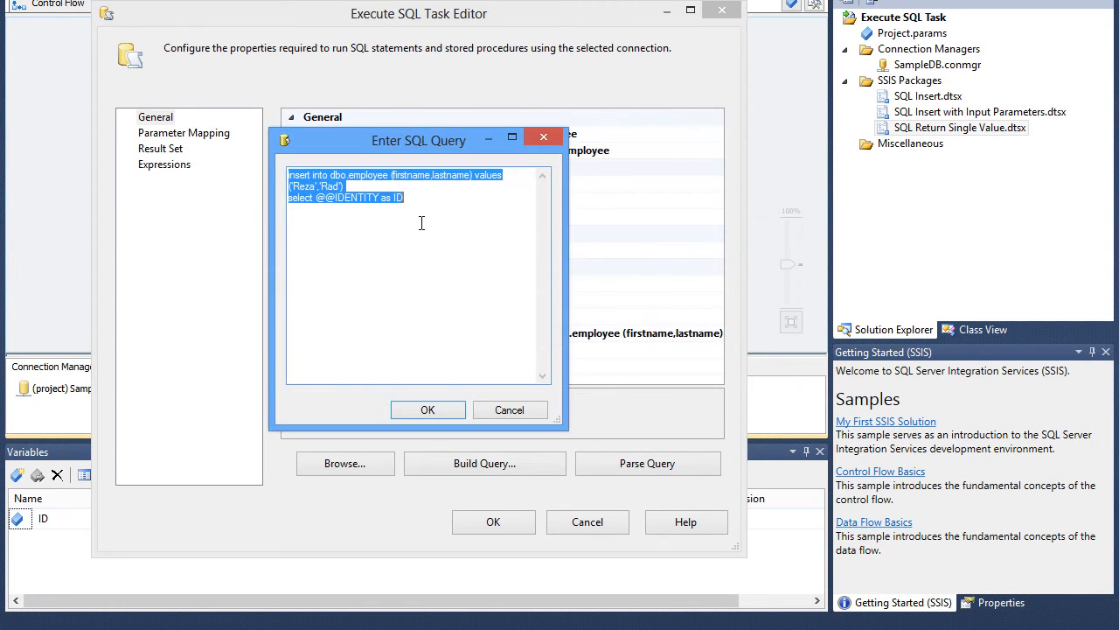
pyautogui.click(469, 290)
pyautogui.click(520, 409)
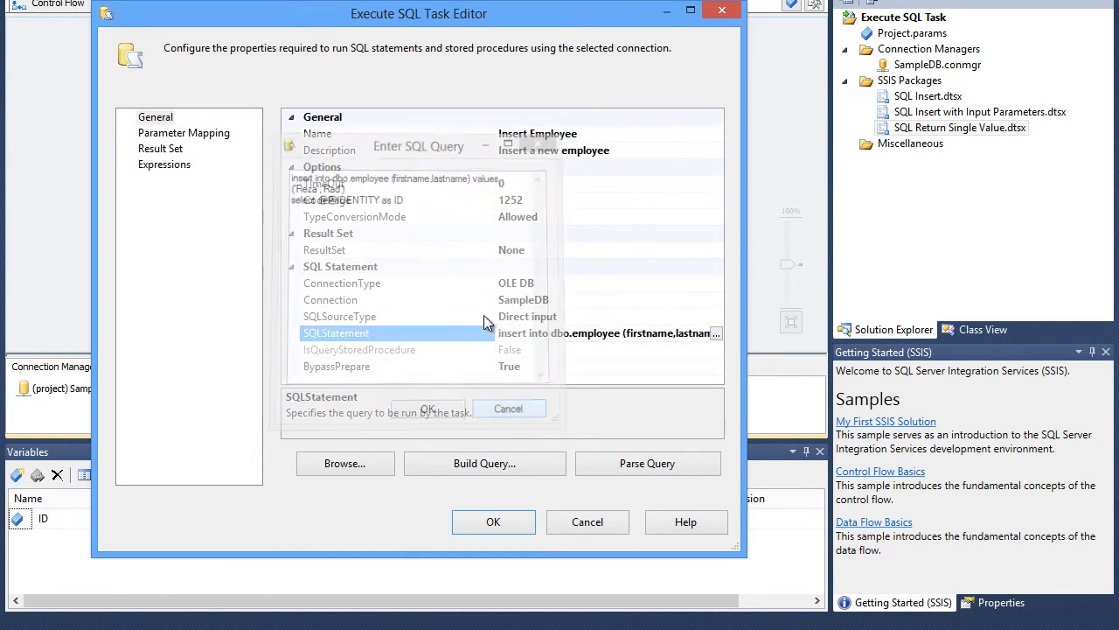
# - Set the Insert Employee task's ResultSet option to Single row
pyautogui.click(376, 248)
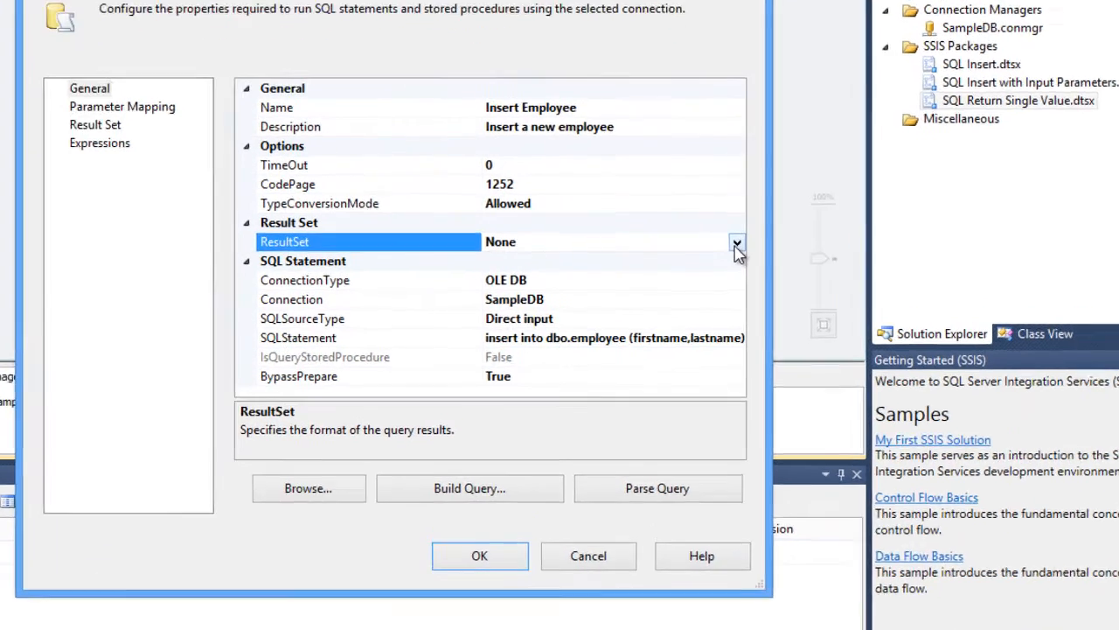
pyautogui.click(715, 250)
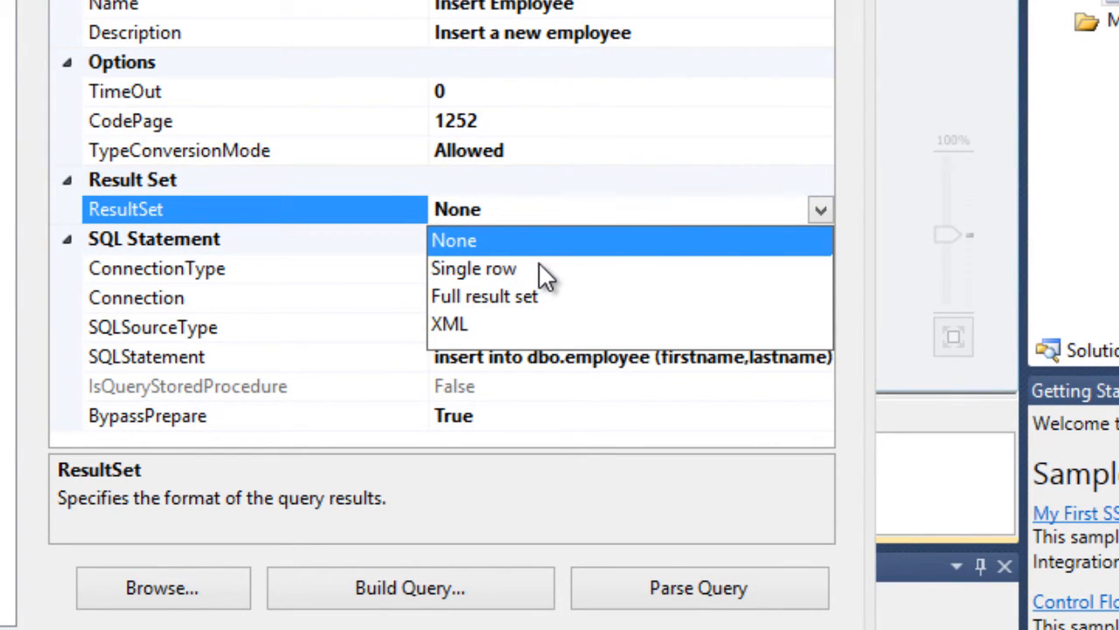
pyautogui.click(849, 153)
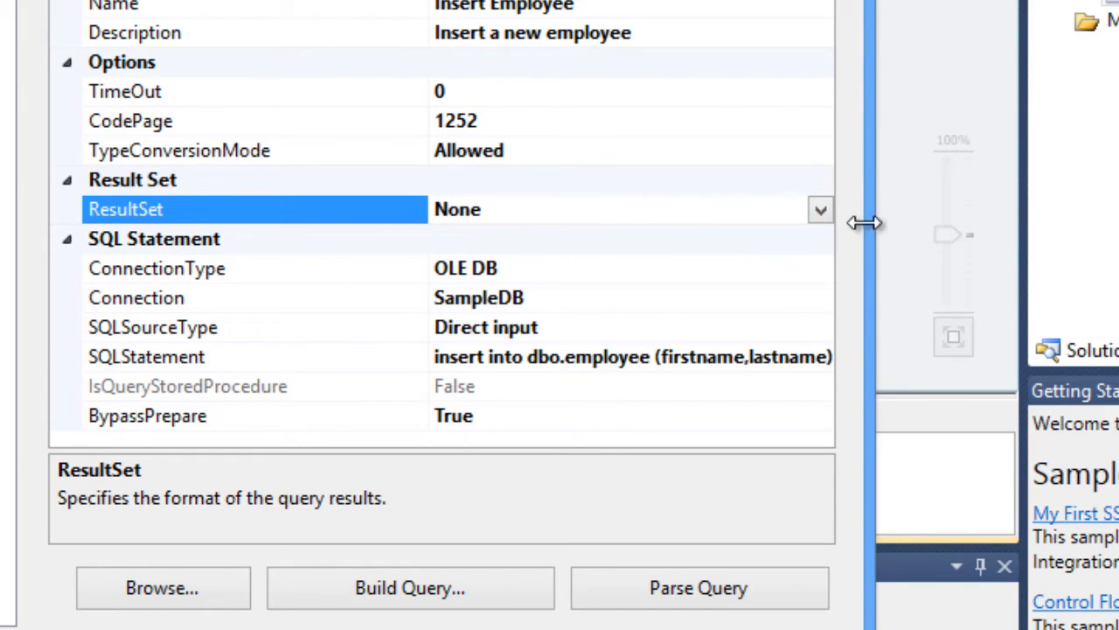
pyautogui.click(819, 214)
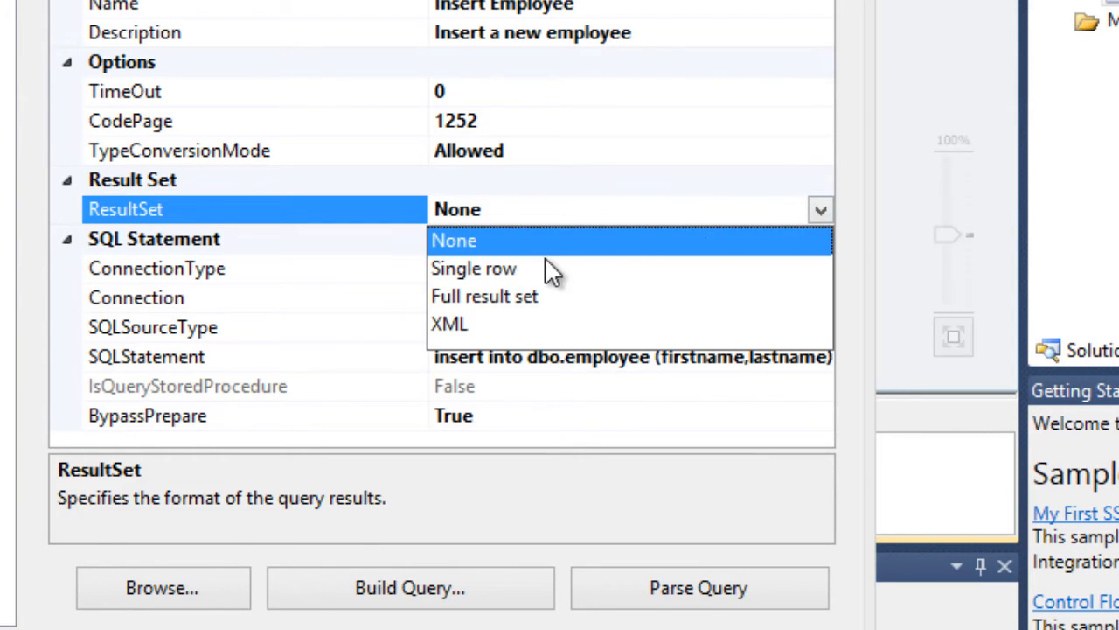
pyautogui.click(476, 278)
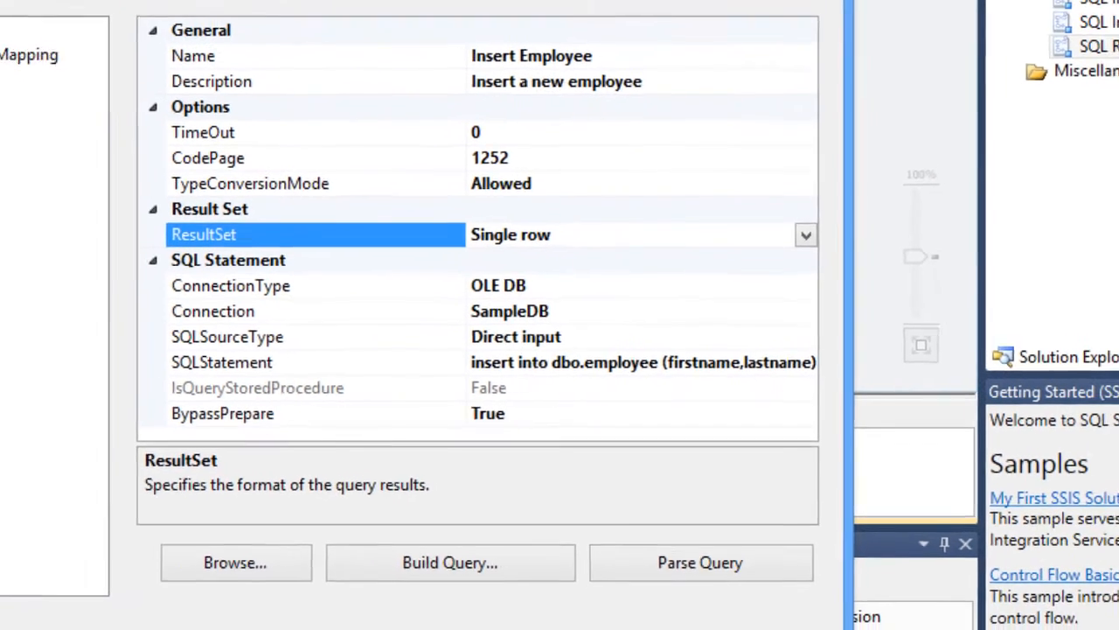
# - Add a result set mapping with result name ID stored in variable User::ID, then confirm the task editor
pyautogui.click(153, 166)
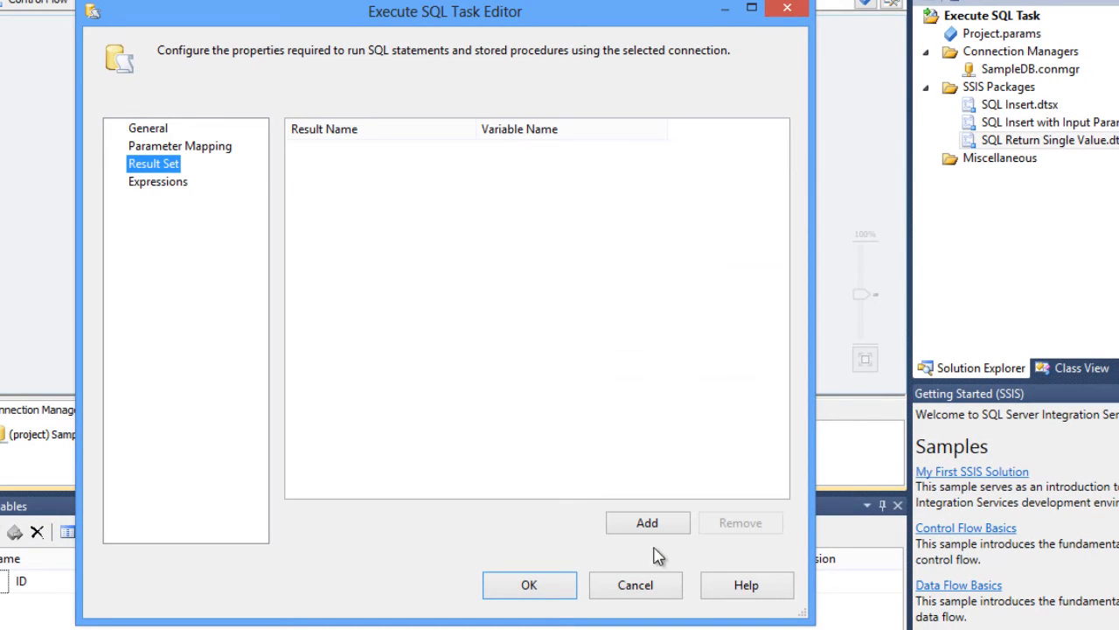
pyautogui.click(647, 523)
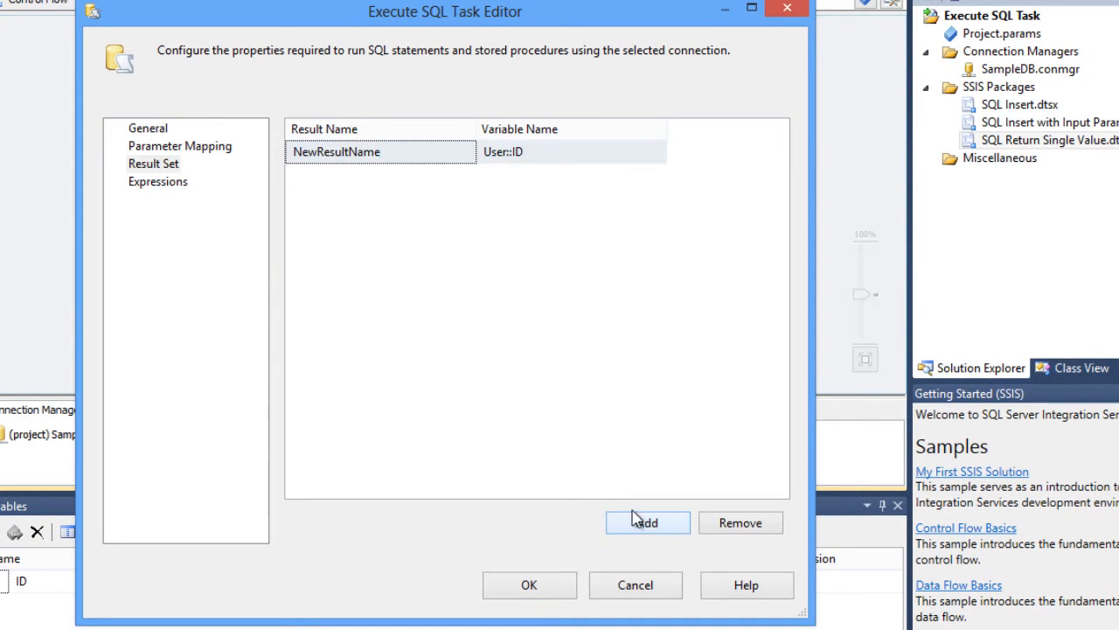
pyautogui.click(419, 156)
pyautogui.moveTo(428, 151); pyautogui.dragTo(289, 152)
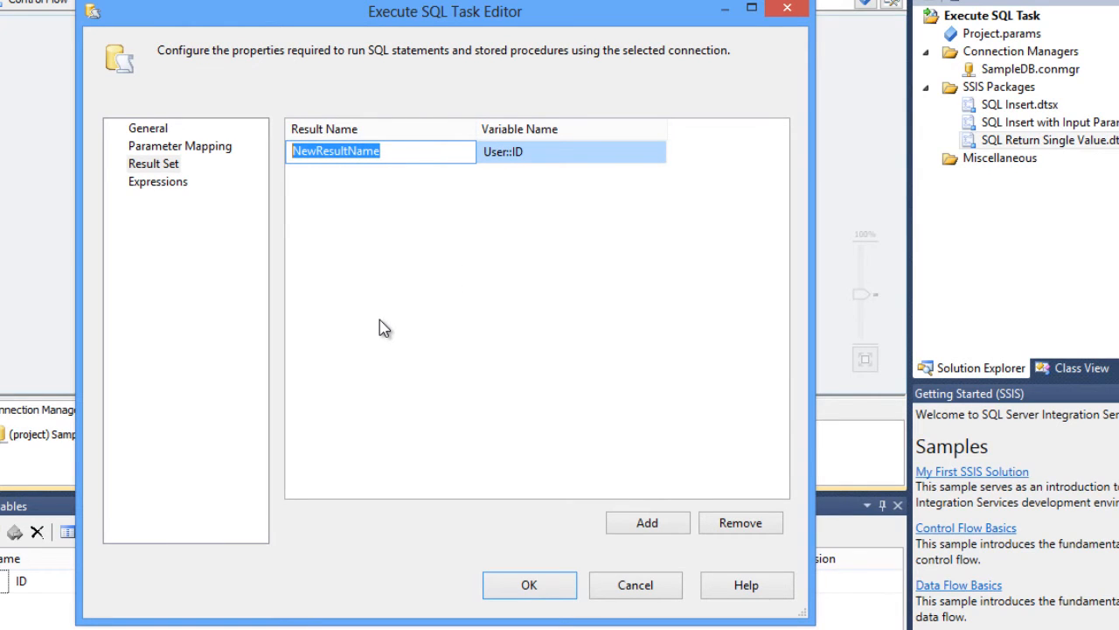
pyautogui.write('ID')
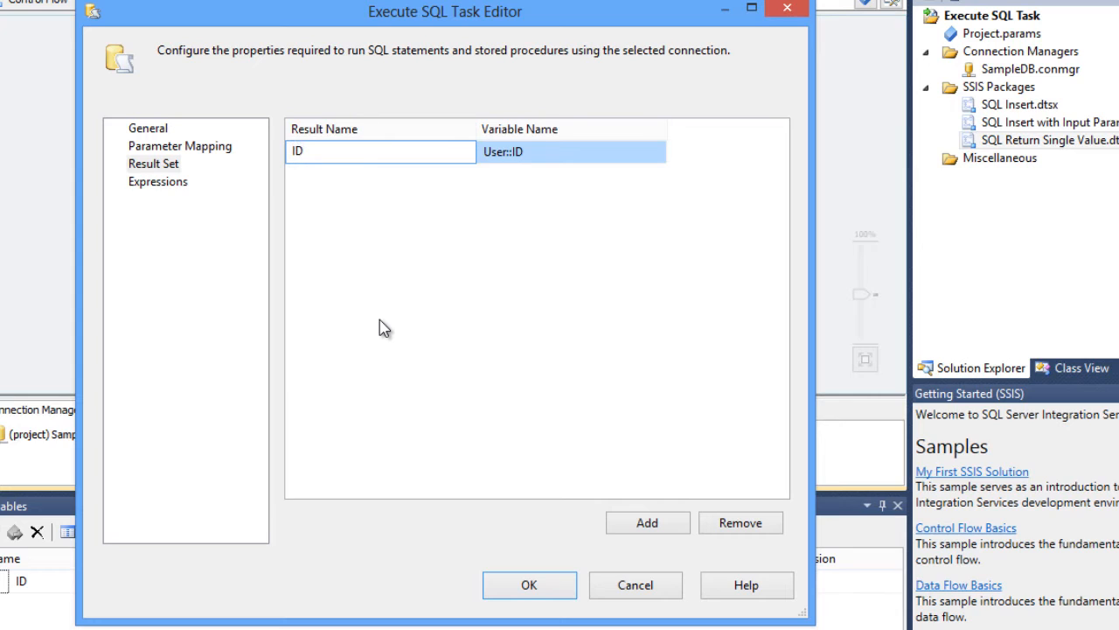
pyautogui.click(536, 153)
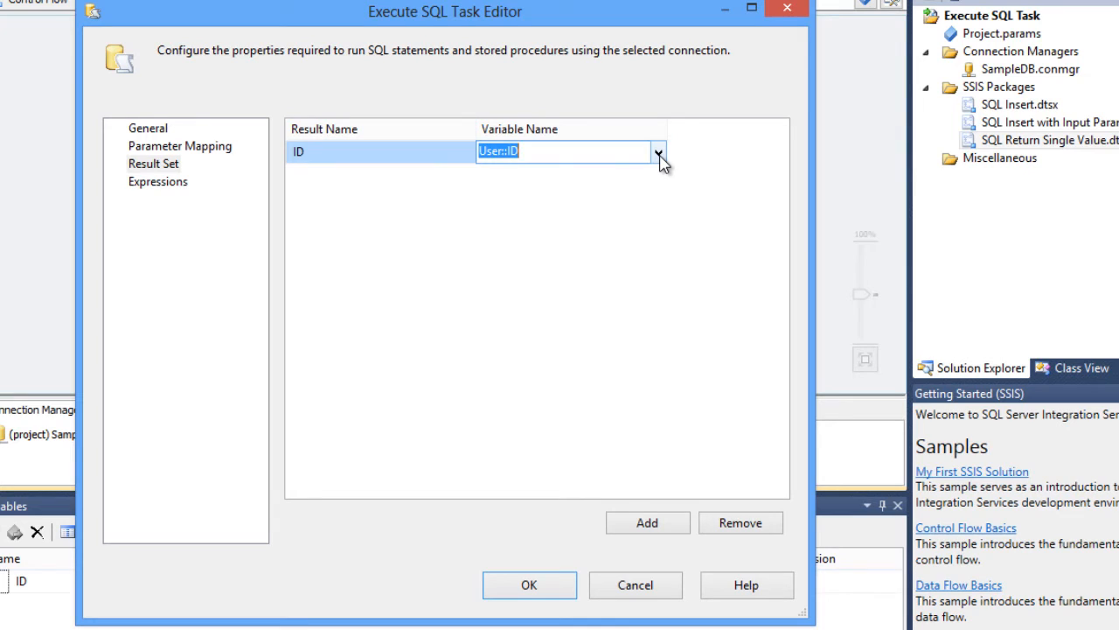
pyautogui.click(570, 239)
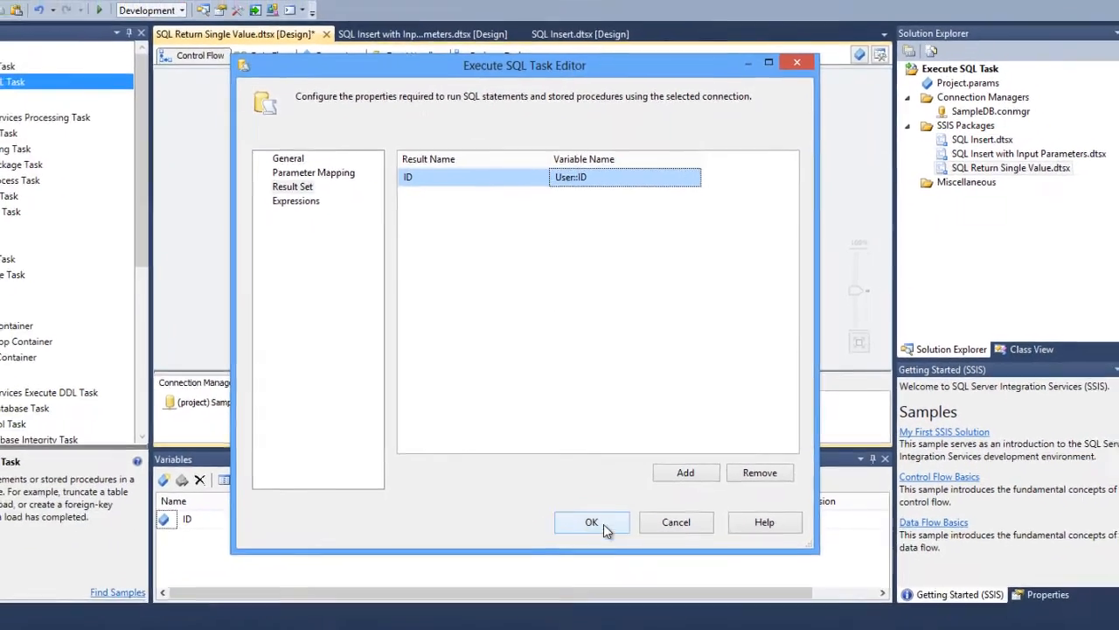
pyautogui.click(603, 526)
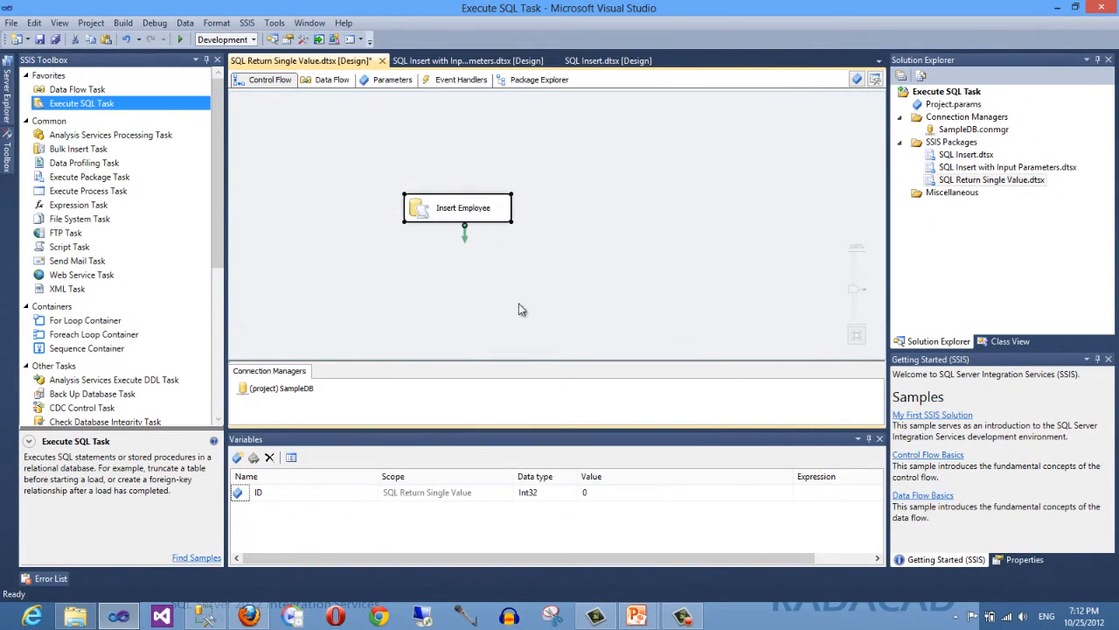
# - Set a breakpoint on the Insert Employee task for its OnPostExecute event
pyautogui.rightClick(502, 223)
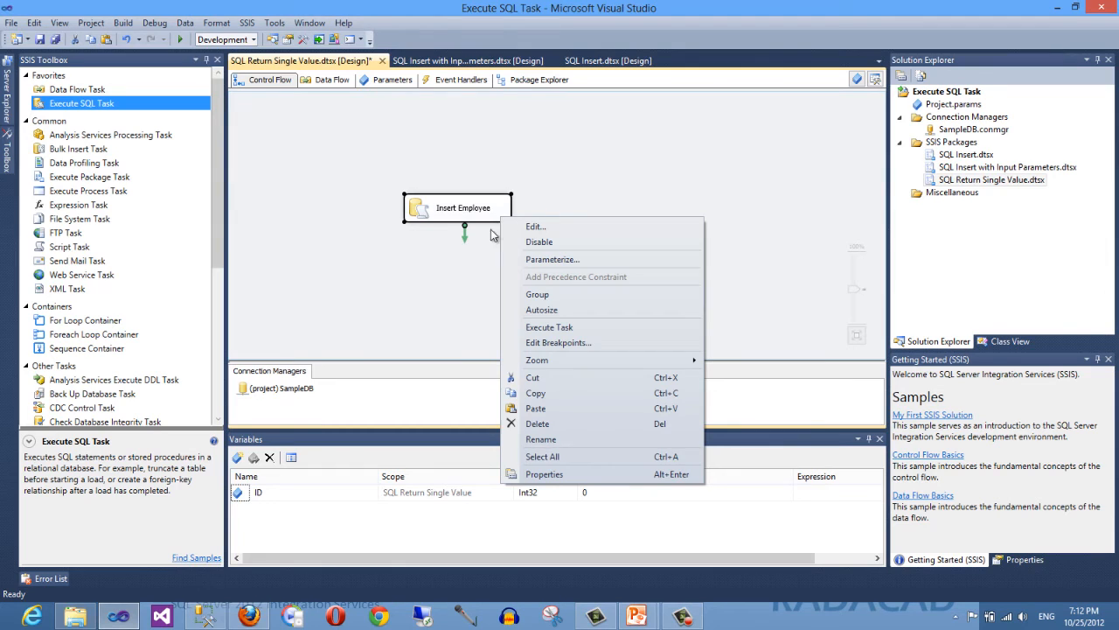
pyautogui.click(395, 298)
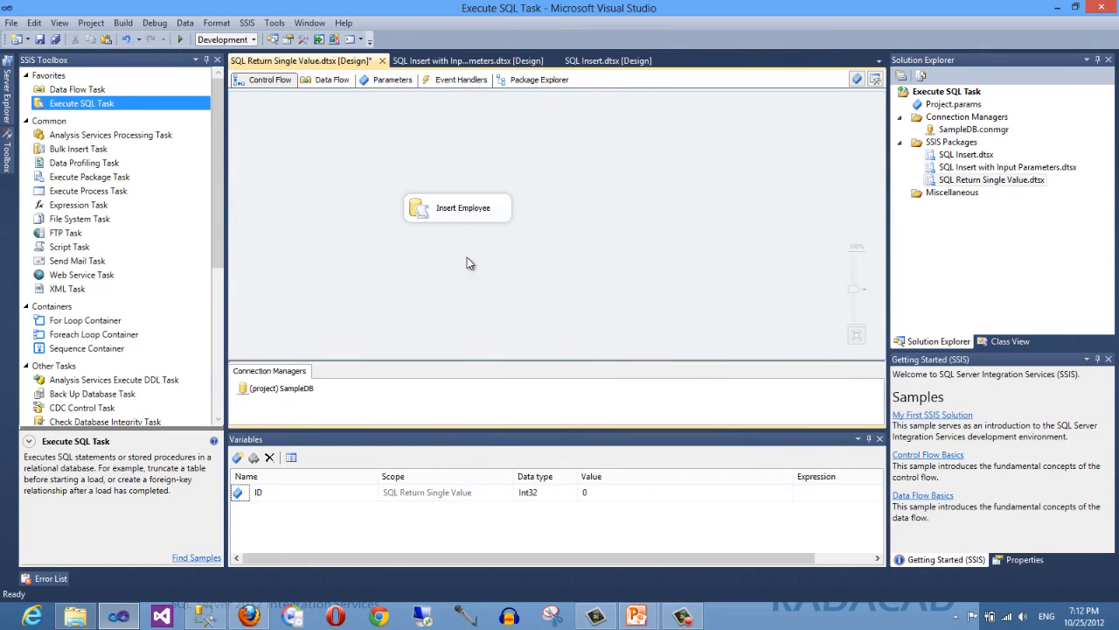
pyautogui.rightClick(503, 223)
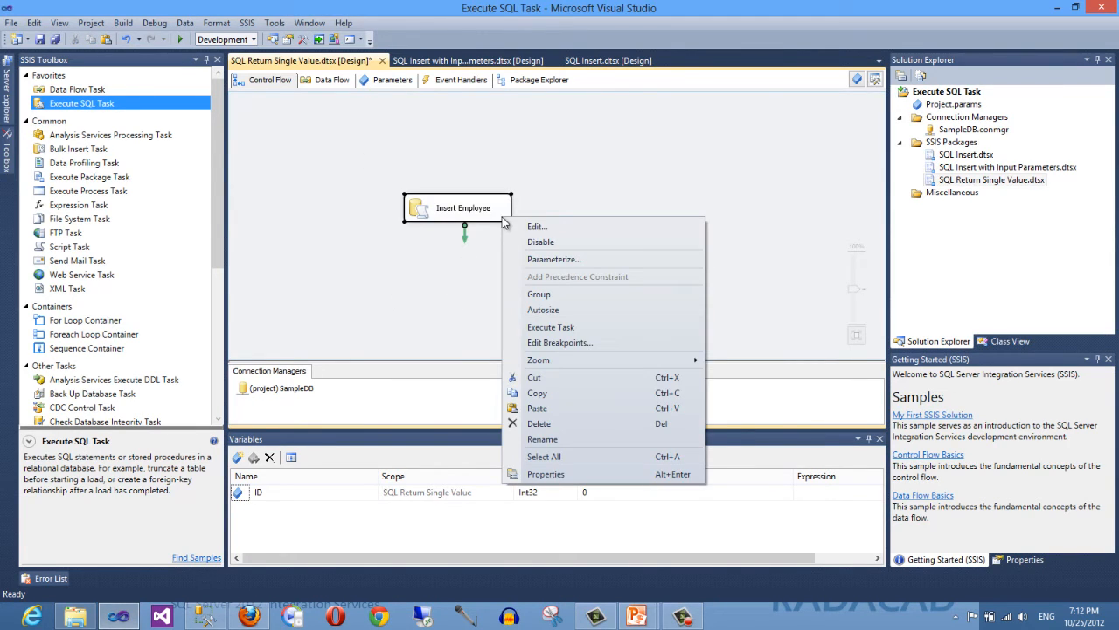
pyautogui.click(542, 343)
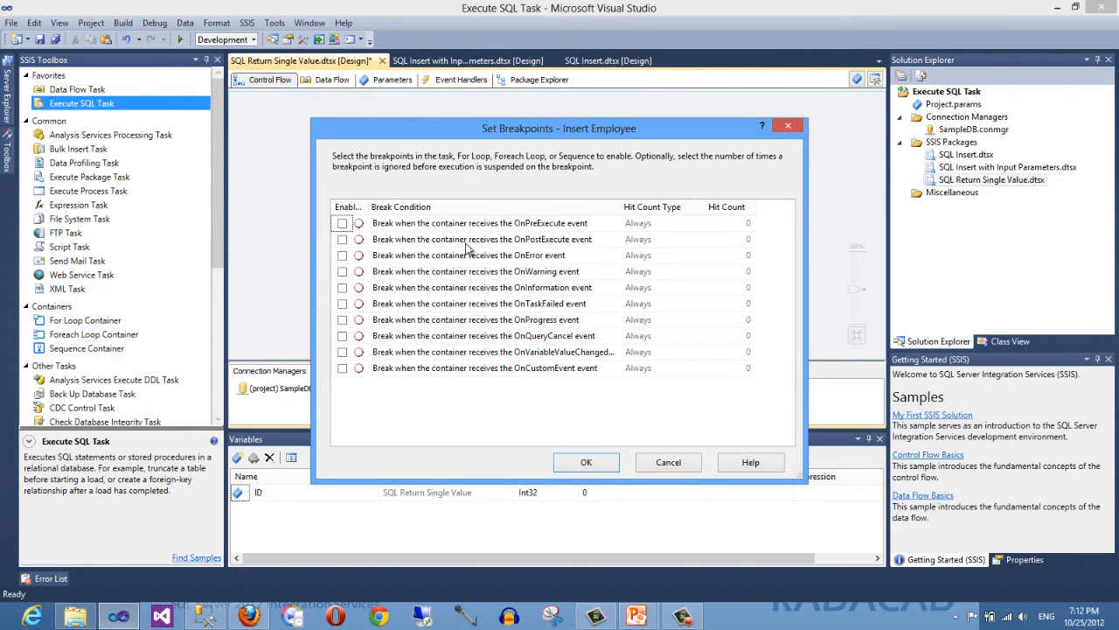
pyautogui.click(341, 239)
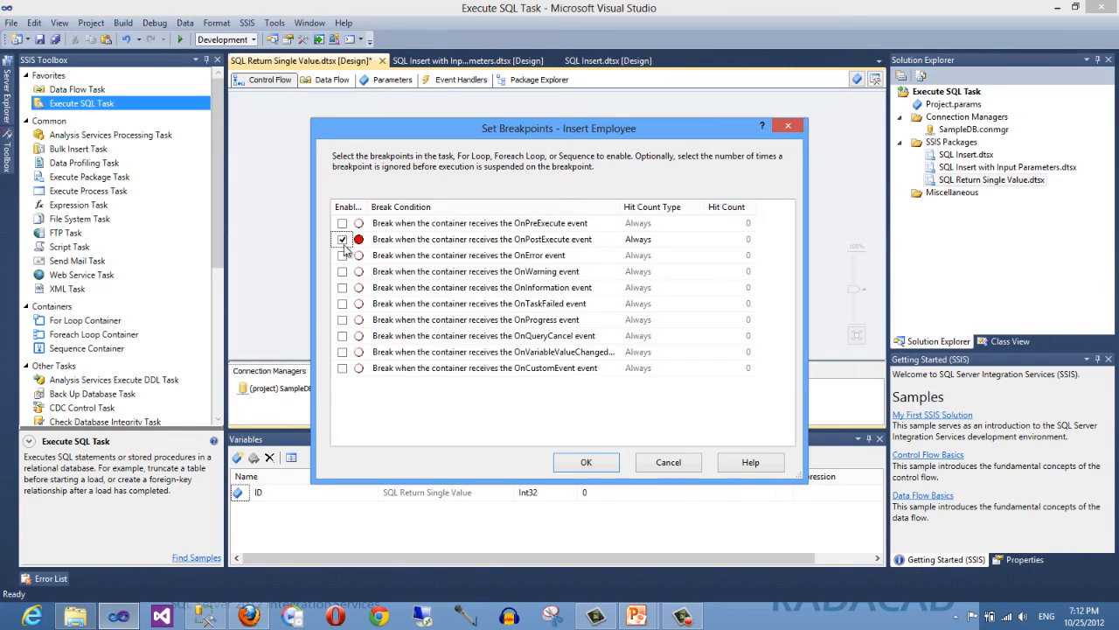
pyautogui.click(586, 464)
pyautogui.click(599, 245)
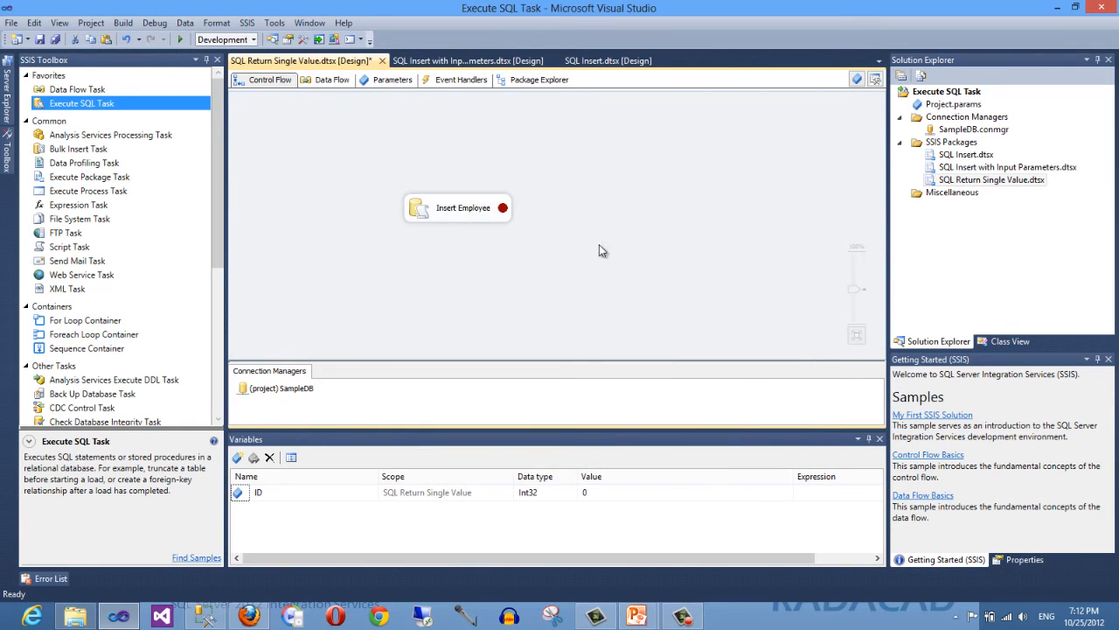
# - Start debugging the package and re-run the dbo.Employee table query in Management Studio to check the new row
pyautogui.click(180, 40)
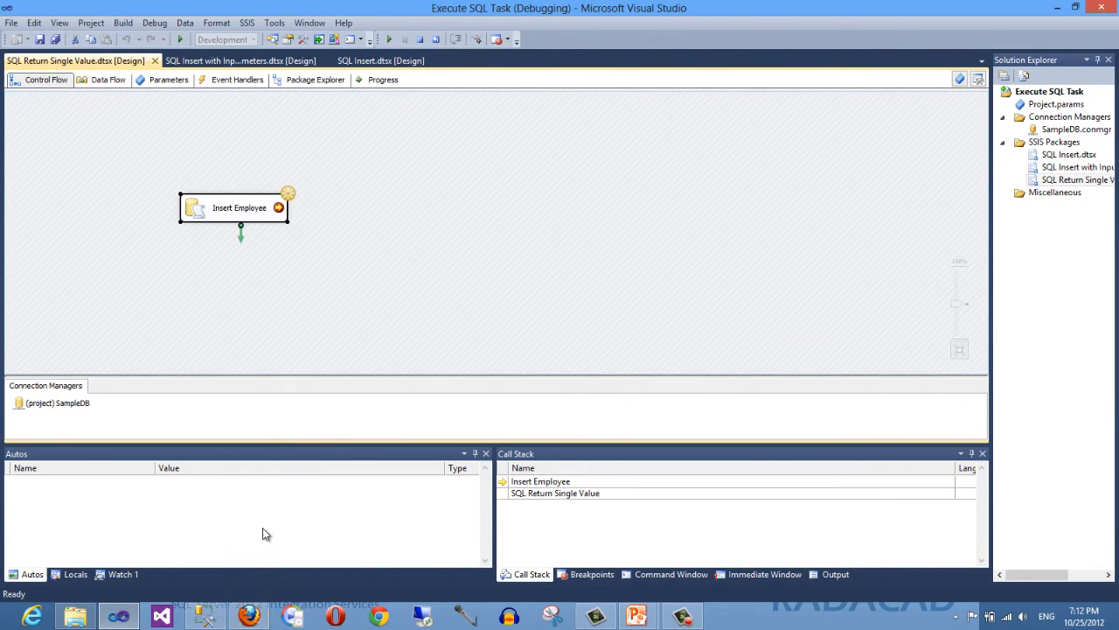
pyautogui.click(201, 617)
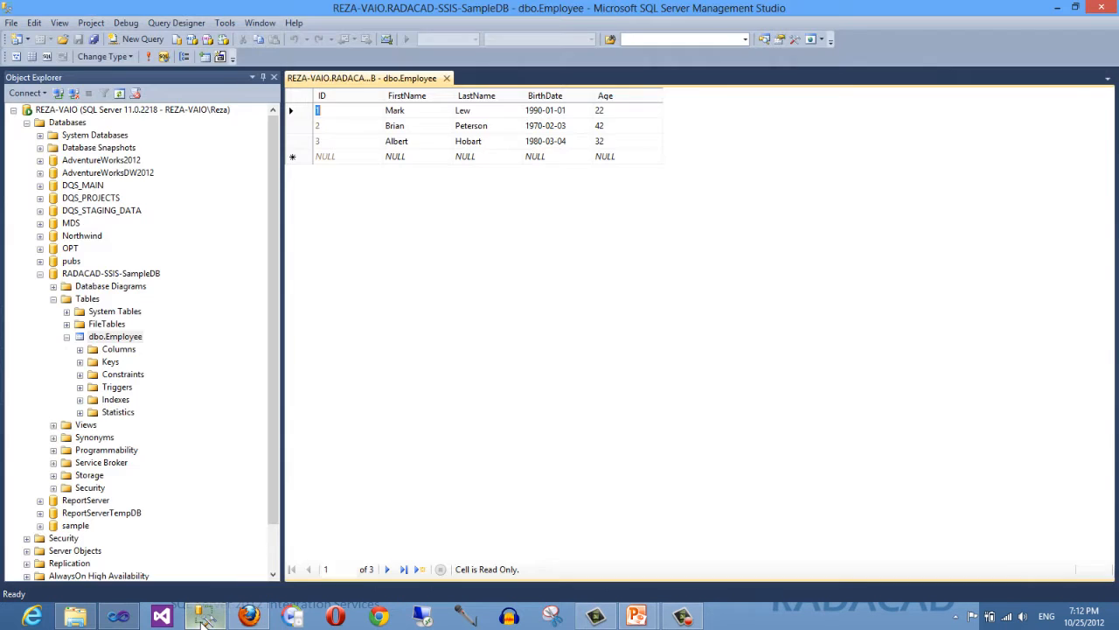
pyautogui.click(149, 56)
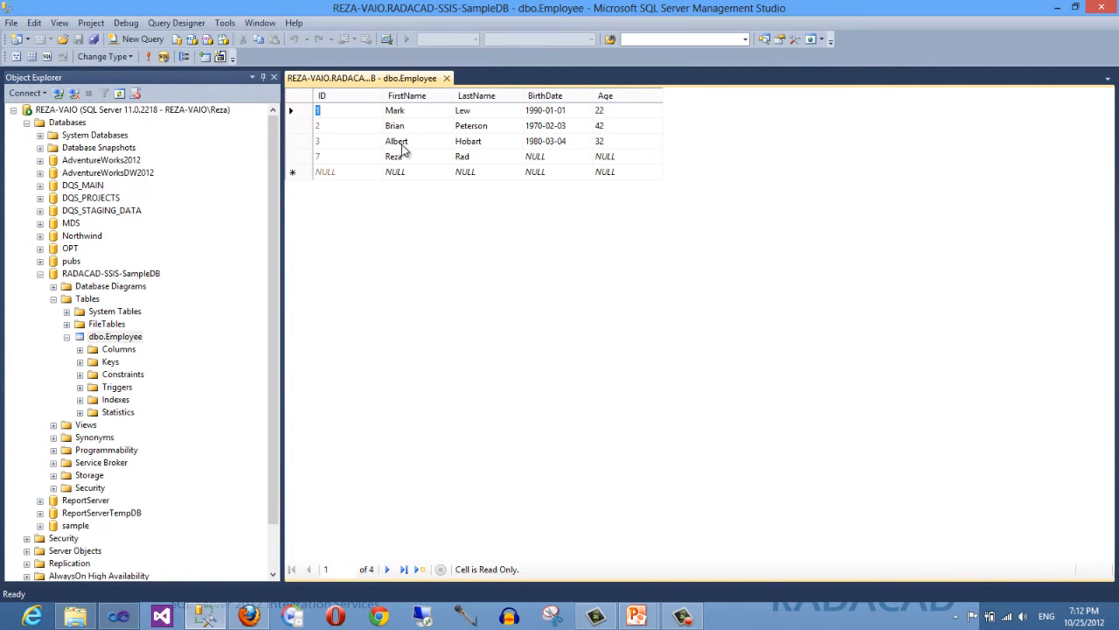
pyautogui.click(320, 160)
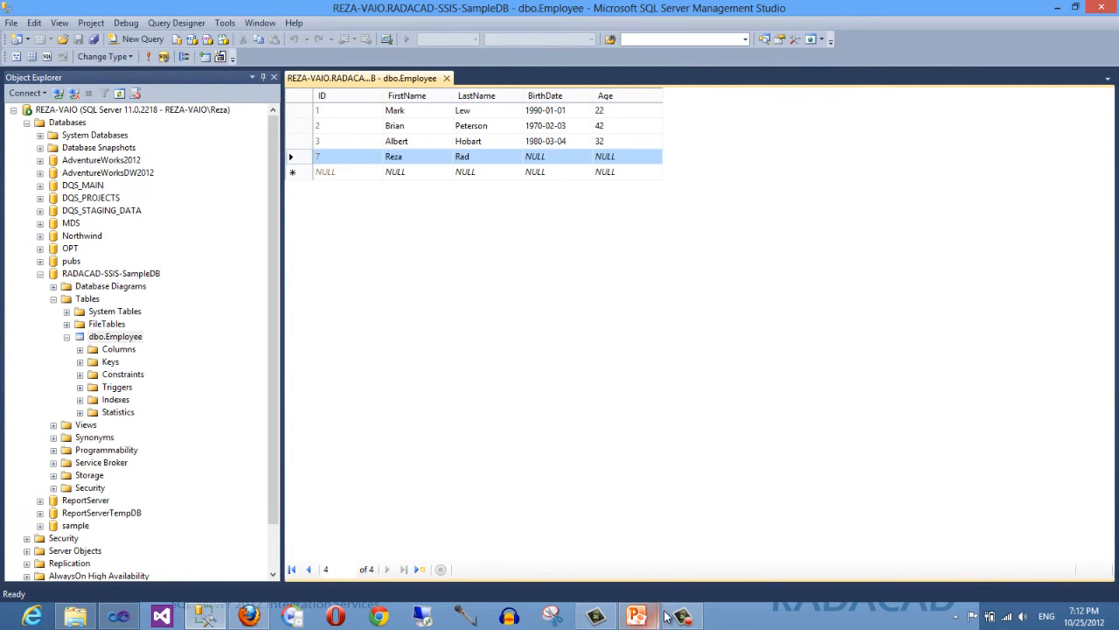
pyautogui.click(131, 617)
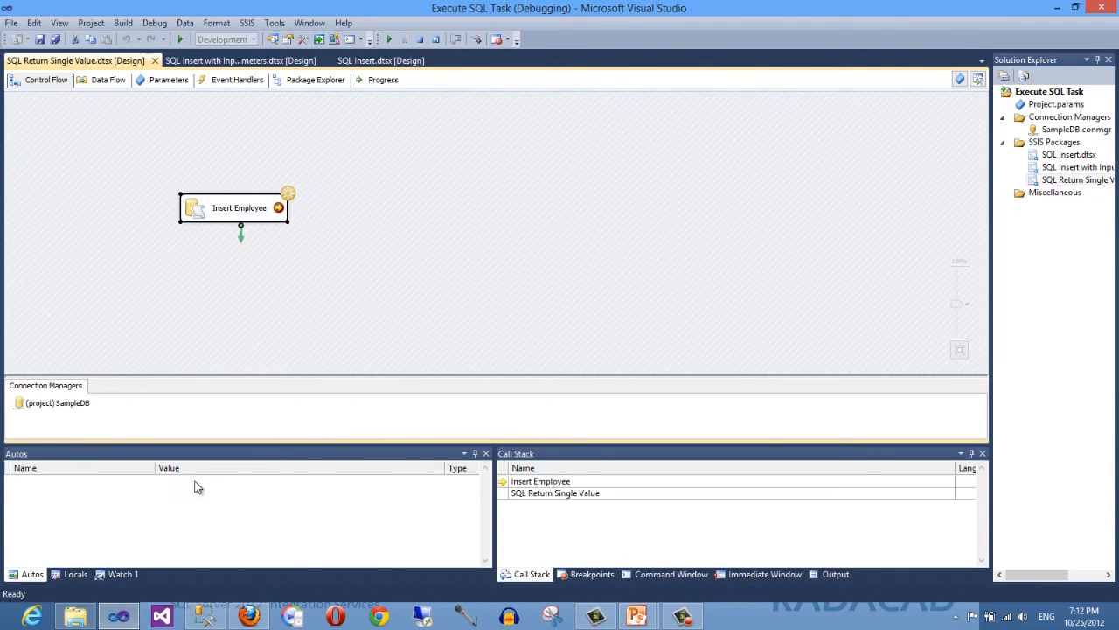
# - Inspect the User::ID variable's value in the Locals window and compare it with the employee table
pyautogui.click(75, 575)
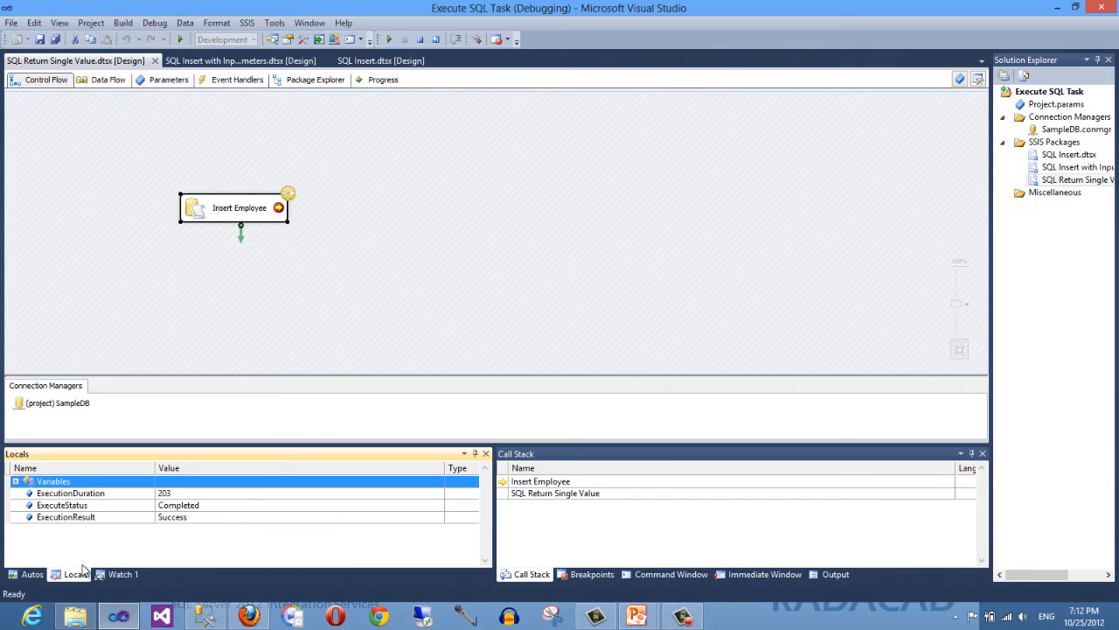
pyautogui.click(15, 481)
pyautogui.scroll(-3, 48, 516)
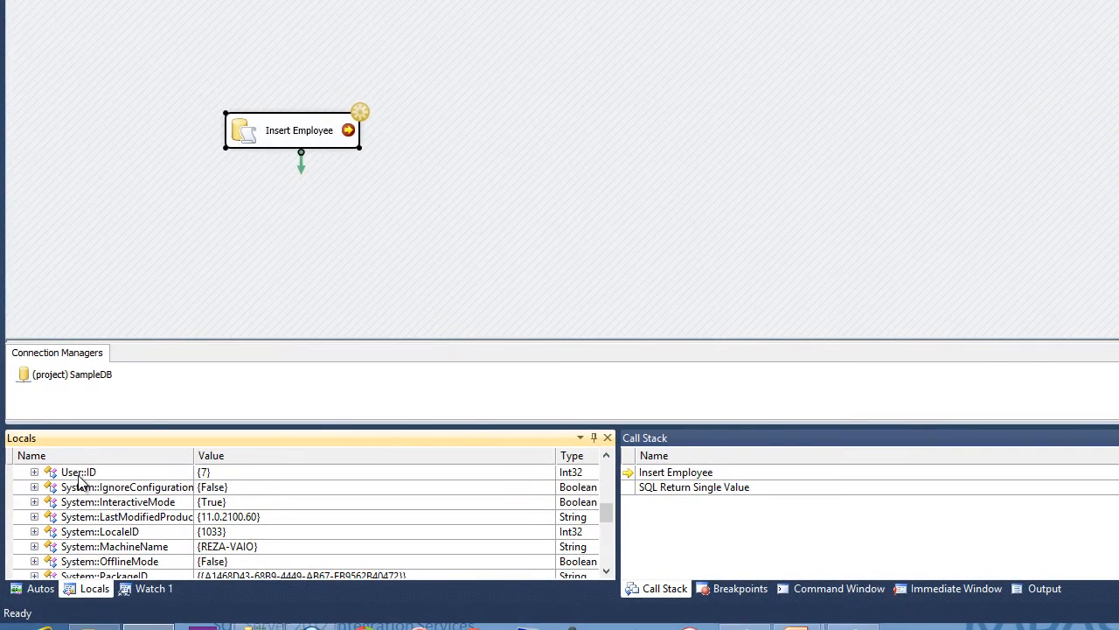
pyautogui.click(66, 482)
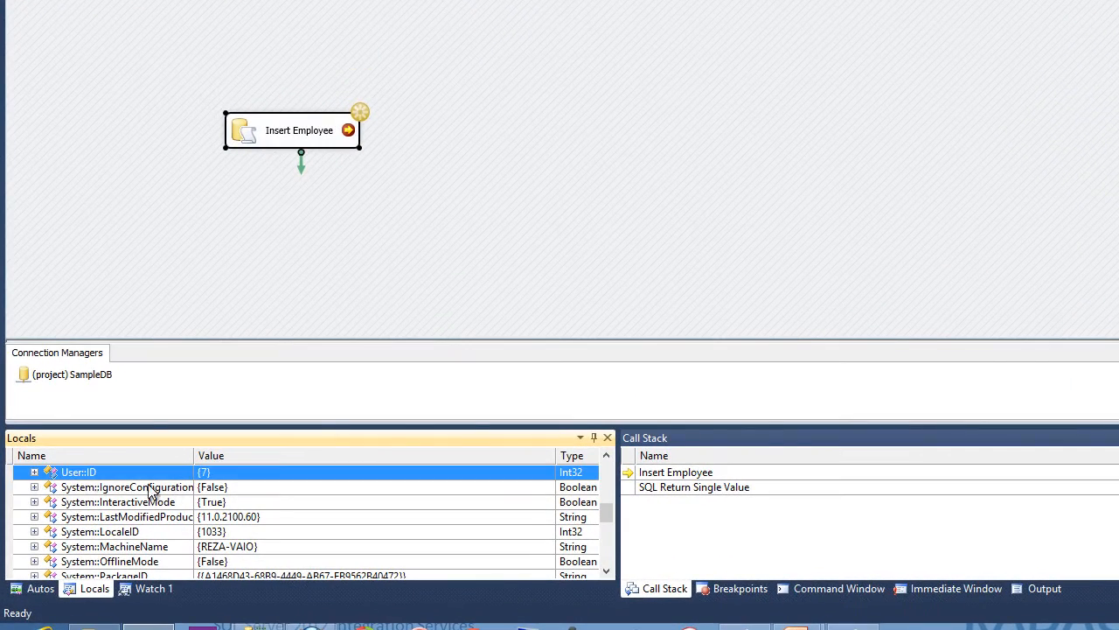
pyautogui.click(34, 472)
pyautogui.click(103, 502)
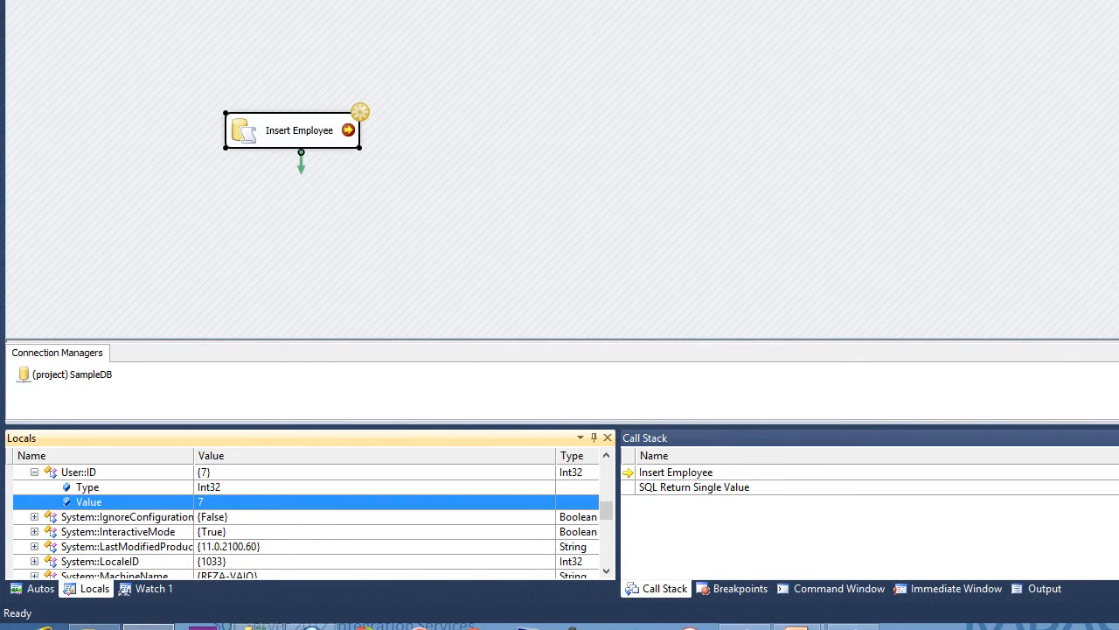
pyautogui.click(257, 625)
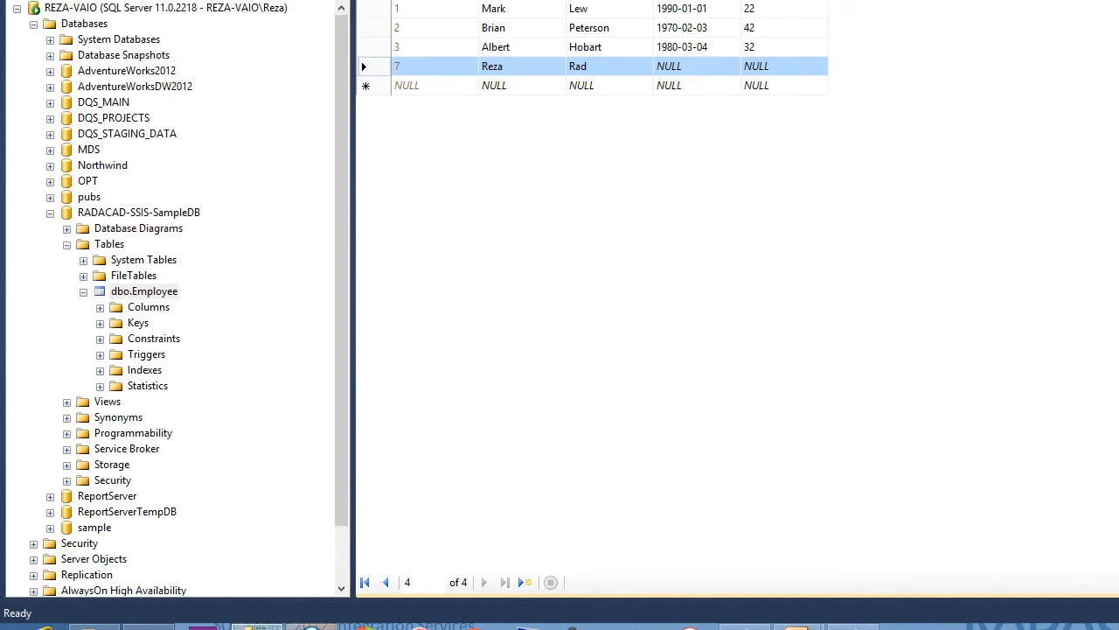
pyautogui.click(149, 626)
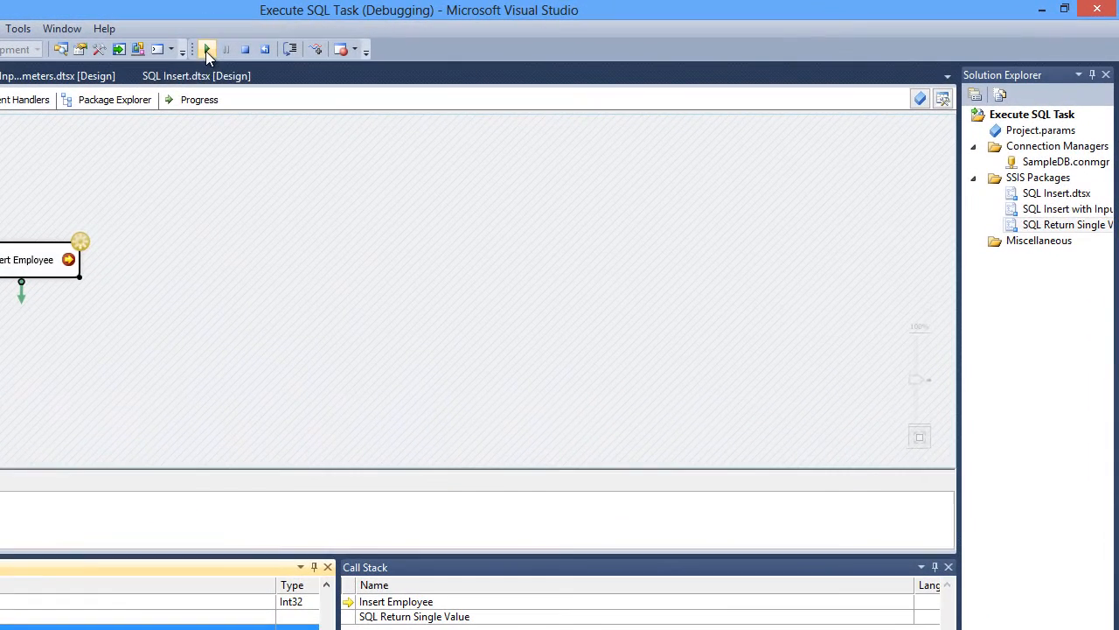
# - Continue the package execution past the breakpoint and stop debugging
pyautogui.click(205, 51)
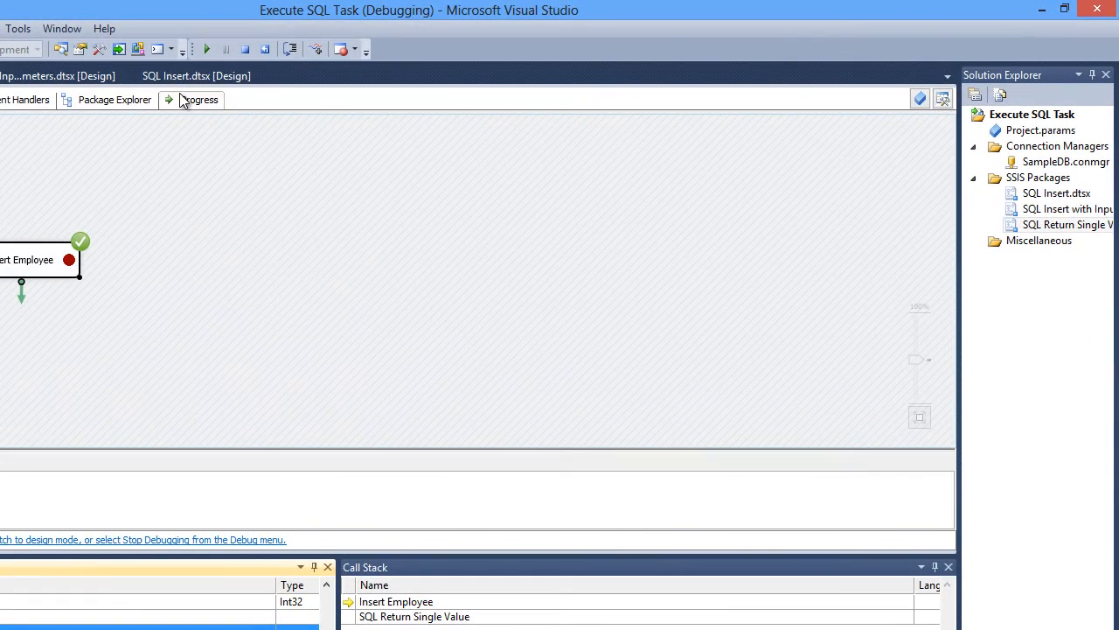
pyautogui.click(267, 51)
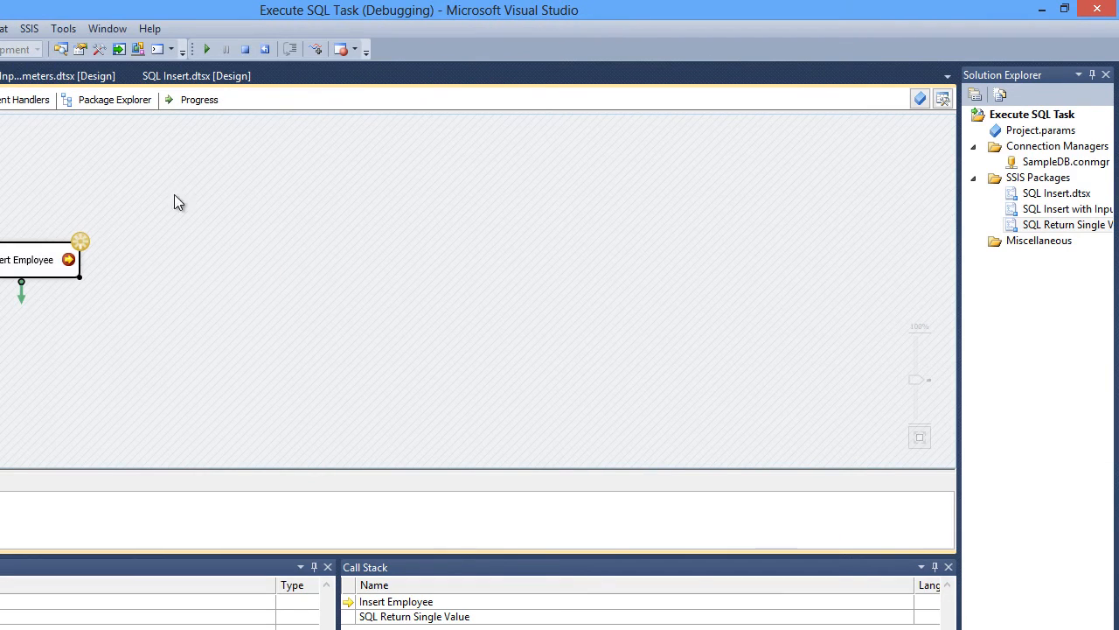
pyautogui.click(249, 50)
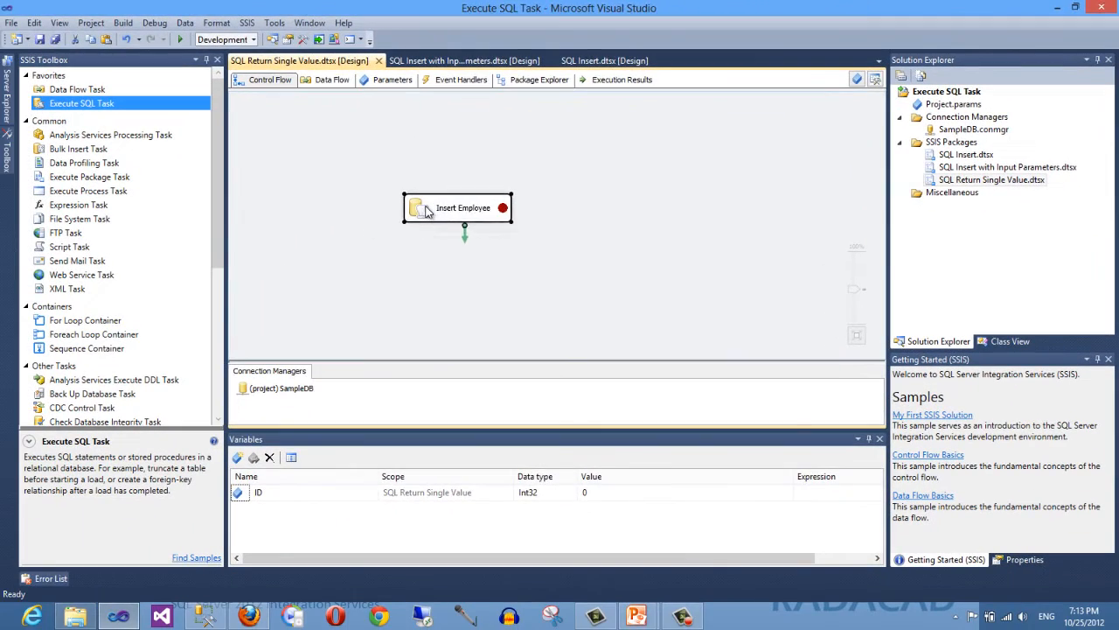
# - Reopen the task editor to review the SQL statement and the result set mapping
pyautogui.doubleClick(427, 213)
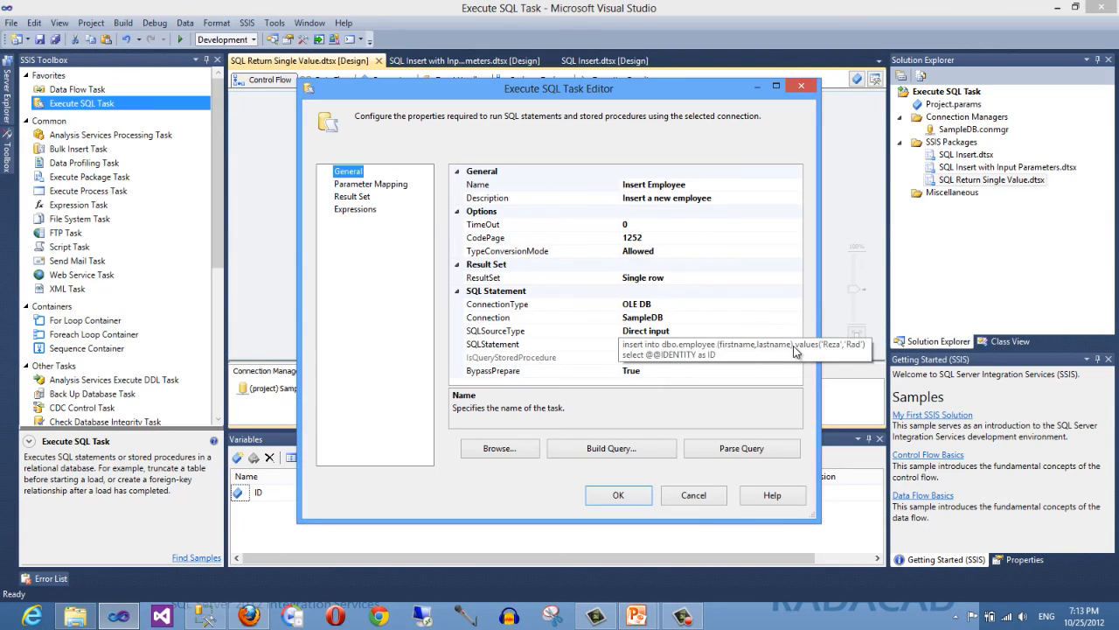
pyautogui.click(798, 344)
pyautogui.click(798, 345)
pyautogui.click(560, 252)
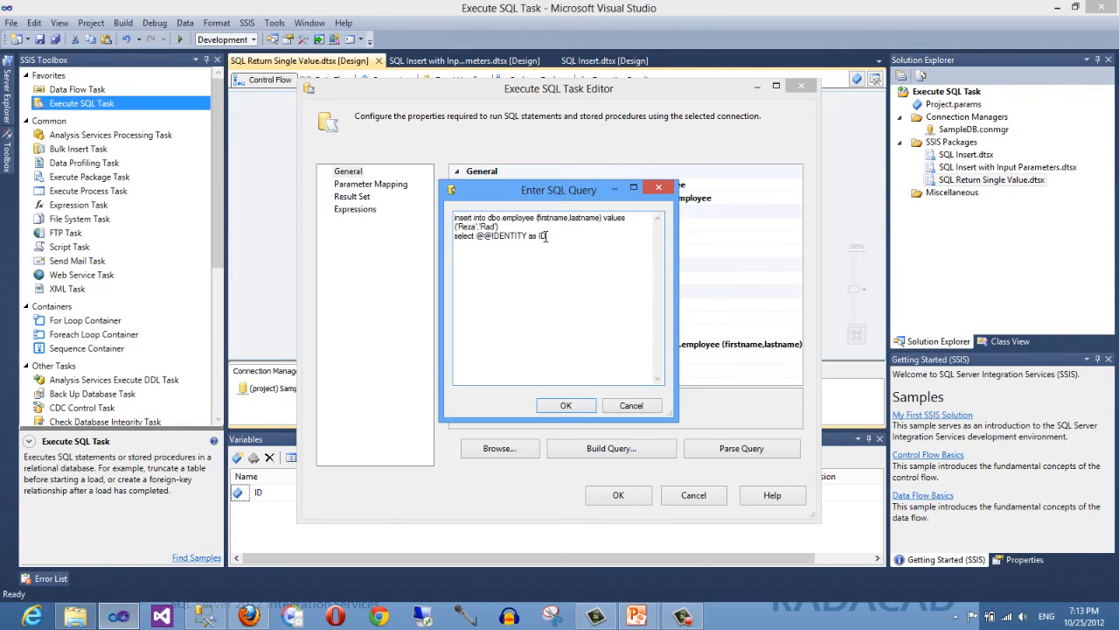
pyautogui.click(630, 405)
pyautogui.click(365, 198)
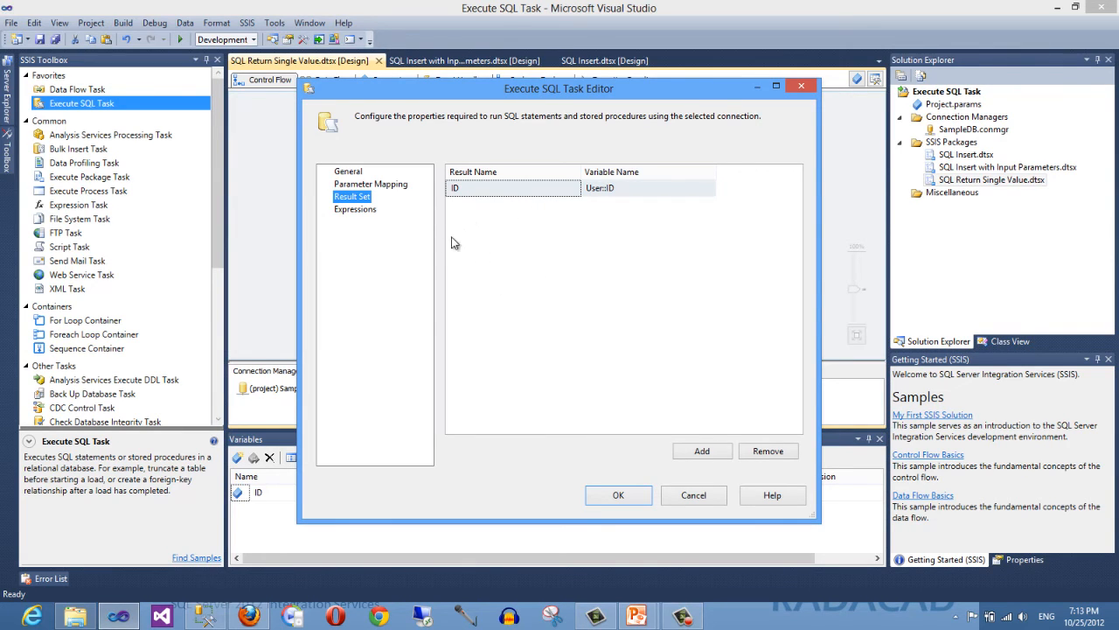
# - Close the task editor without changes and save all project files
pyautogui.click(348, 172)
pyautogui.click(743, 280)
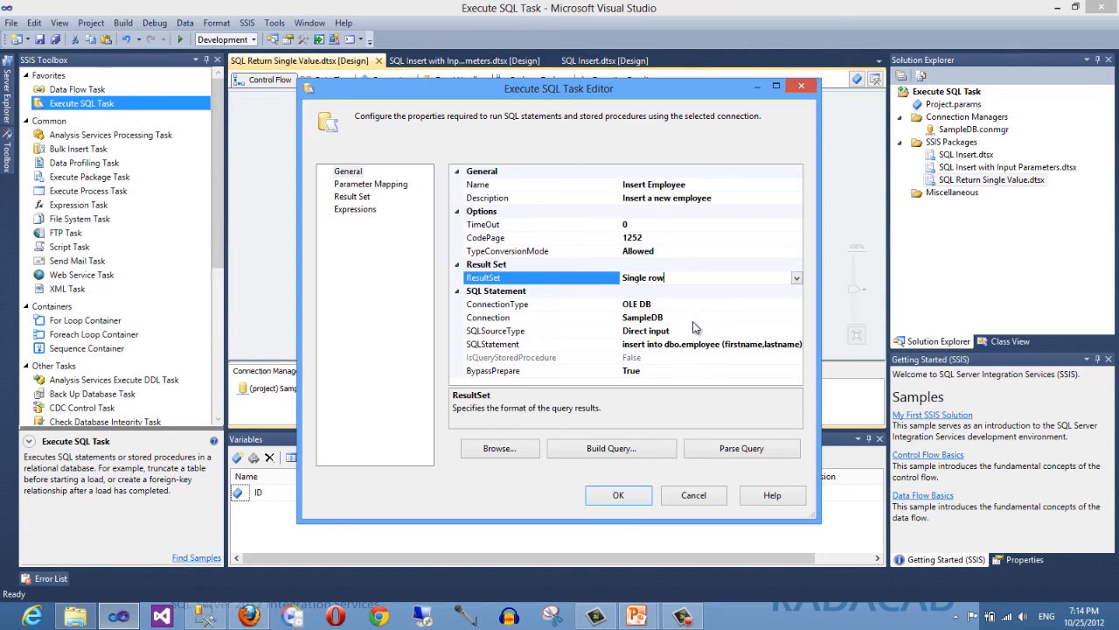
pyautogui.click(619, 495)
pyautogui.click(41, 39)
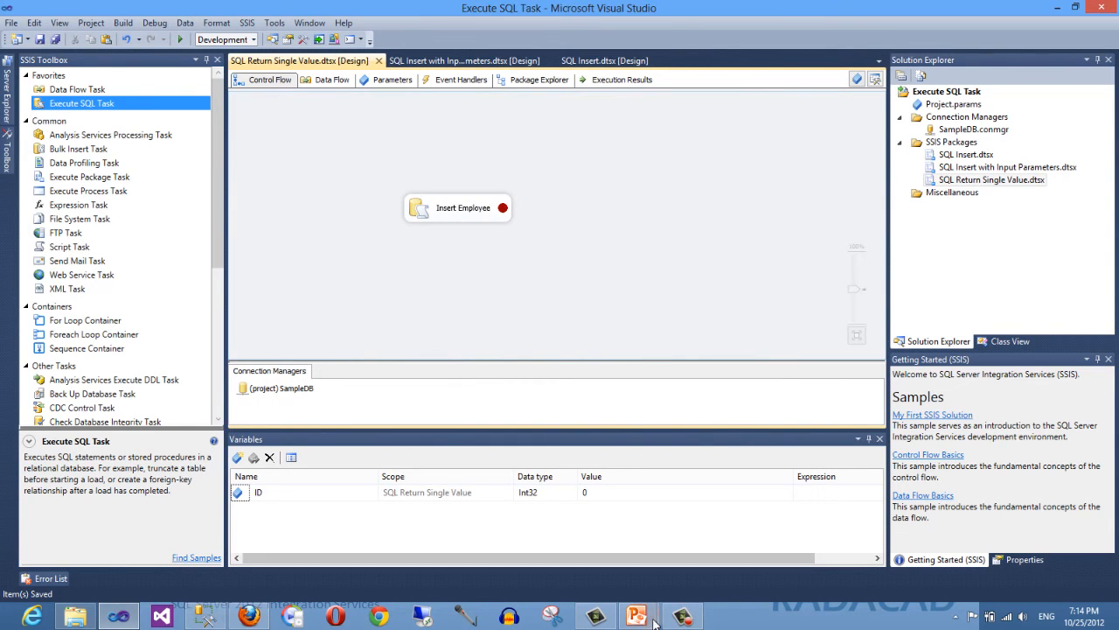
pyautogui.moveTo(637, 616)
pyautogui.click(699, 530)
pyautogui.click(649, 461)
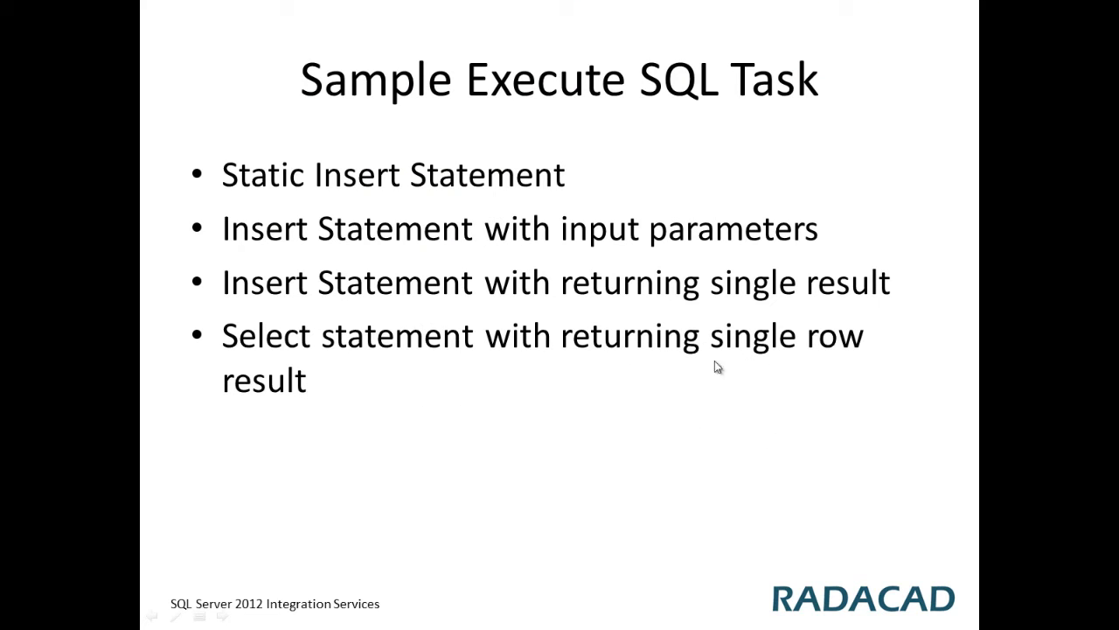
pyautogui.click(747, 425)
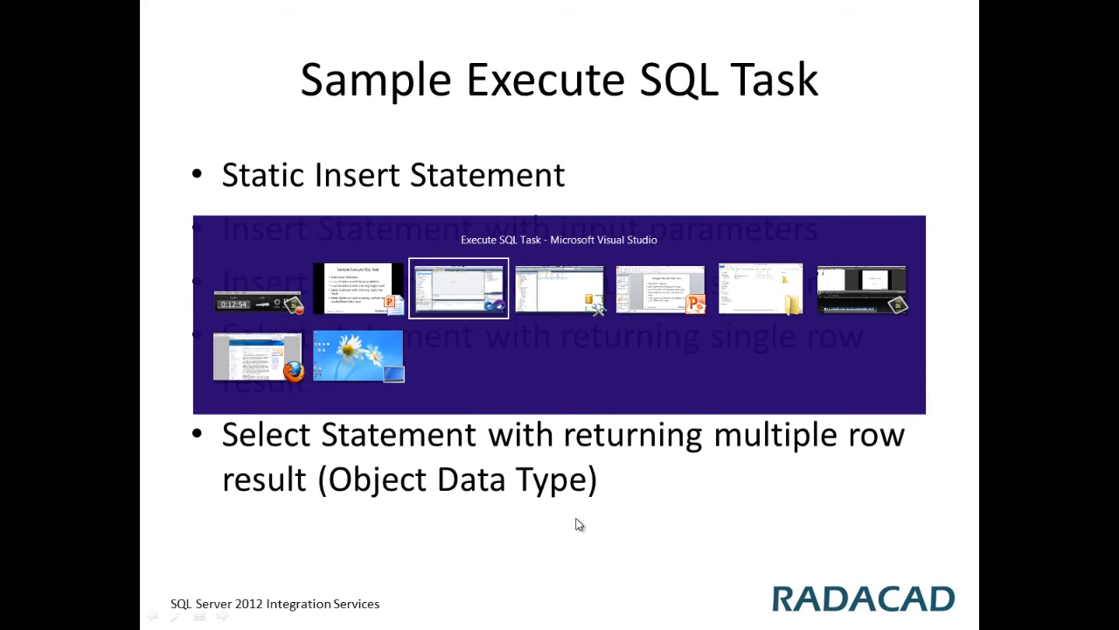
pyautogui.hotkey('alt', 'Tab')
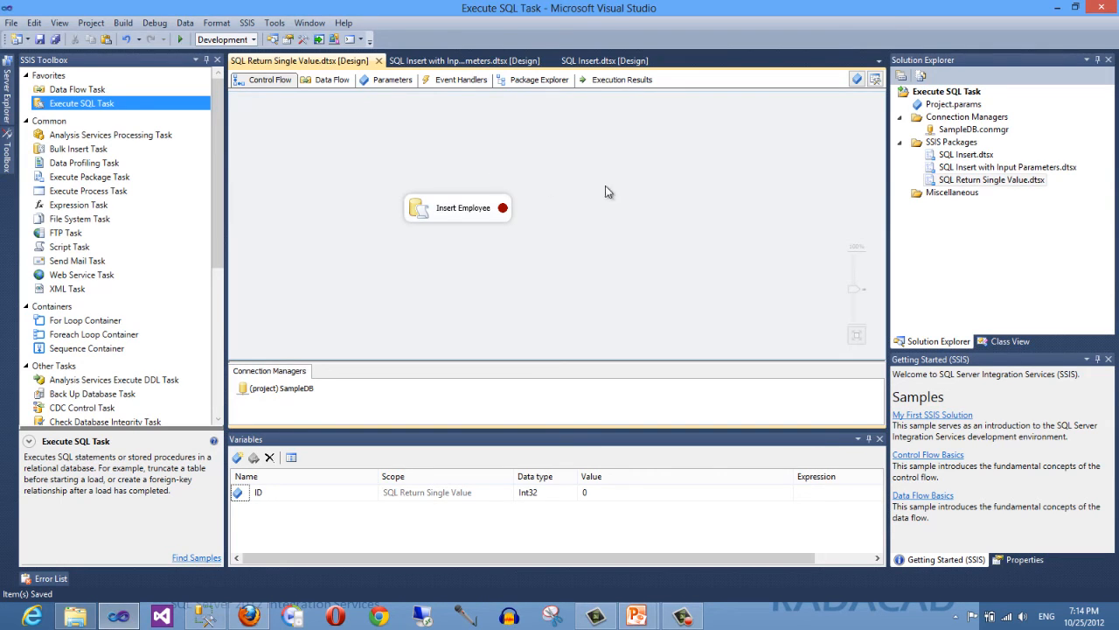
# - Add a new SSIS package to the project's SSIS Packages folder and open it
pyautogui.rightClick(953, 142)
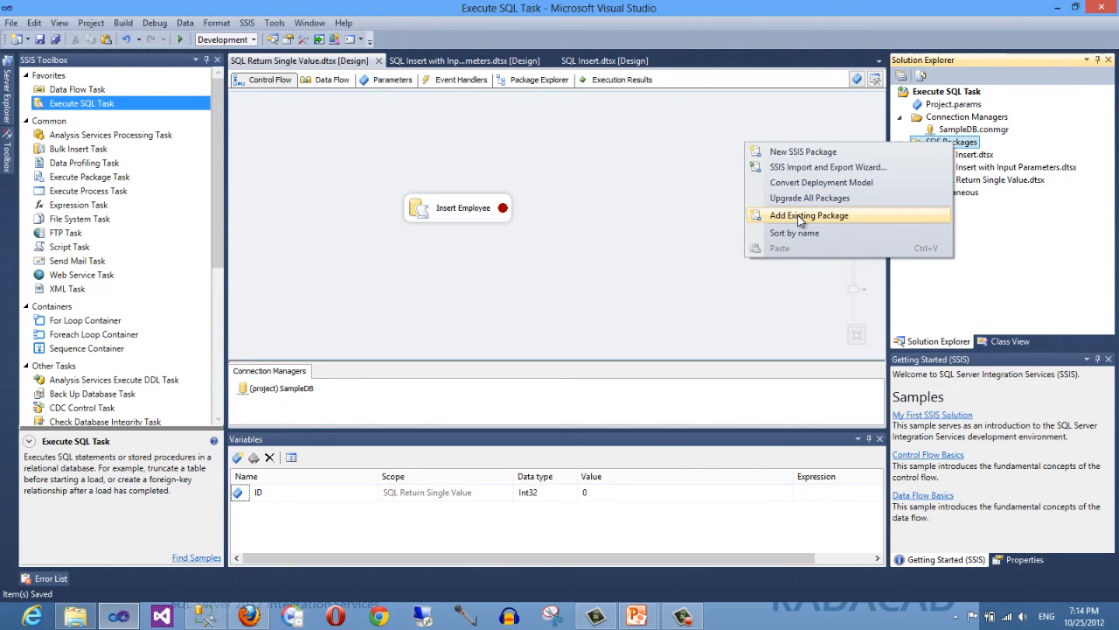
pyautogui.click(789, 153)
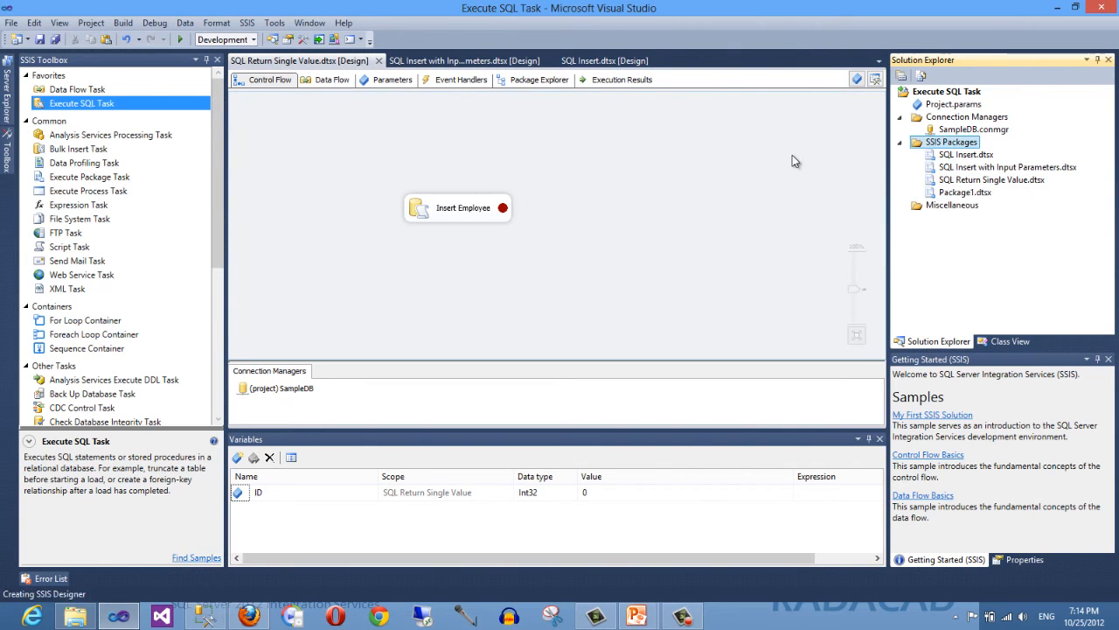
pyautogui.click(966, 193)
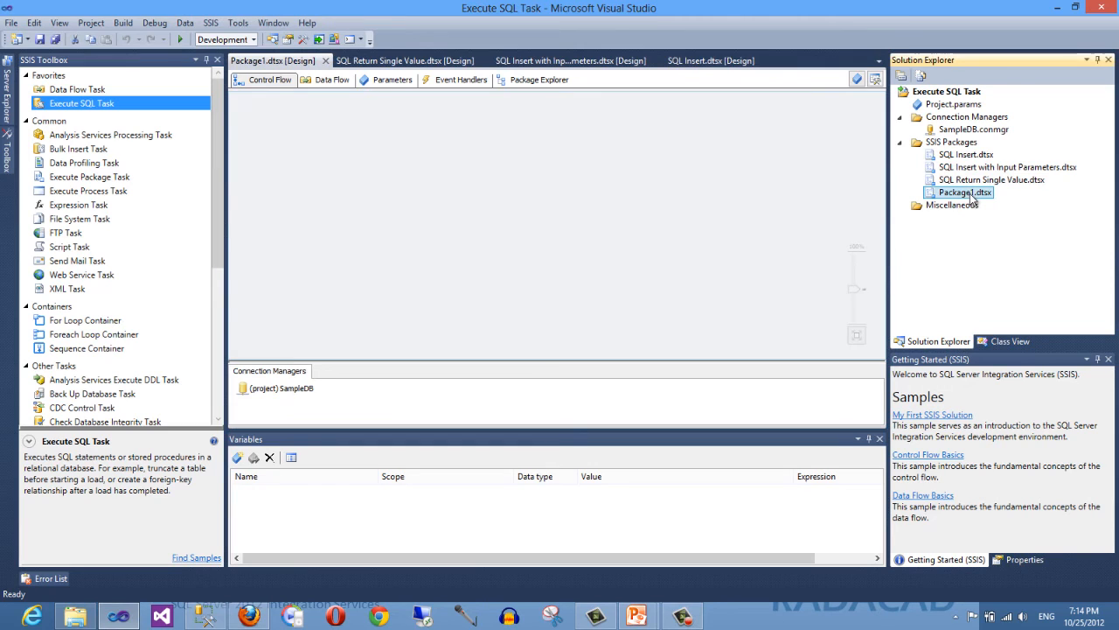
# - Rename the new package to SQL Return Multiple Row.dtsx
pyautogui.rightClick(976, 200)
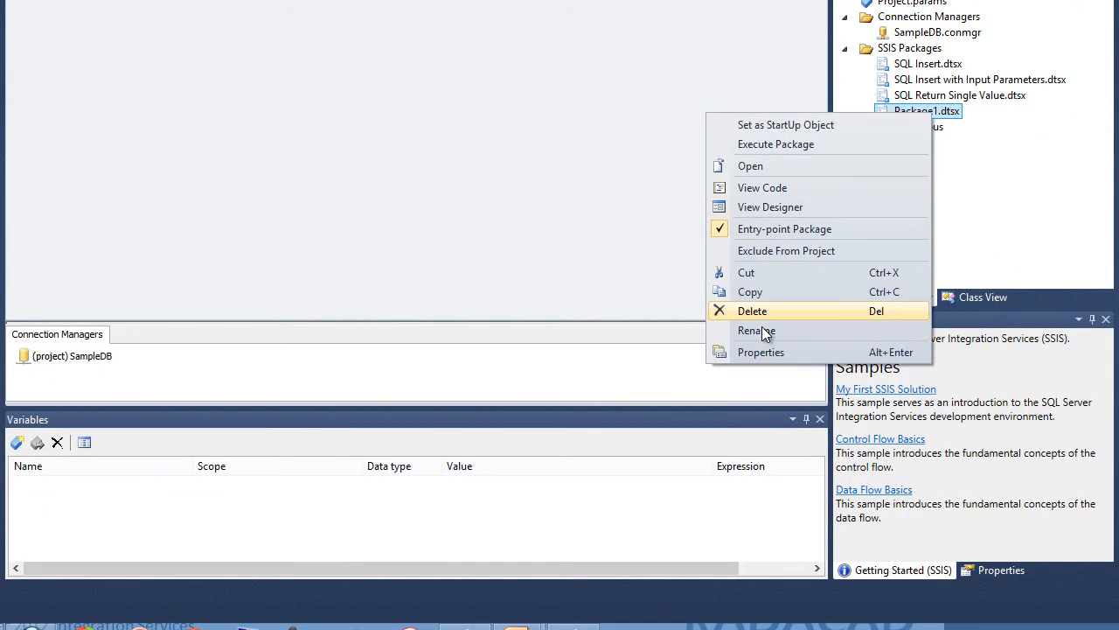
pyautogui.click(757, 329)
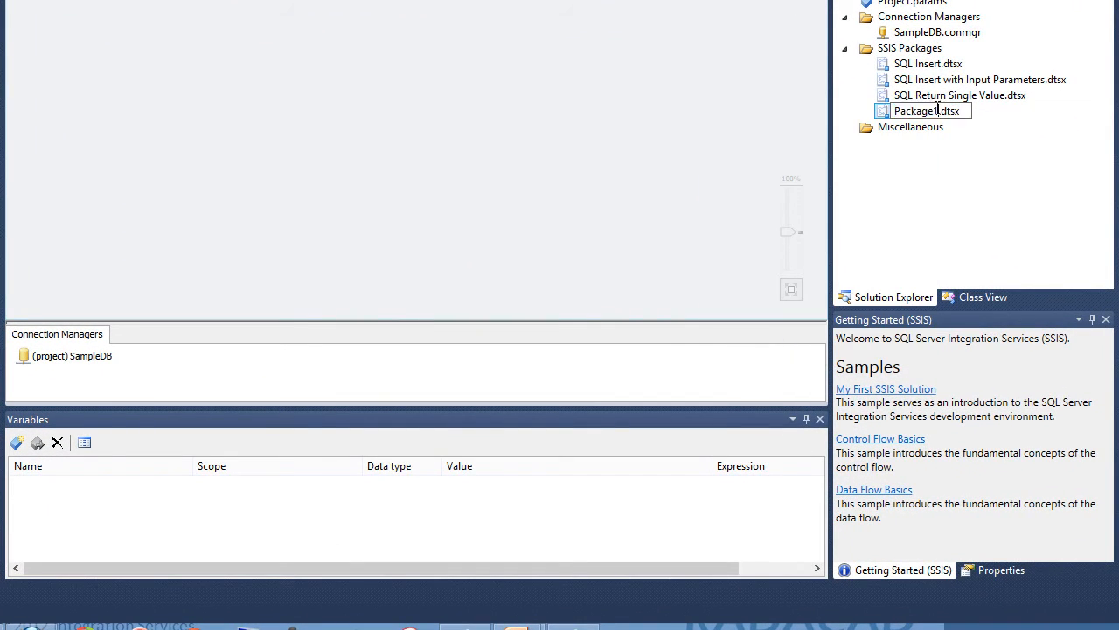
pyautogui.write('SQ')
pyautogui.write('L Return')
pyautogui.write(' Multiple ')
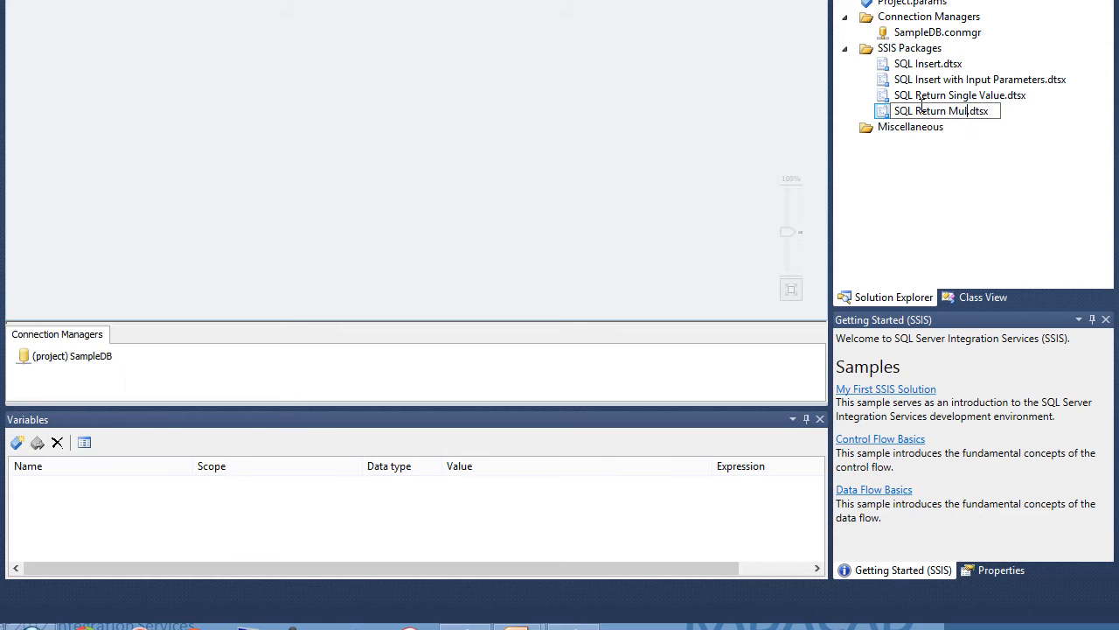
pyautogui.write('Row')
pyautogui.press('Return')
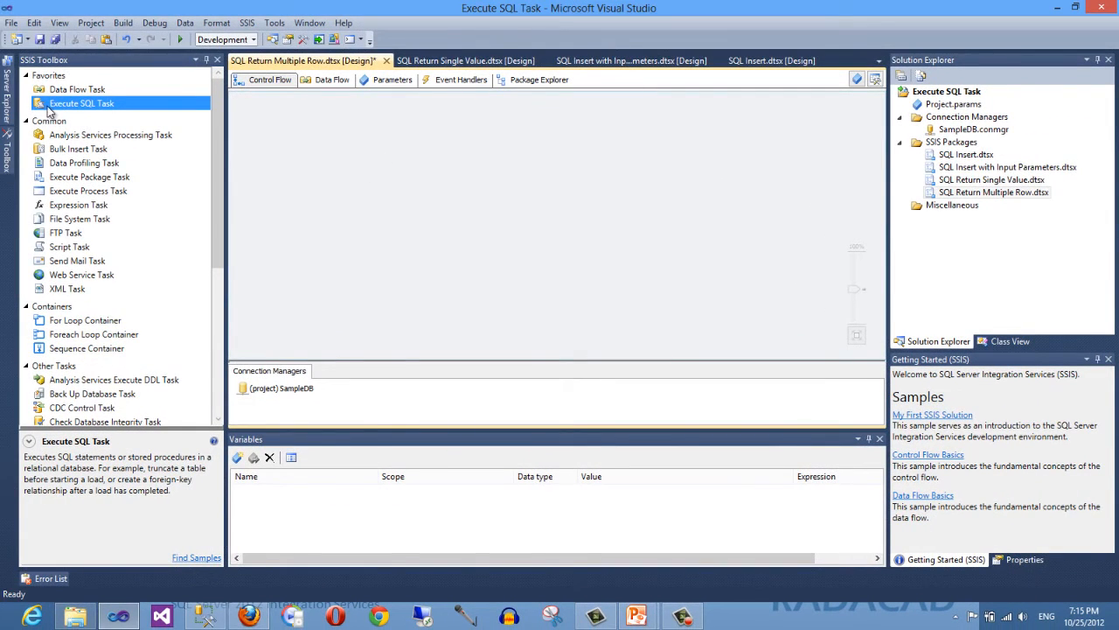
# - Add an Execute SQL Task to the new package's control flow and set its connection to SampleDB
pyautogui.moveTo(50, 108); pyautogui.dragTo(449, 185)
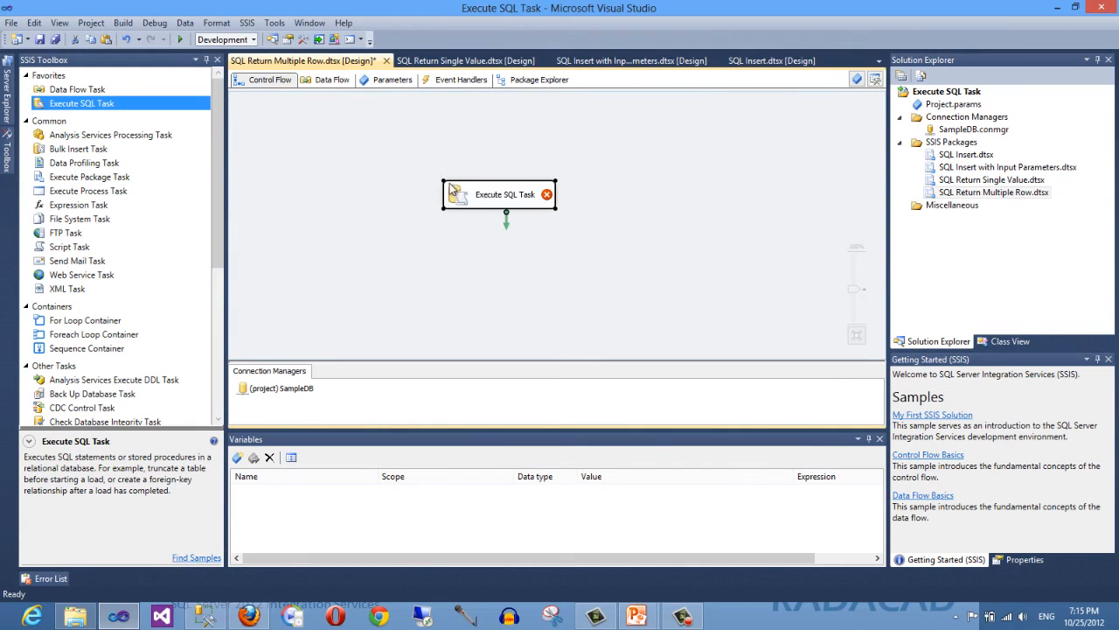
pyautogui.doubleClick(462, 197)
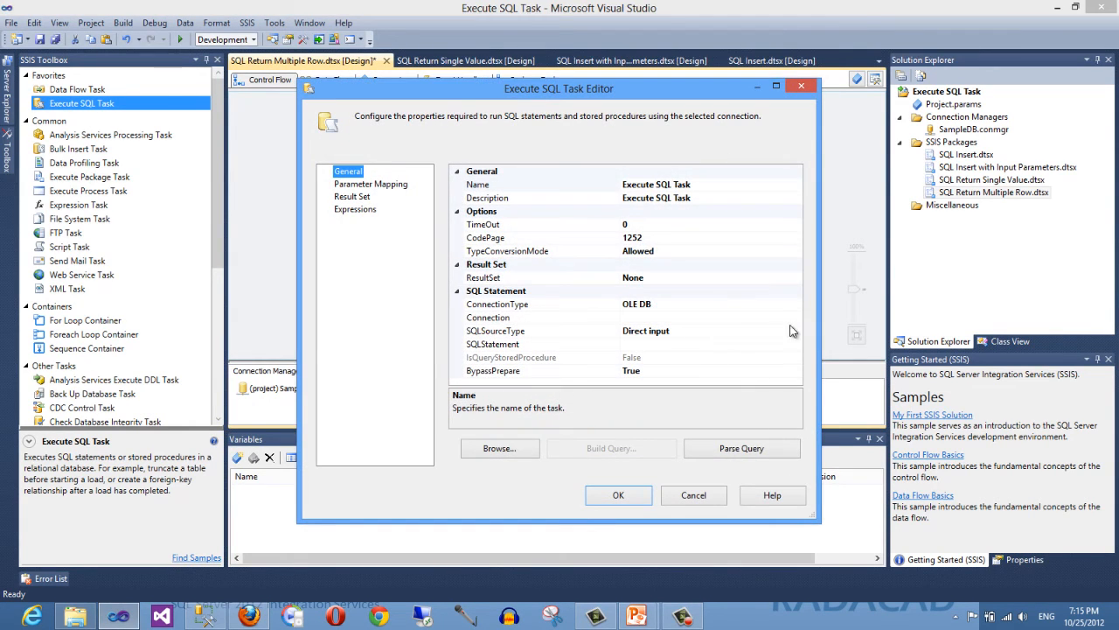
pyautogui.click(790, 316)
pyautogui.click(648, 348)
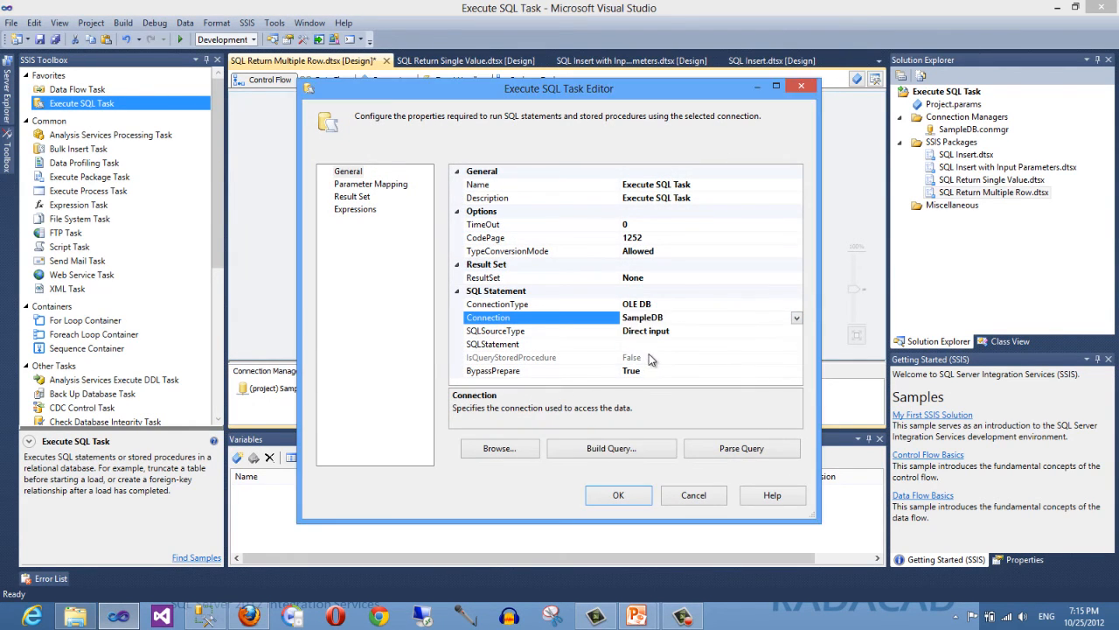
# - Enter the task's SQL statement as select * from dbo.employee
pyautogui.click(756, 344)
pyautogui.click(836, 329)
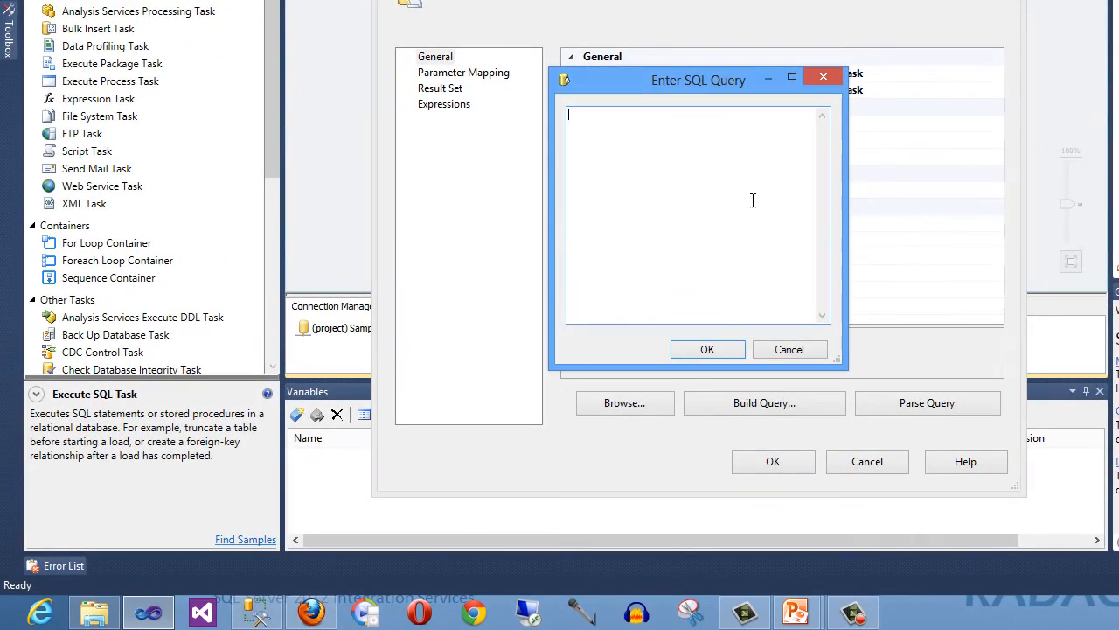
pyautogui.write('select')
pyautogui.write(' * from ')
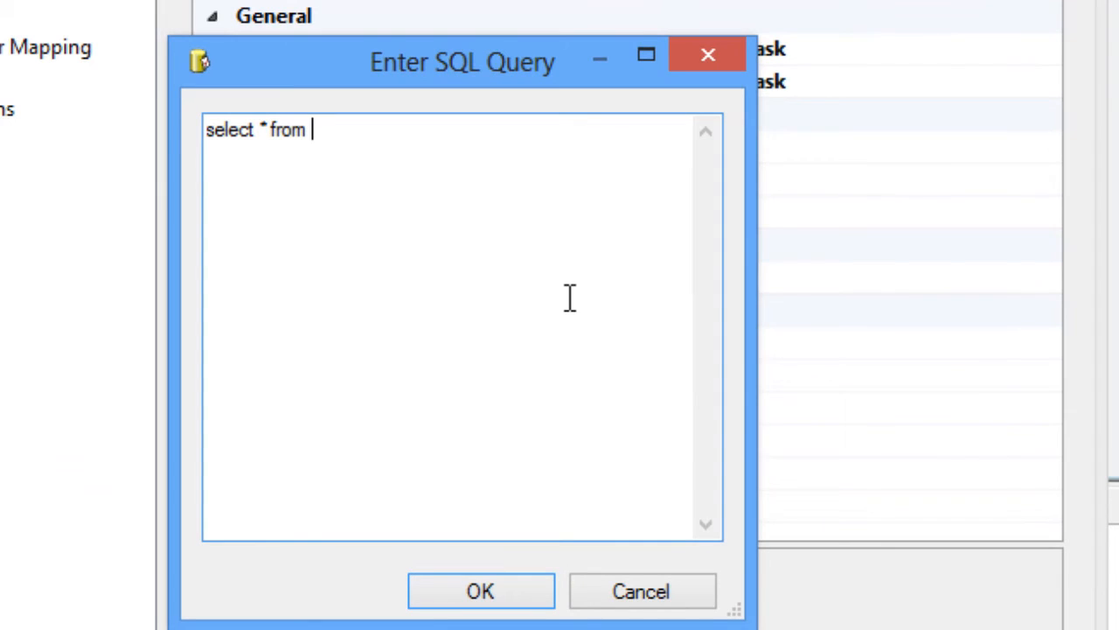
pyautogui.write('dbo.e')
pyautogui.press('BackSpace')
pyautogui.write('dbo.em')
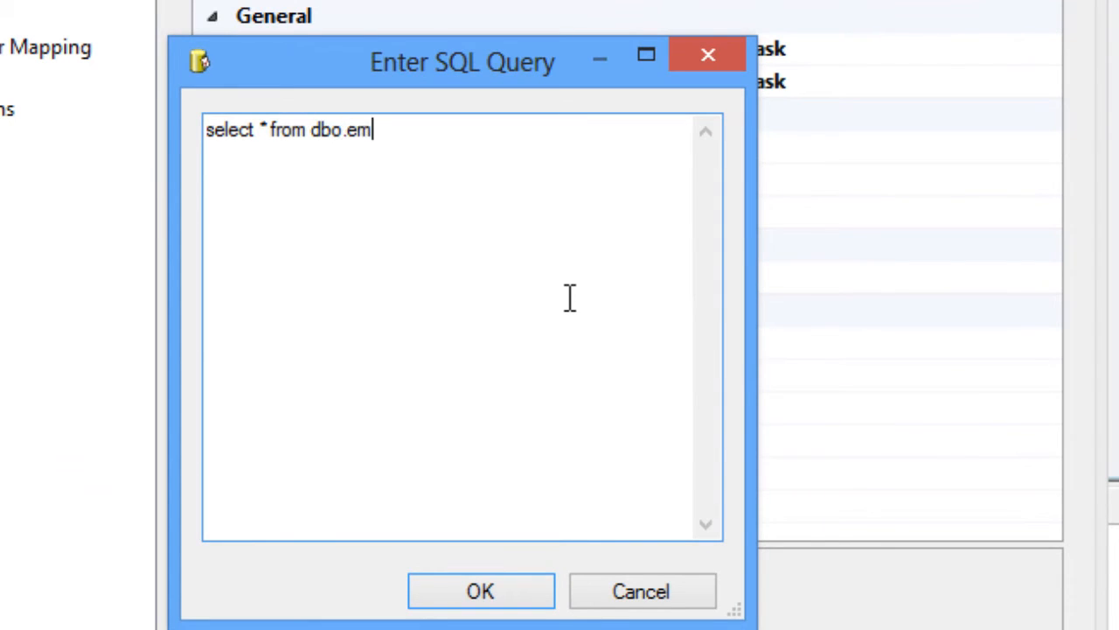
pyautogui.write('ployee')
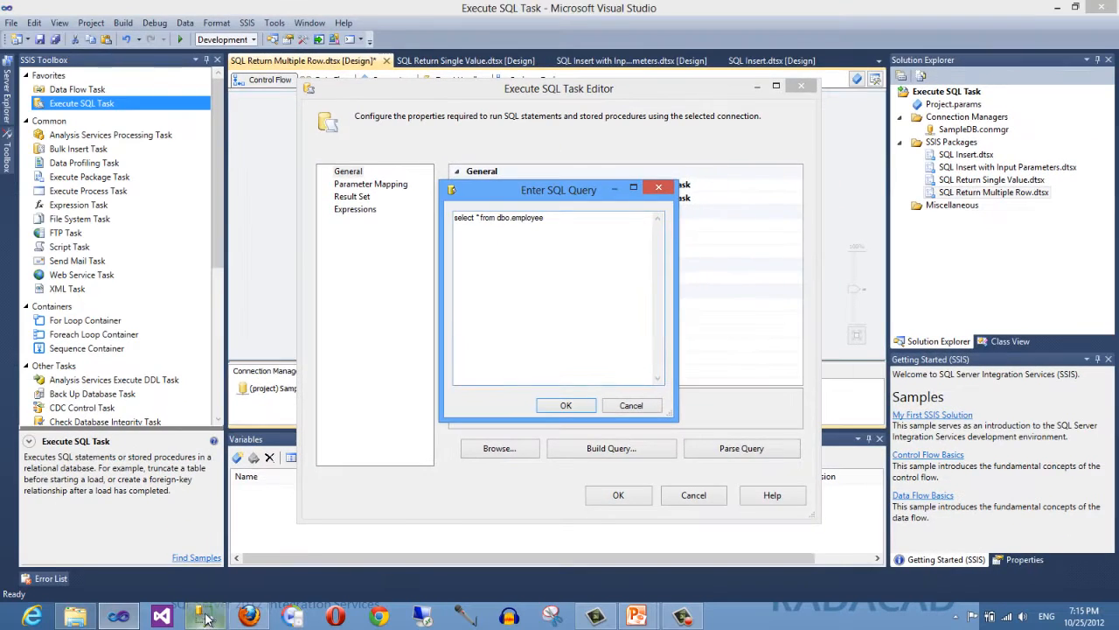
# - In Management Studio, delete the two test rows with IDs 7 and 8 from the dbo.Employee table
pyautogui.click(206, 617)
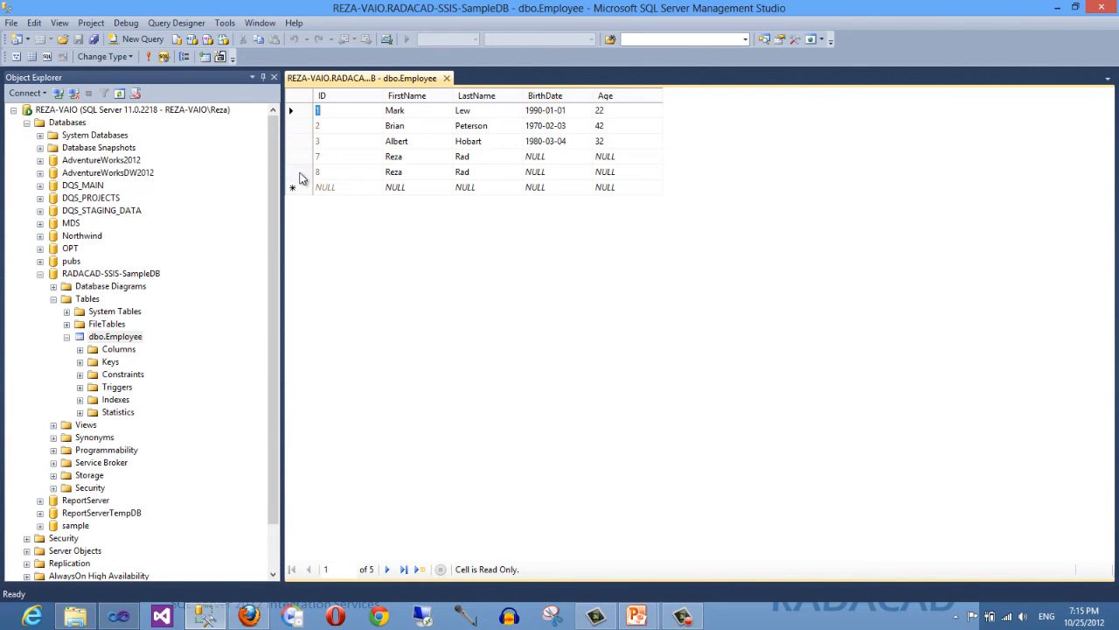
pyautogui.moveTo(299, 178); pyautogui.dragTo(300, 164)
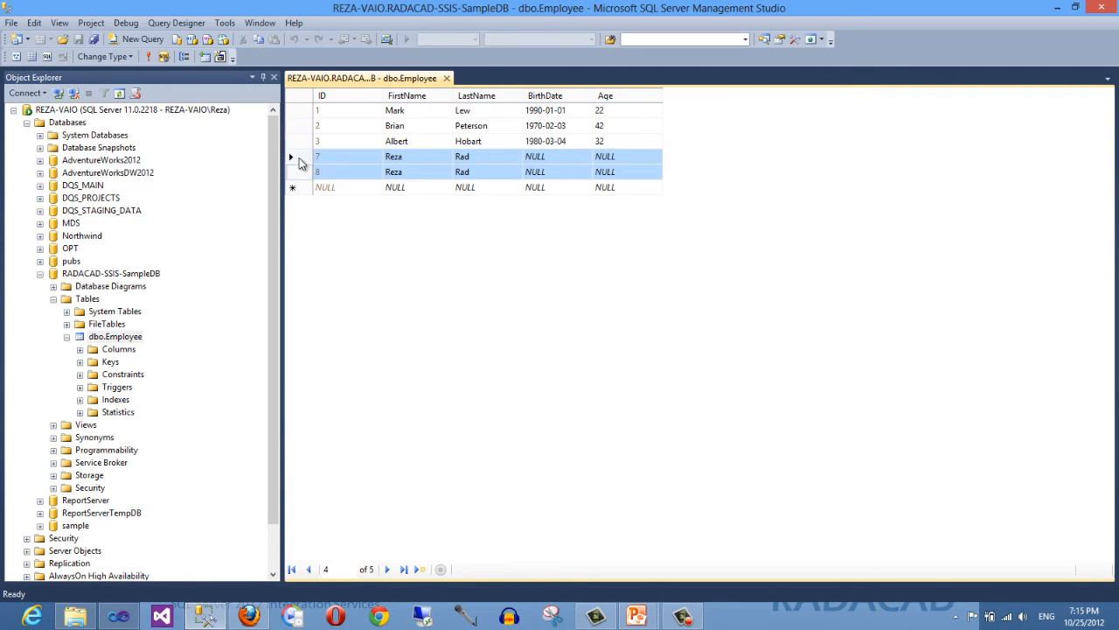
pyautogui.press('Delete')
pyautogui.click(549, 373)
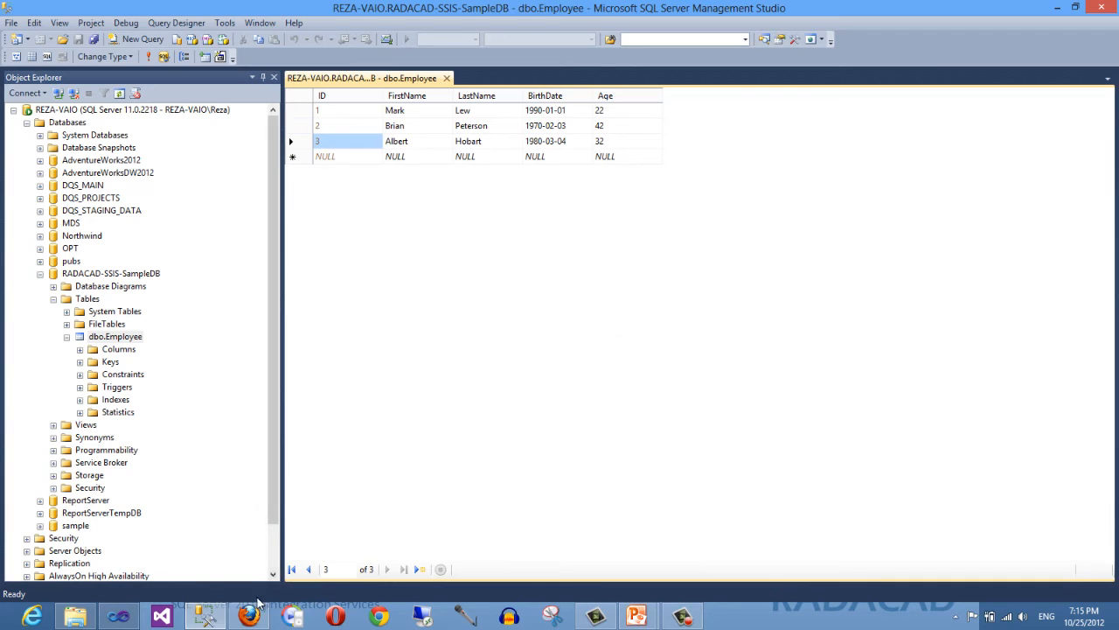
# - Confirm the SQL query, set the task's ResultSet to Full result set, and close the editor
pyautogui.moveTo(203, 619)
pyautogui.click(204, 618)
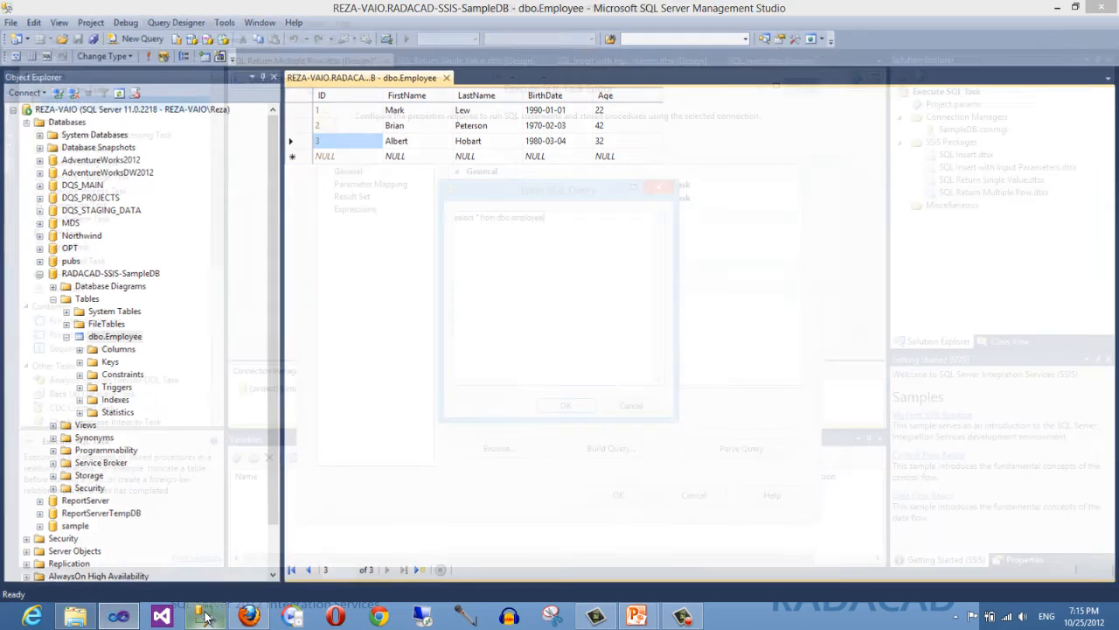
pyautogui.click(566, 406)
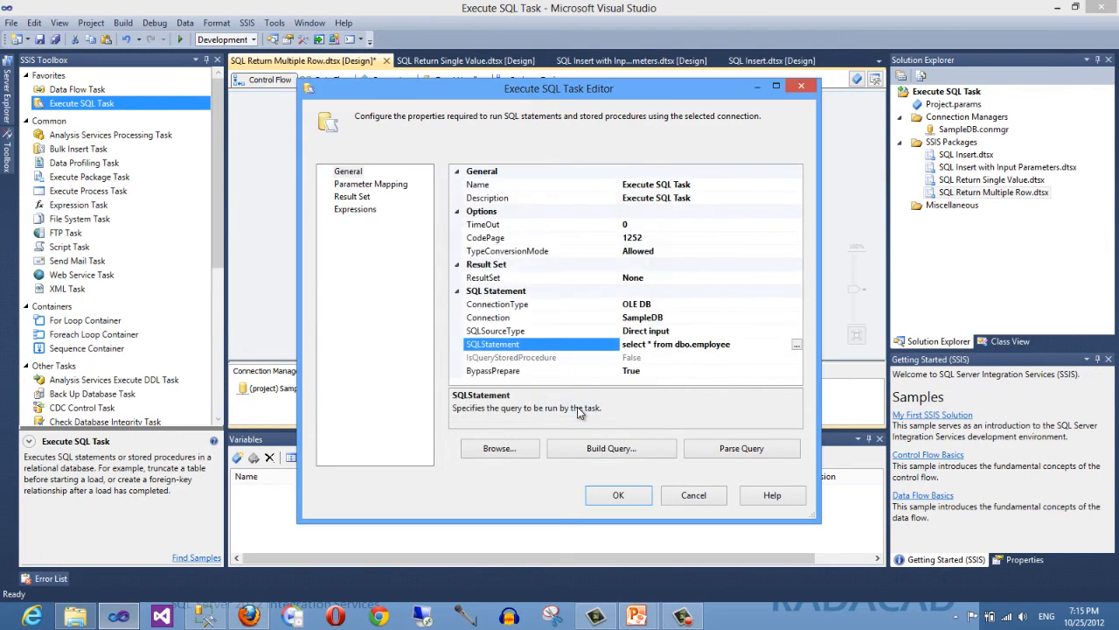
pyautogui.click(510, 278)
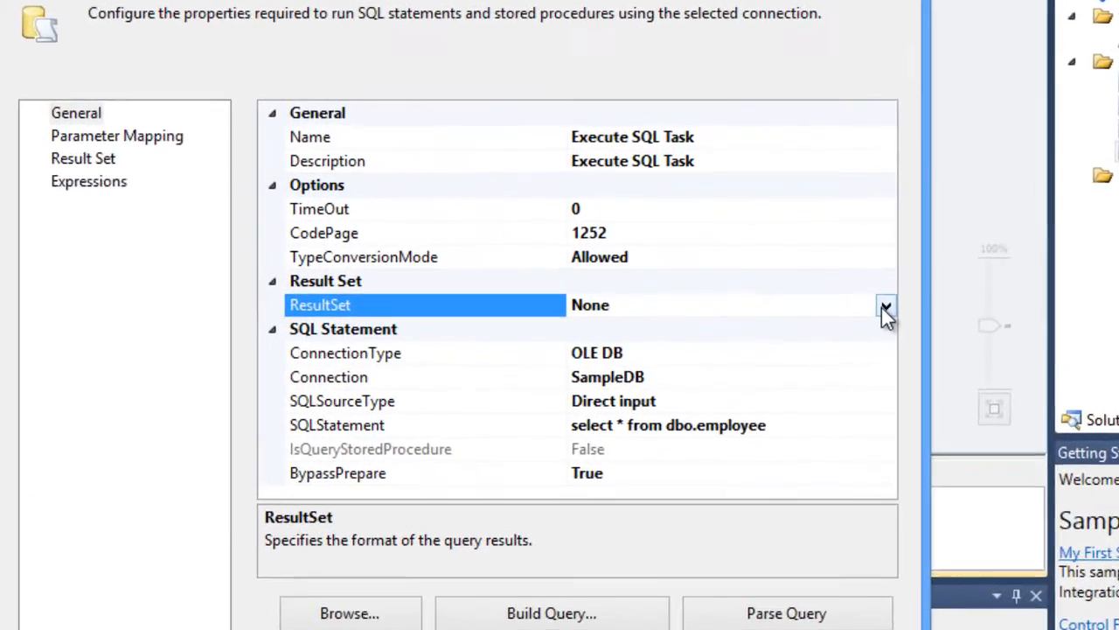
pyautogui.click(885, 307)
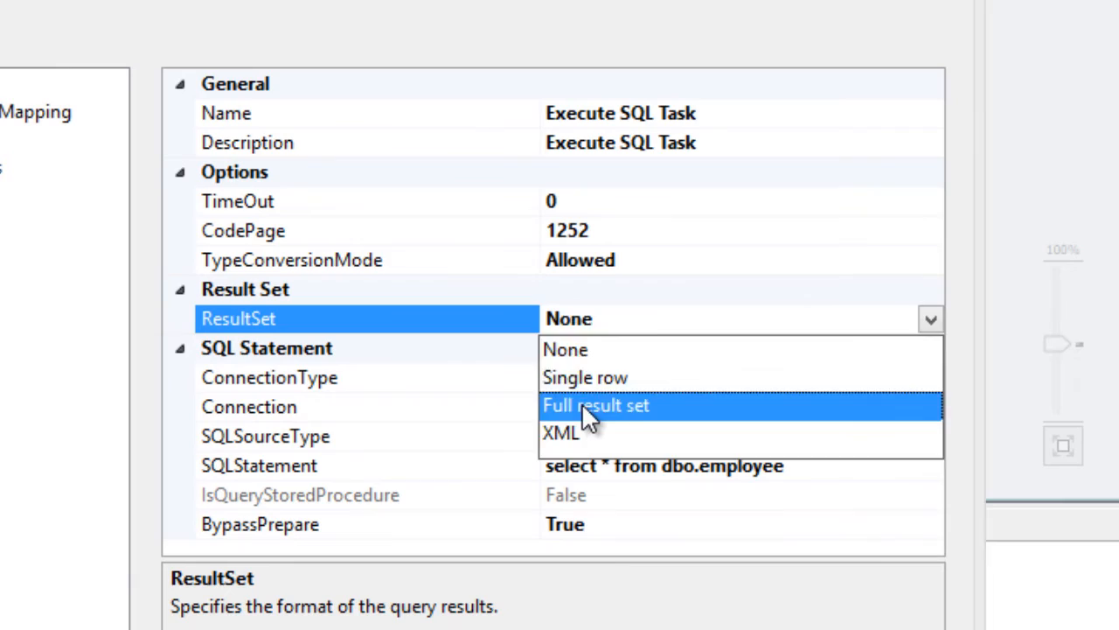
pyautogui.click(582, 406)
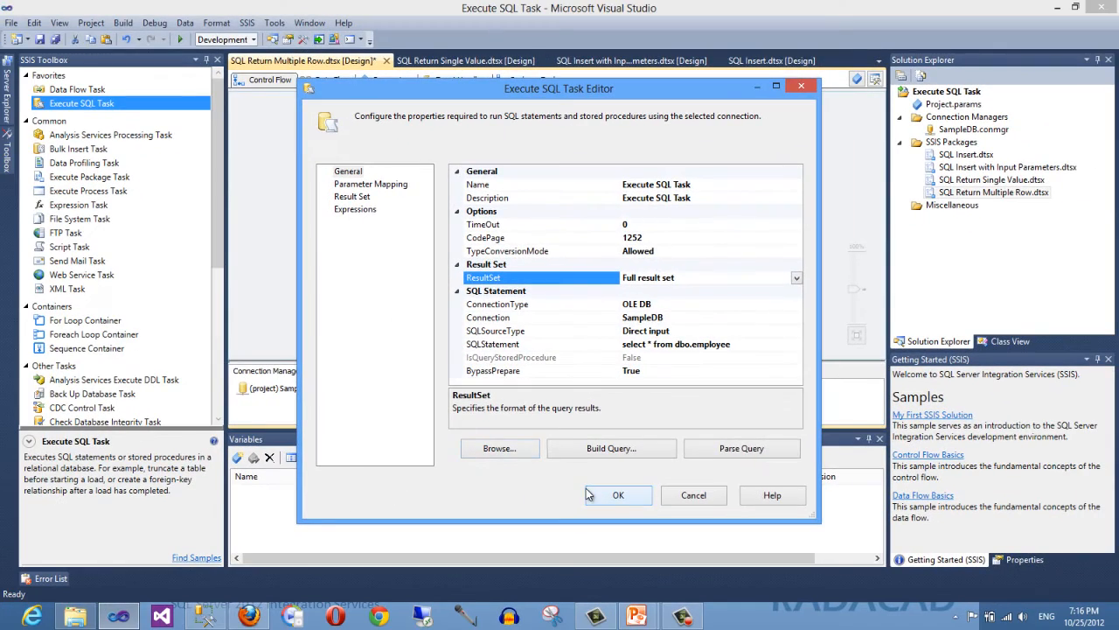
pyautogui.click(590, 495)
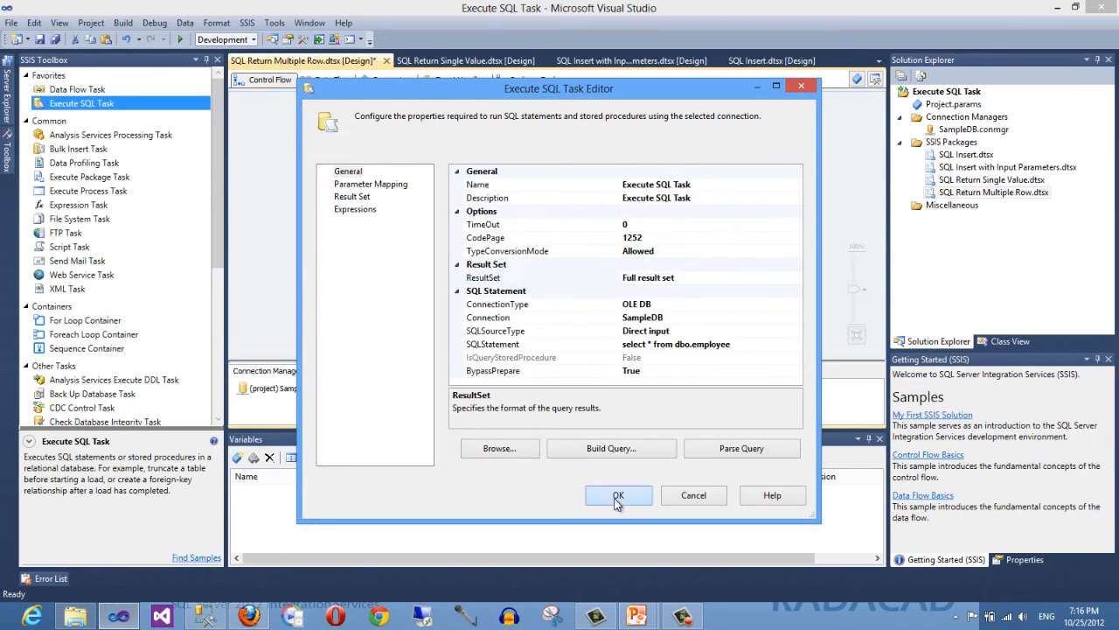
# - Add a package variable named EmployeeData with data type Object
pyautogui.click(237, 458)
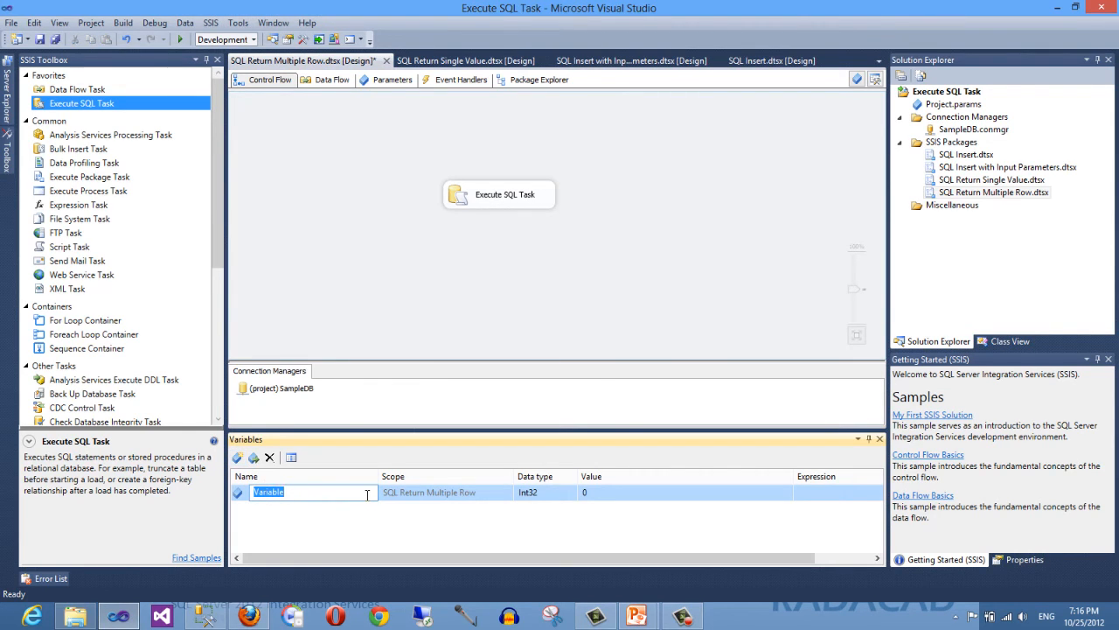
pyautogui.write('RmployeeData')
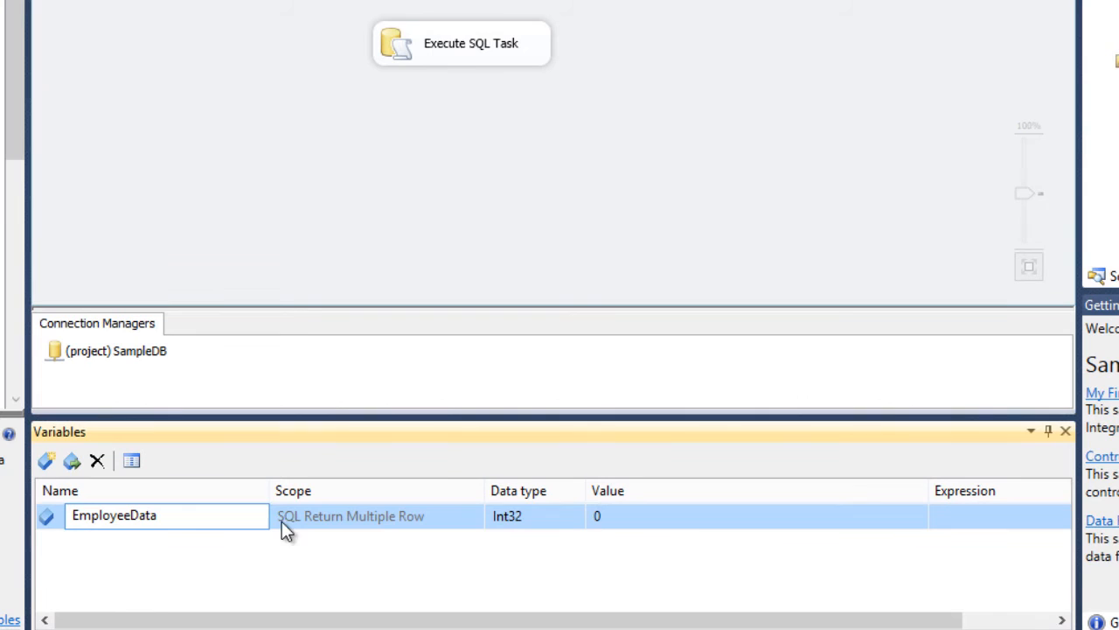
pyautogui.click(573, 518)
pyautogui.click(576, 517)
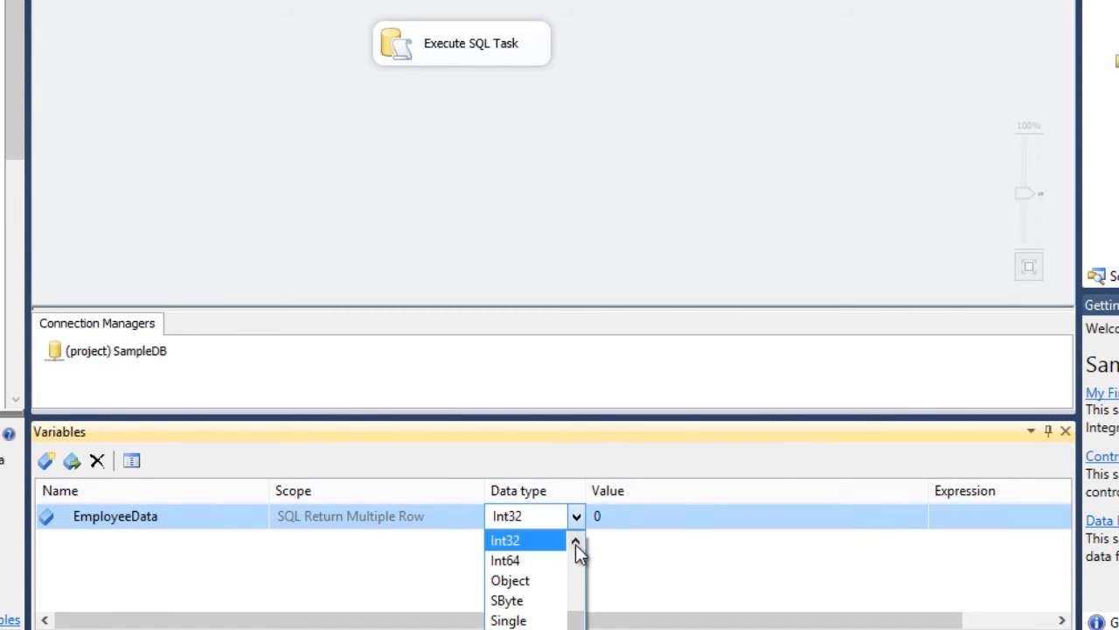
pyautogui.click(548, 592)
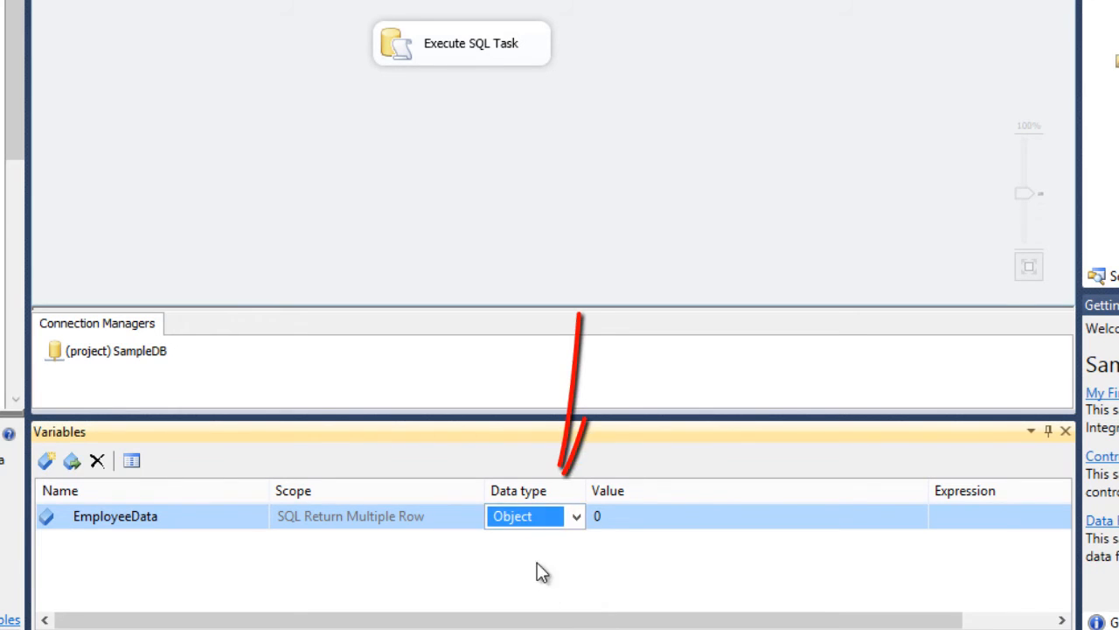
pyautogui.click(648, 550)
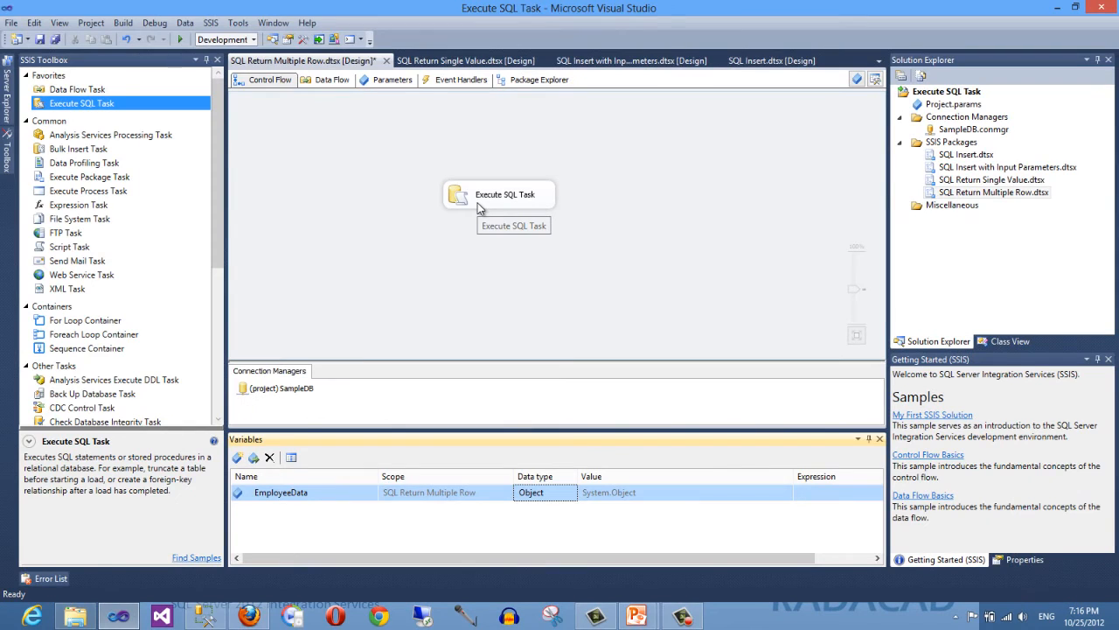
# - Map the task's result set with result name 0 to the User::EmployeeData variable and close the editor
pyautogui.doubleClick(483, 203)
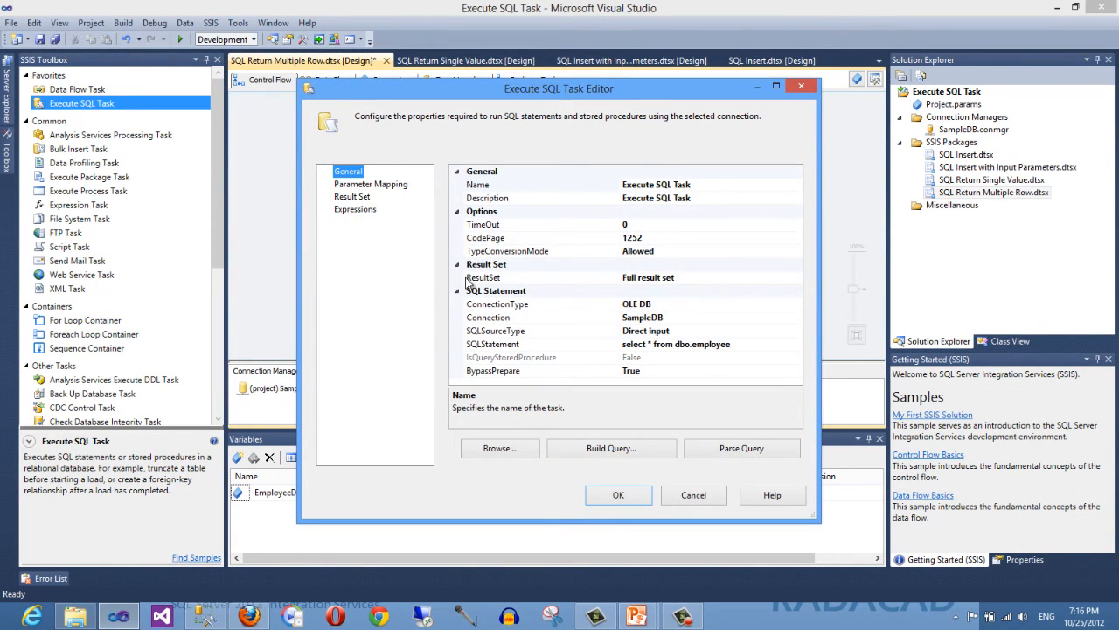
pyautogui.click(352, 197)
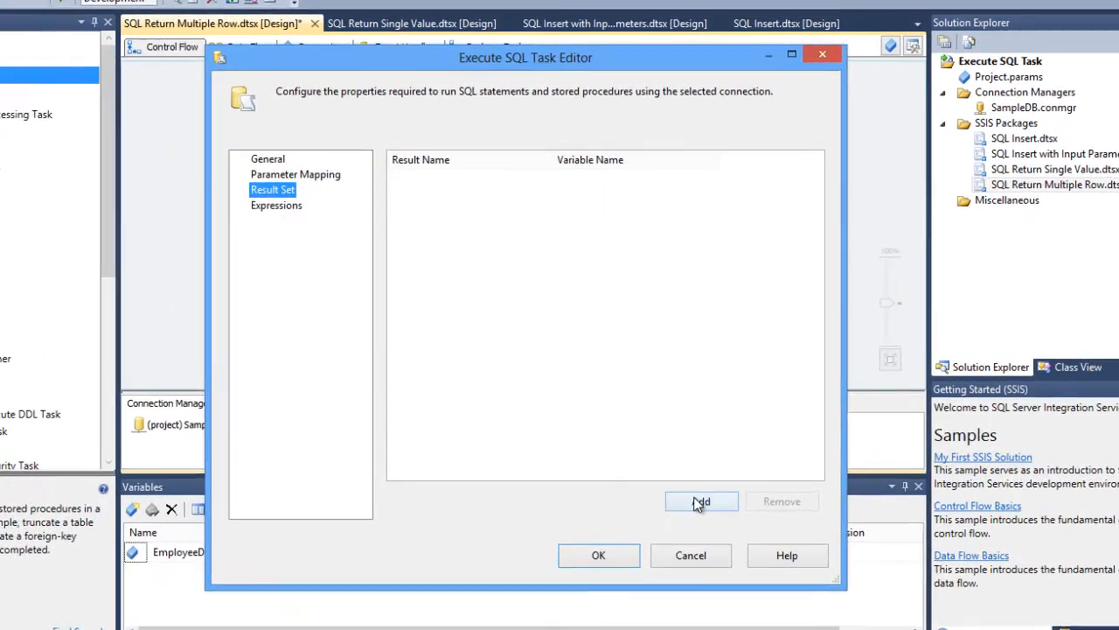
pyautogui.click(700, 502)
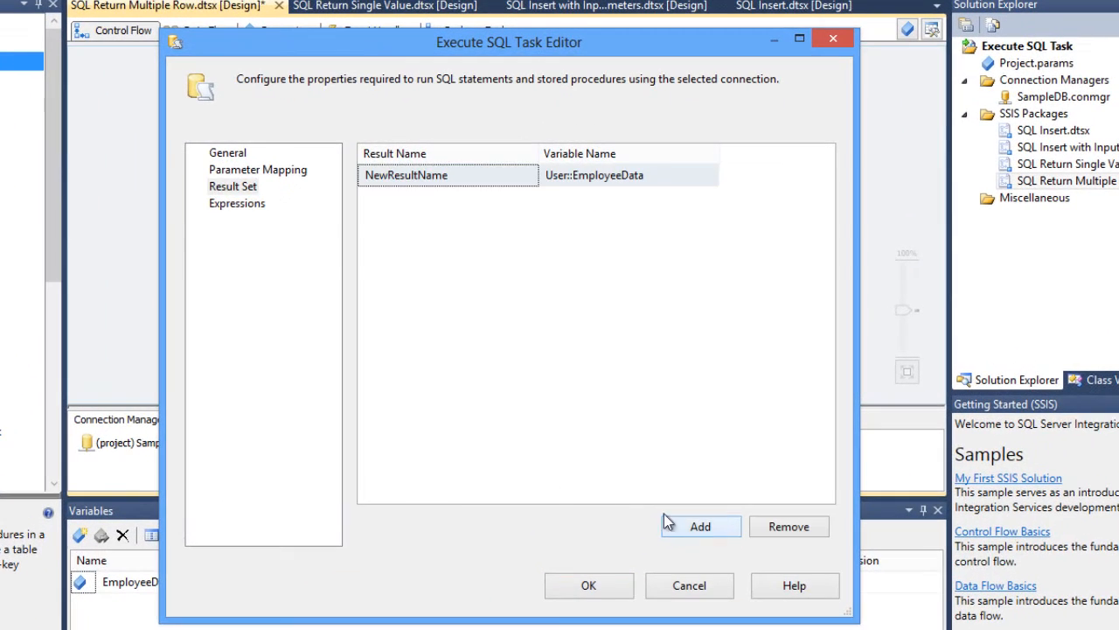
pyautogui.click(509, 187)
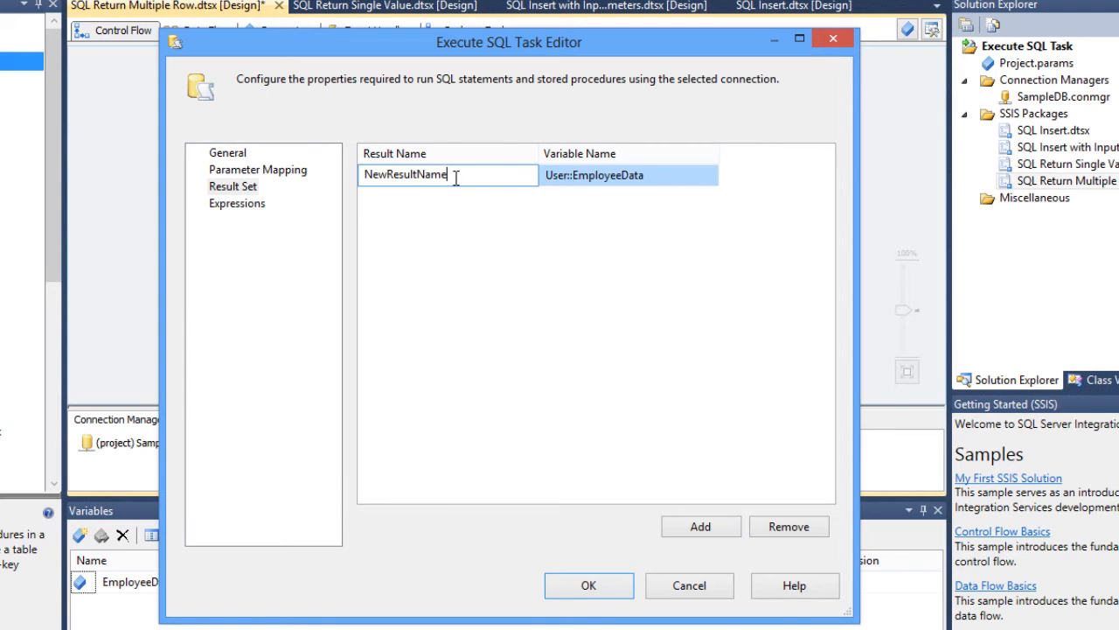
pyautogui.moveTo(476, 177); pyautogui.dragTo(323, 187)
pyautogui.write('0')
pyautogui.press('Return')
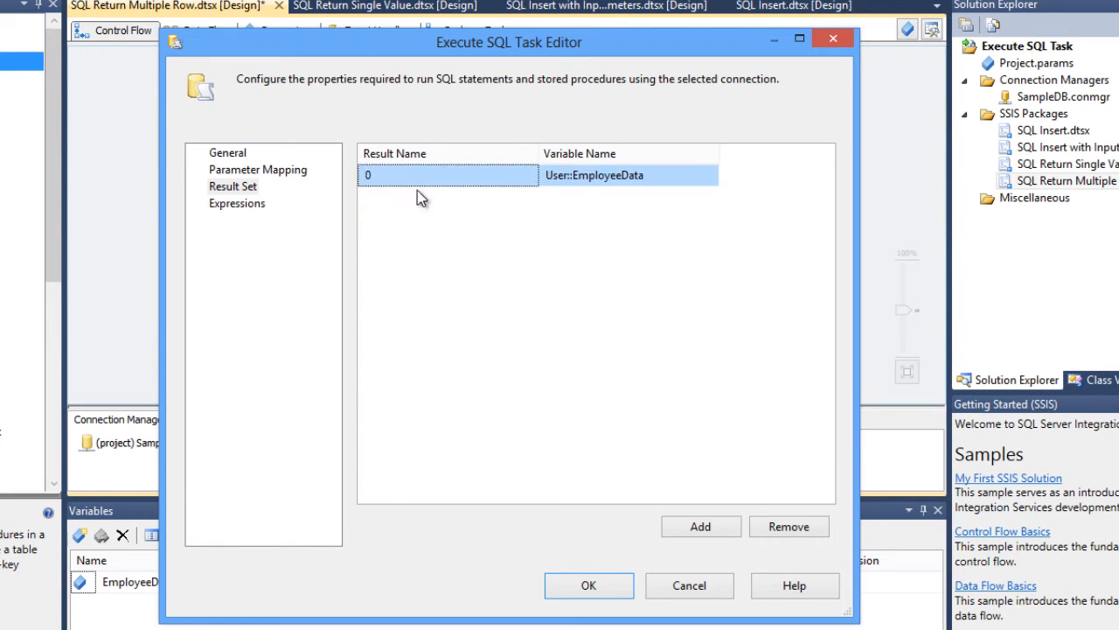
pyautogui.click(581, 585)
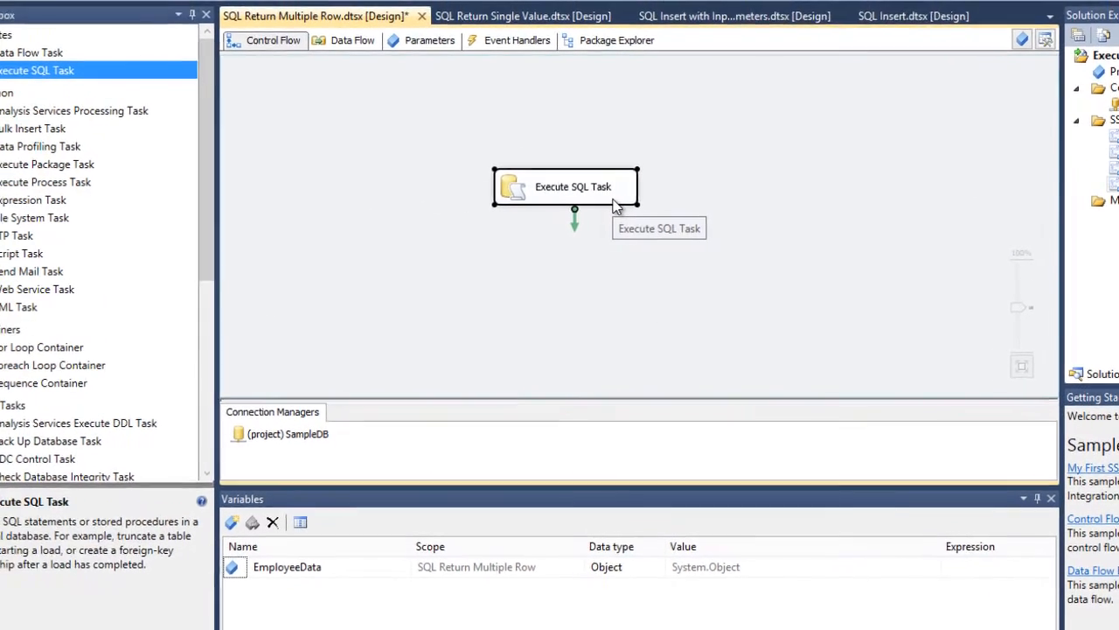
# - Set a breakpoint on the task's OnPostExecute event
pyautogui.rightClick(614, 203)
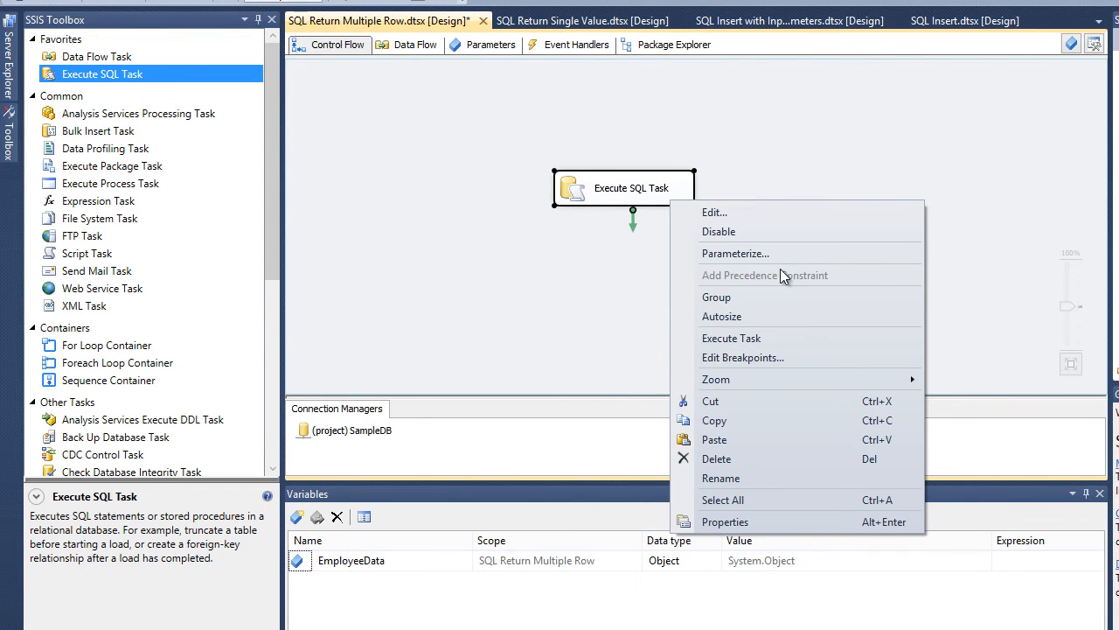
pyautogui.click(750, 358)
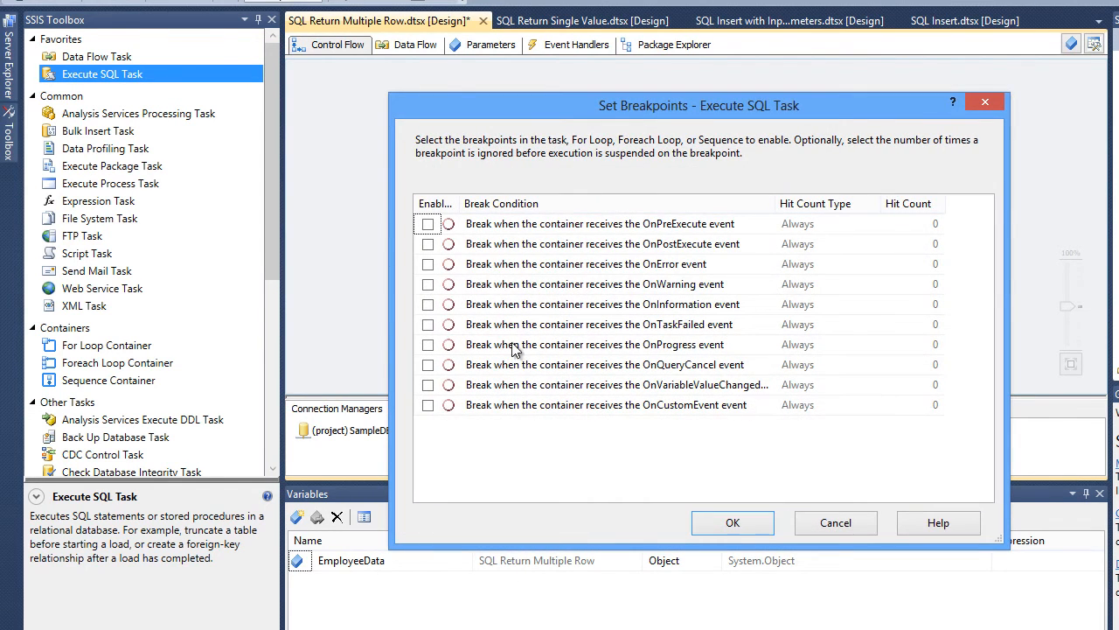
pyautogui.click(428, 244)
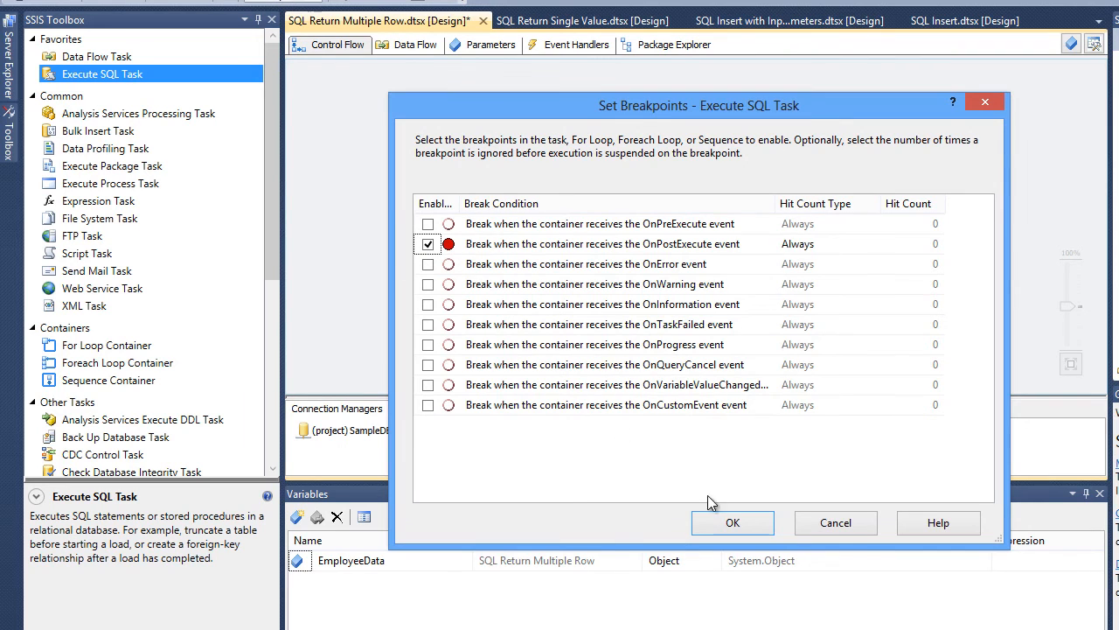
pyautogui.click(726, 523)
pyautogui.click(526, 117)
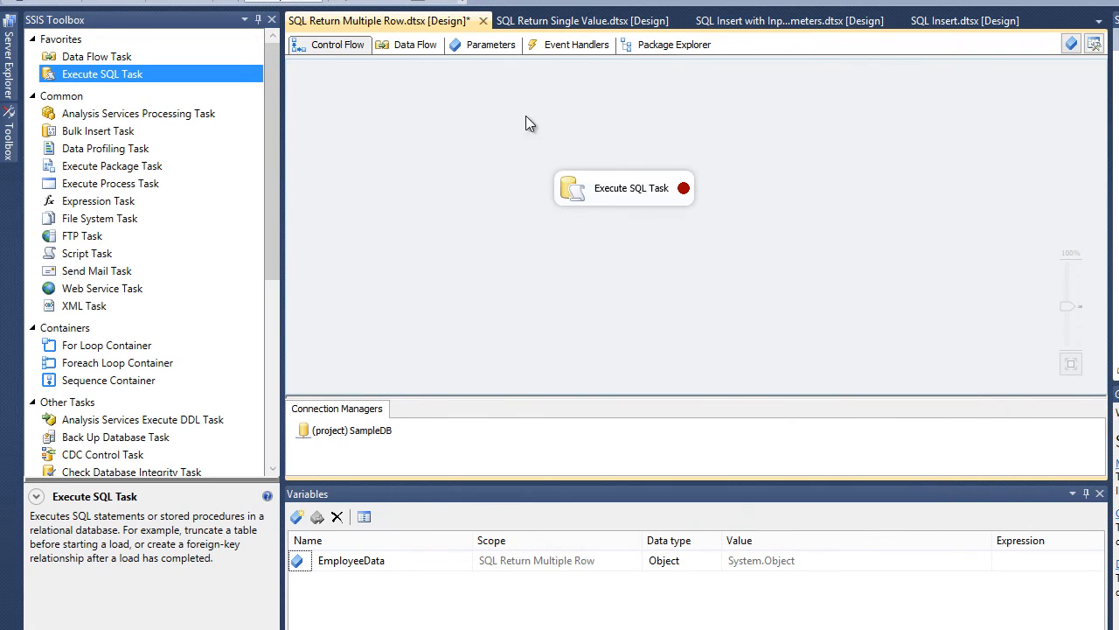
# - Debug the package to the breakpoint, examine the User::EmployeeData variable in the Locals window, and stop debugging
pyautogui.click(262, 7)
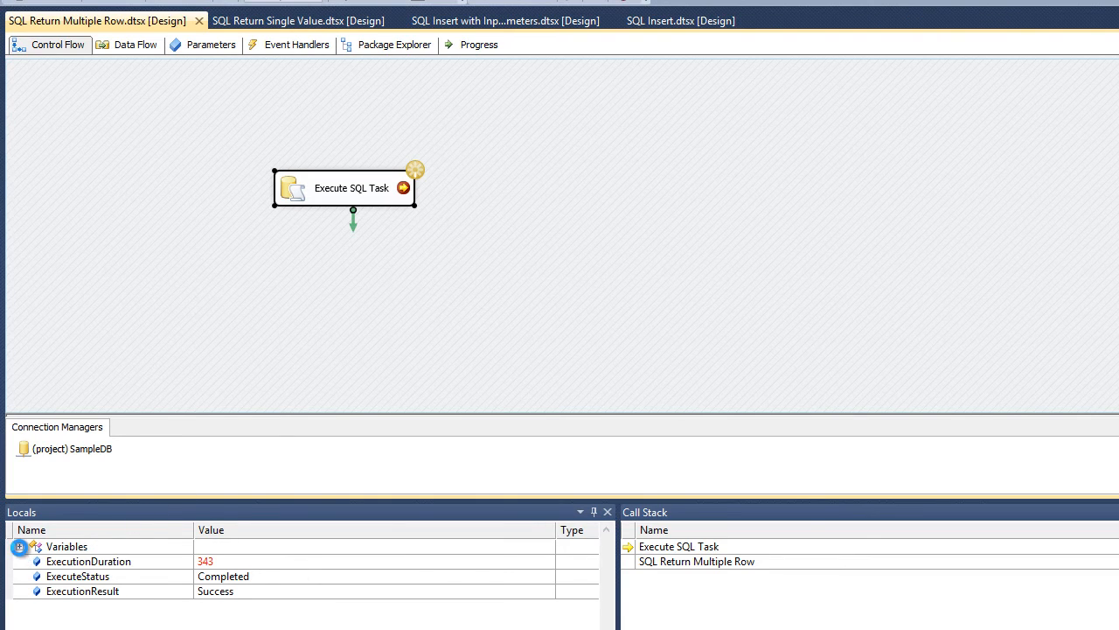
pyautogui.click(18, 547)
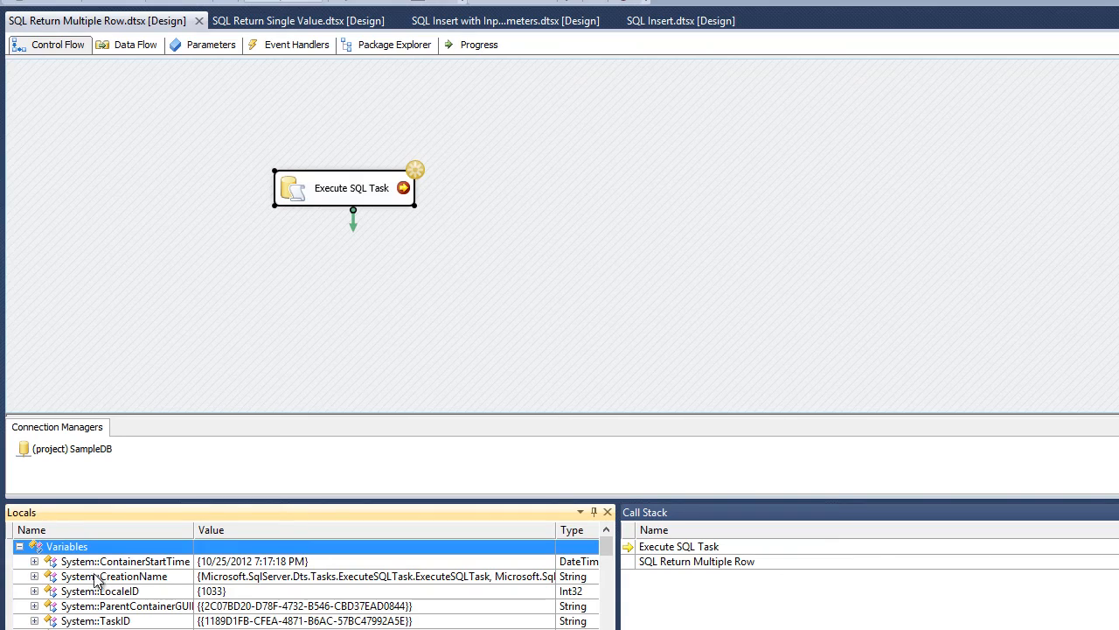
pyautogui.scroll(-8, 97, 581)
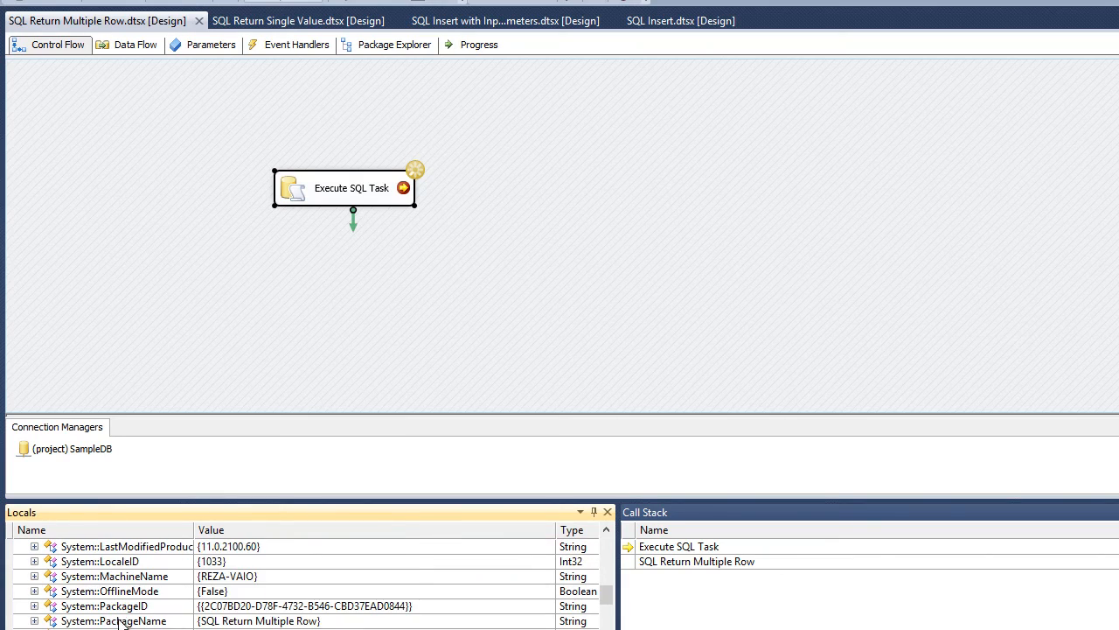
pyautogui.scroll(-3, 121, 601)
pyautogui.scroll(3, 125, 619)
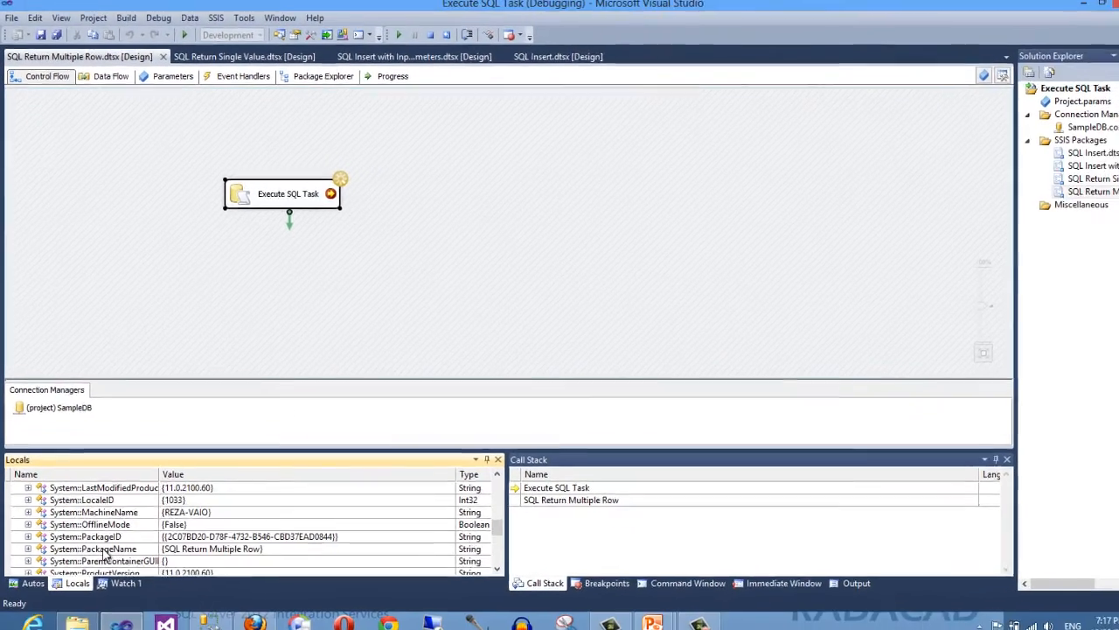
pyautogui.scroll(-3, 103, 553)
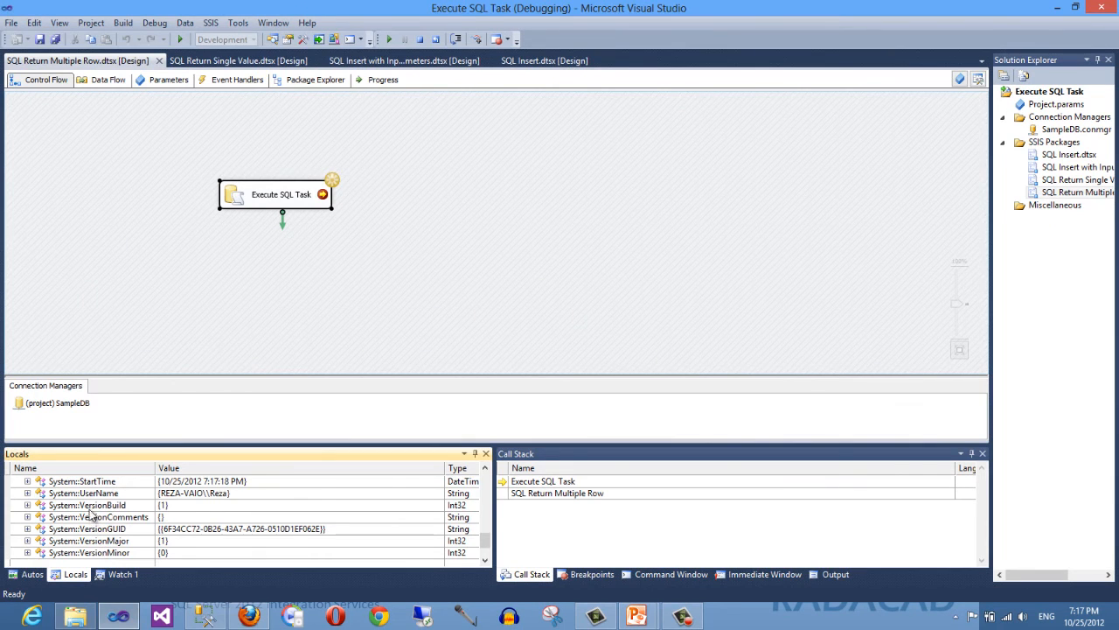
pyautogui.scroll(5, 86, 505)
pyautogui.scroll(2, 86, 507)
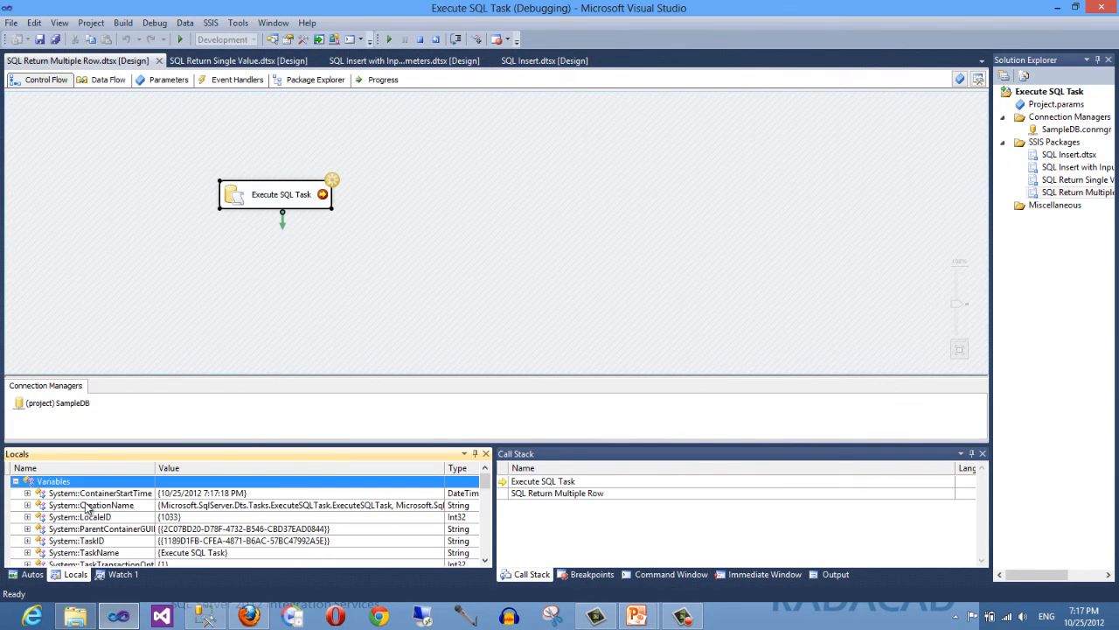
pyautogui.scroll(-2, 124, 532)
pyautogui.scroll(-7, 124, 531)
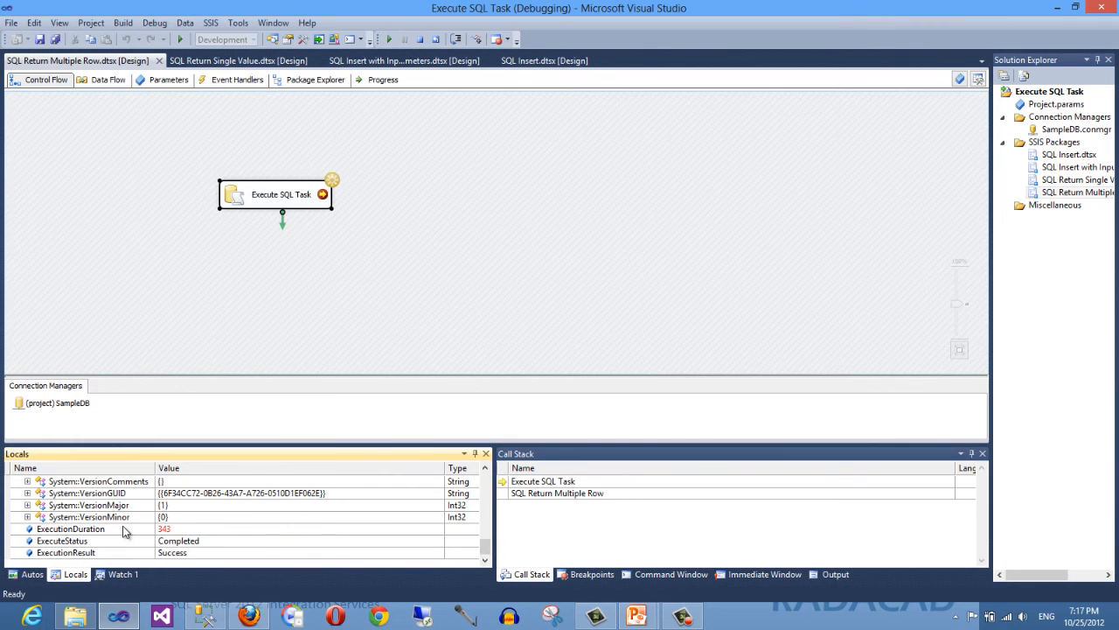
pyautogui.scroll(2, 122, 533)
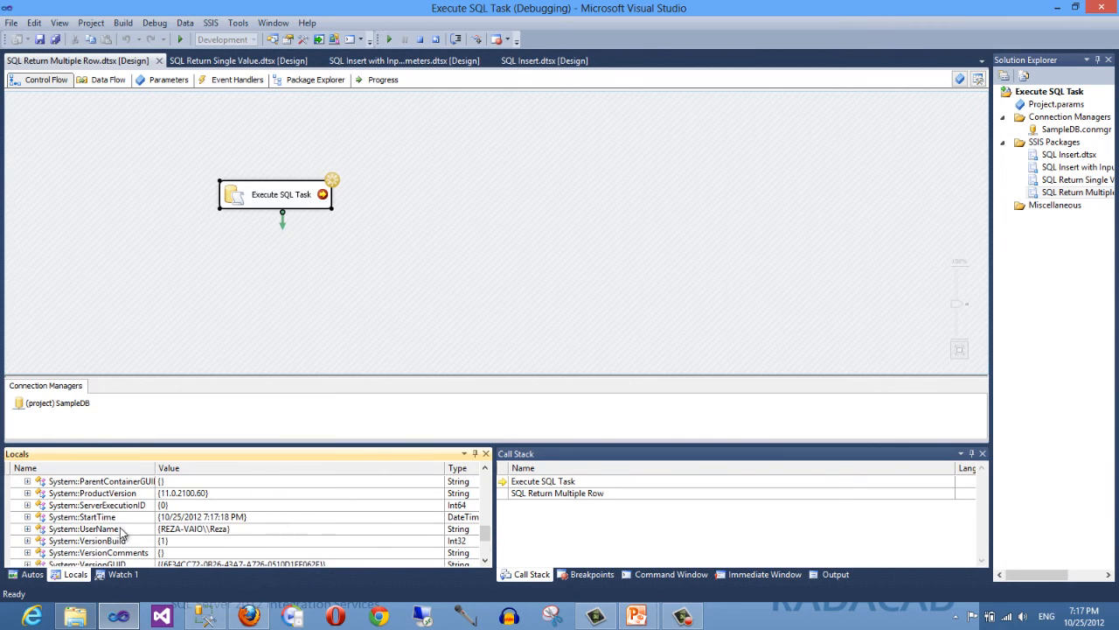
pyautogui.scroll(1, 112, 544)
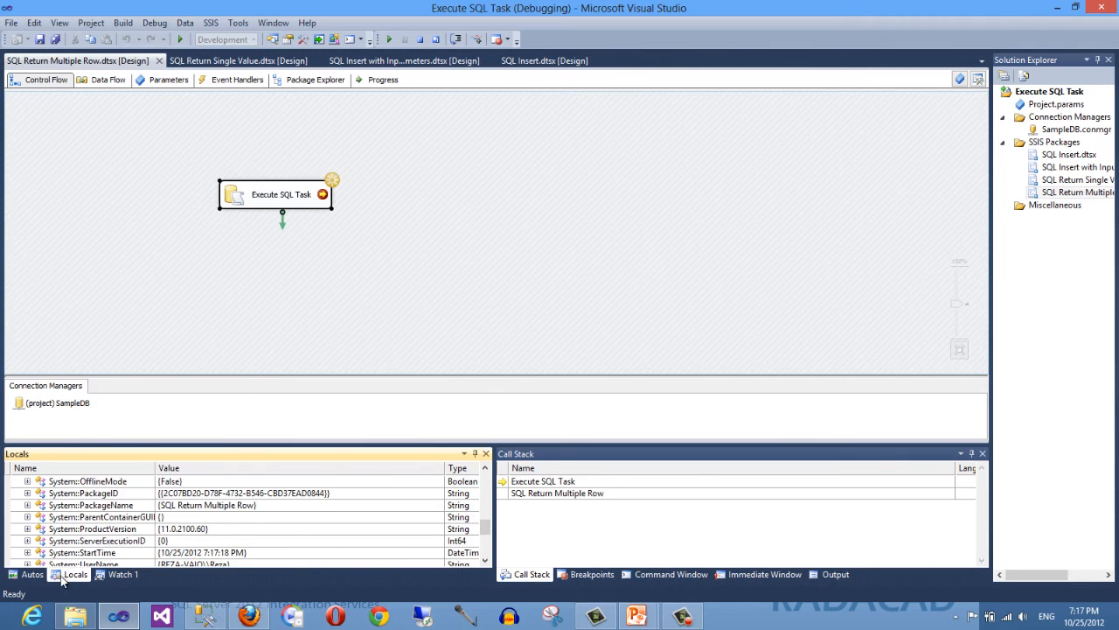
pyautogui.scroll(-1, 112, 543)
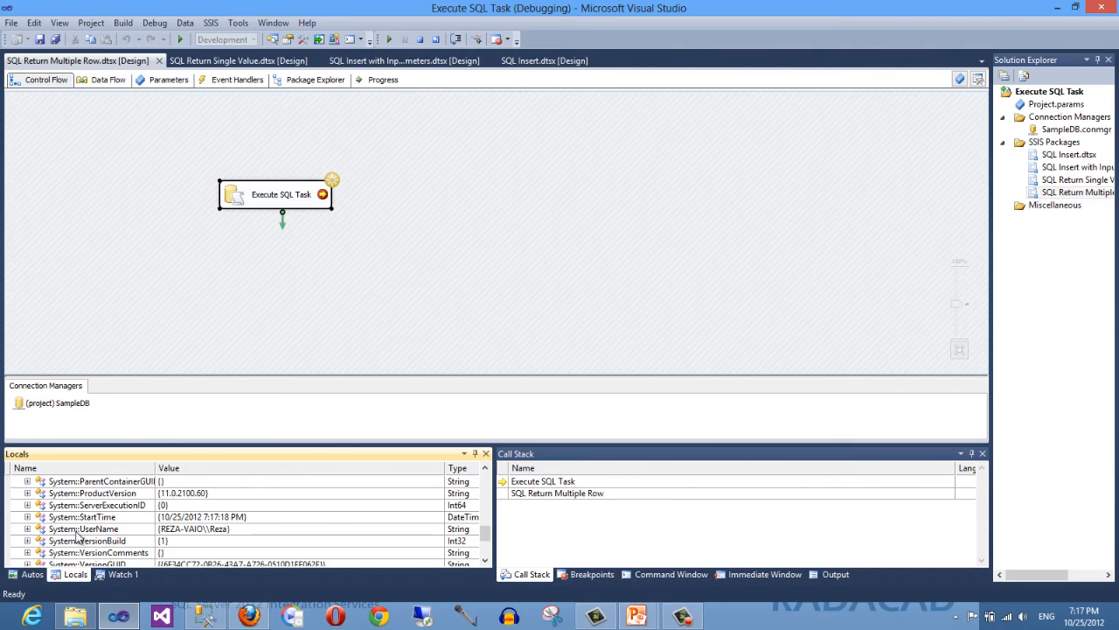
pyautogui.scroll(5, 97, 539)
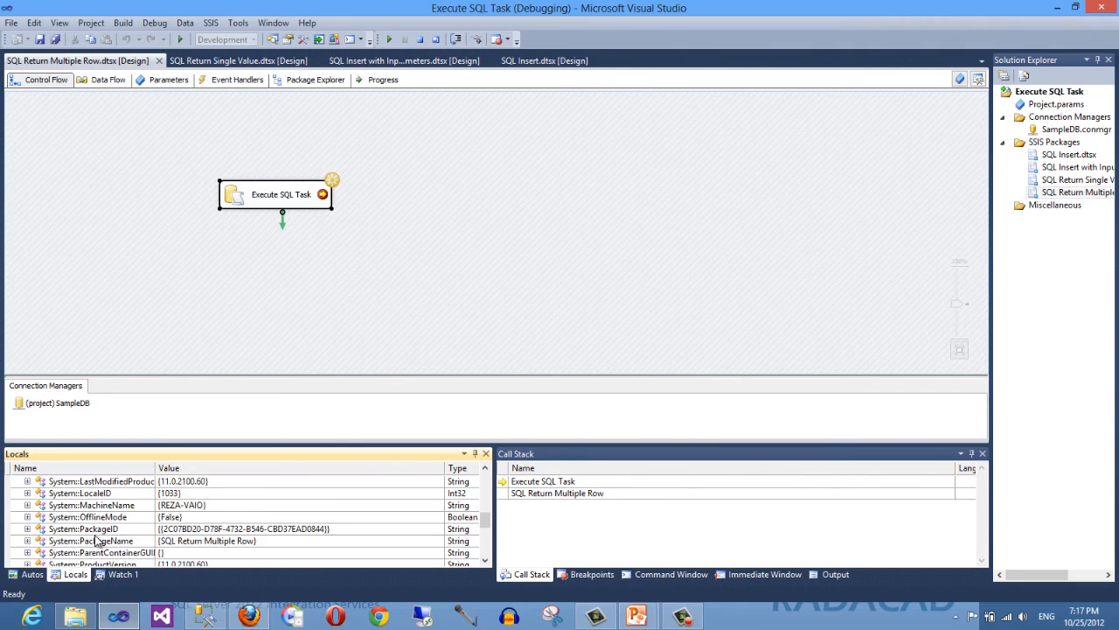
pyautogui.click(87, 529)
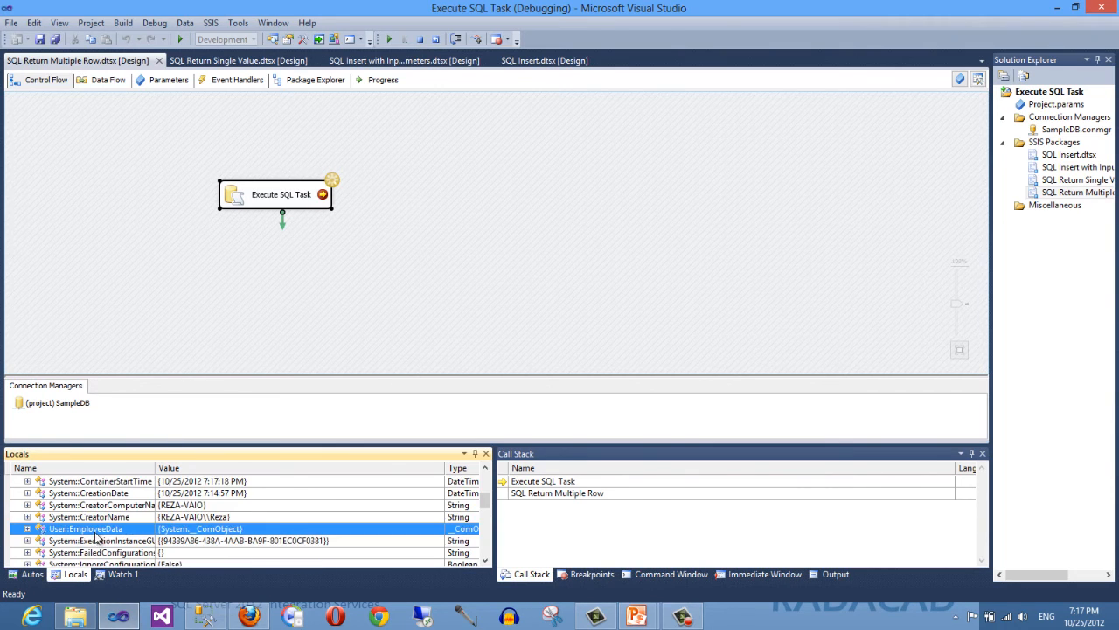
pyautogui.scroll(-1, 157, 535)
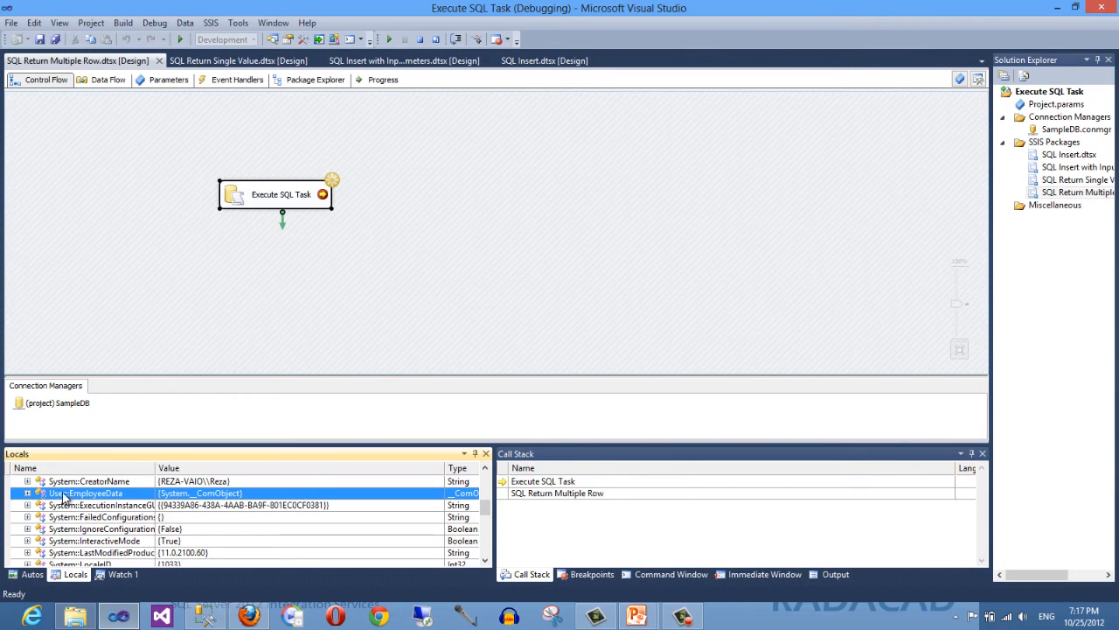
pyautogui.click(28, 493)
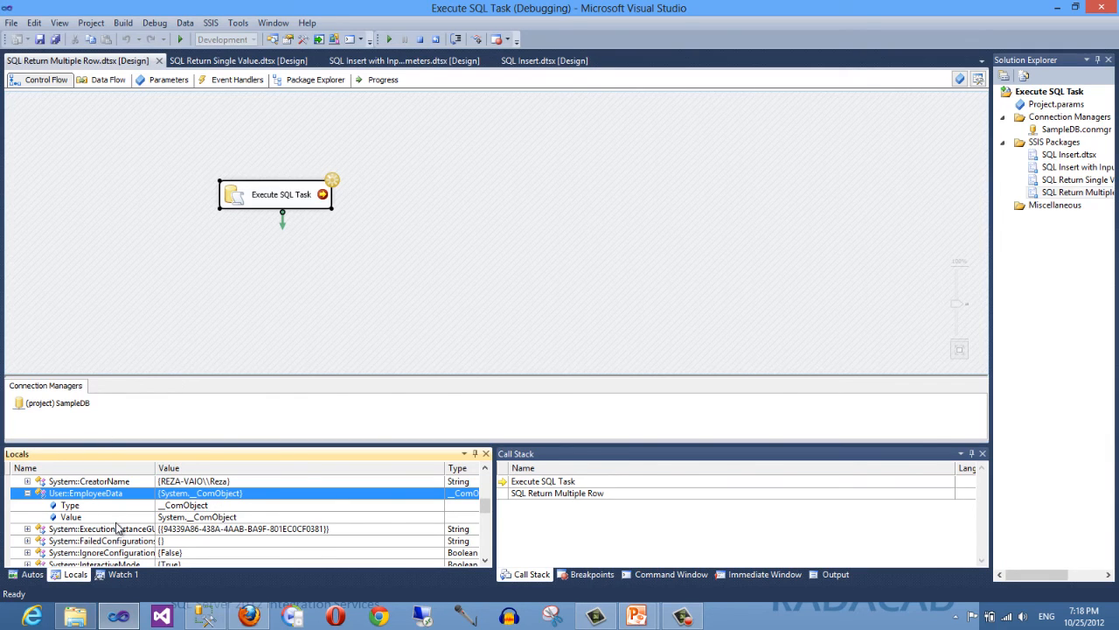
pyautogui.click(420, 46)
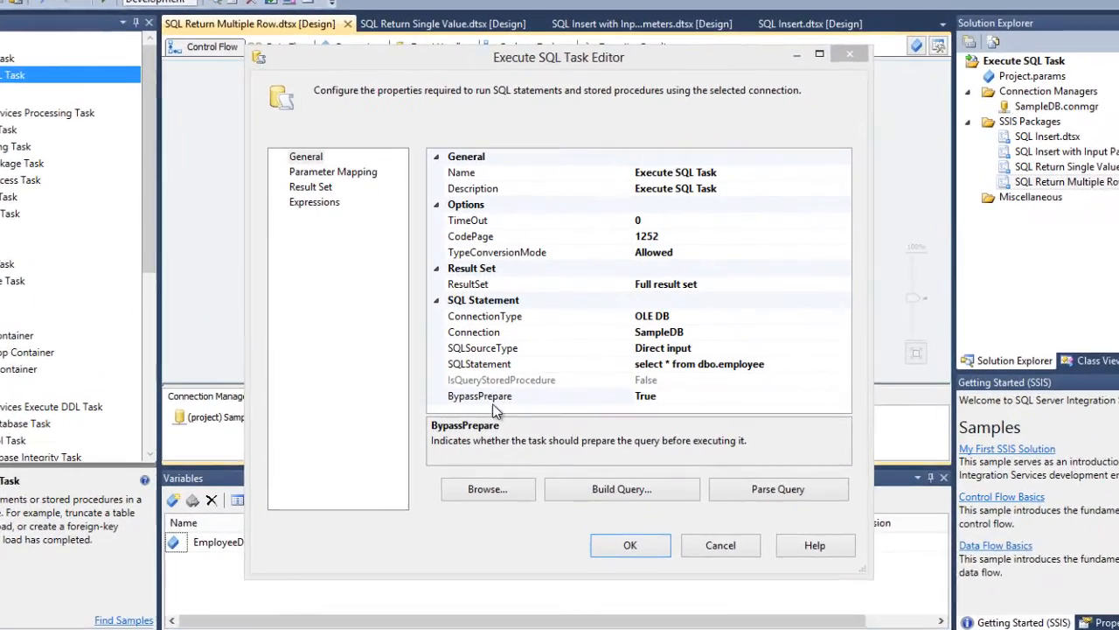
# - Review the Execute SQL Task's connection and SQL statement properties in its editor and close it
pyautogui.click(497, 374)
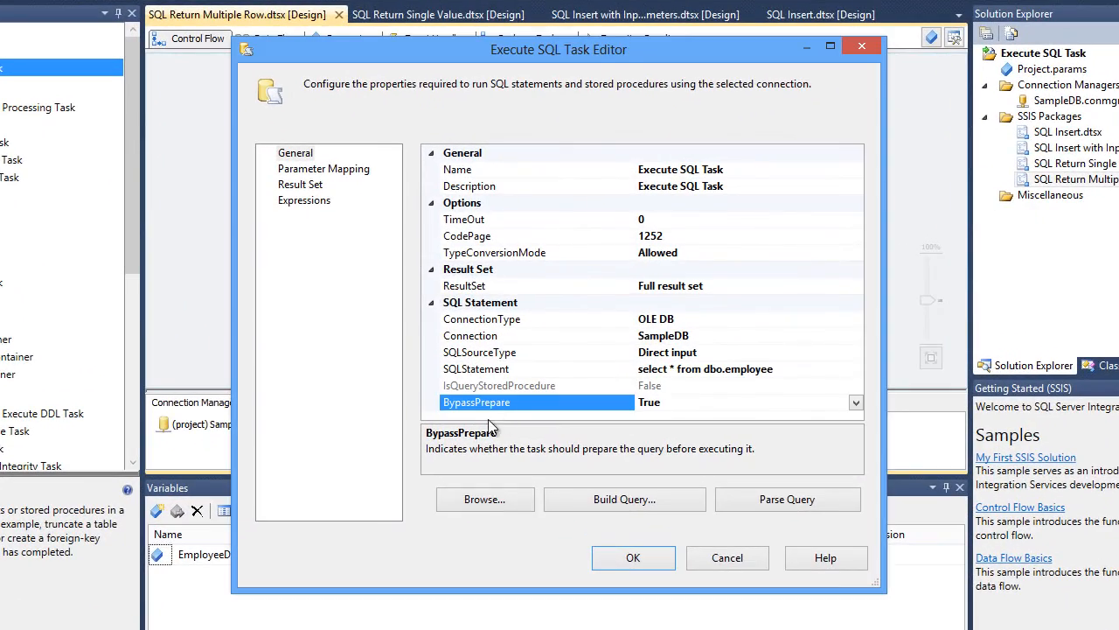
pyautogui.click(498, 322)
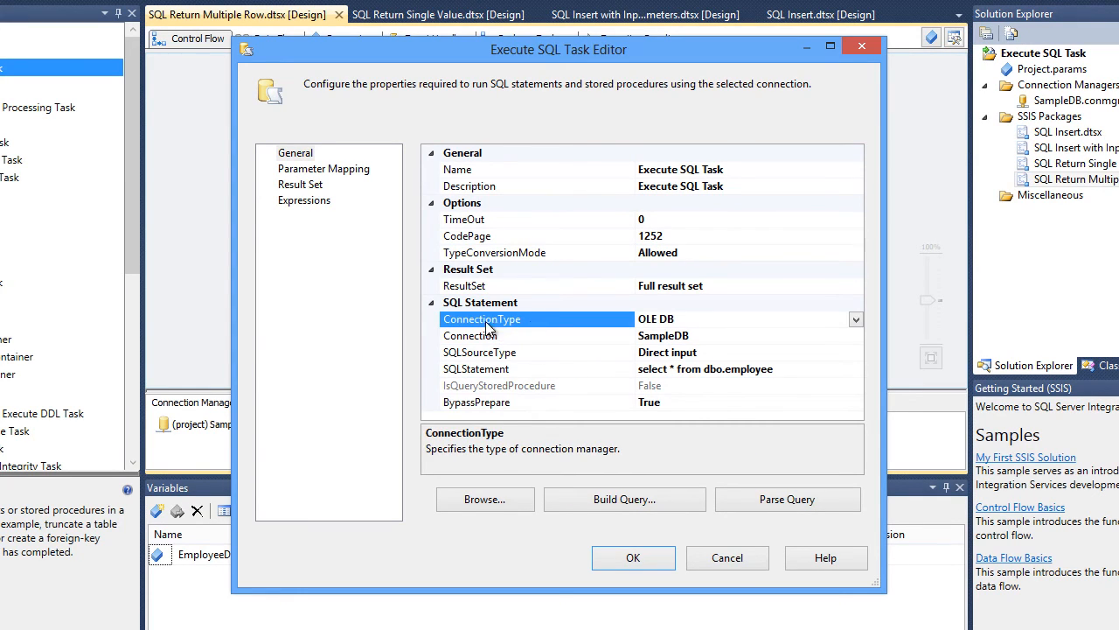
pyautogui.click(529, 404)
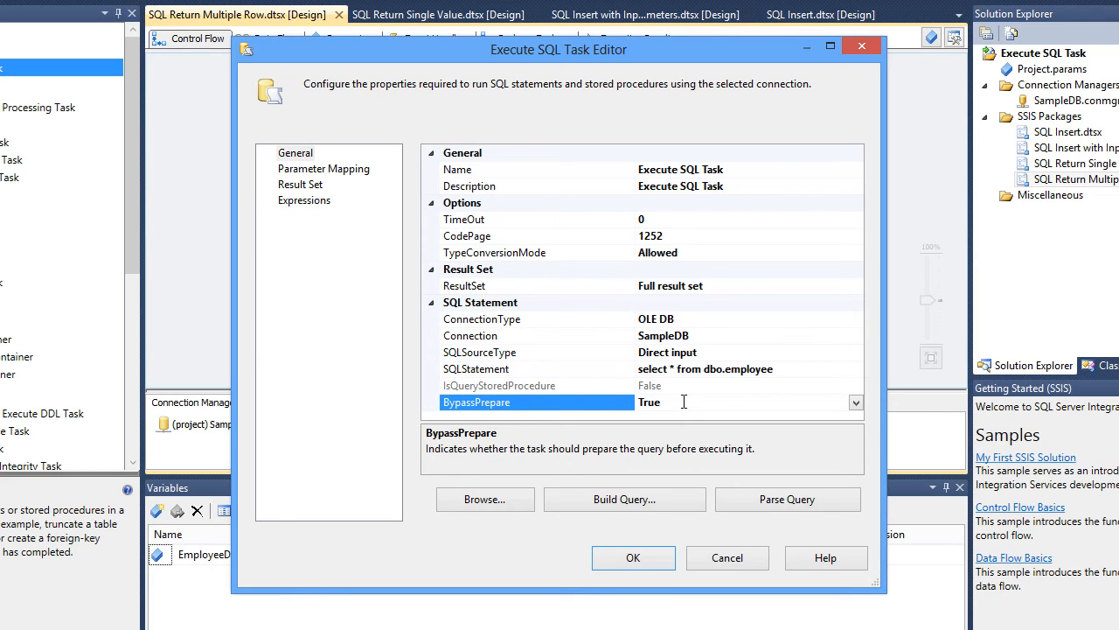
pyautogui.click(856, 405)
pyautogui.click(856, 404)
pyautogui.click(791, 372)
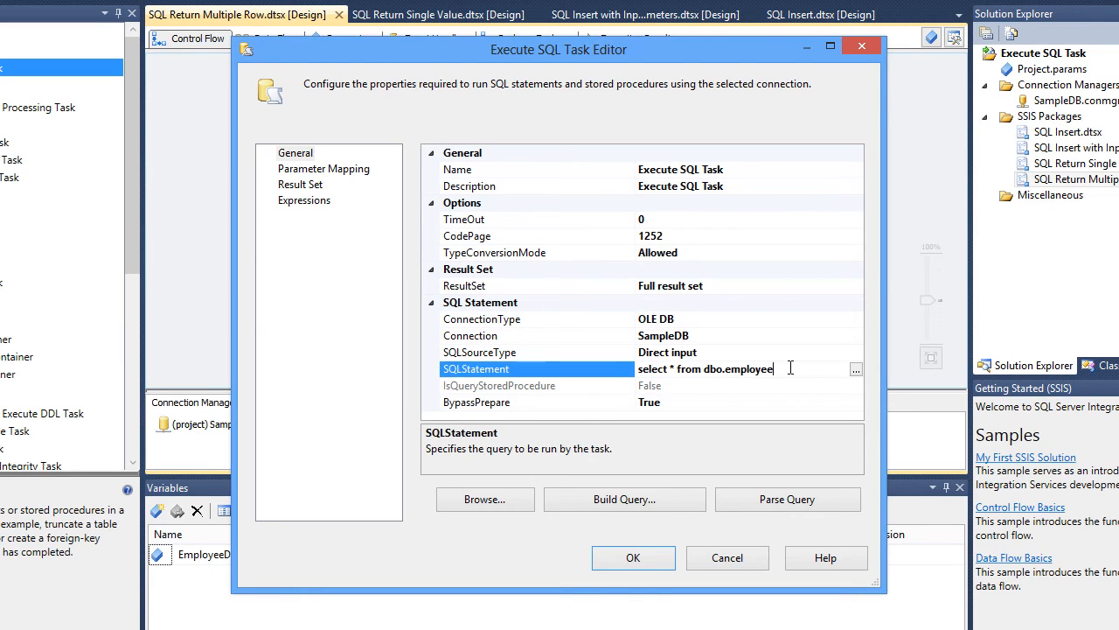
pyautogui.click(594, 407)
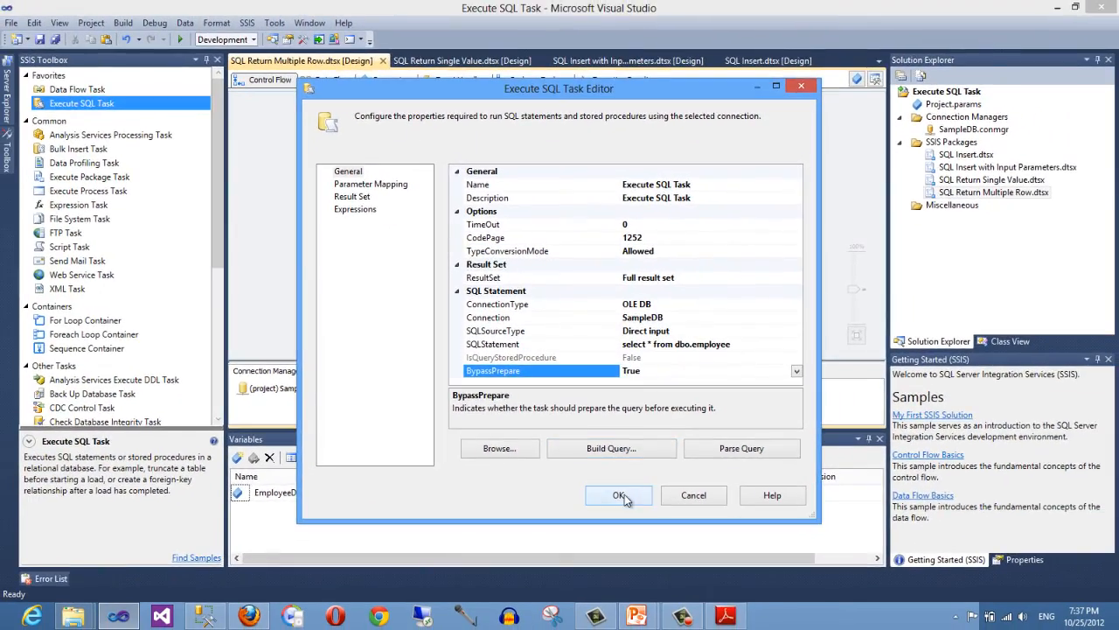
pyautogui.click(633, 557)
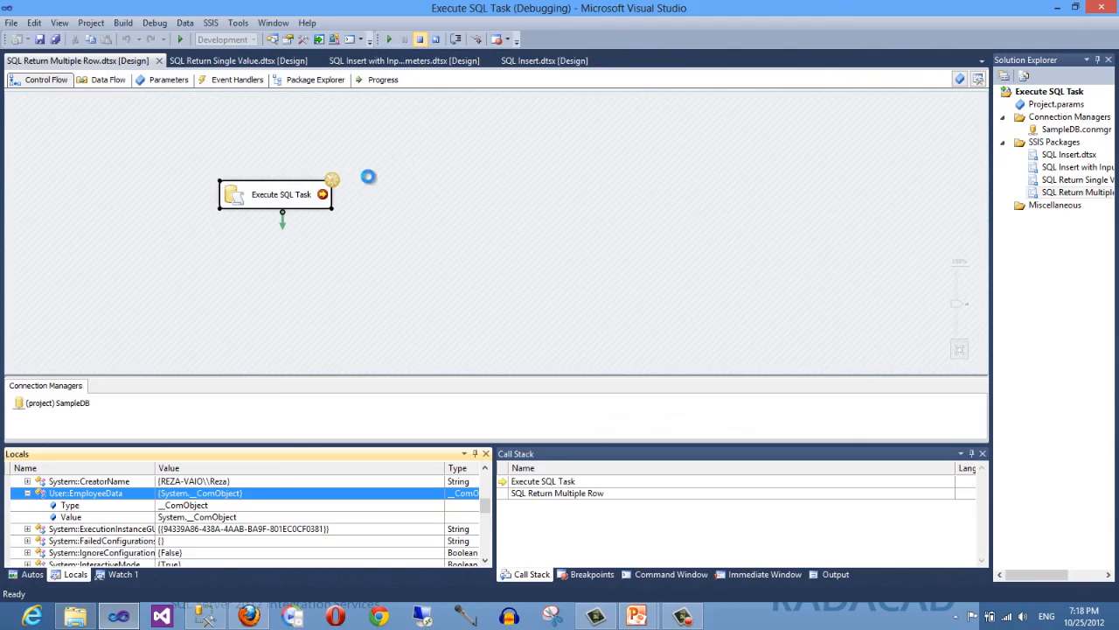
pyautogui.hotkey('shift', 'F5')
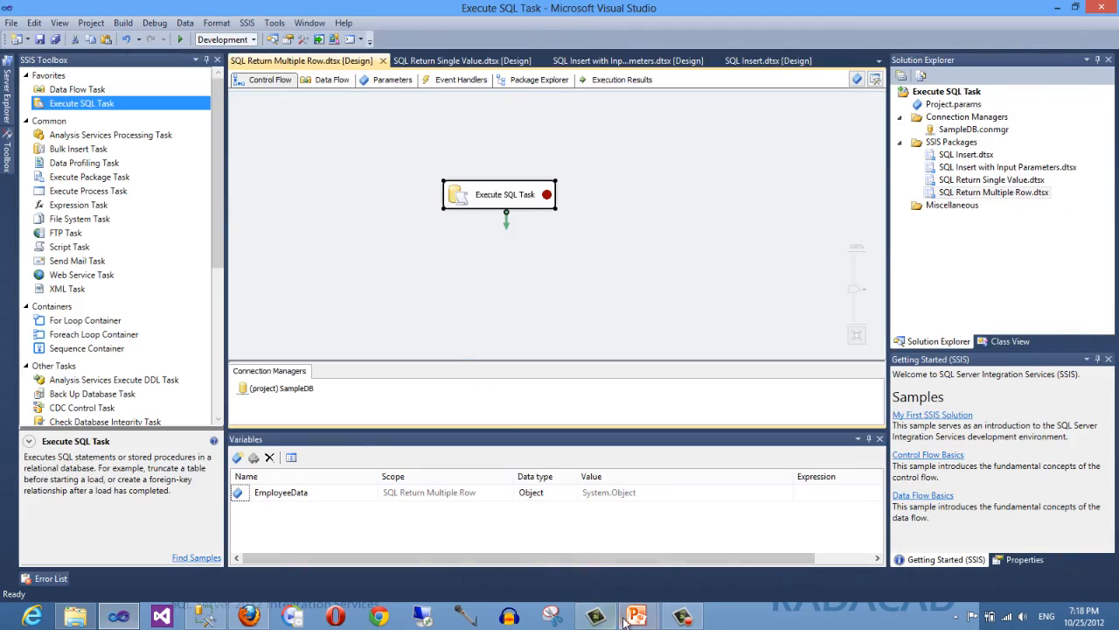
# - Switch to PowerPoint and show the Sample Execute SQL Task slide
pyautogui.moveTo(630, 619)
pyautogui.click(570, 547)
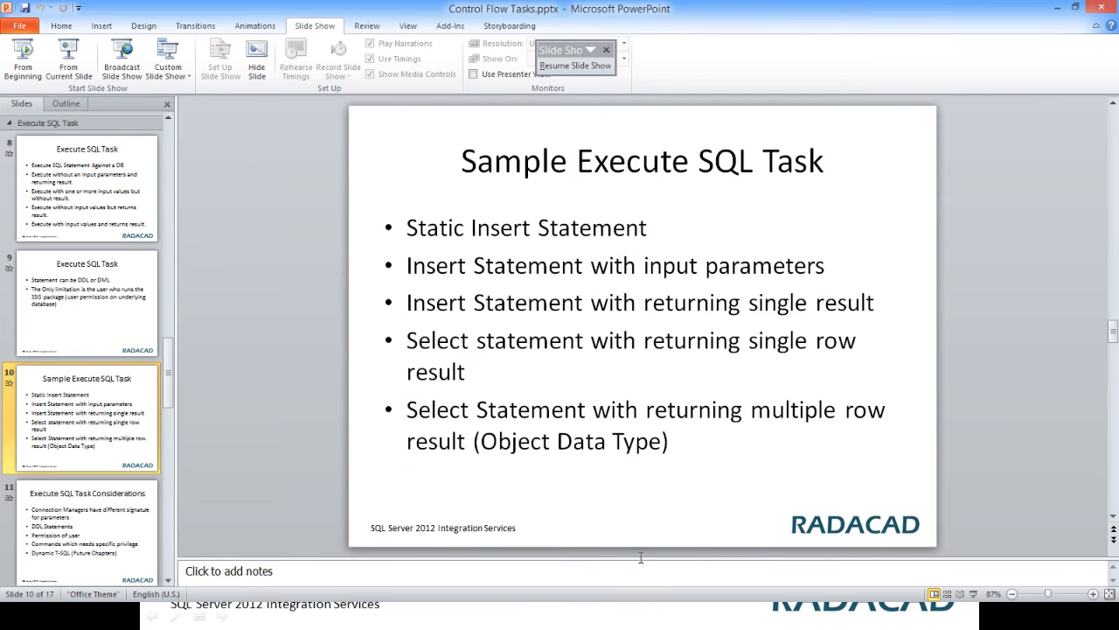